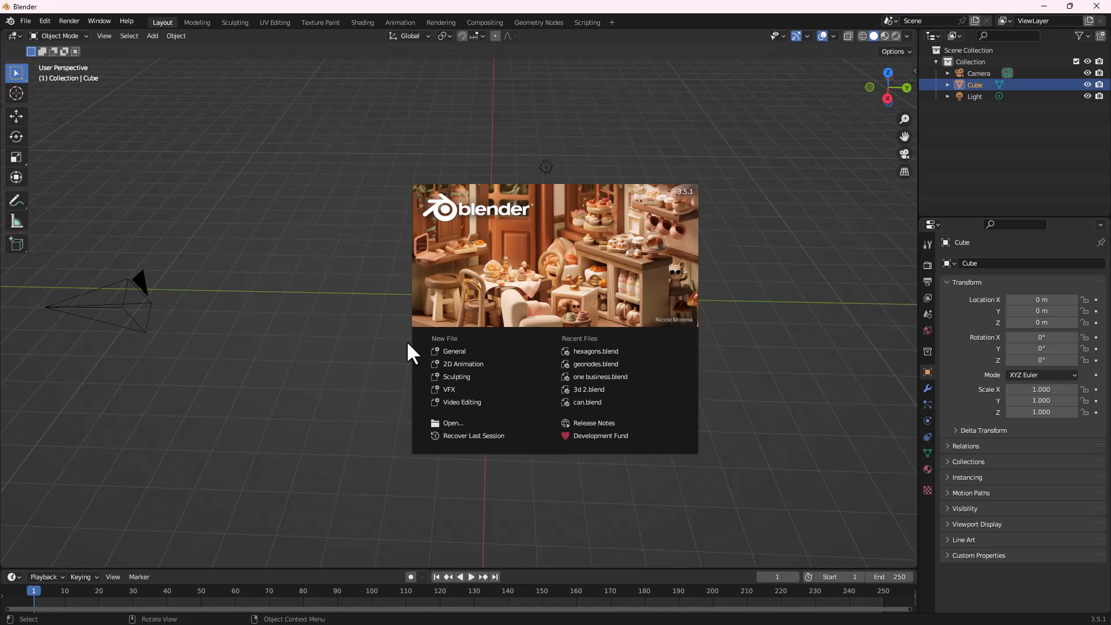
Start a new General scene and delete the default light
click(466, 351)
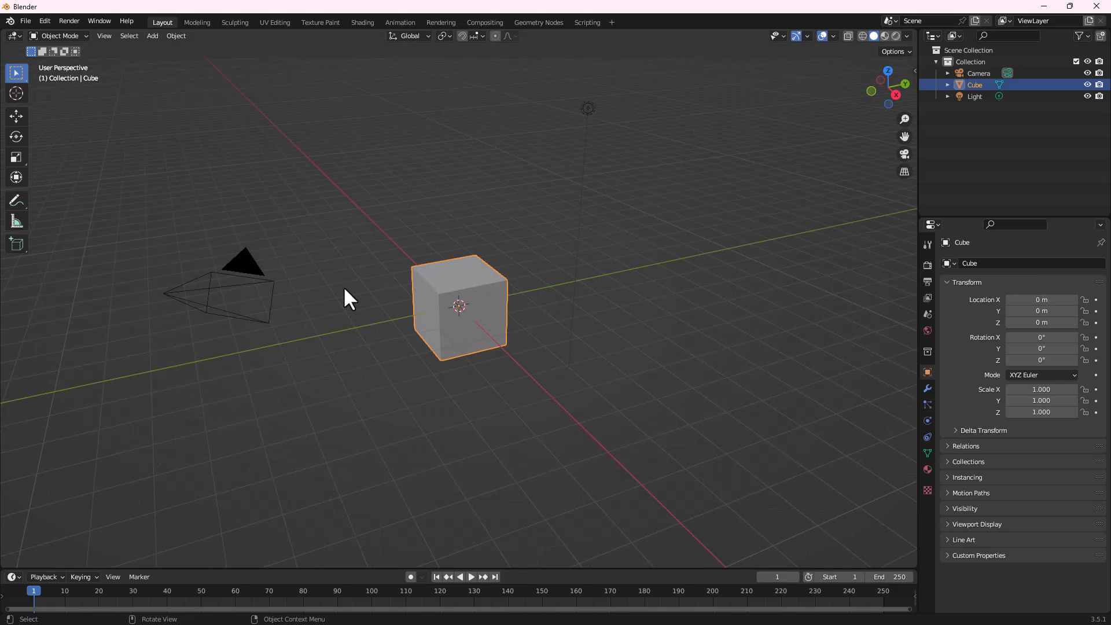
drag(592, 81, 522, 112)
key(x)
click(550, 139)
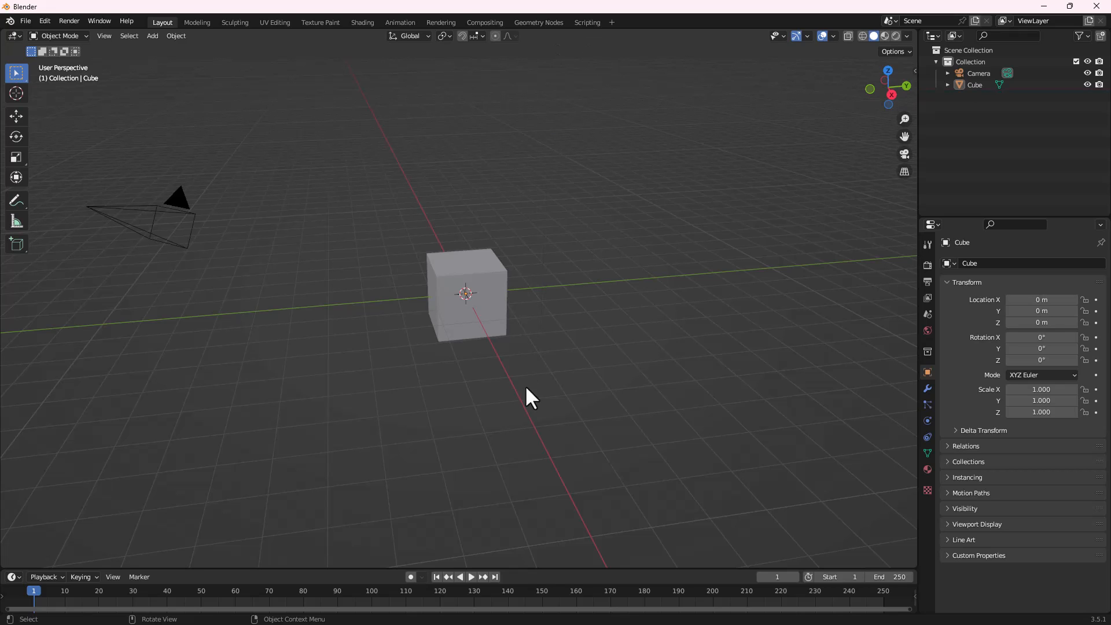
Enlarge the timeline area to about half the window height and switch it to the Geometry Node Editor
middle_drag(500, 373, 523, 470)
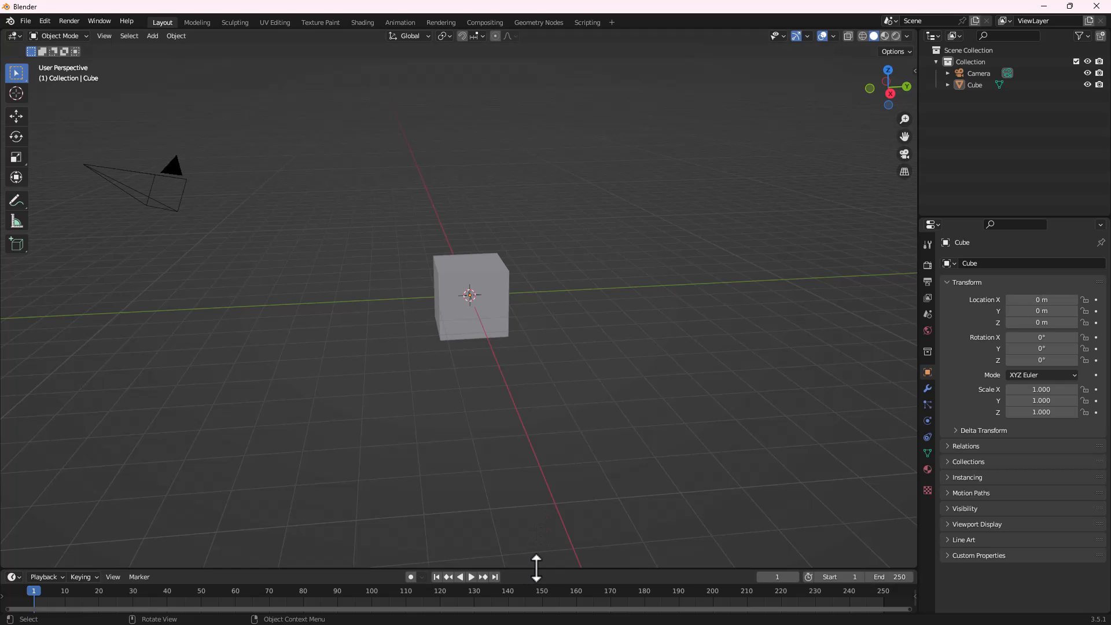
drag(536, 567, 531, 307)
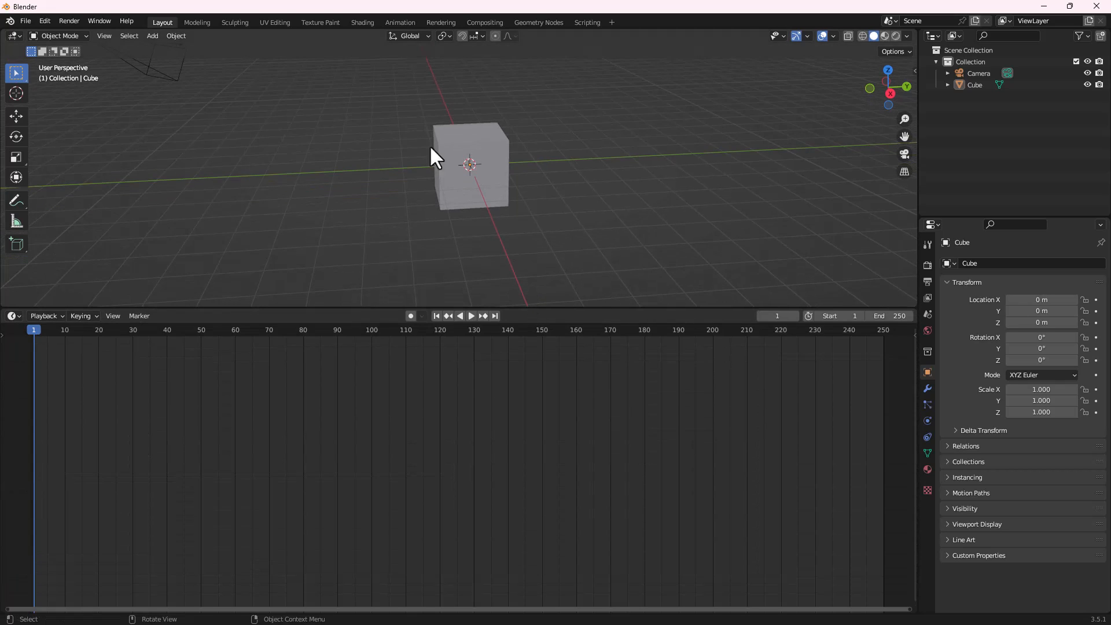
middle_drag(528, 216, 476, 255)
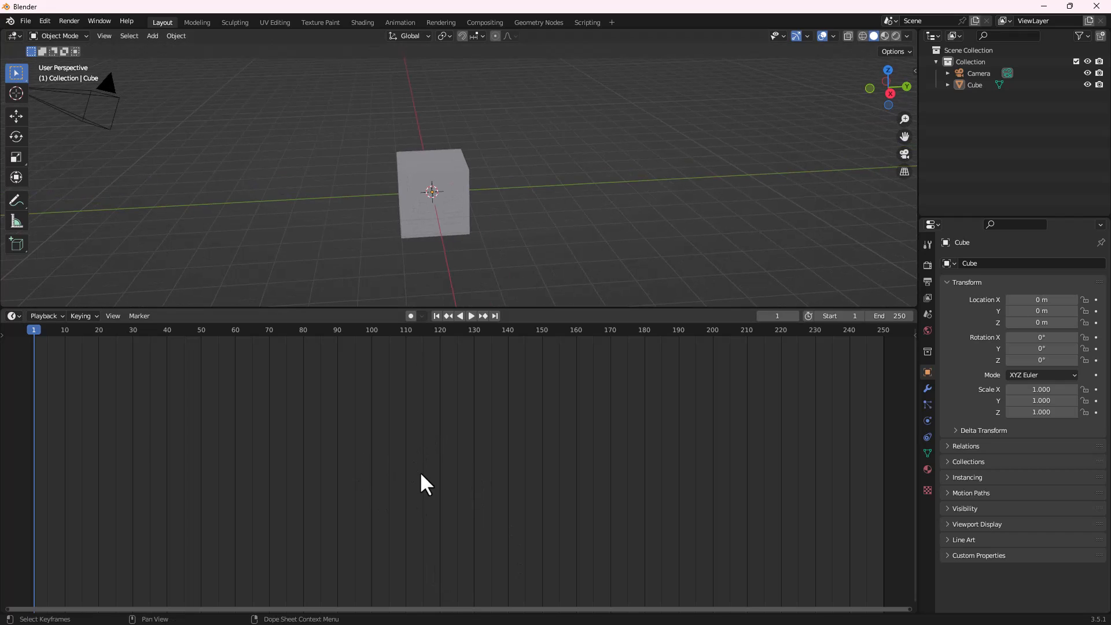
click(13, 316)
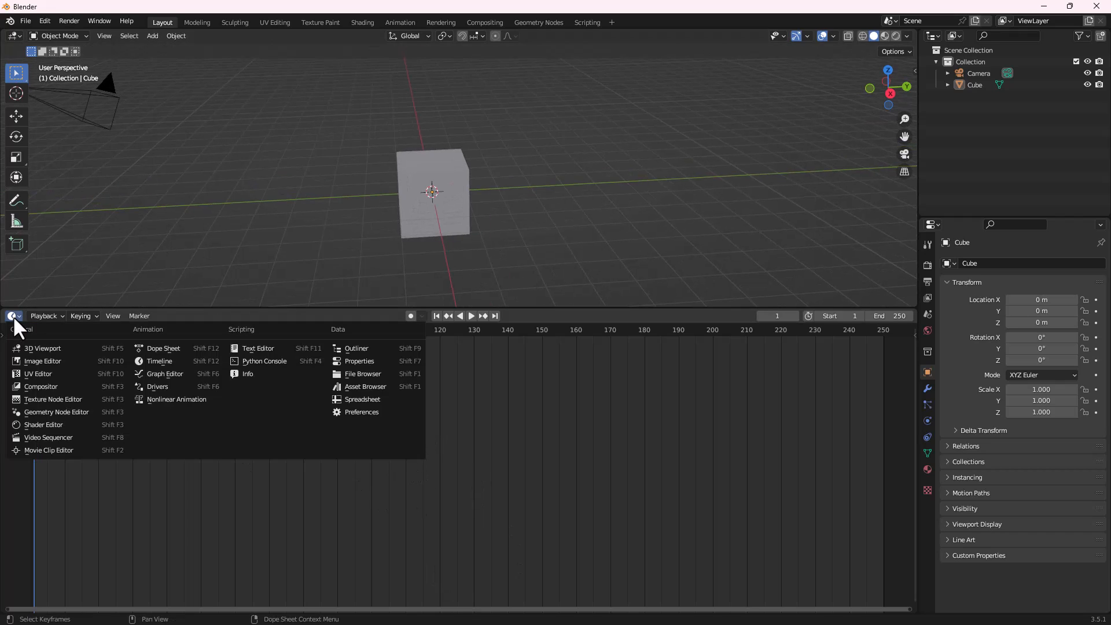
click(57, 412)
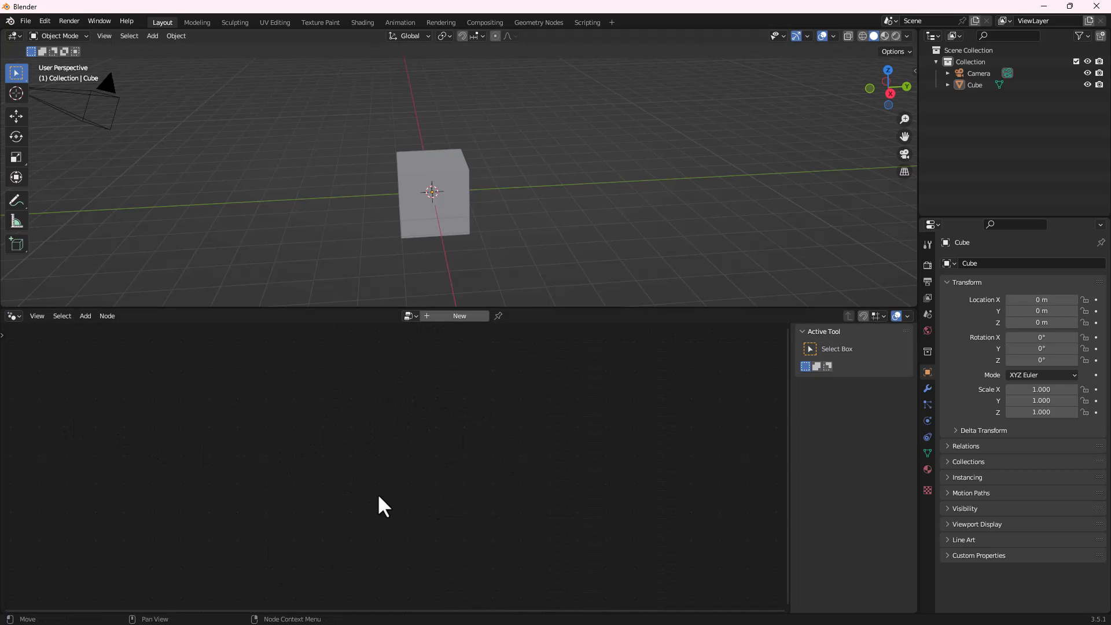
Select the cube and create a new geometry node tree for it
click(463, 199)
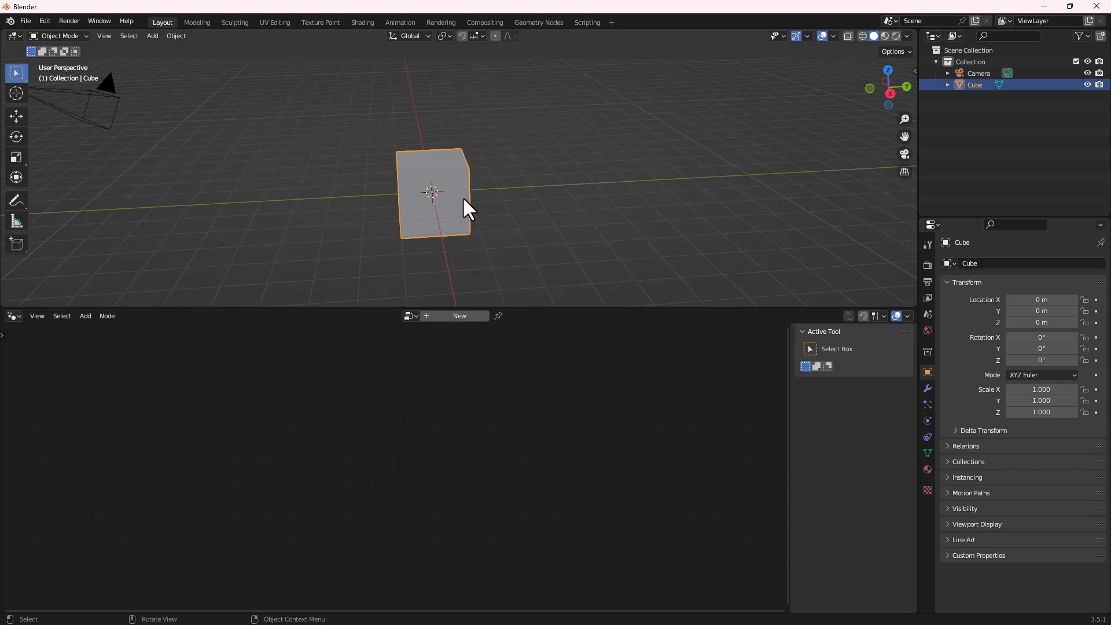
middle_drag(435, 190, 466, 232)
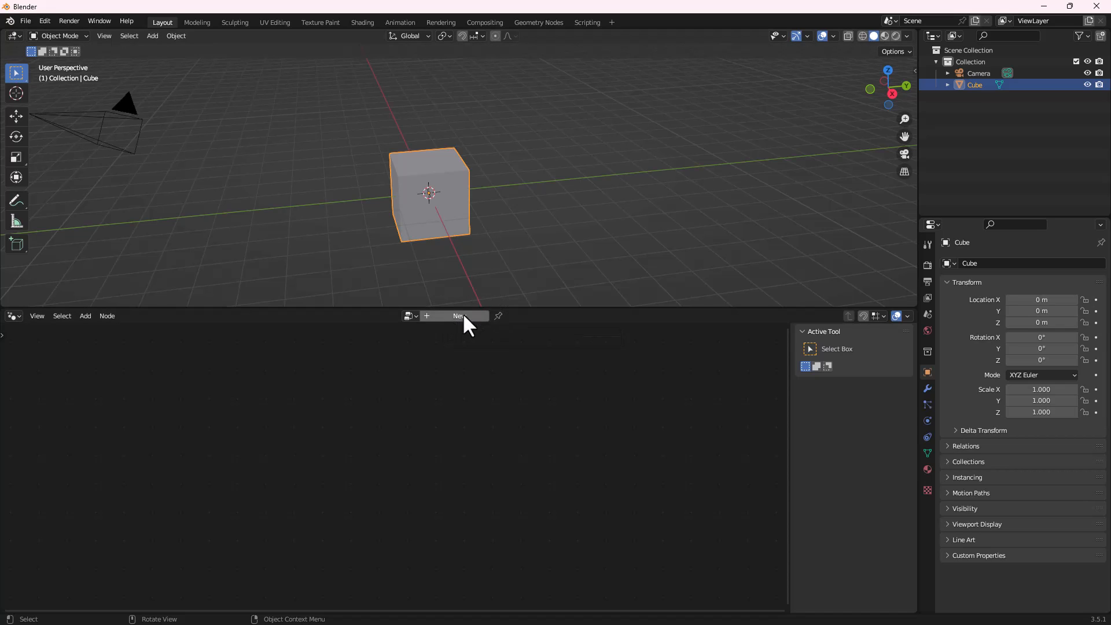
click(928, 388)
click(963, 262)
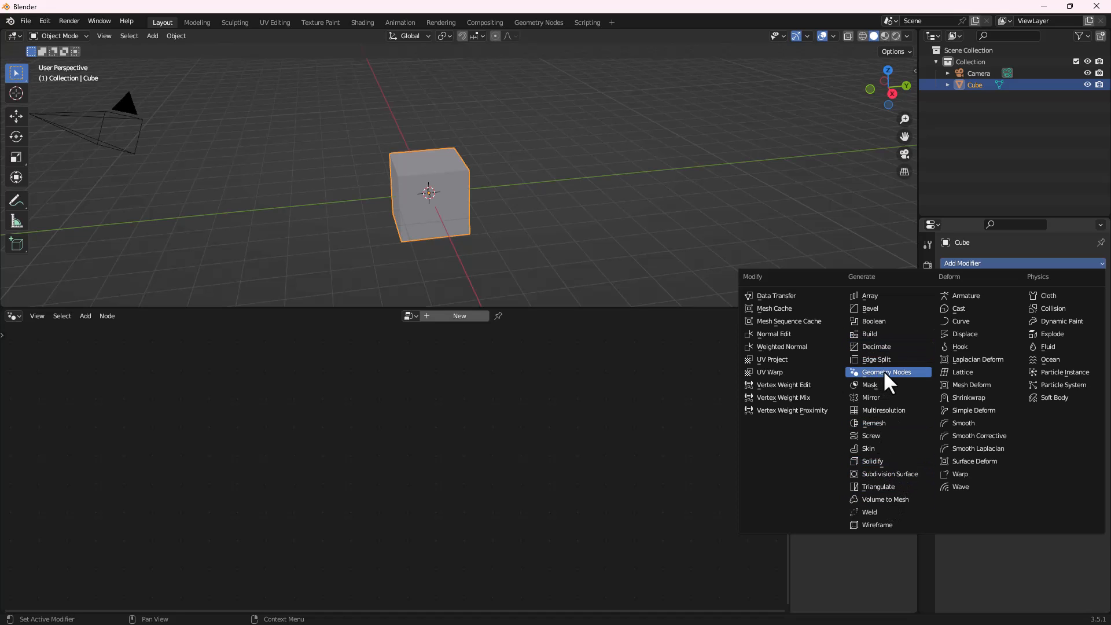
click(457, 315)
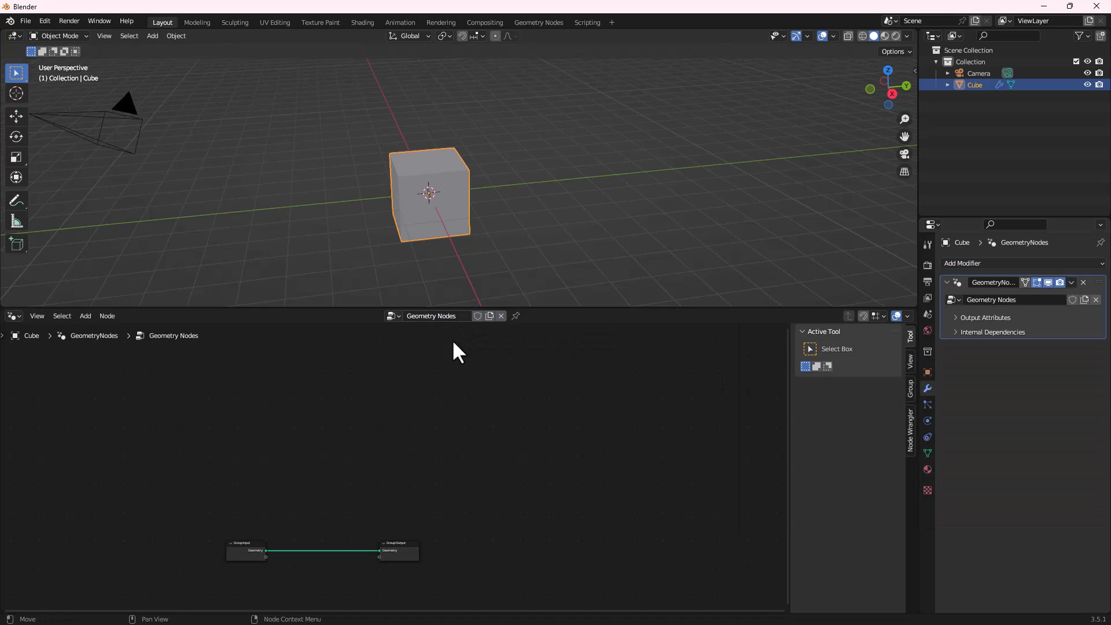
Reposition the Group Input and Group Output nodes with a wider gap, keeping Group Input slightly higher
scroll(304, 555, up, 4)
middle_drag(326, 560, 384, 501)
scroll(359, 495, up, 3)
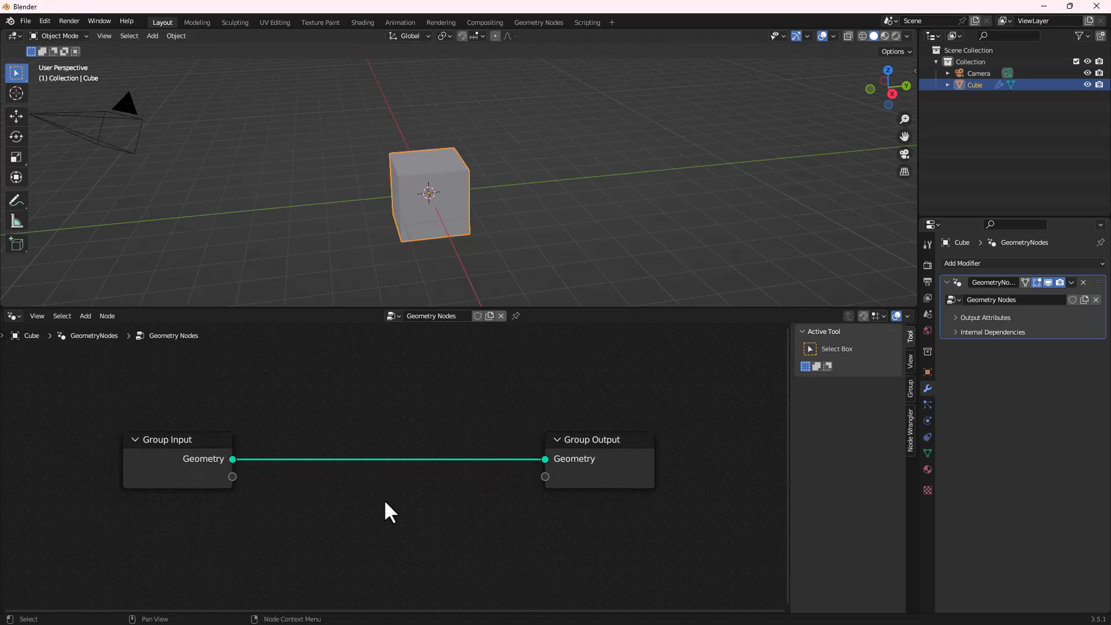
mouse_move(184, 439)
mouse_down()
mouse_move(168, 418)
mouse_move(167, 434)
mouse_up()
drag(586, 442, 625, 431)
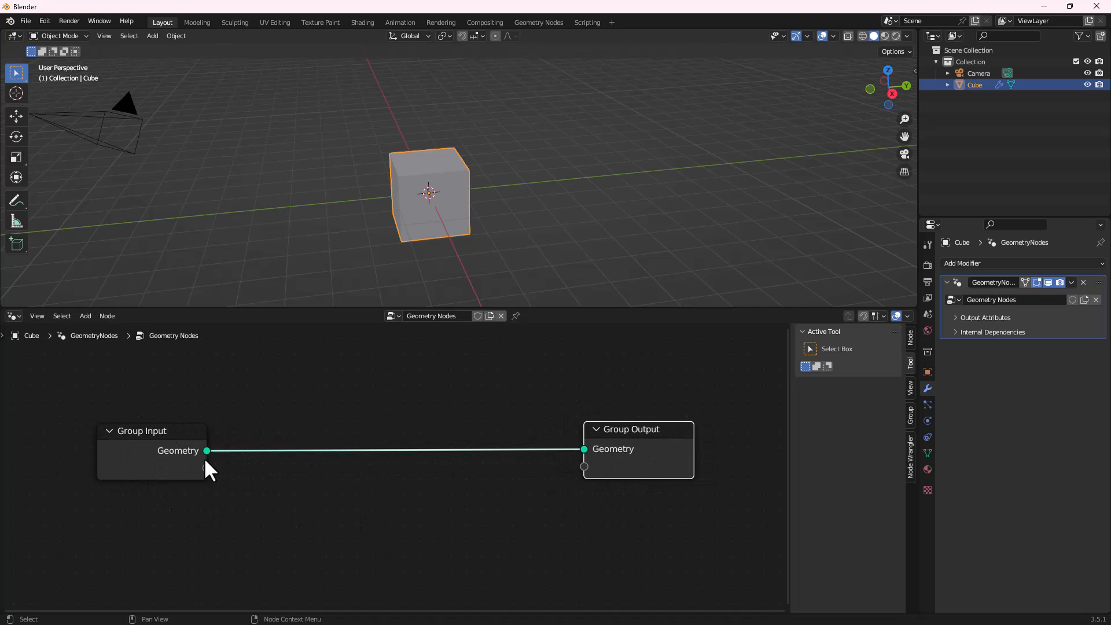
drag(156, 435, 139, 399)
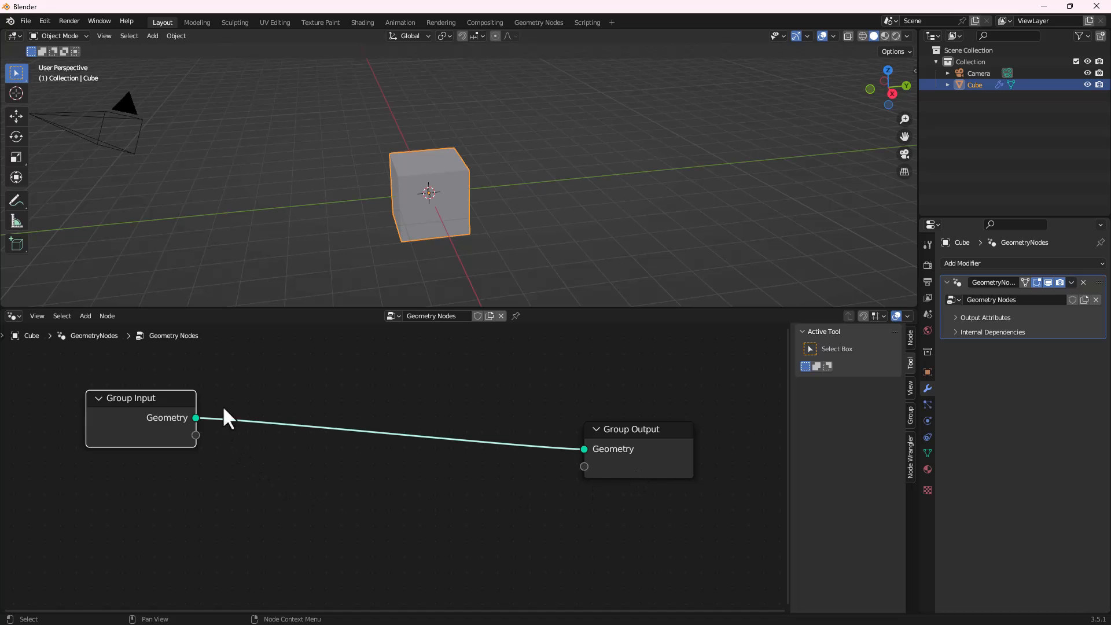
drag(152, 405, 205, 401)
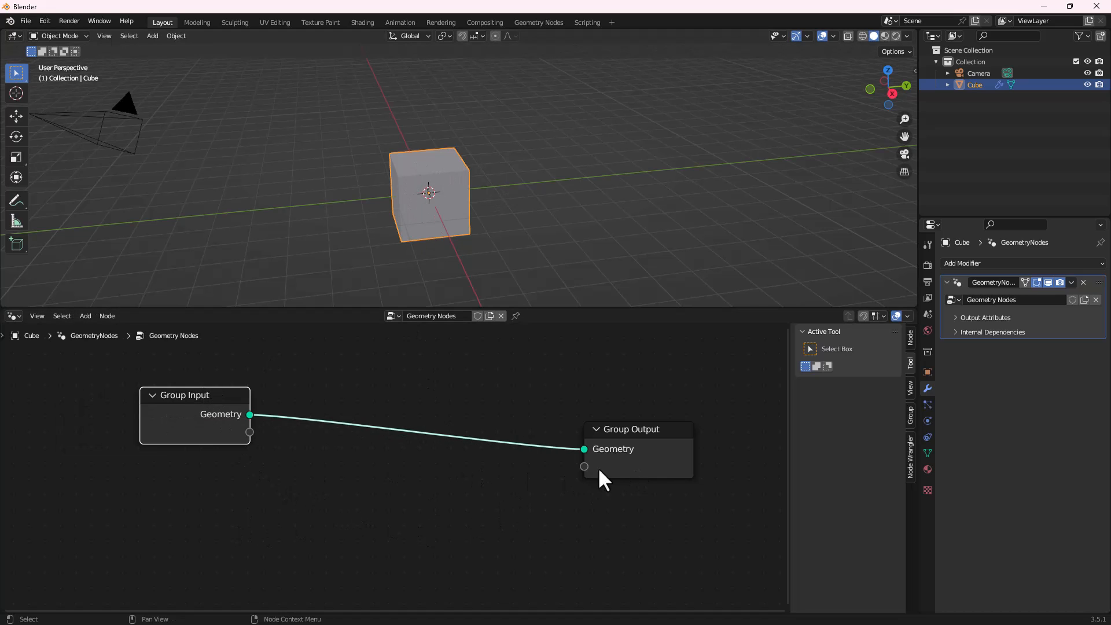
drag(637, 431, 607, 425)
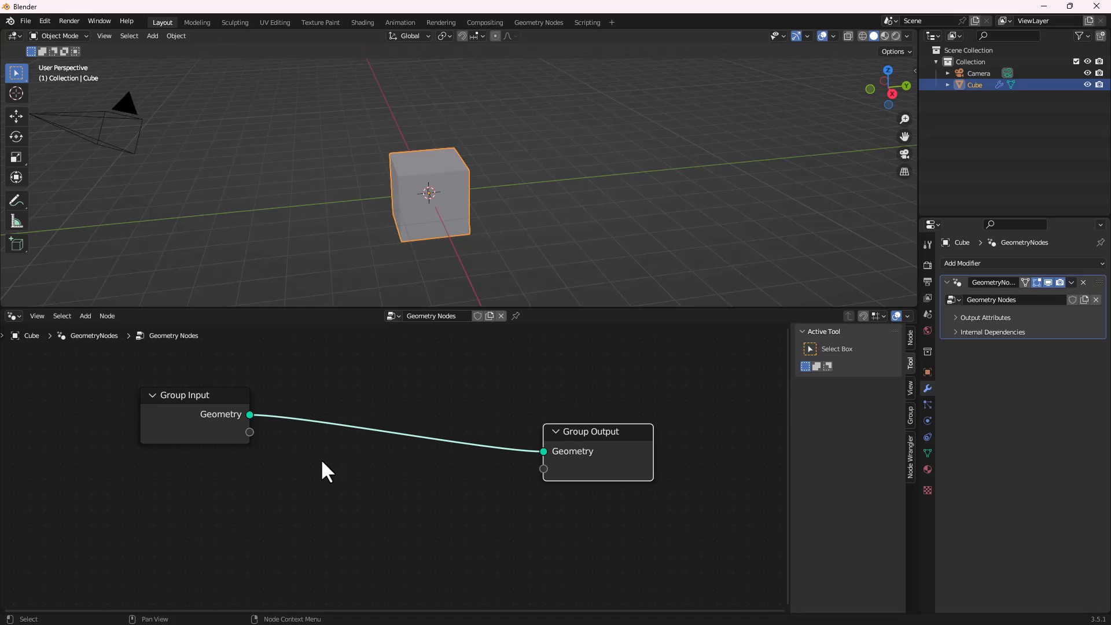
Add a Cylinder mesh node and place it below the Group Input node
key(shift+a)
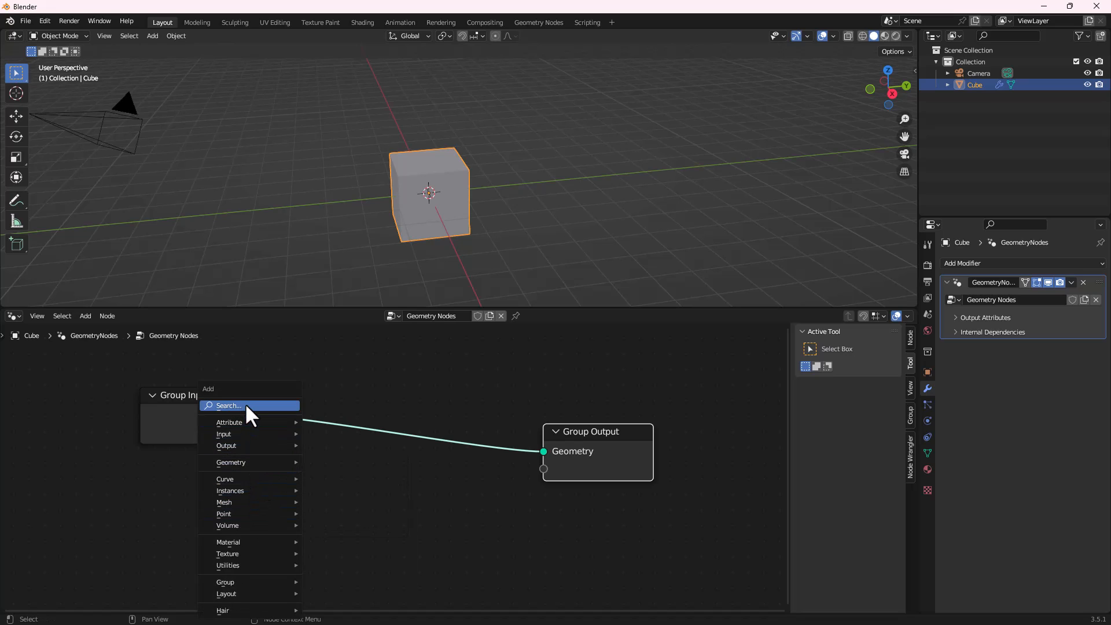
key(shift+a)
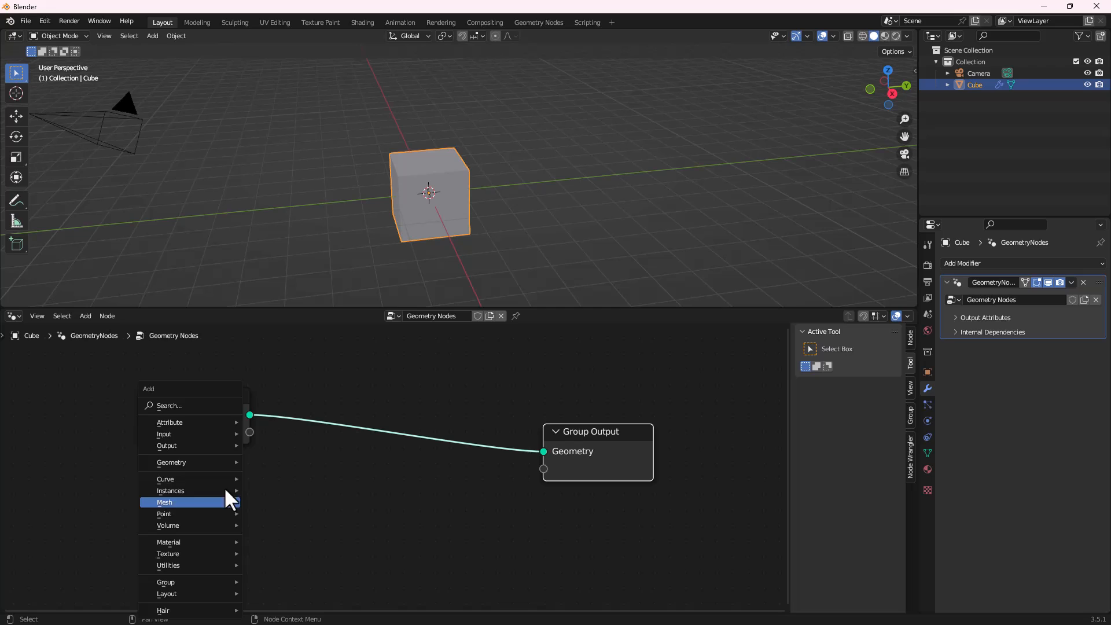
click(188, 407)
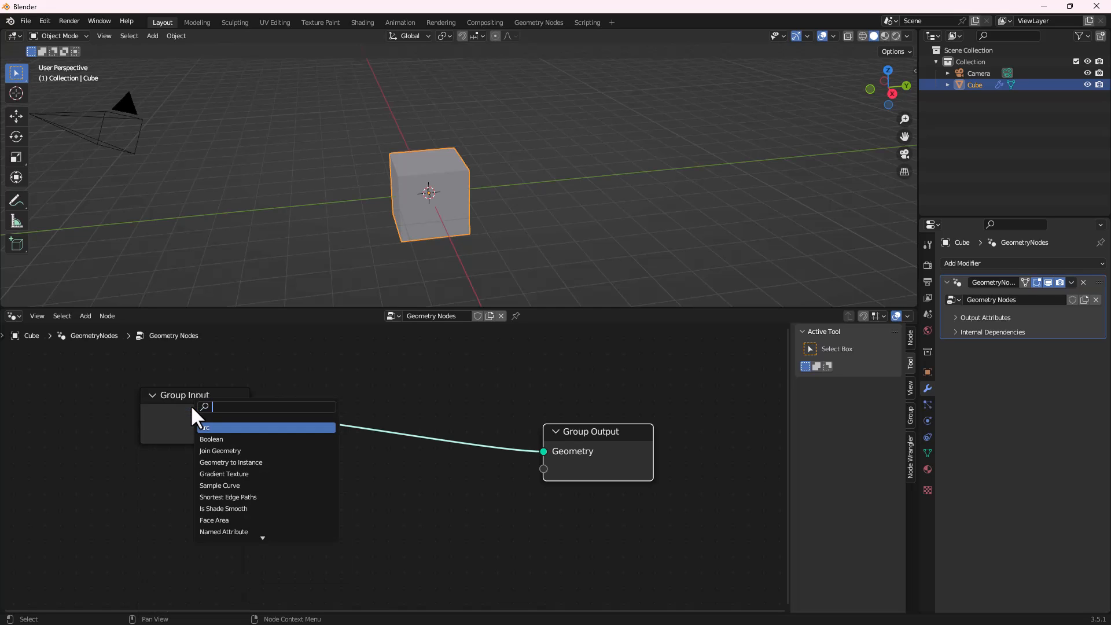
text(cy)
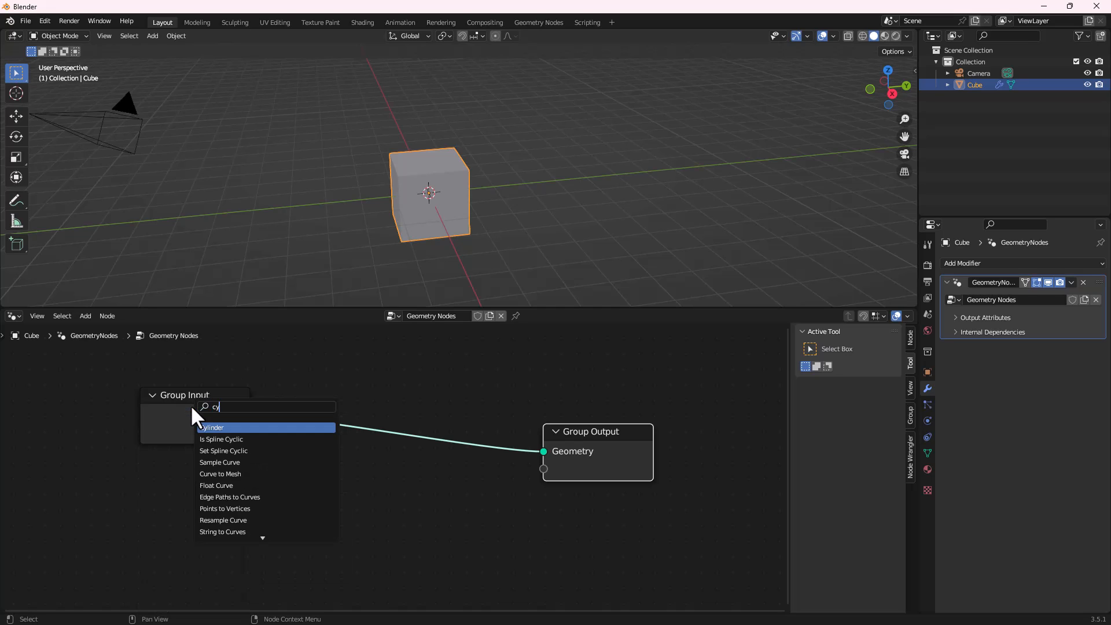
key(Return)
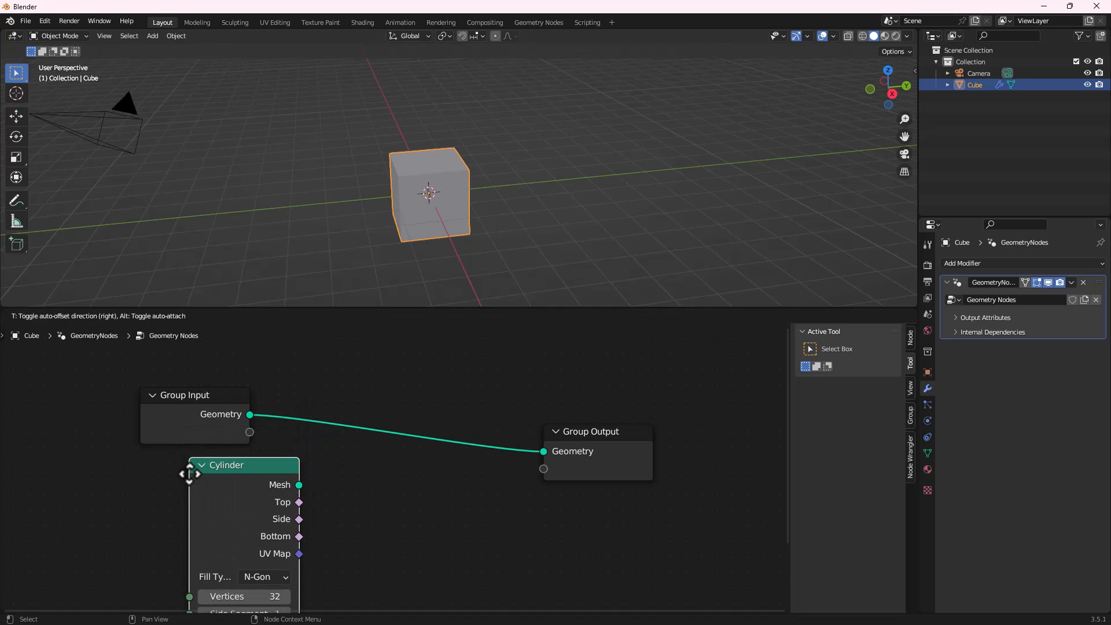
click(264, 501)
middle_drag(316, 495, 311, 436)
scroll(338, 431, down, 2)
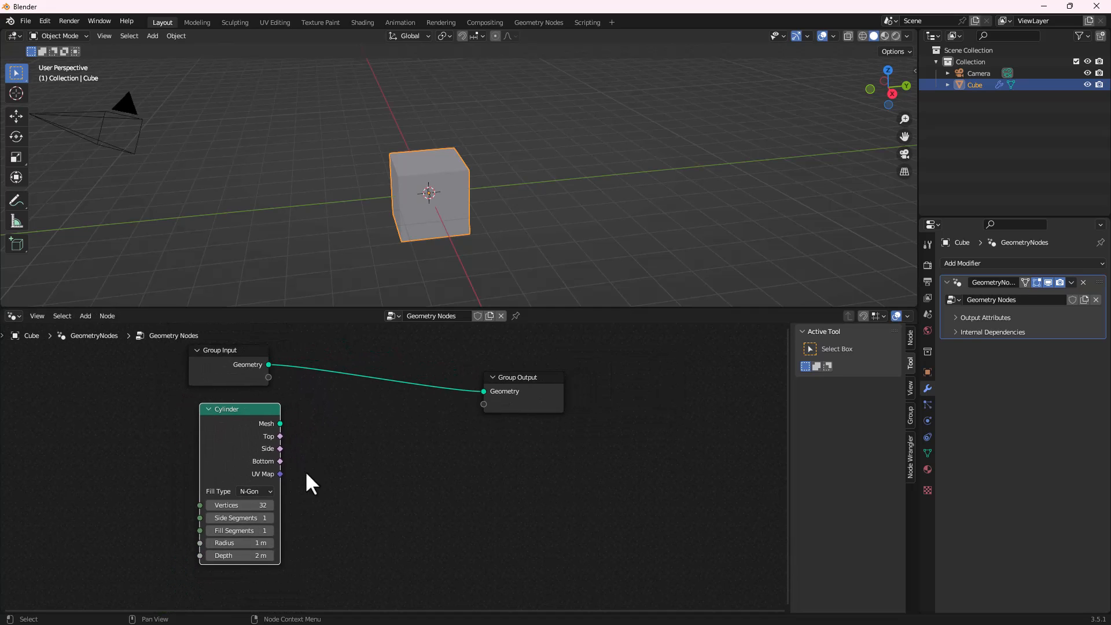
Connect the Cylinder's Mesh output to the Group Output's Geometry input and move the two nodes farther apart
scroll(254, 461, up, 2)
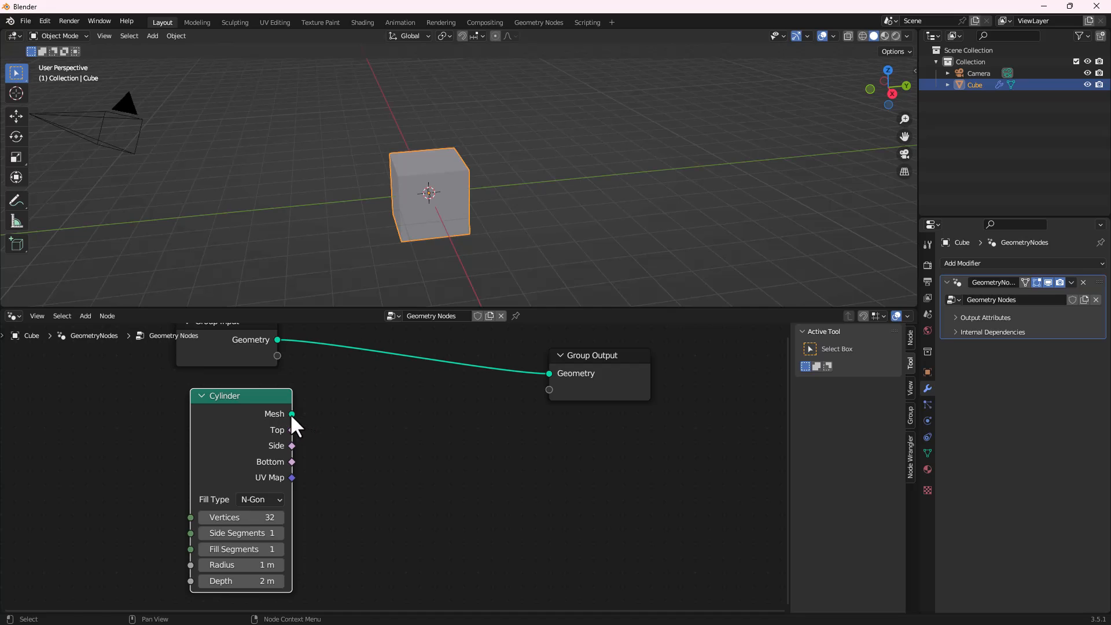
drag(292, 414, 556, 372)
middle_drag(449, 218, 486, 169)
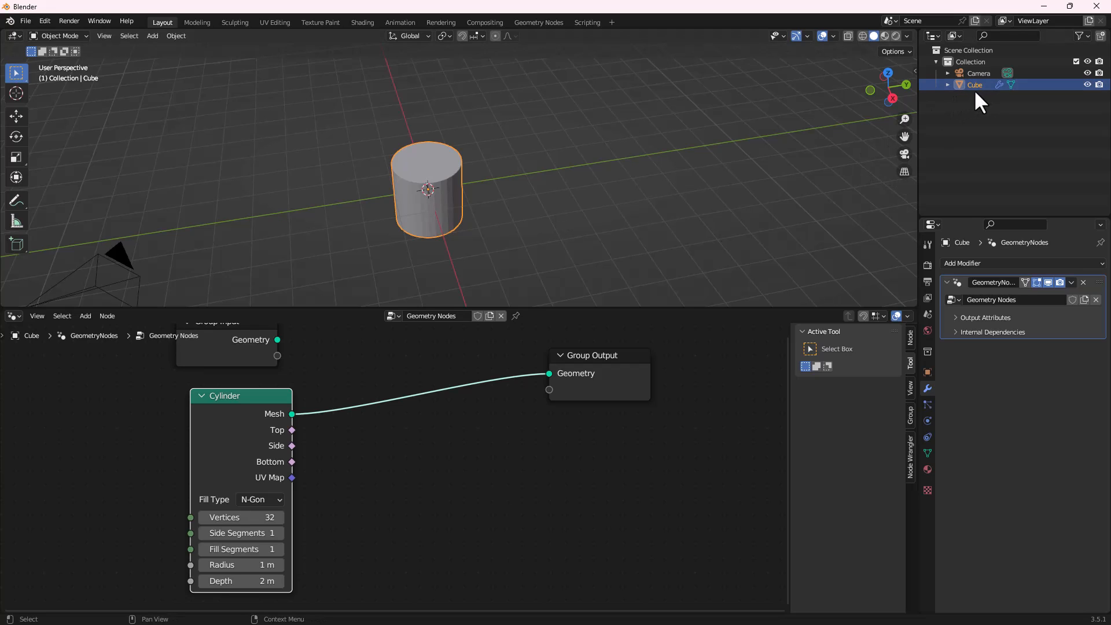
drag(258, 401, 251, 397)
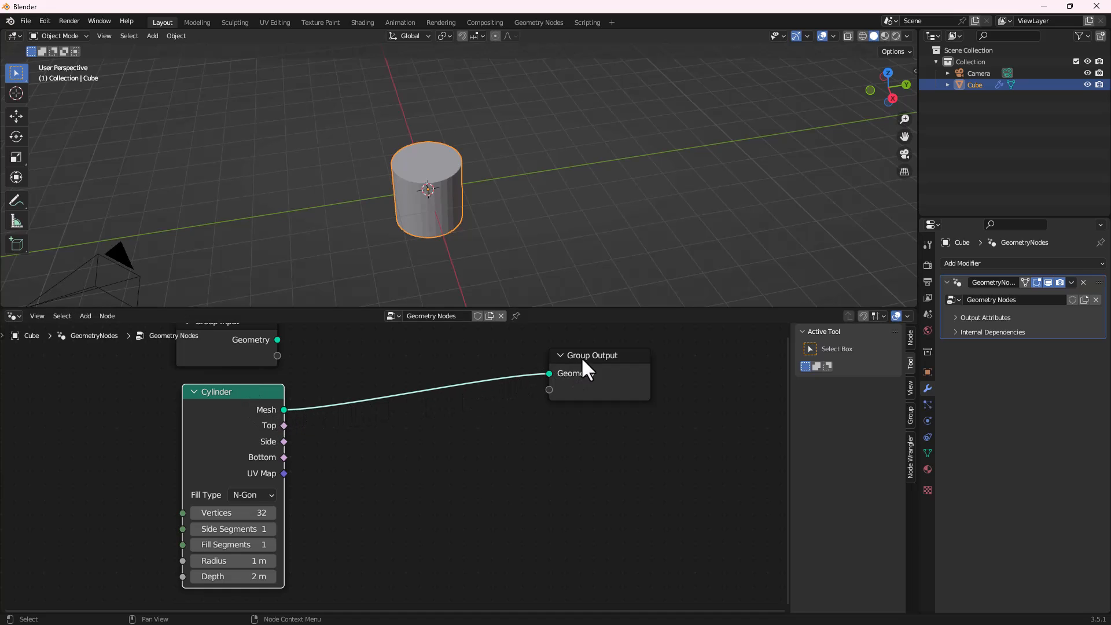
drag(581, 357, 639, 365)
scroll(443, 446, down, 2)
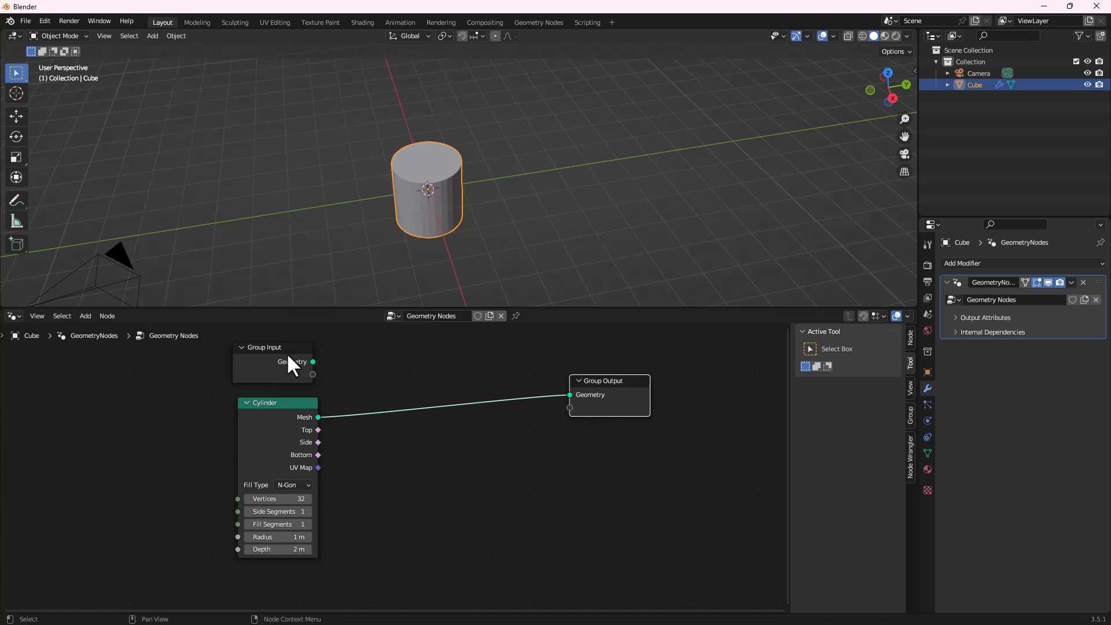
middle_drag(397, 488, 356, 509)
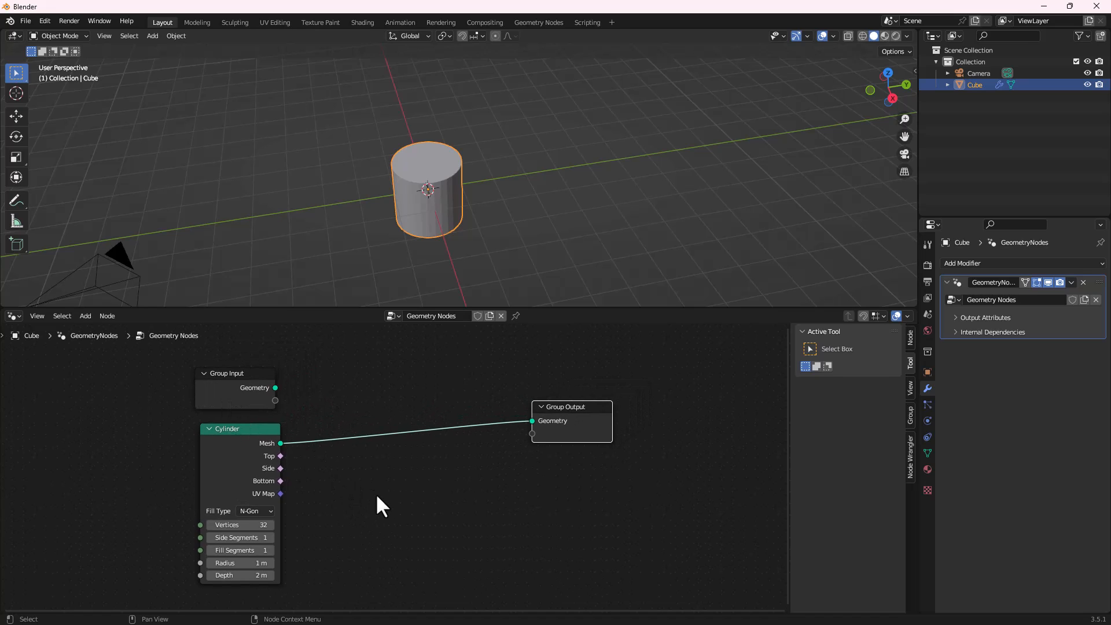
Insert a Join Geometry node between Cylinder and Group Output, and connect the Group Input's Geometry to it as well
key(shift+a)
click(360, 405)
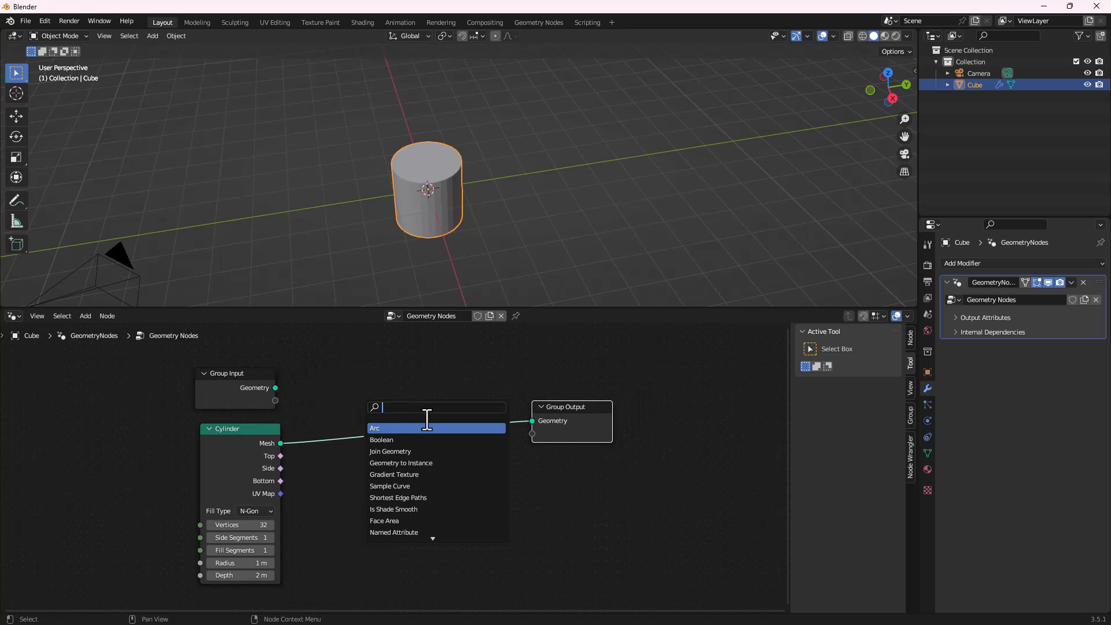
text(join)
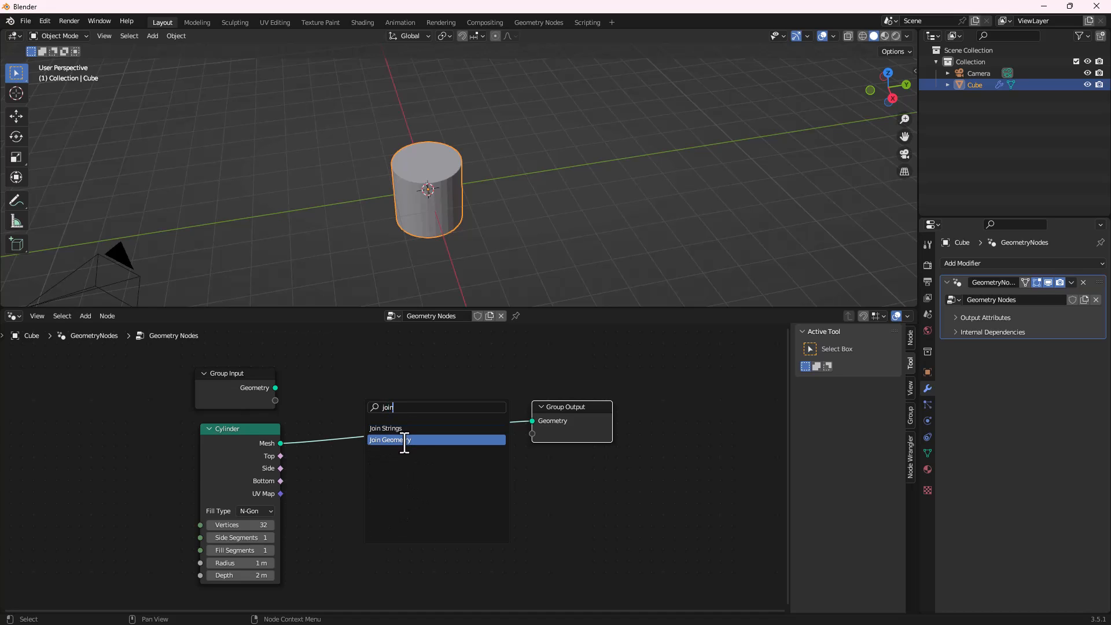
click(405, 440)
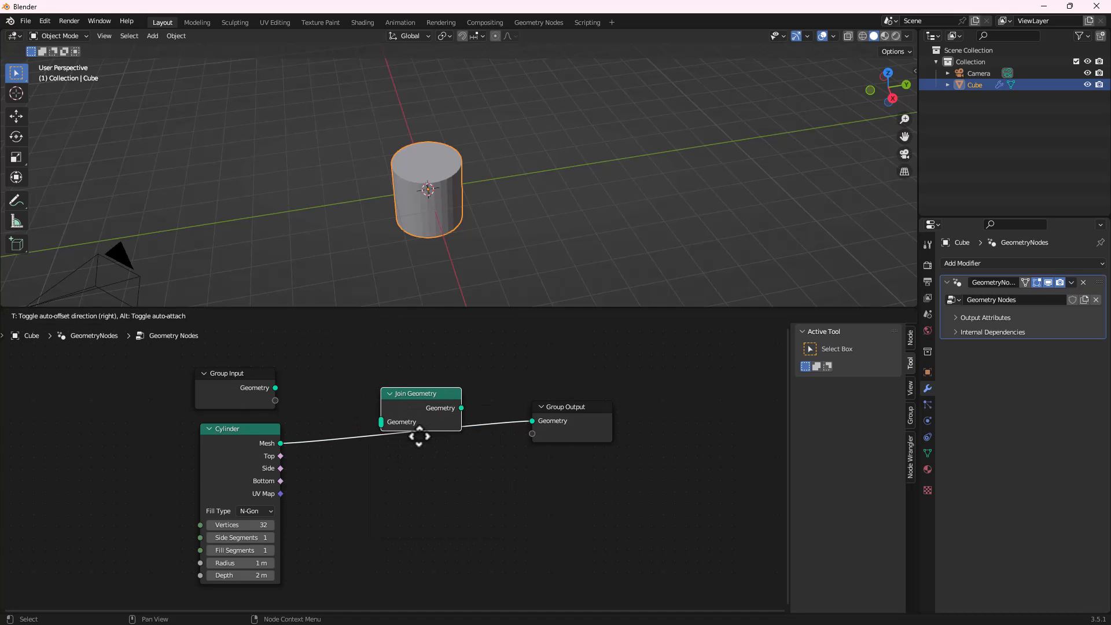
click(417, 460)
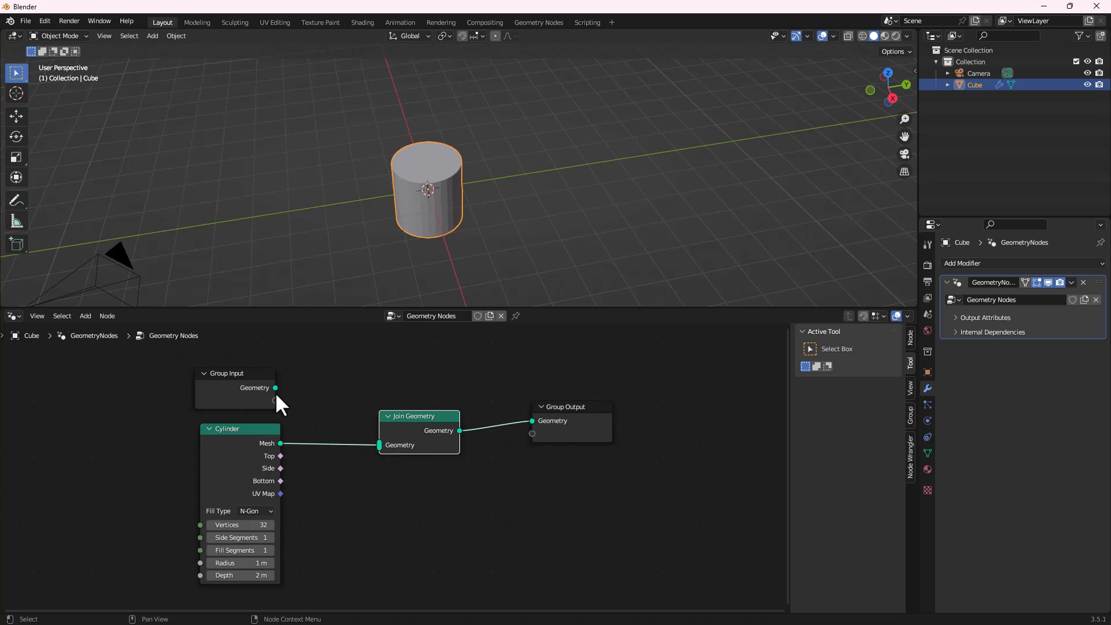
drag(273, 386, 381, 440)
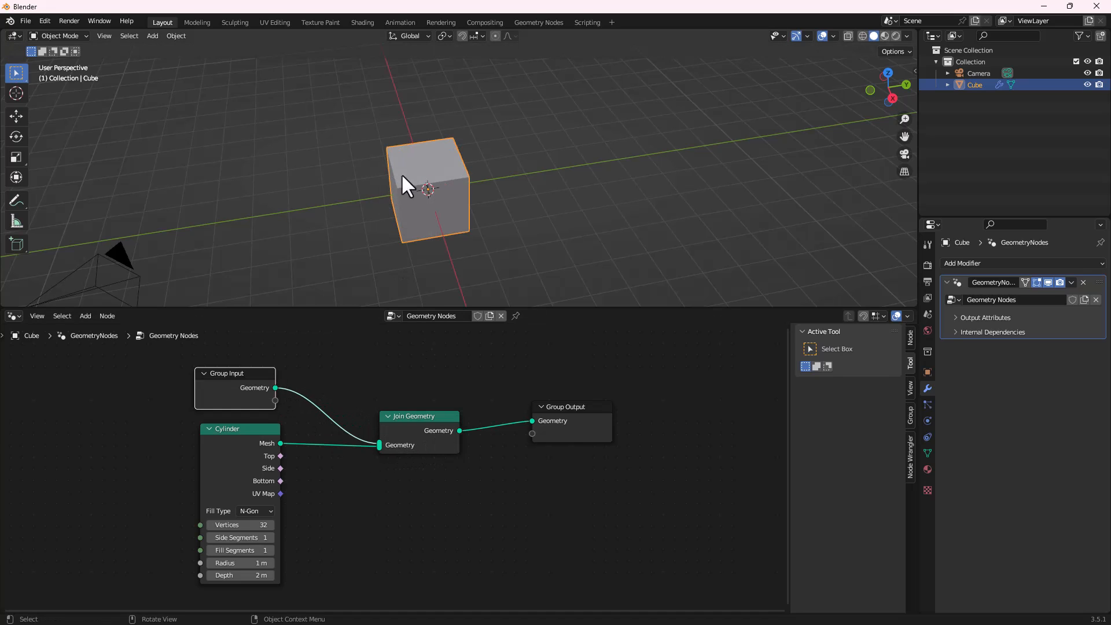
middle_drag(400, 172, 423, 155)
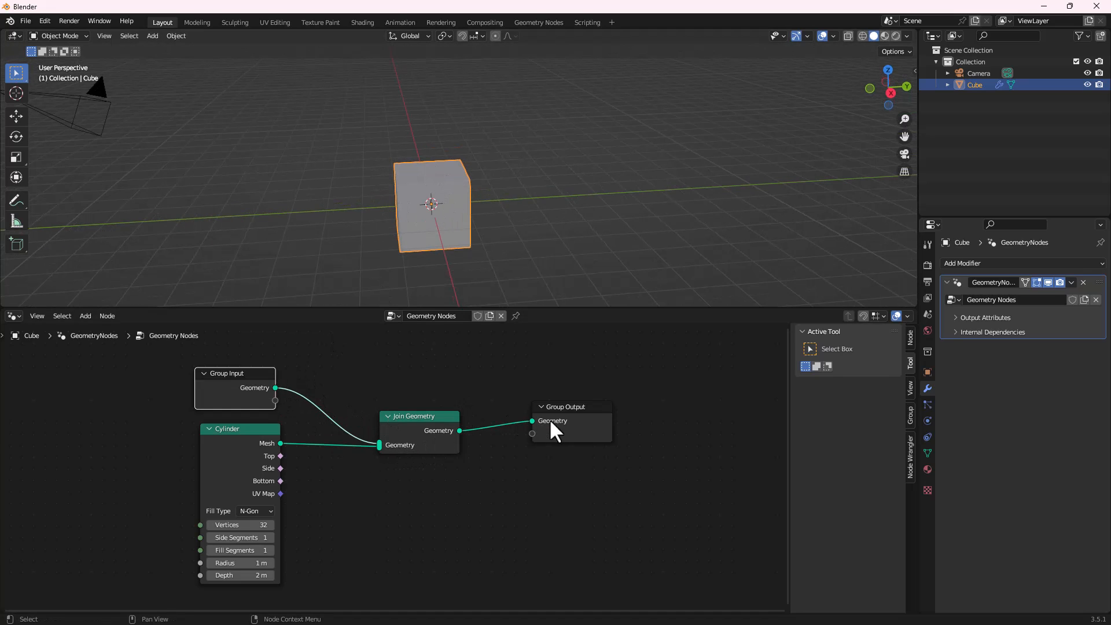
Shift Join Geometry and Group Output away from the inputs, then insert a Transform Geometry node between Group Input and Join Geometry
drag(550, 421, 629, 417)
drag(438, 413, 496, 418)
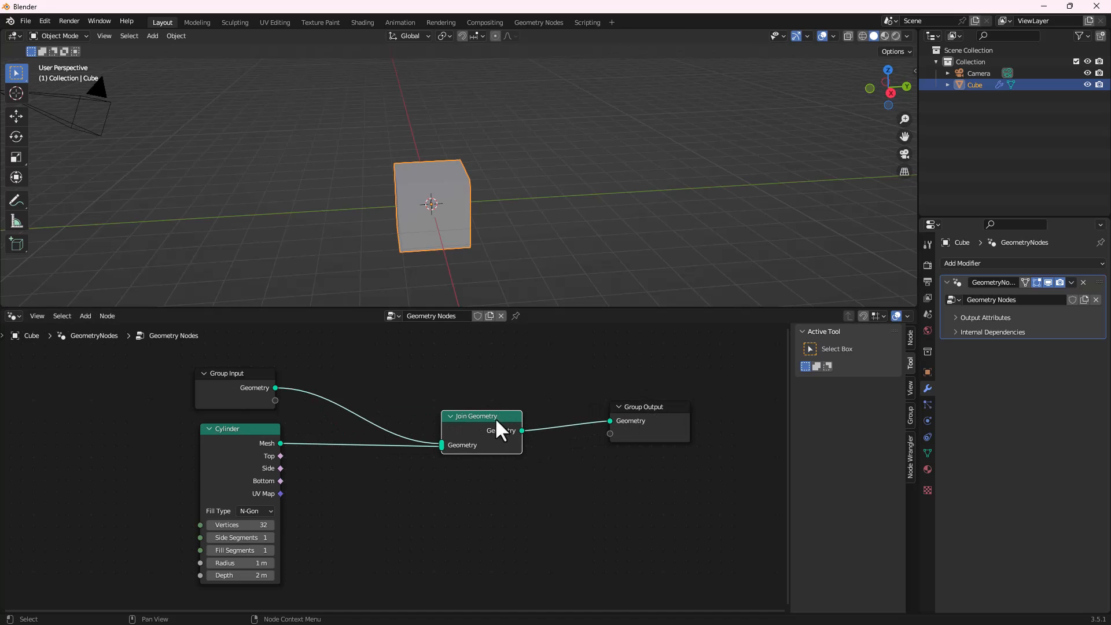
key(shift+a)
click(398, 407)
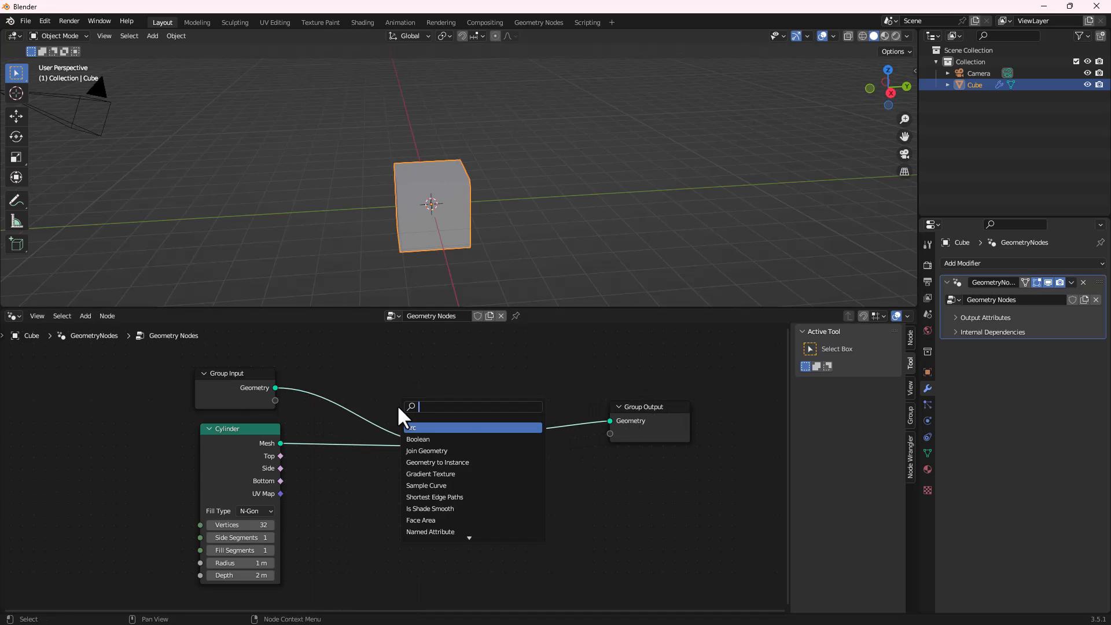
text(transform)
key(Return)
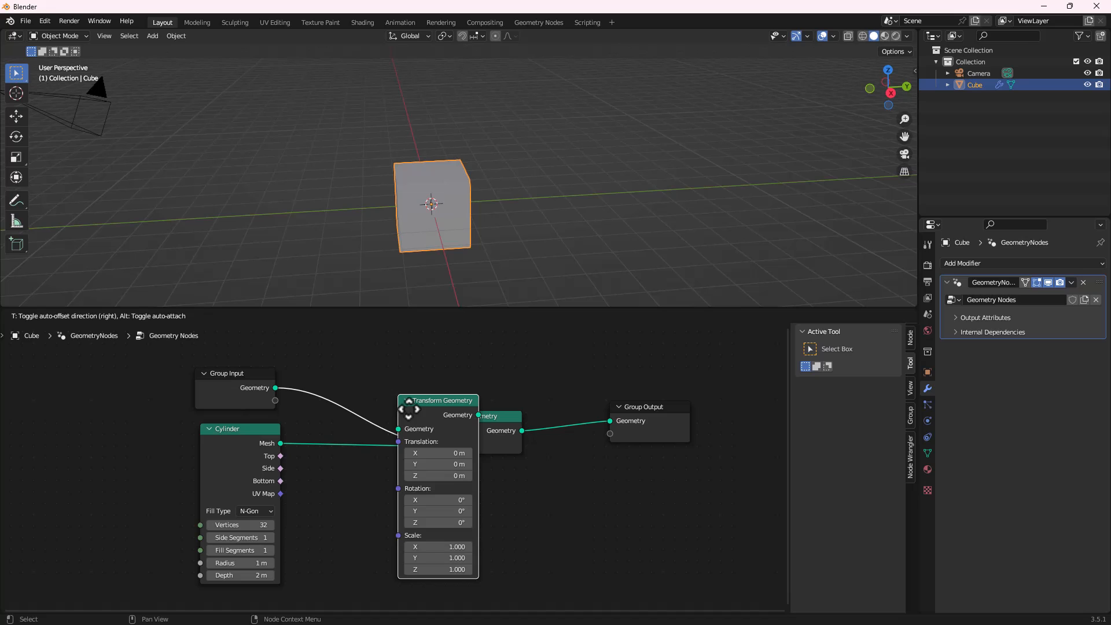
click(333, 392)
Move the Cylinder node below Transform Geometry and set the Transform Geometry's X translation to 3.7 m
drag(268, 447, 412, 566)
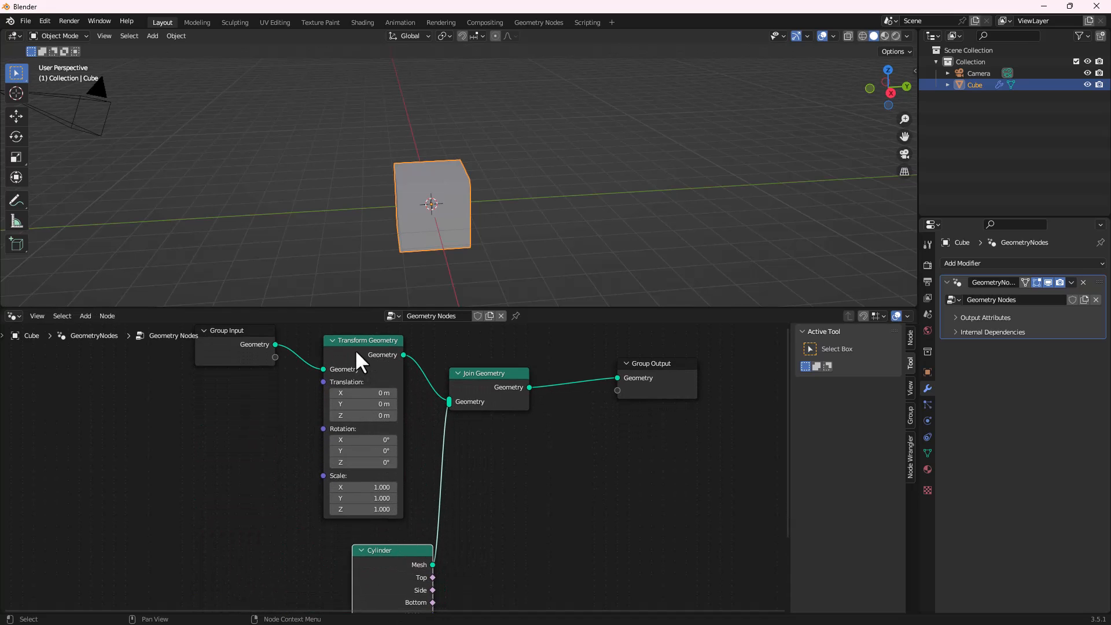
drag(370, 393, 422, 392)
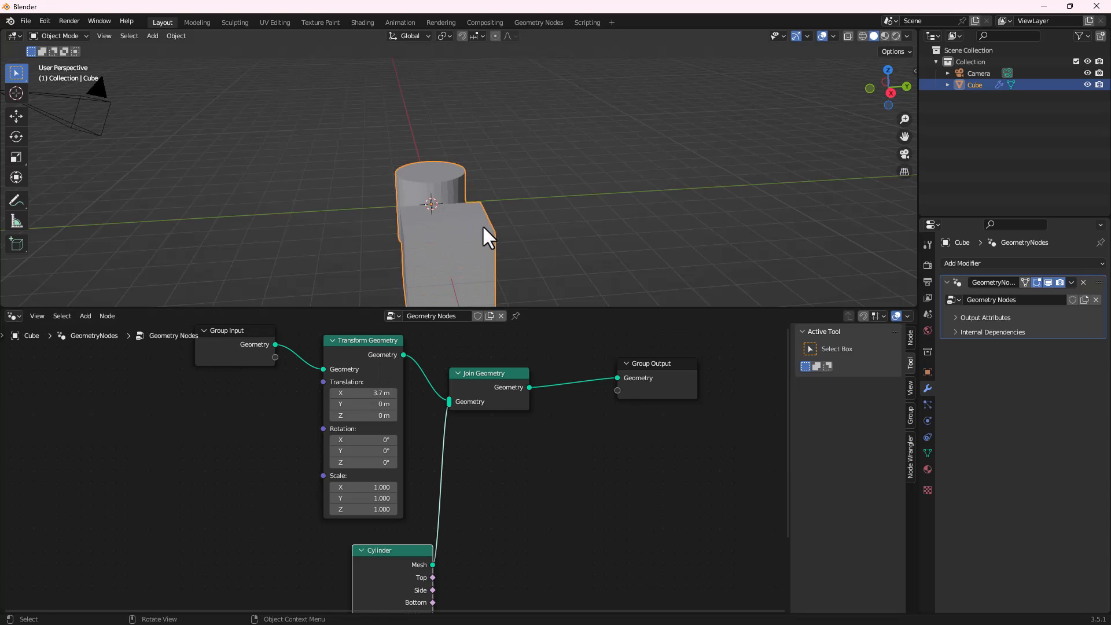
middle_drag(481, 224, 457, 199)
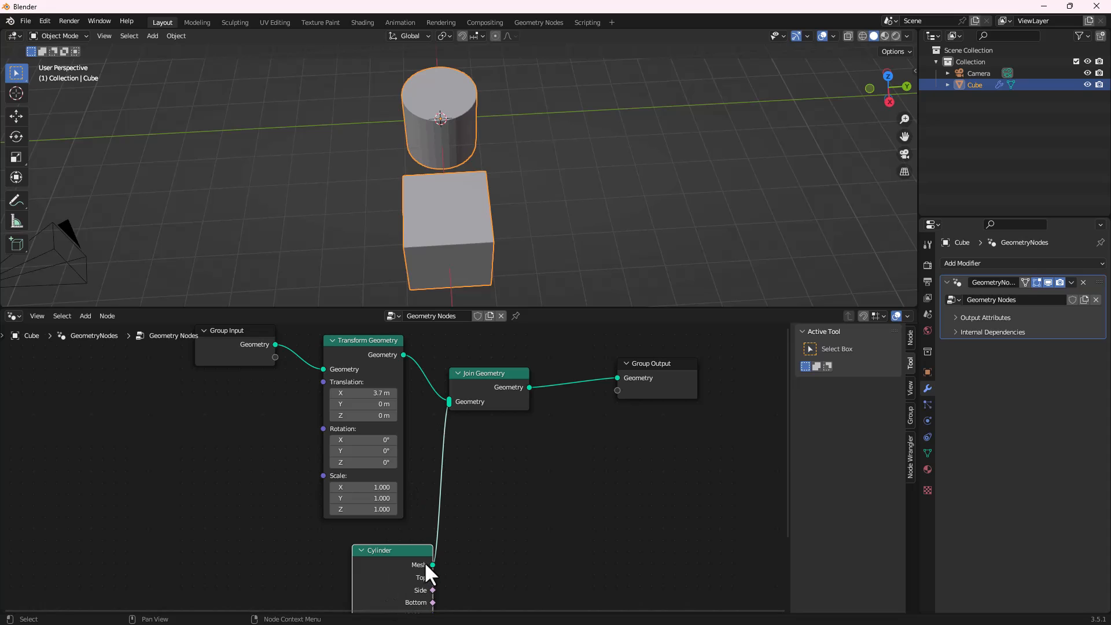
Connect the Cylinder's Mesh directly to Group Output's Geometry, delete the Group Input, Transform Geometry and Join Geometry nodes, and reposition the Cylinder node
drag(432, 564, 618, 379)
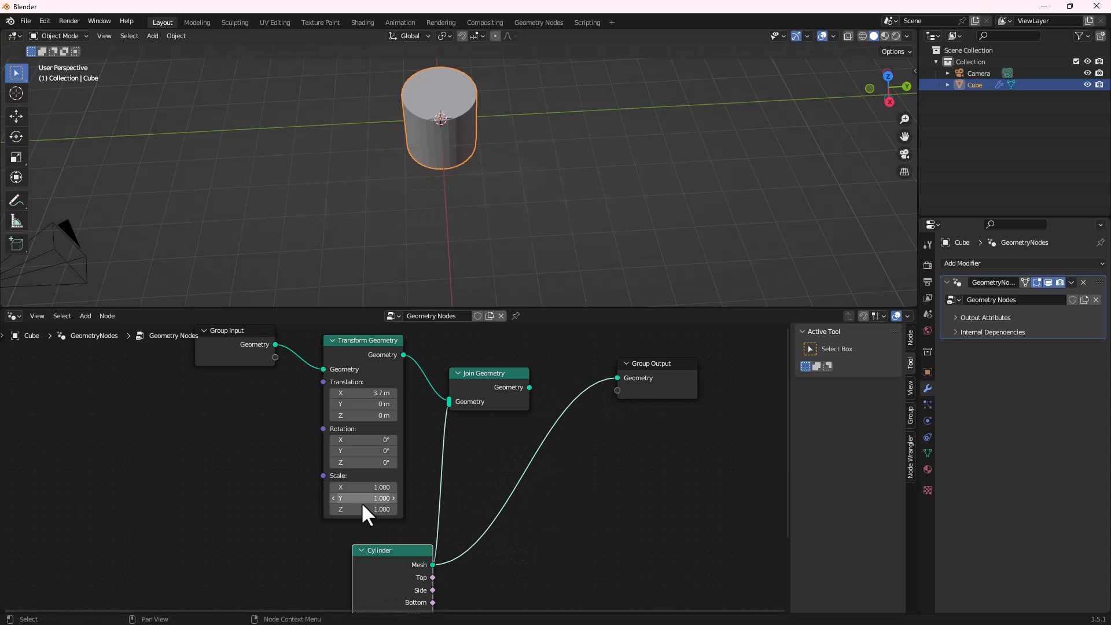
mouse_move(430, 460)
ctrl+right_down()
mouse_move(486, 452)
mouse_move(466, 416)
ctrl+right_up()
scroll(461, 409, down, 2)
drag(523, 347, 238, 408)
key(x)
drag(420, 529, 341, 405)
middle_drag(428, 484, 419, 508)
scroll(331, 435, up, 3)
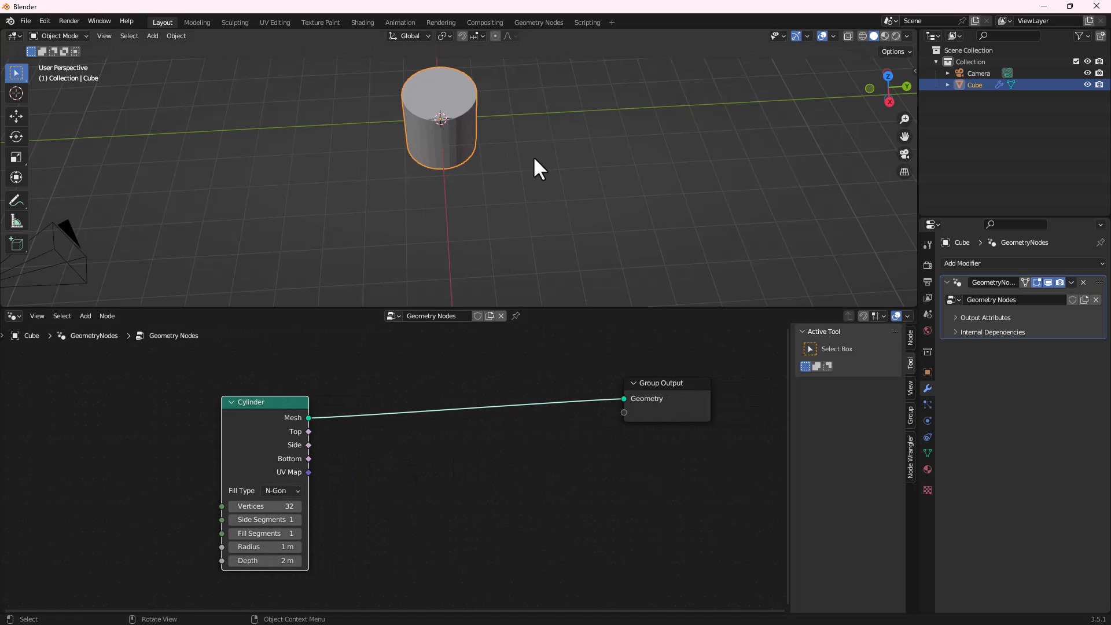
Set the Cylinder node's vertex count to 6 to make a hexagonal prism
middle_drag(534, 159, 494, 179)
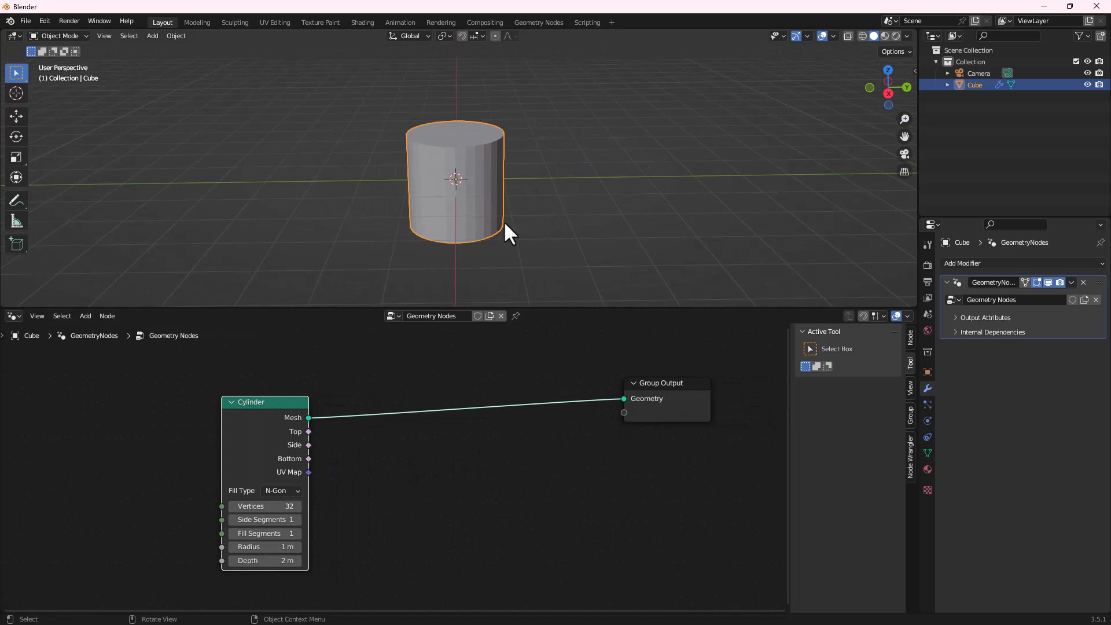
click(259, 505)
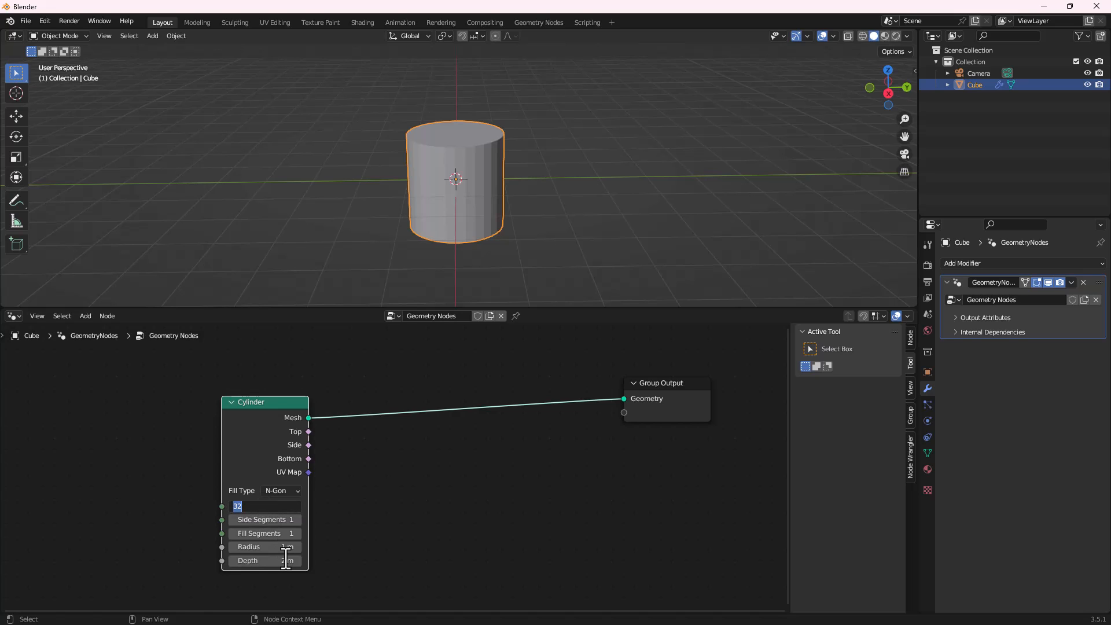
text(6)
key(Return)
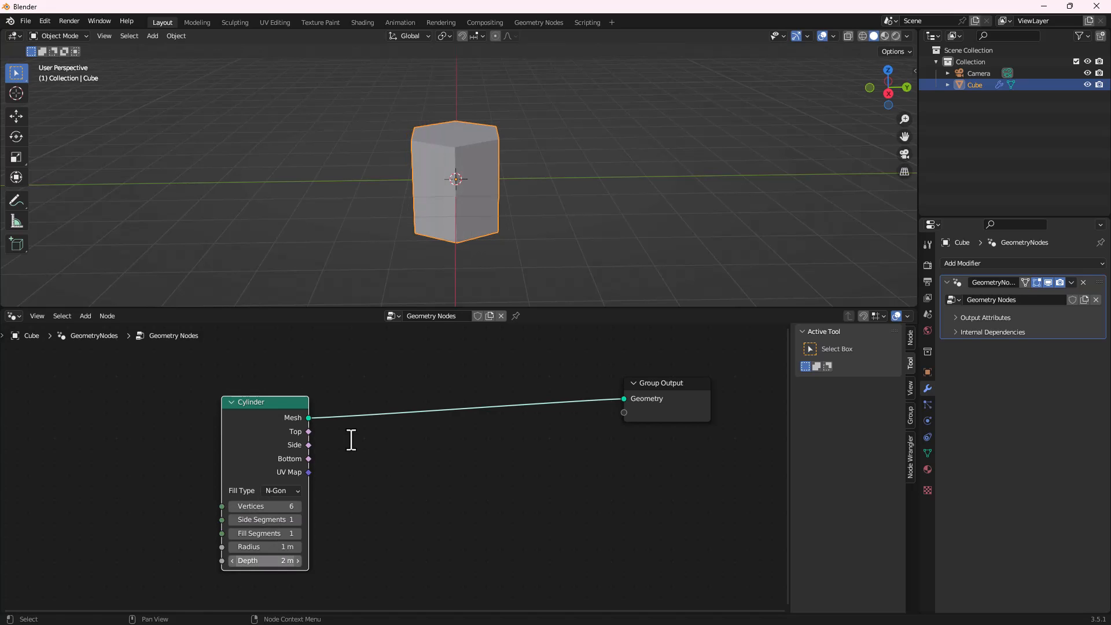
Apply the GeometryNodes modifier on the Cube object
scroll(453, 183, down, 4)
middle_drag(460, 178, 522, 213)
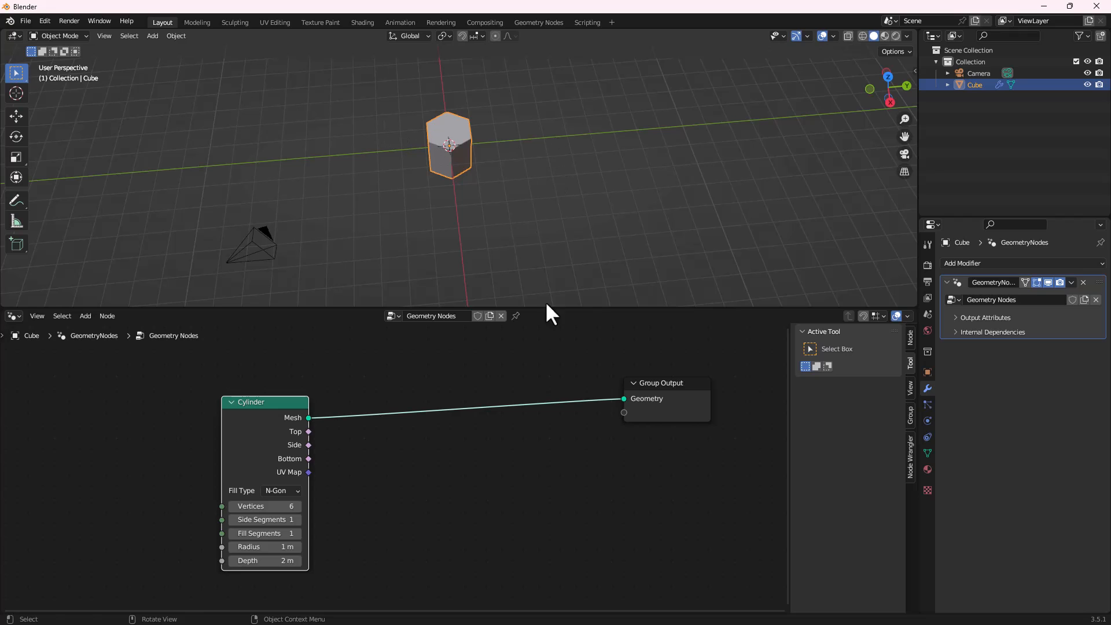
scroll(504, 439, down, 2)
mouse_move(466, 169)
middle_down()
mouse_move(464, 143)
mouse_move(481, 172)
mouse_move(458, 122)
mouse_move(486, 173)
middle_up()
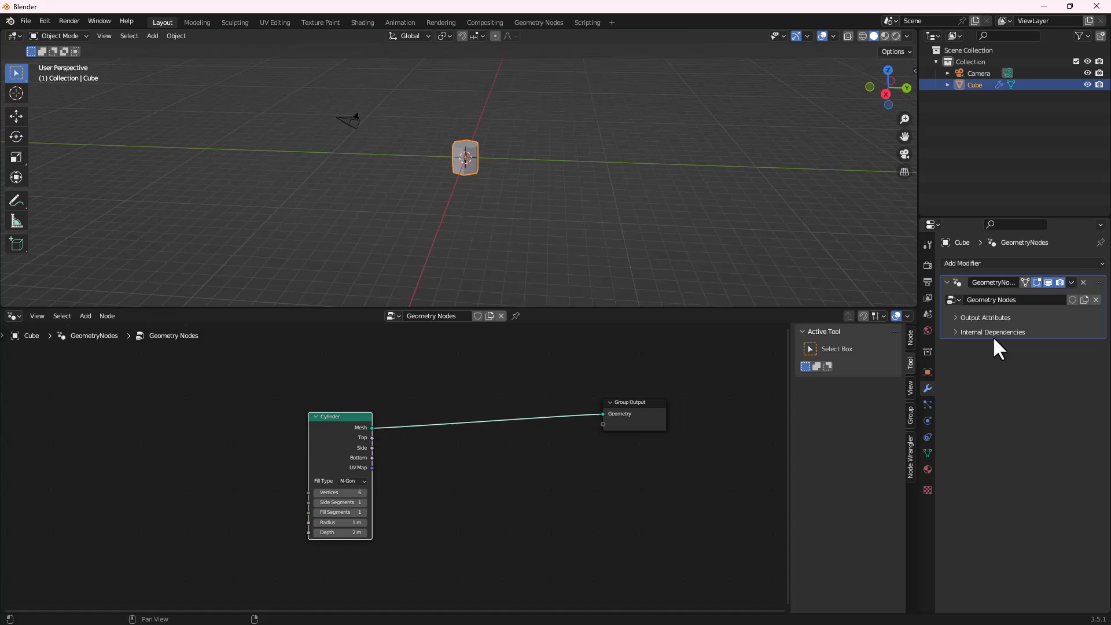
click(1070, 282)
click(1046, 294)
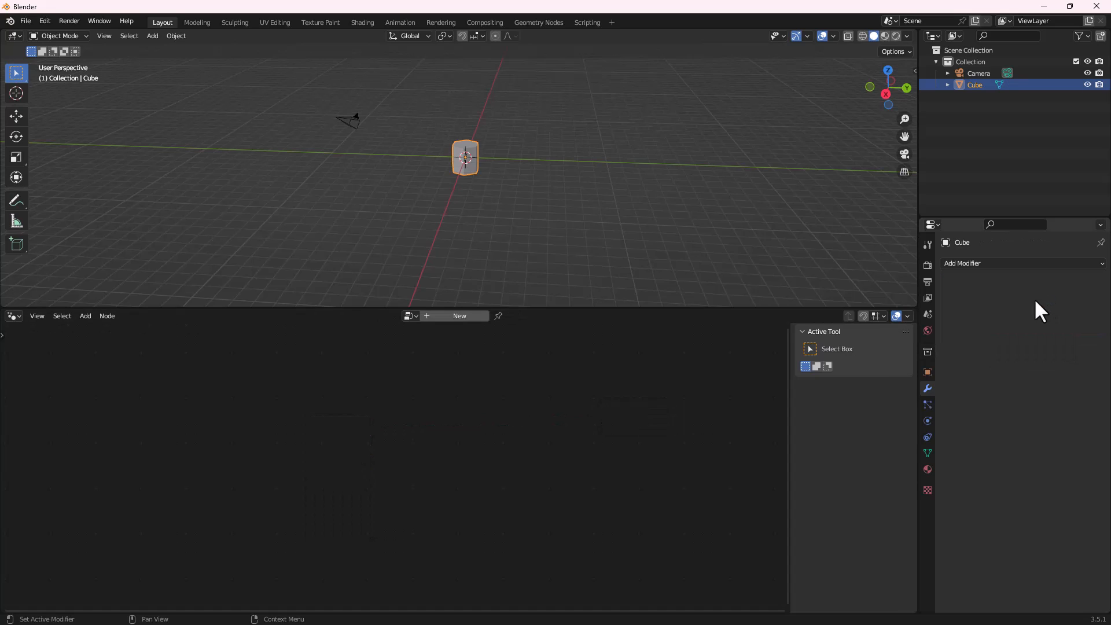
Move the hexagonal prism along the global Y axis in the positive direction, more than 15 m away from the world origin
scroll(502, 177, up, 3)
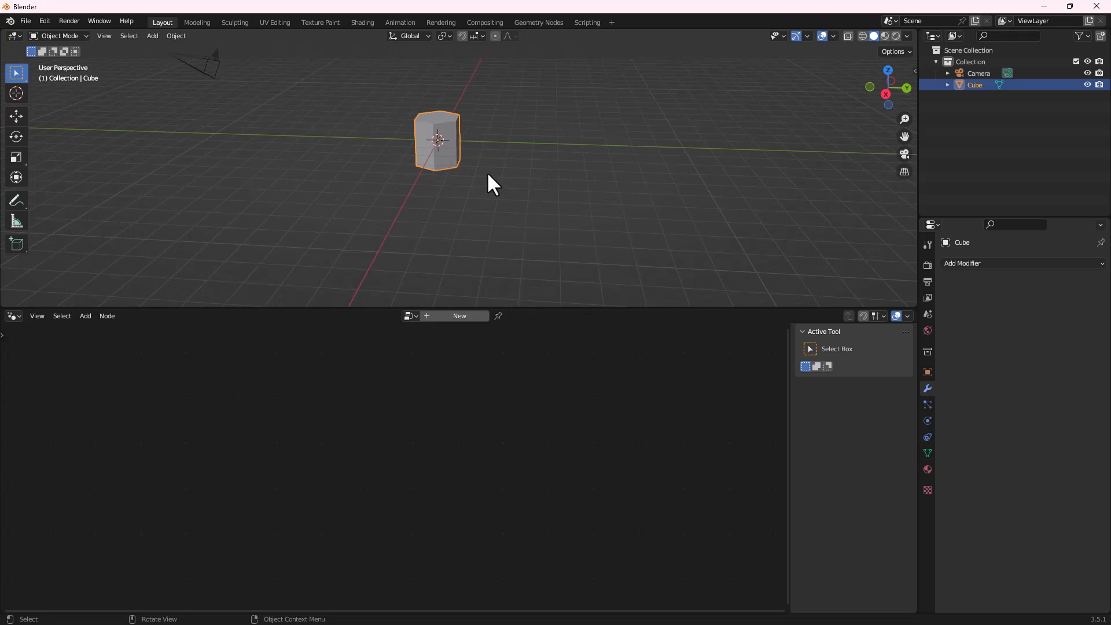
middle_drag(417, 114, 440, 130)
scroll(437, 149, down, 3)
scroll(444, 139, up, 2)
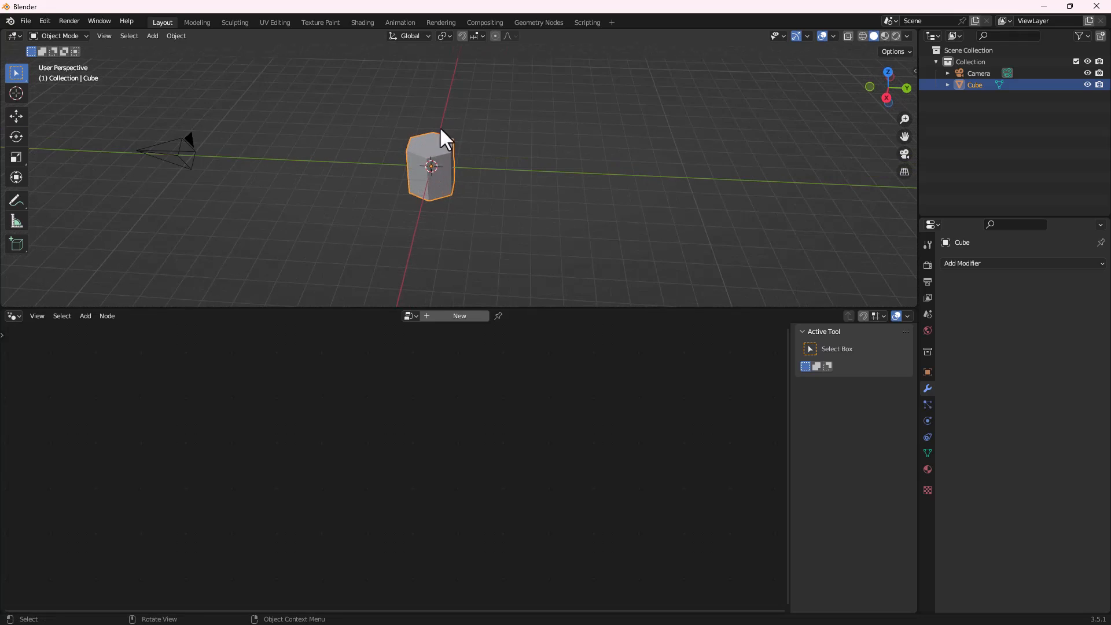
key(g)
key(y)
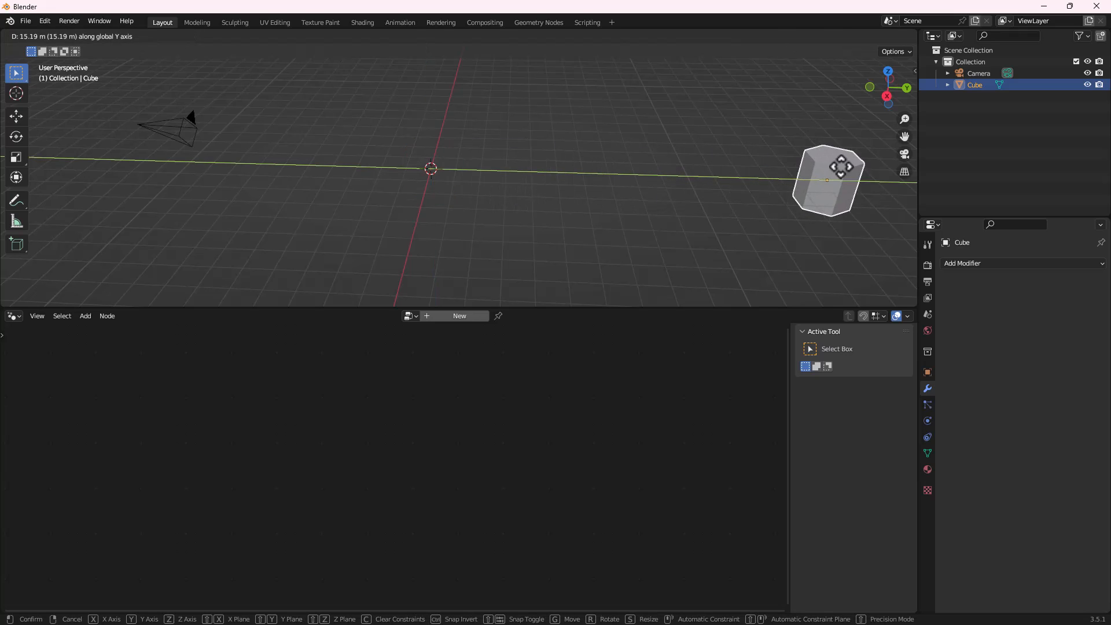
click(859, 172)
middle_drag(810, 191, 644, 193)
key(g)
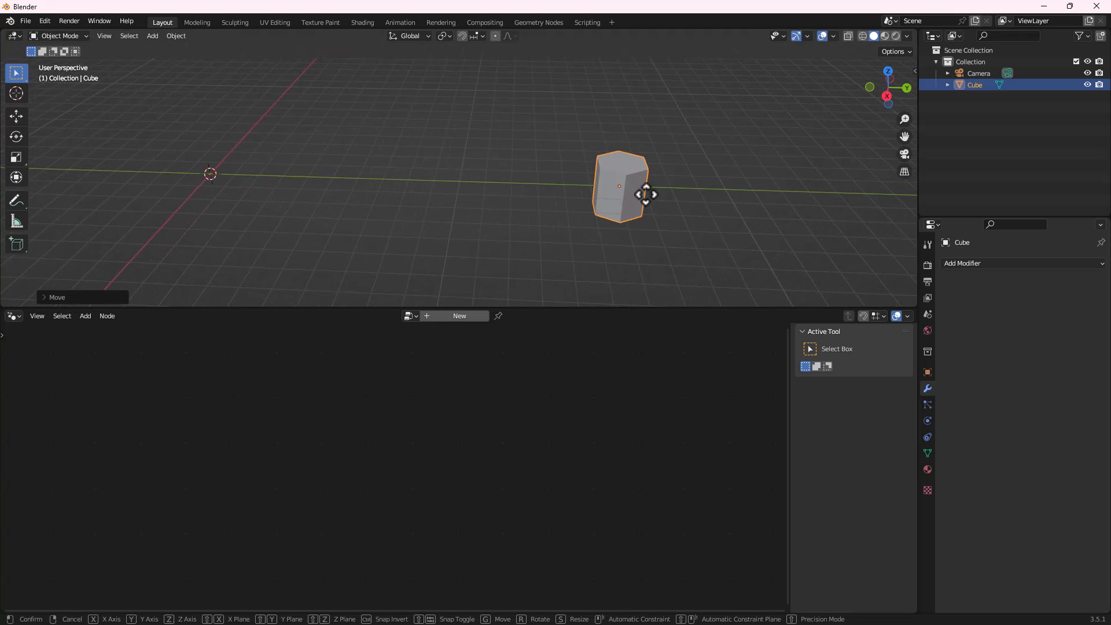
key(y)
click(913, 199)
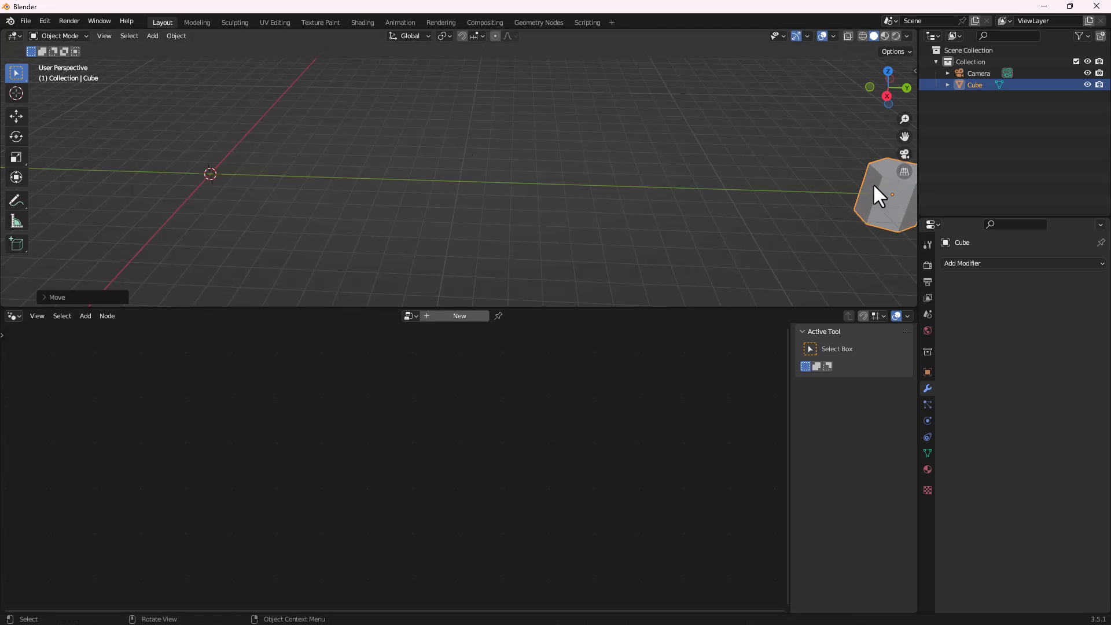
shift+middle_drag(848, 235, 734, 249)
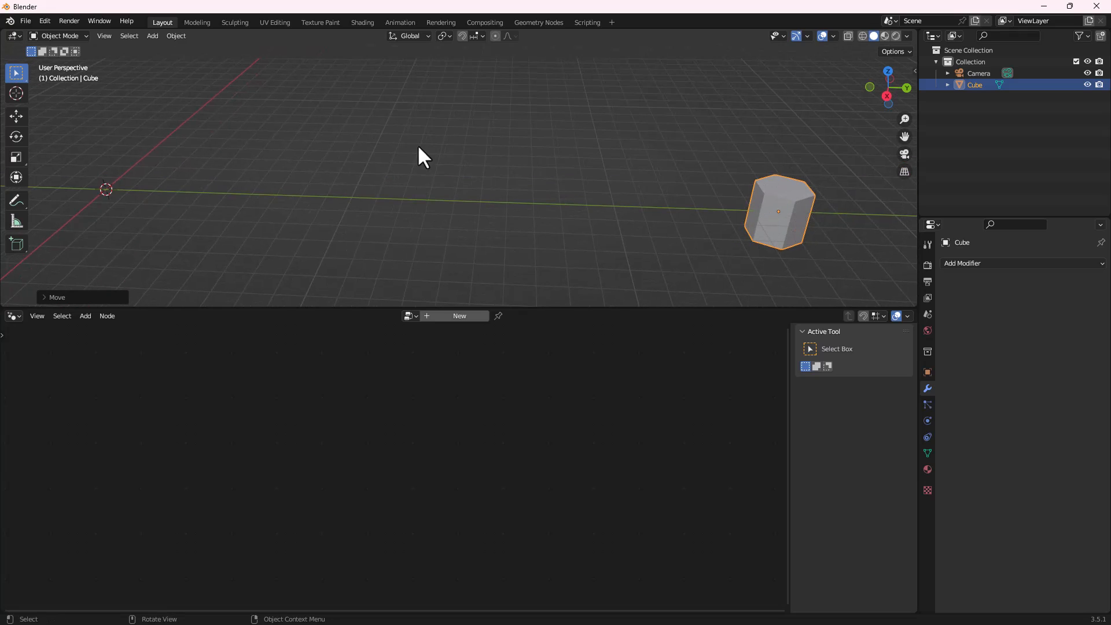
Add a mesh plane at the world origin
middle_drag(418, 145, 306, 193)
key(shift+a)
mouse_move(300, 192)
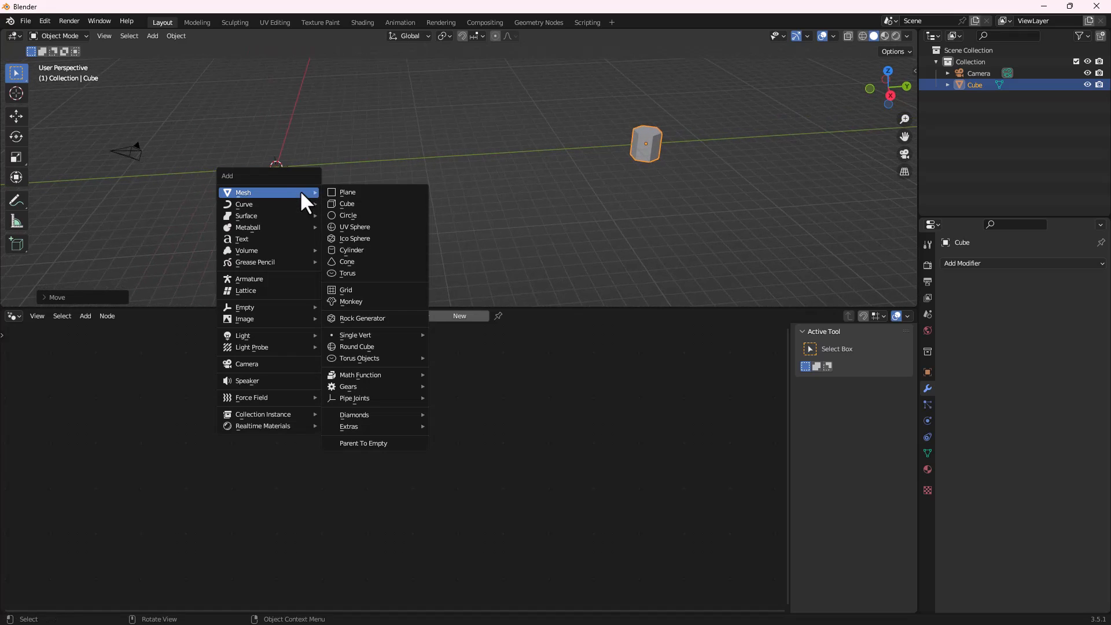
click(354, 192)
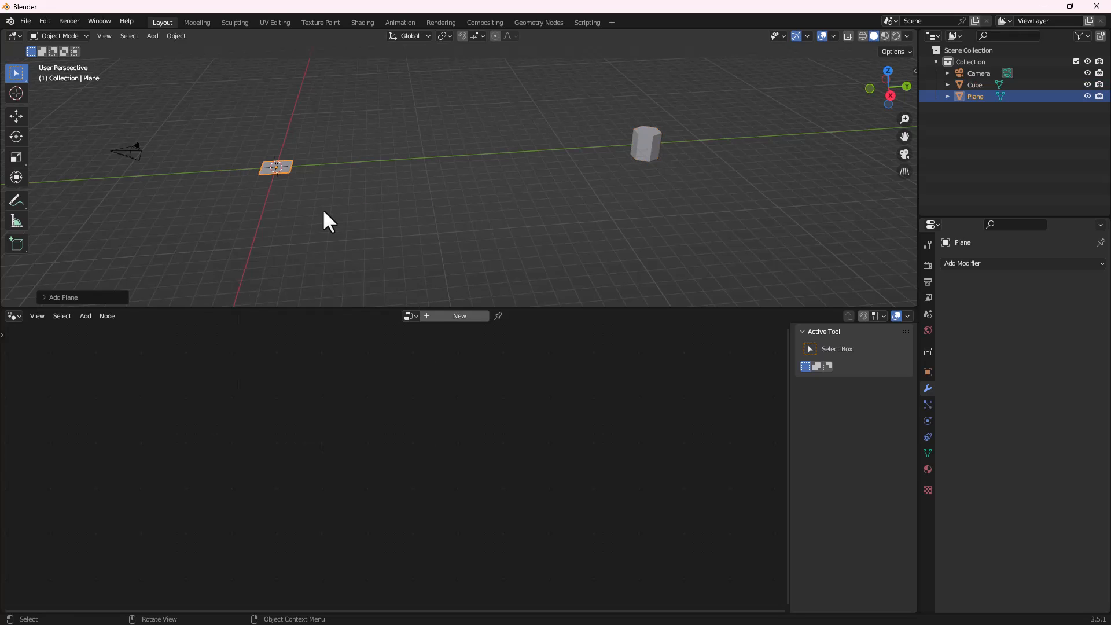
middle_drag(322, 208, 310, 204)
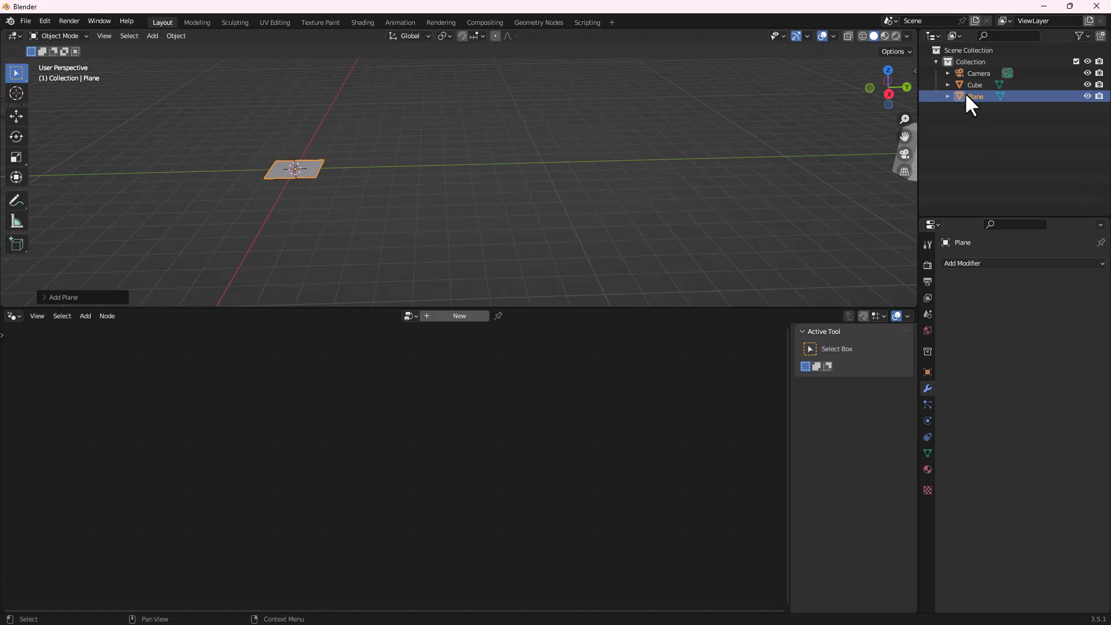
Create a new geometry node tree on the plane and move its Group Output node farther from Group Input
click(456, 315)
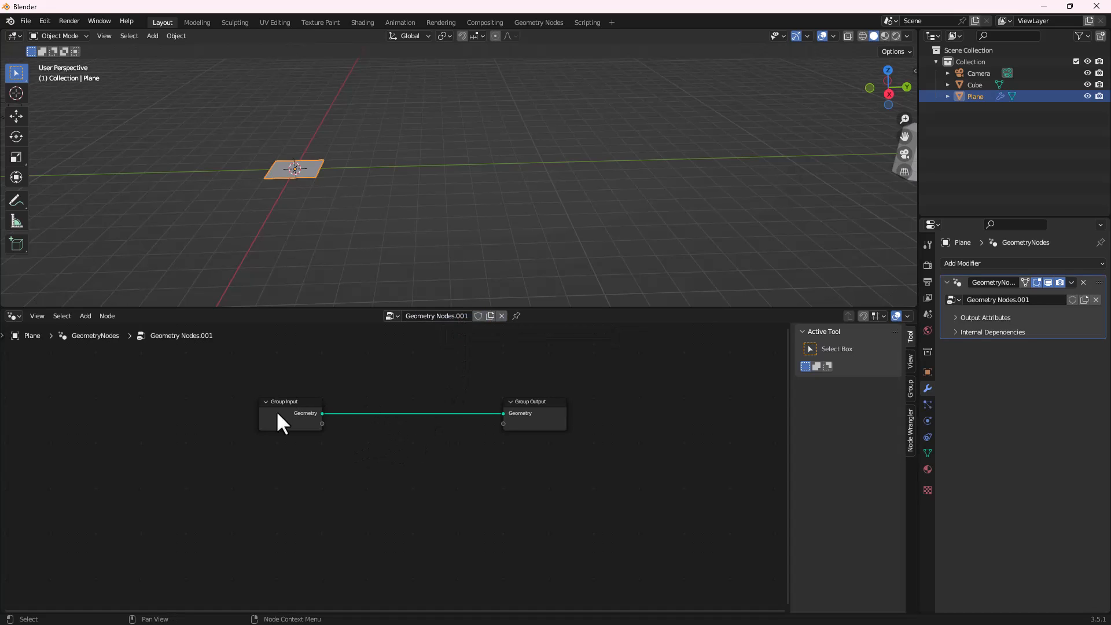
scroll(459, 438, up, 2)
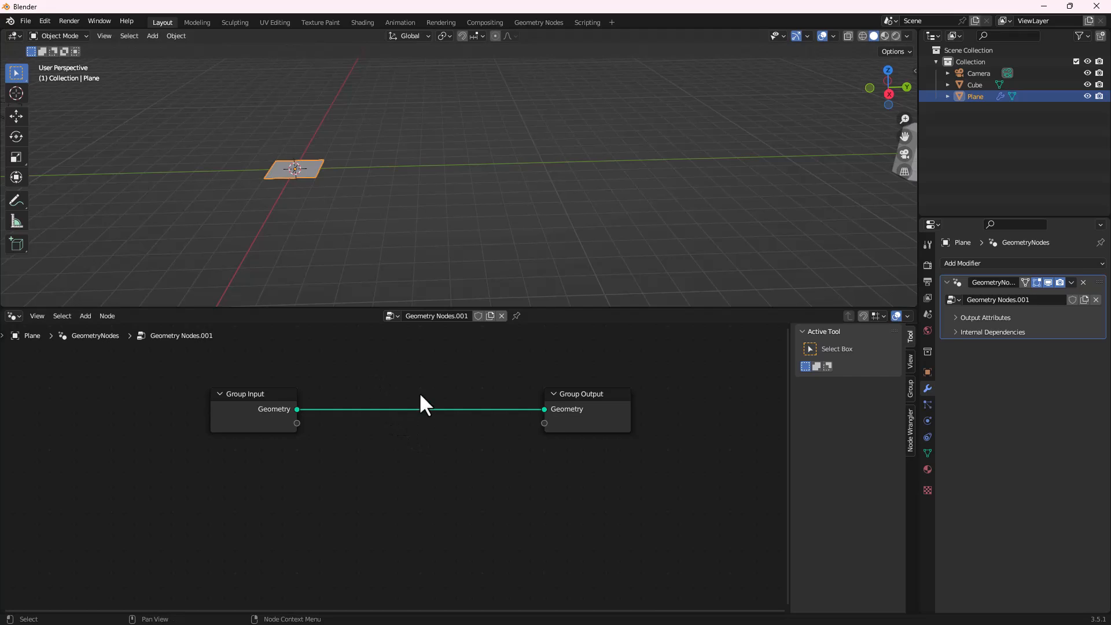
scroll(469, 454, up, 1)
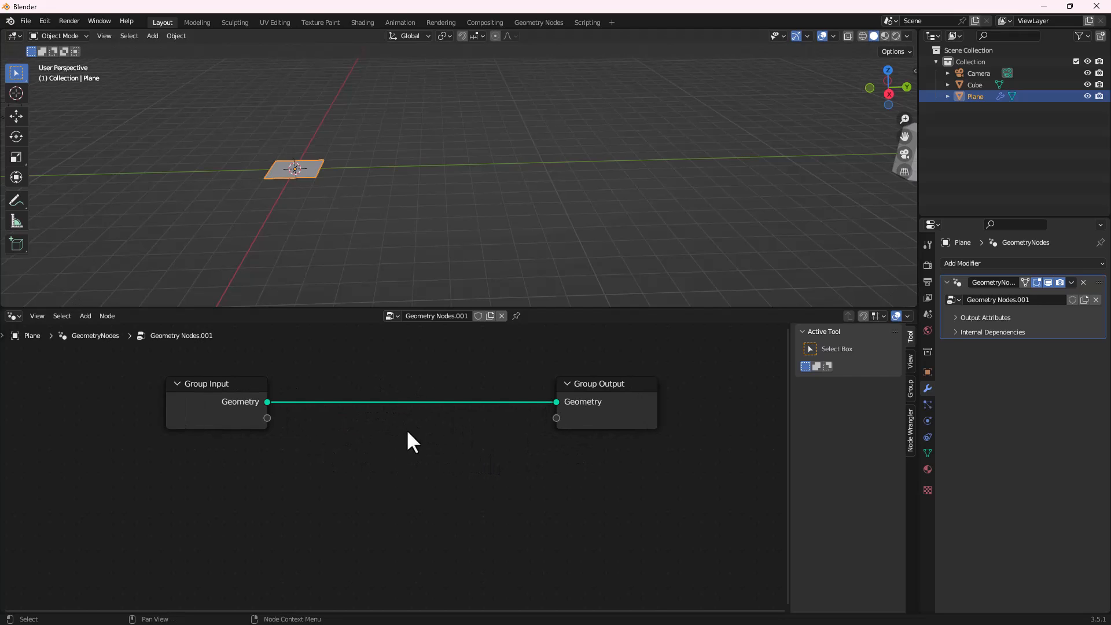
middle_drag(439, 295, 299, 194)
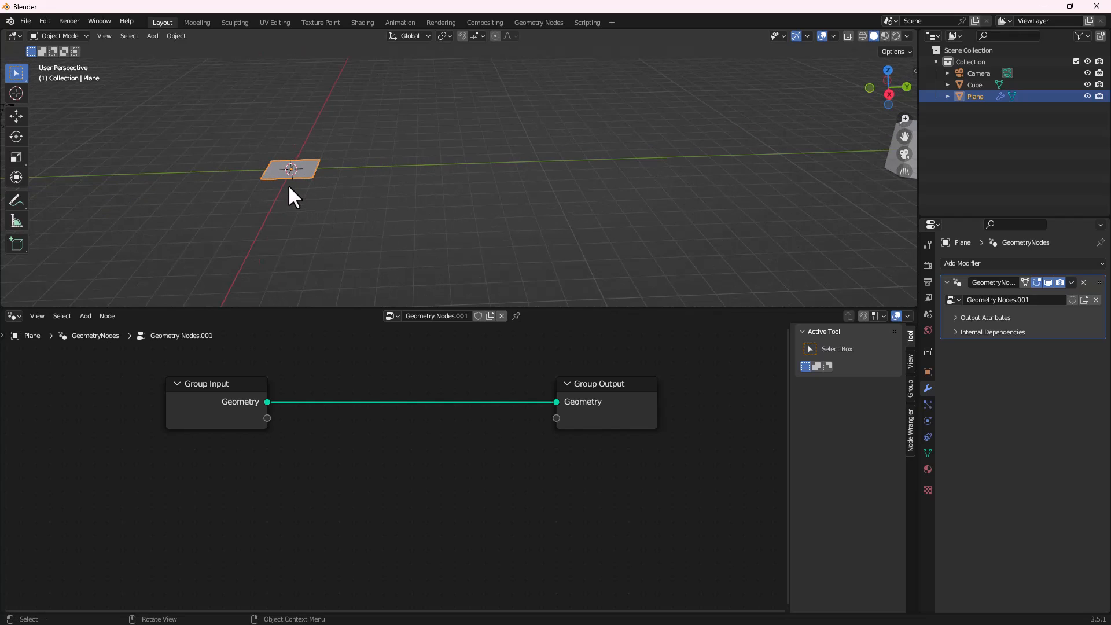
scroll(449, 405, down, 1)
click(574, 395)
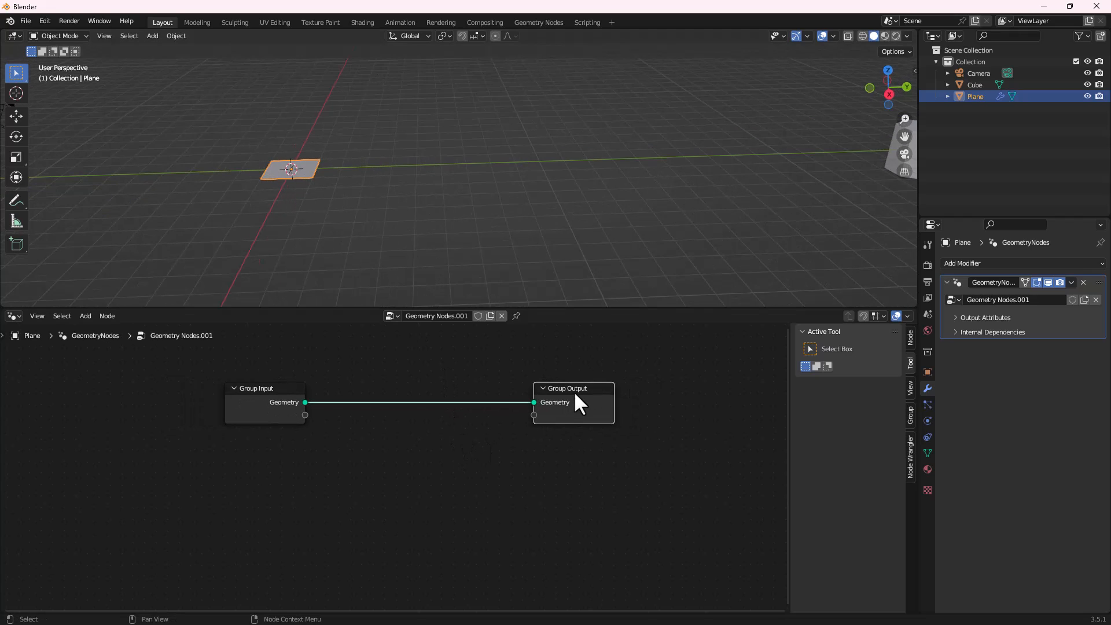
drag(574, 391, 693, 391)
Add a Mesh Line node below Group Input and connect its Mesh output to the Group Output's Geometry input
scroll(359, 449, down, 1)
key(shift+a)
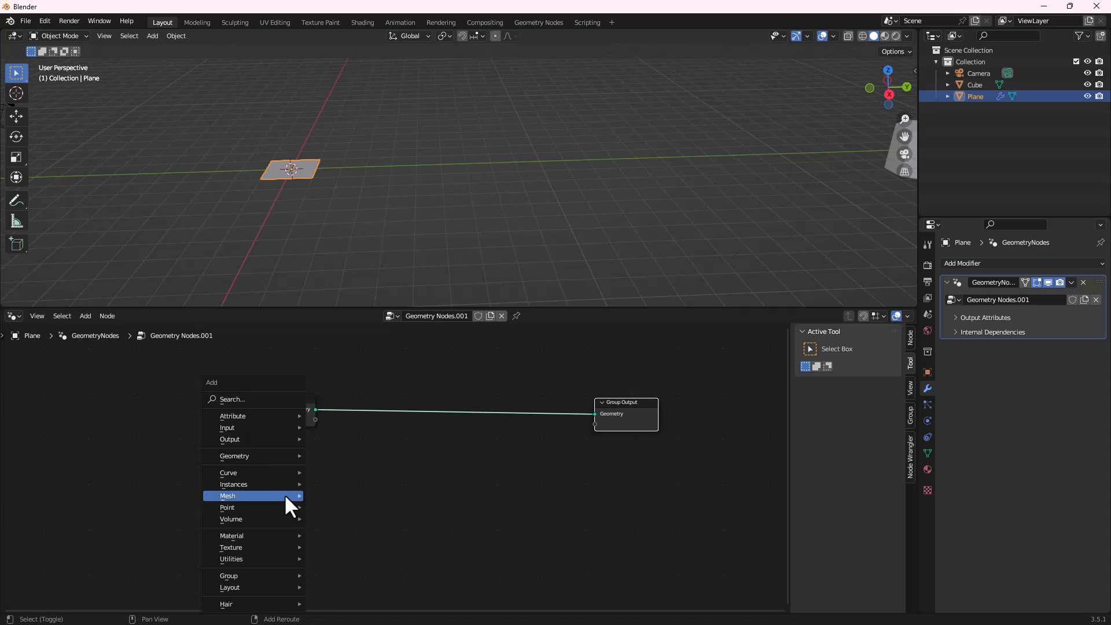
click(231, 399)
text(mish)
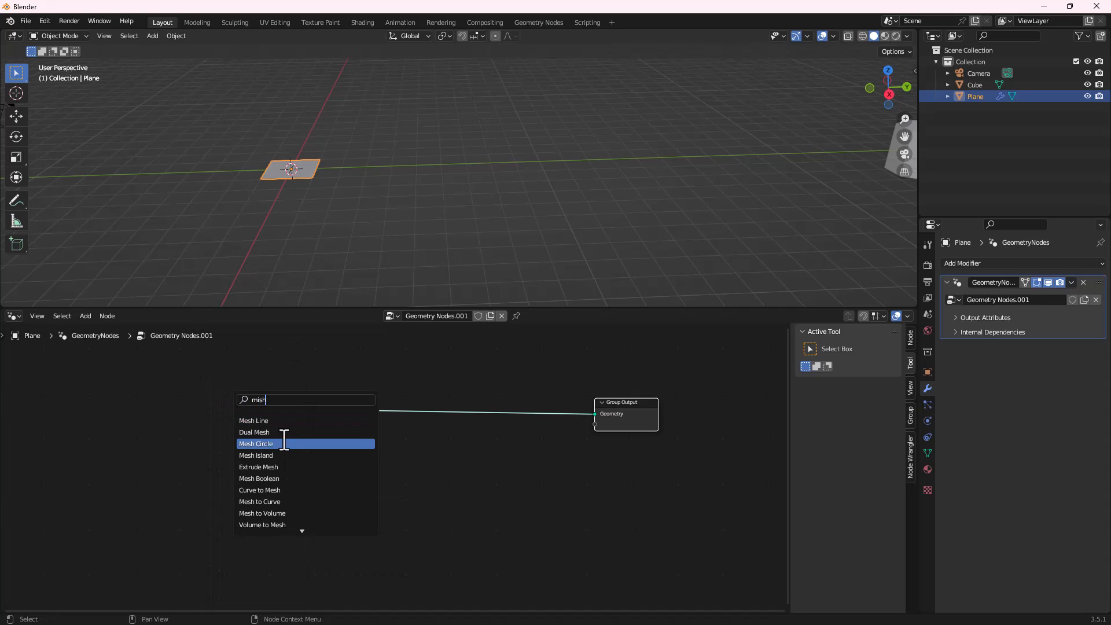
click(281, 421)
click(289, 470)
drag(303, 452, 600, 413)
scroll(309, 165, down, 3)
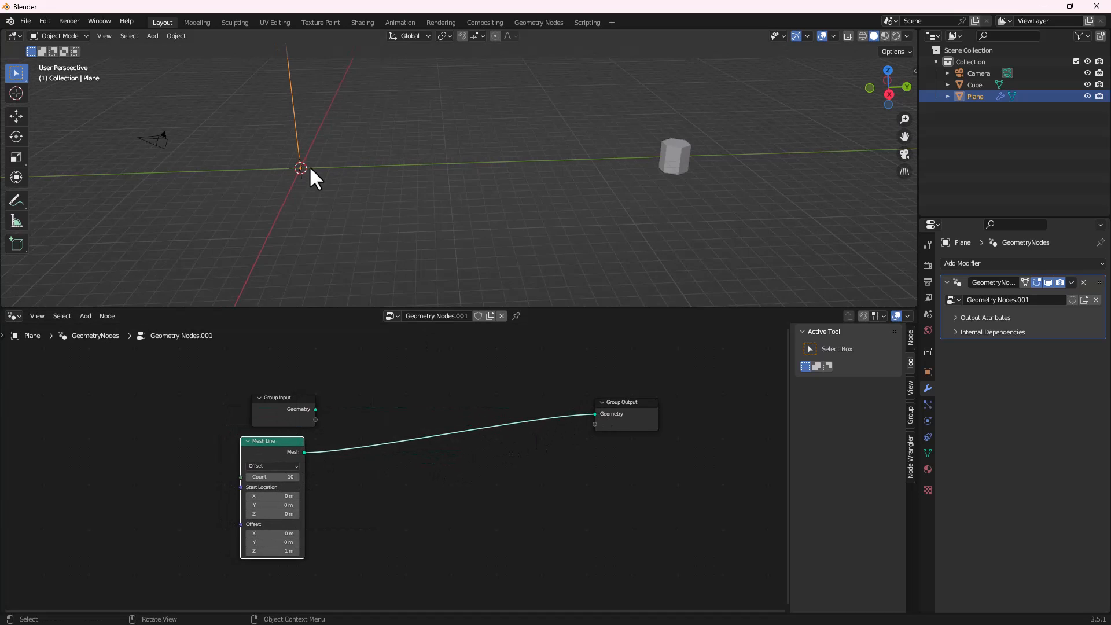
shift+middle_drag(309, 165, 340, 303)
scroll(342, 230, up, 4)
middle_drag(332, 83, 397, 313)
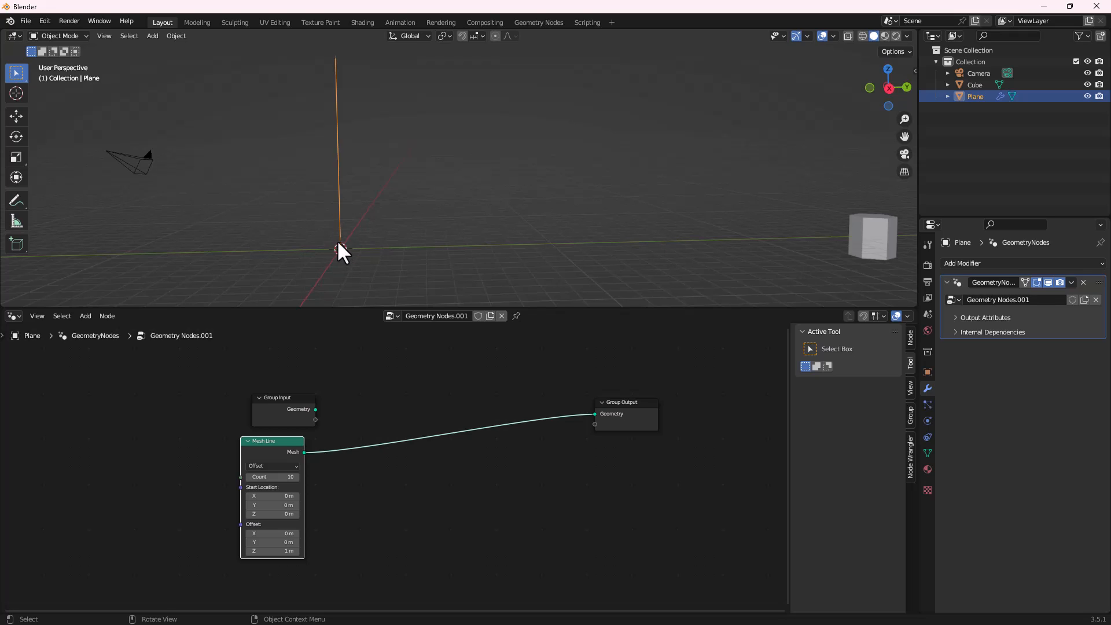
Set the Mesh Line node's Z offset to 0 m
scroll(341, 502, up, 4)
middle_drag(272, 559, 277, 505)
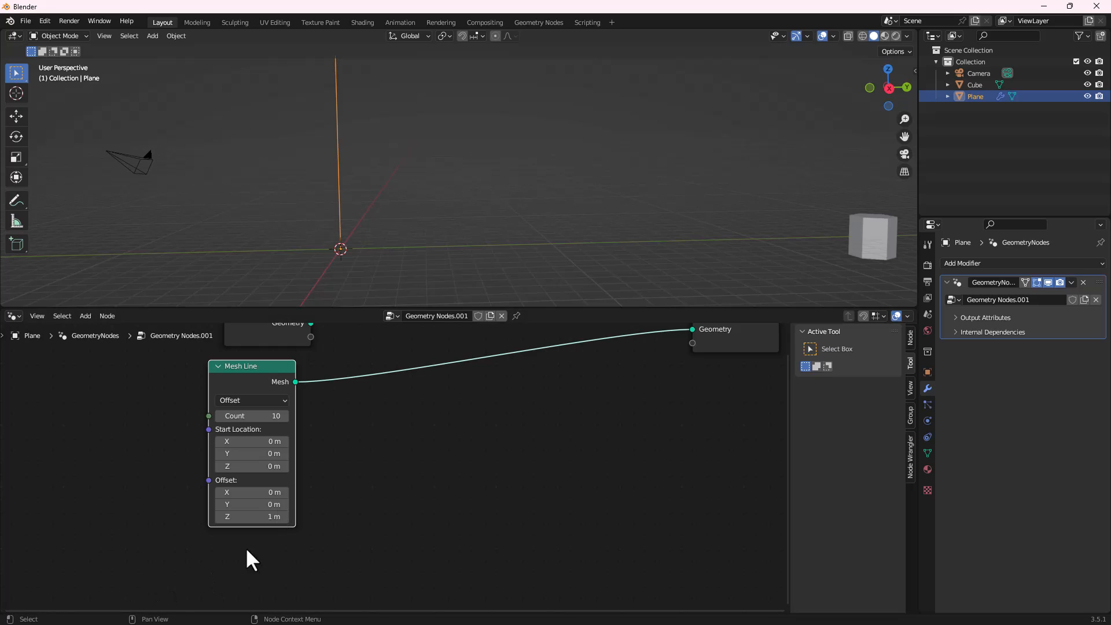
click(266, 519)
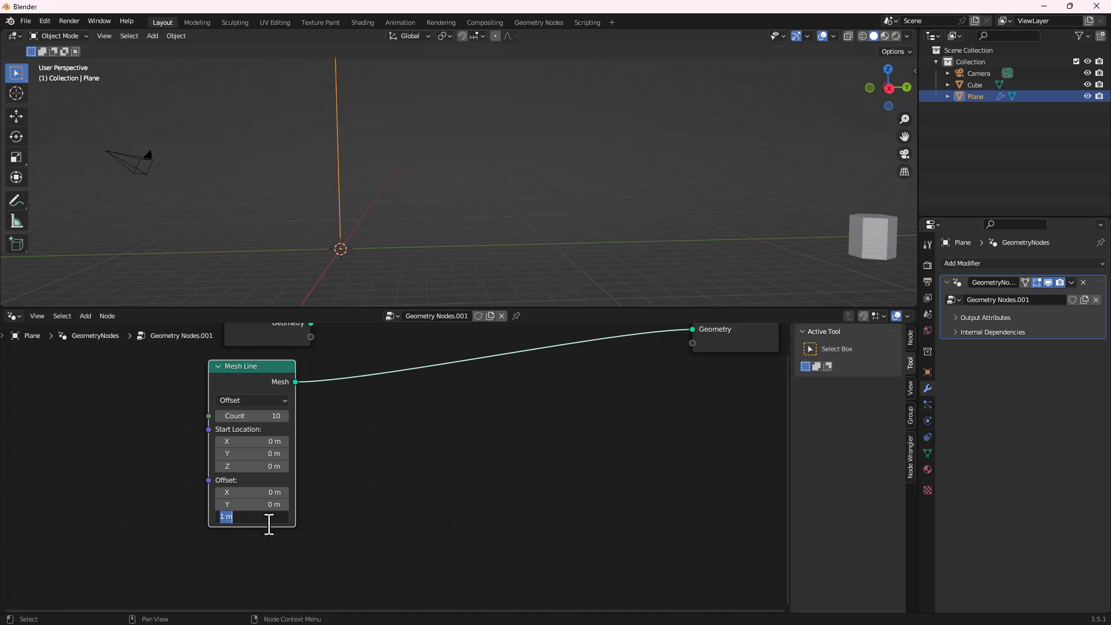
text(0)
key(Return)
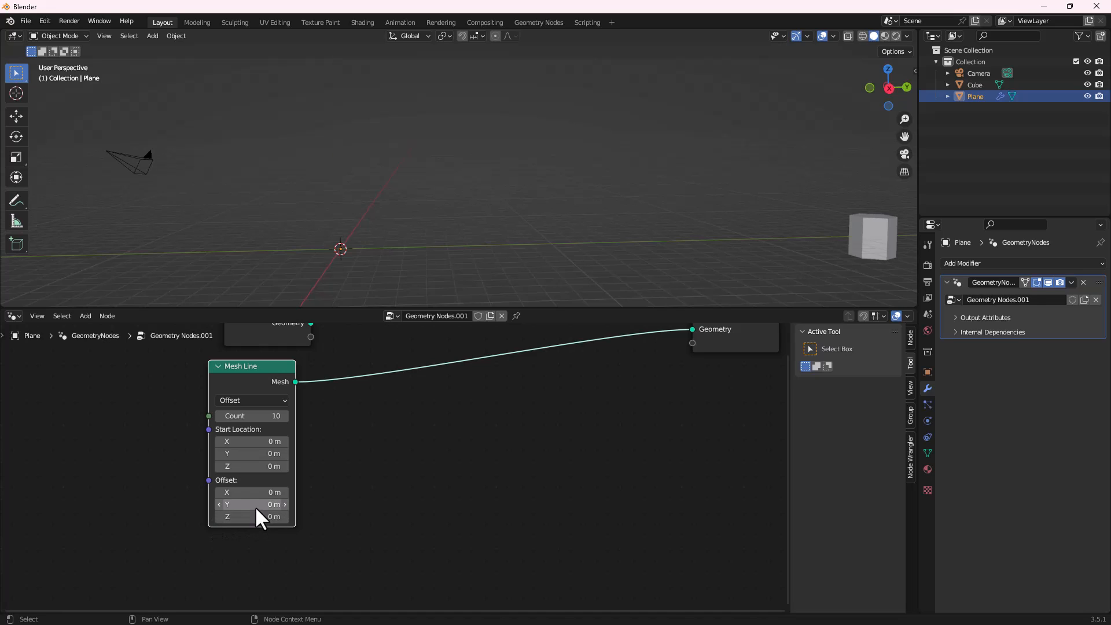
Set the Mesh Line node's Y offset to 1 m
click(255, 505)
text(1)
key(Return)
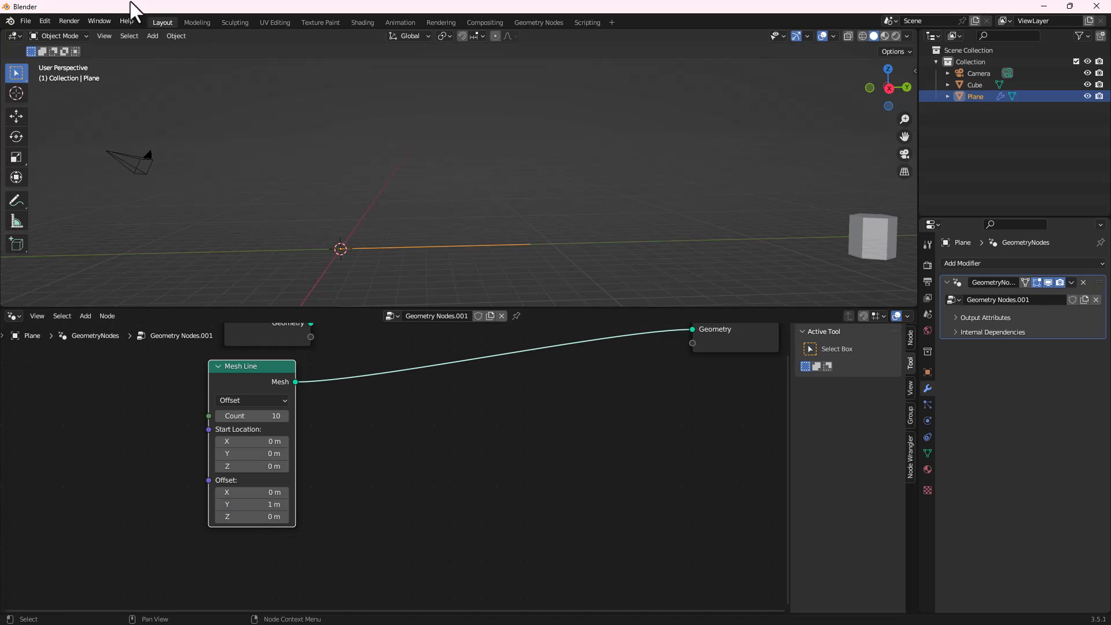
Examine the mesh line in the 3D scene from several angles and distances, along with its node tree
middle_drag(378, 226, 427, 267)
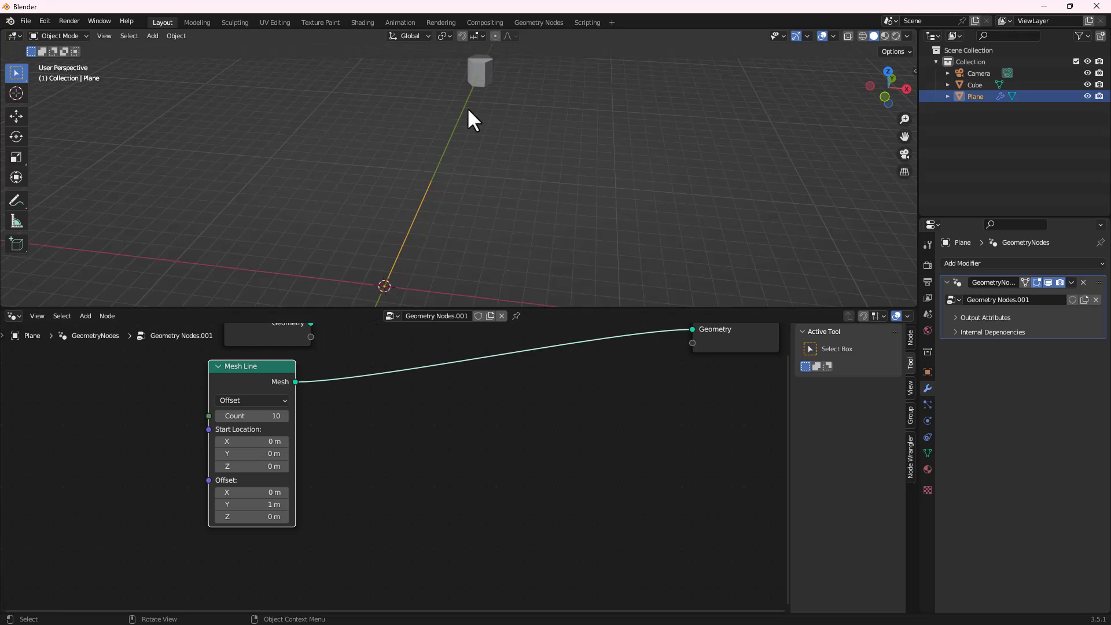
middle_drag(468, 110, 346, 275)
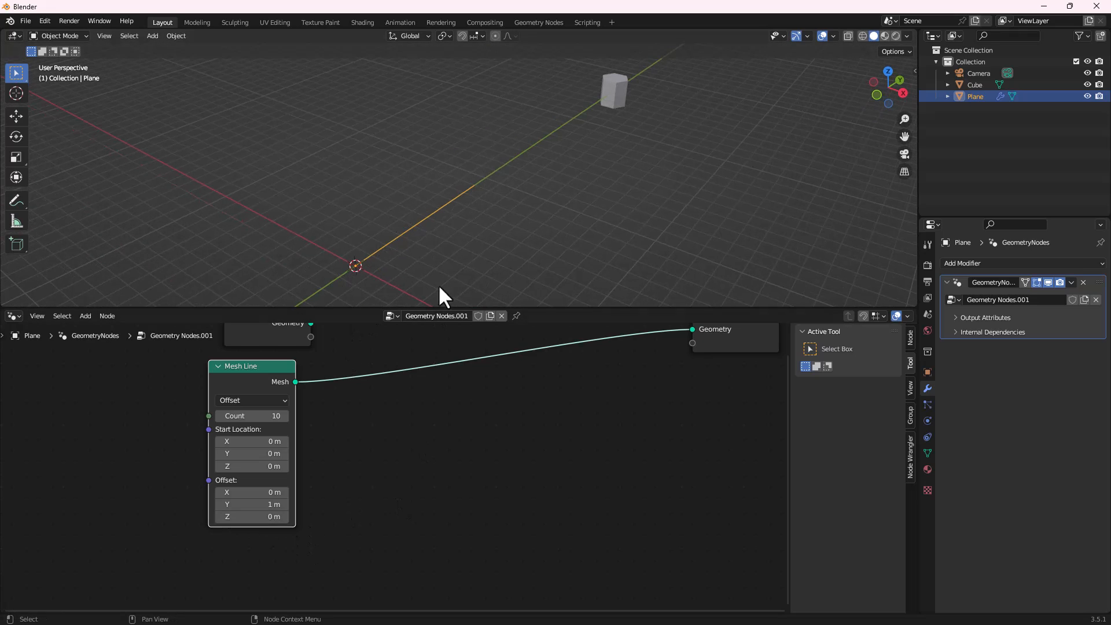
scroll(577, 363, down, 2)
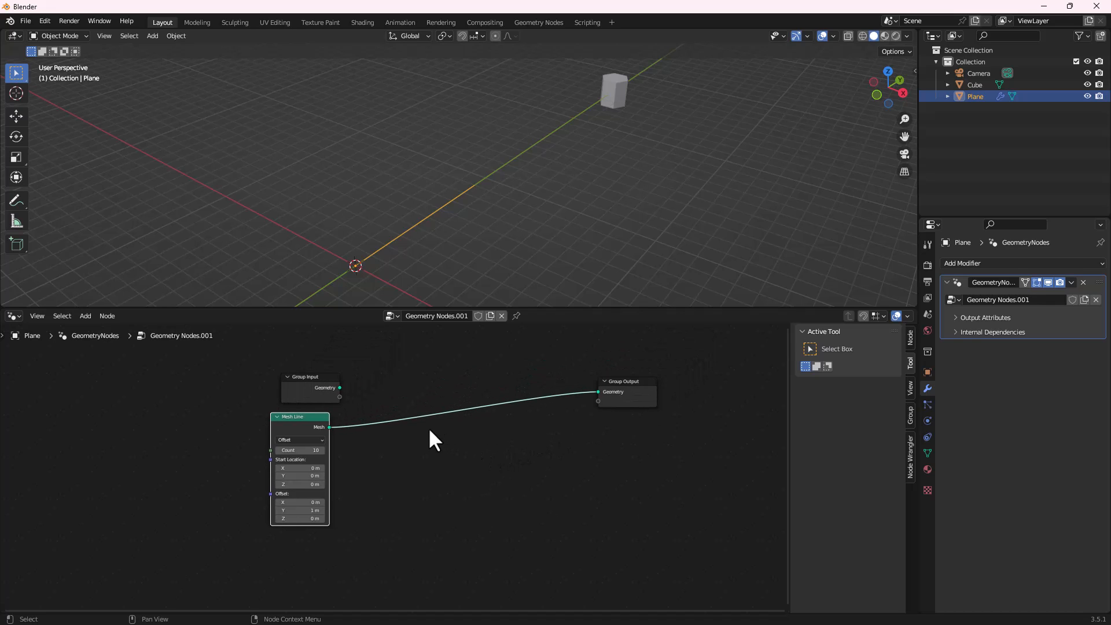
scroll(390, 258, up, 3)
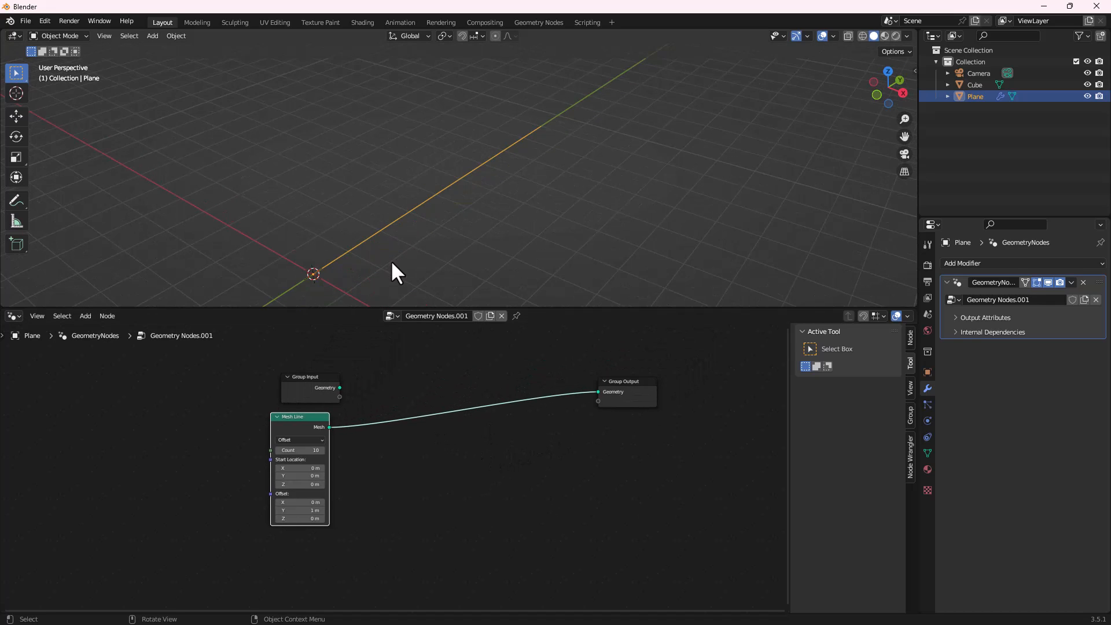
scroll(307, 464, up, 2)
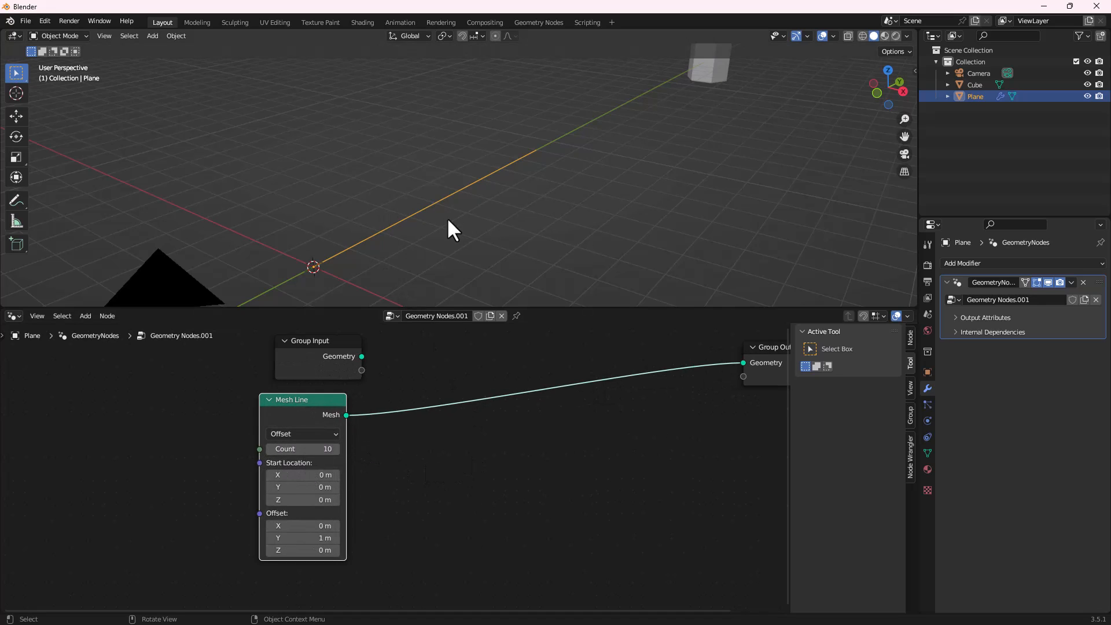
mouse_move(334, 269)
middle_down()
mouse_move(394, 233)
mouse_move(347, 267)
middle_up()
middle_drag(357, 228, 341, 208)
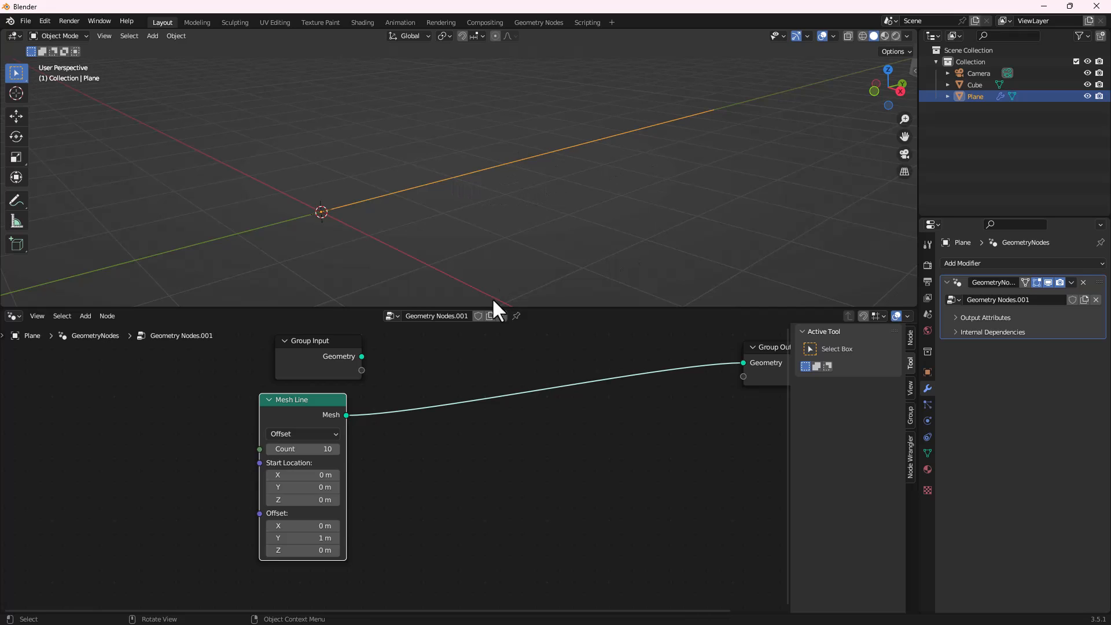
scroll(437, 367, down, 2)
middle_drag(448, 249, 486, 243)
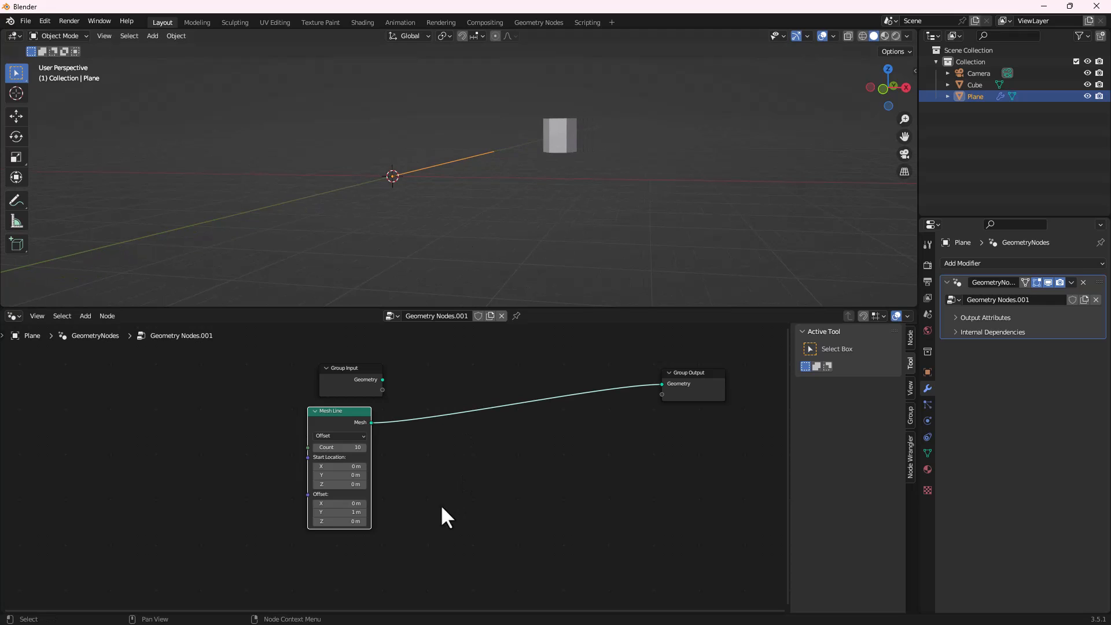
Add a Set Position node on the link between the Mesh Line node and the Group Output
key(shift+a)
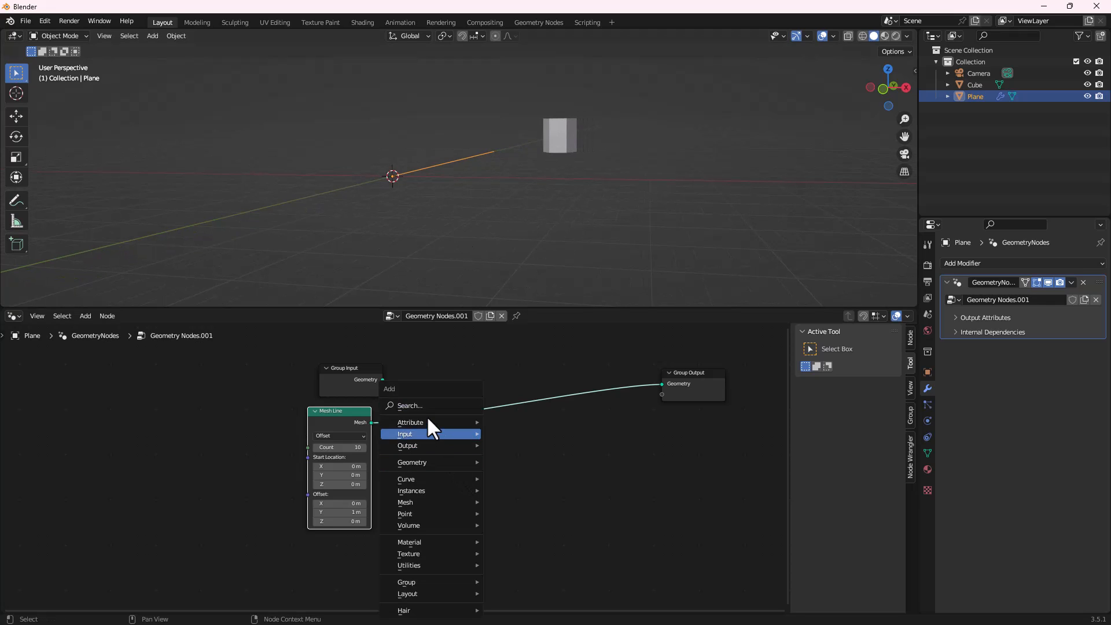
click(422, 404)
text(set)
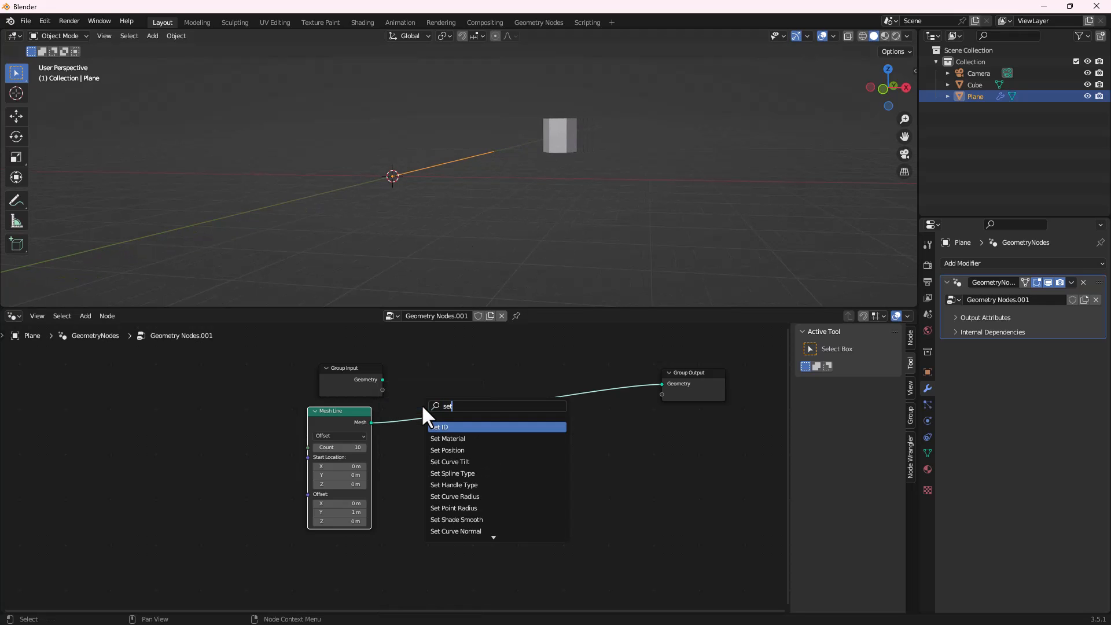
text( po)
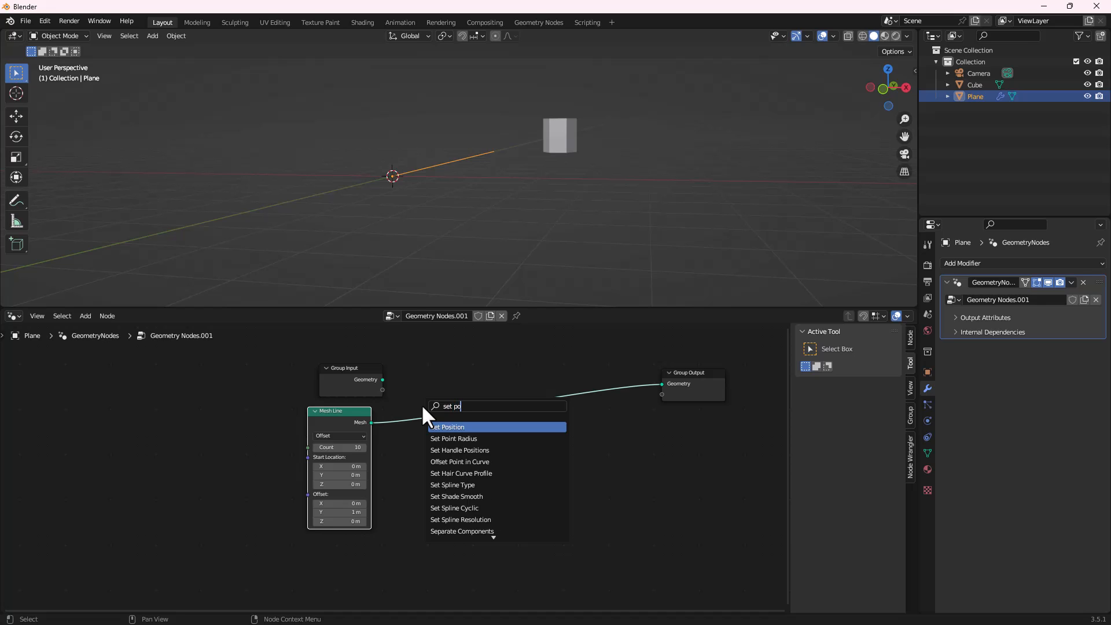
key(Return)
click(421, 404)
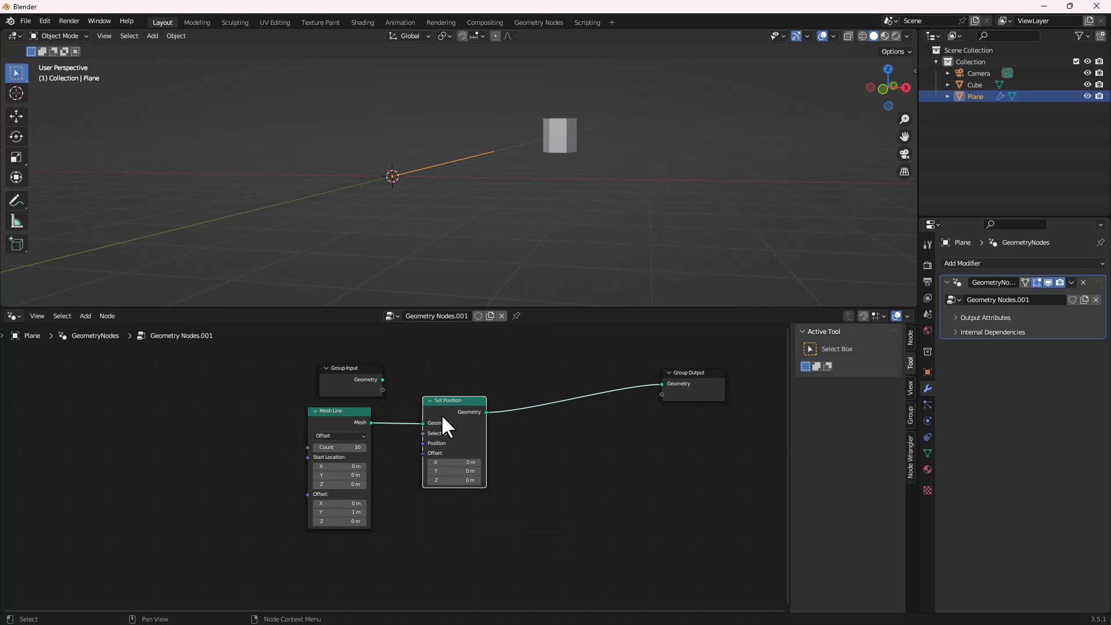
Space the Mesh Line and Set Position nodes farther apart, with Set Position slightly lower
scroll(366, 443, up, 1)
middle_drag(337, 446, 267, 453)
scroll(267, 461, up, 4)
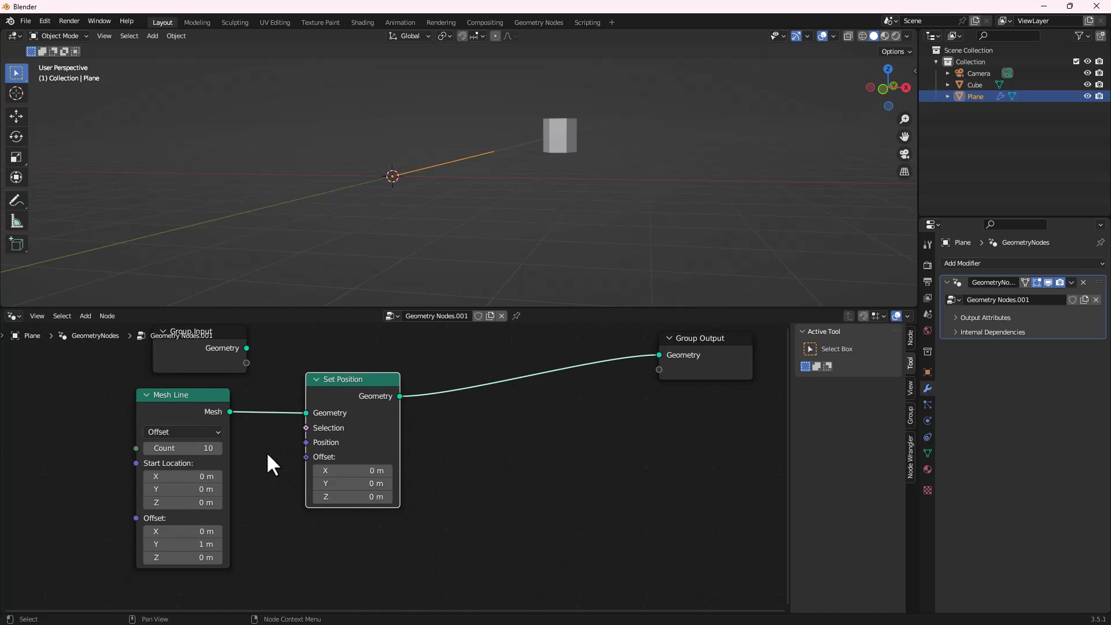
drag(198, 402, 103, 390)
scroll(474, 427, down, 4)
middle_drag(454, 452, 390, 486)
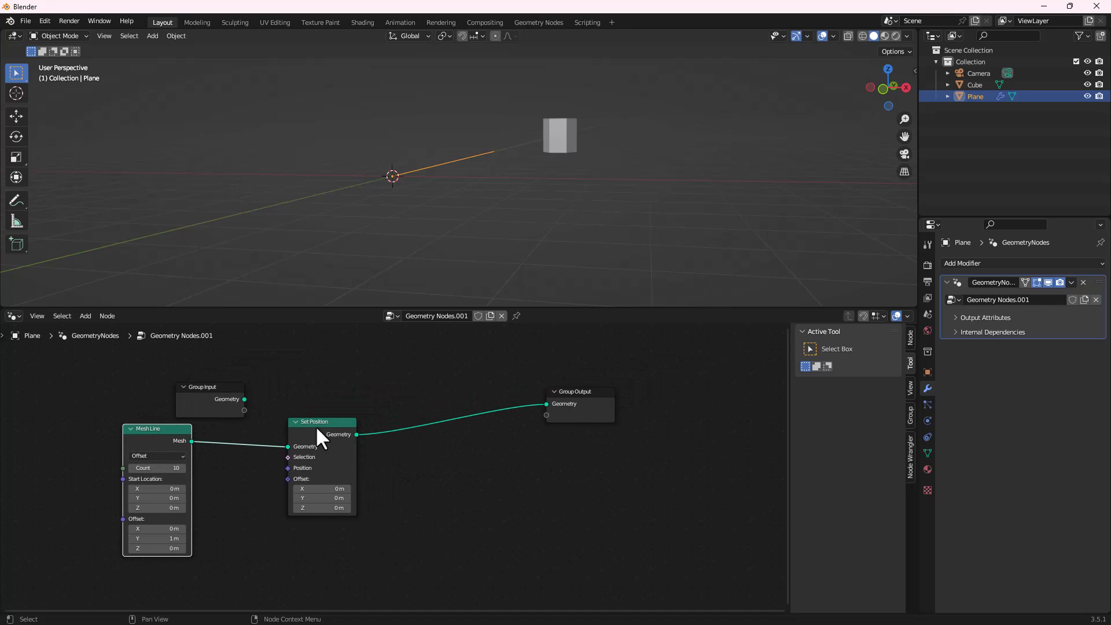
drag(316, 424, 323, 440)
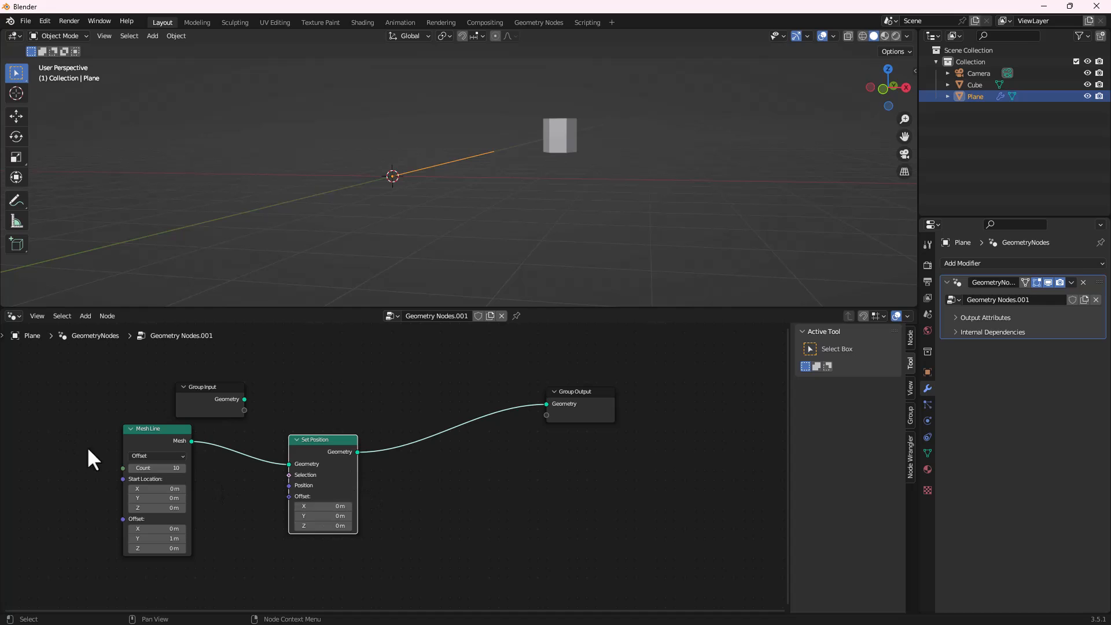
drag(133, 432, 123, 432)
scroll(307, 449, up, 1)
middle_drag(313, 466, 392, 417)
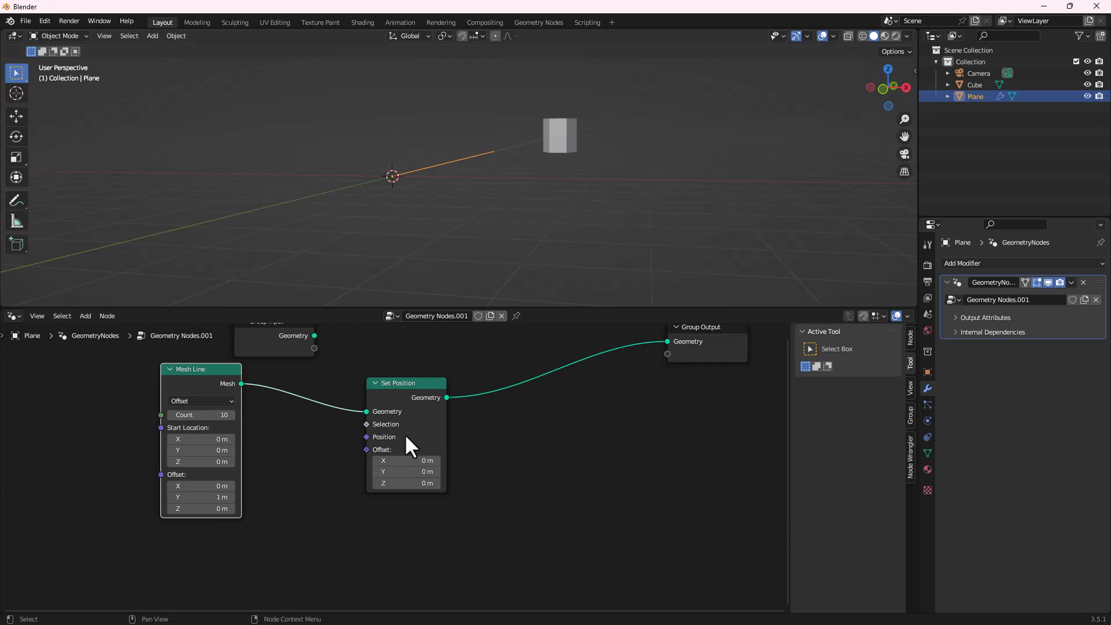
Set the Set Position node's X offset to 1 m and nudge the node slightly away from Mesh Line
middle_drag(407, 242, 426, 254)
scroll(425, 247, up, 2)
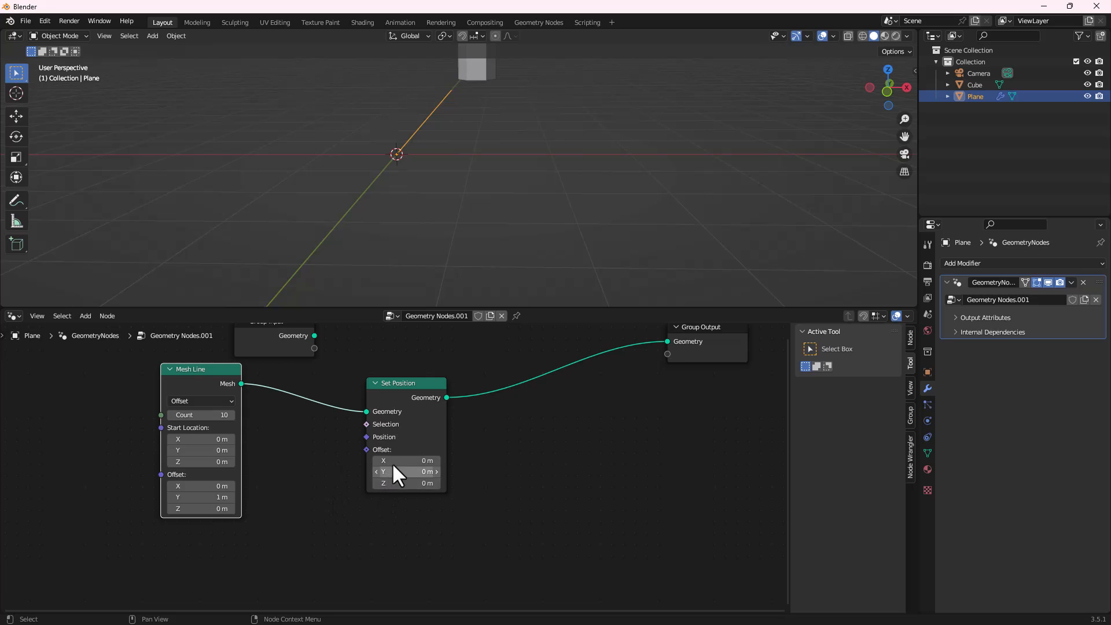
drag(395, 459, 442, 459)
drag(393, 377, 397, 384)
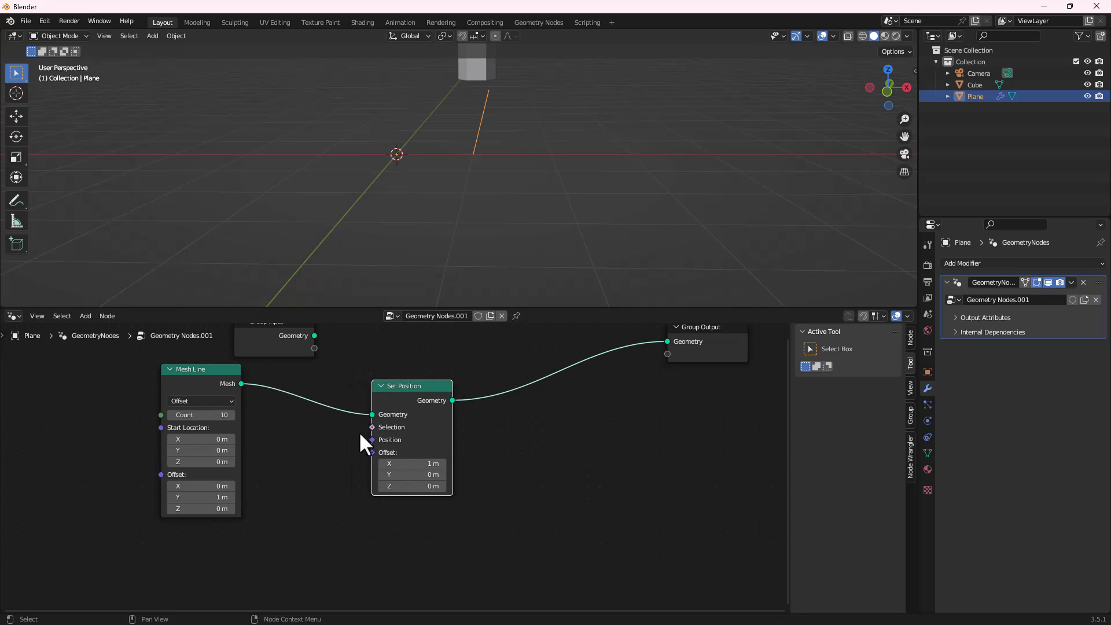
Add an Index node linked to the Set Position node's Selection input and place it below the Mesh Line node
drag(372, 427, 306, 489)
click(396, 371)
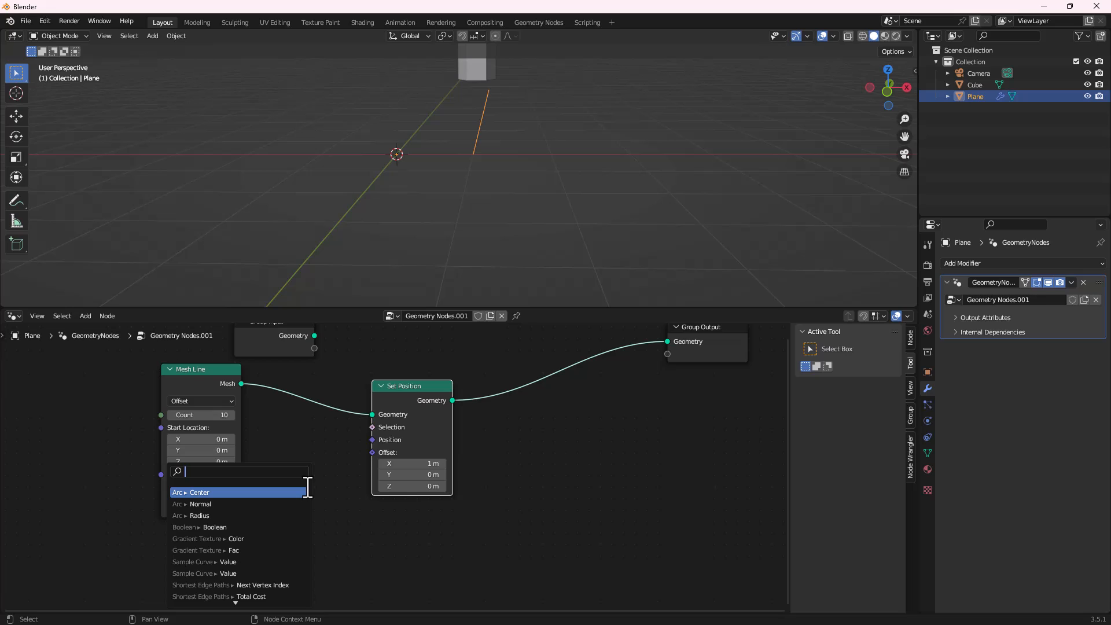
text(in)
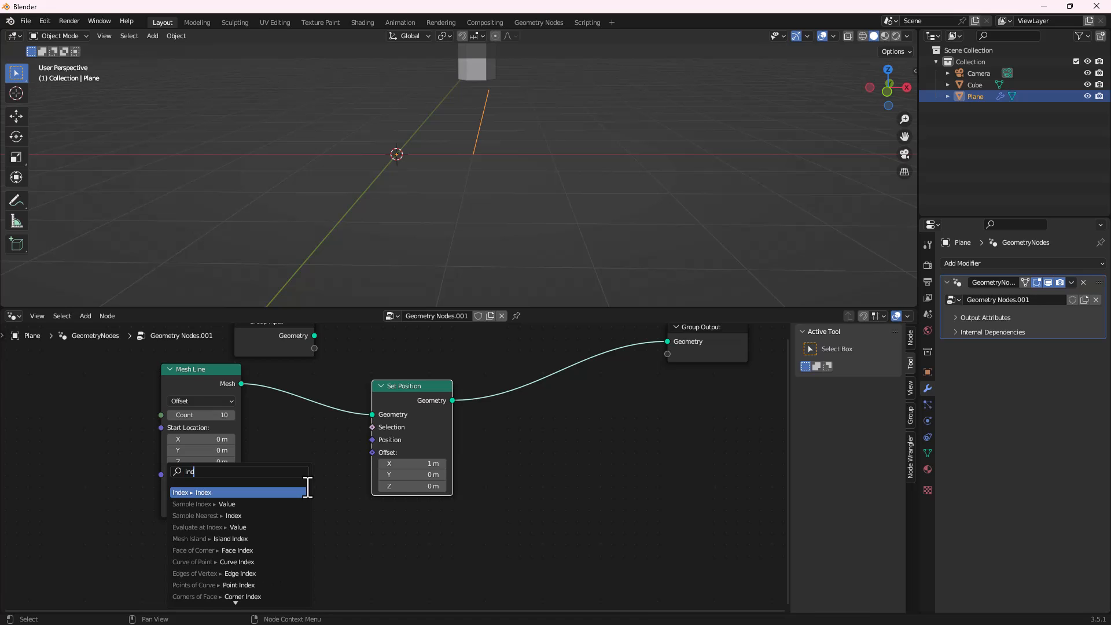
text(d)
key(Return)
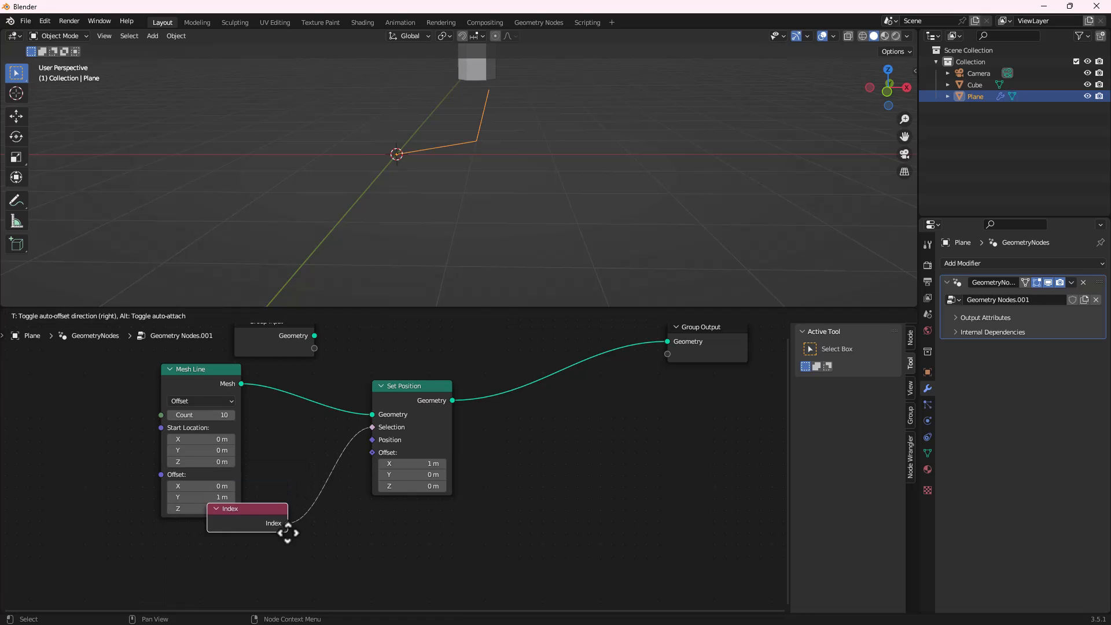
click(248, 570)
middle_drag(507, 172, 510, 183)
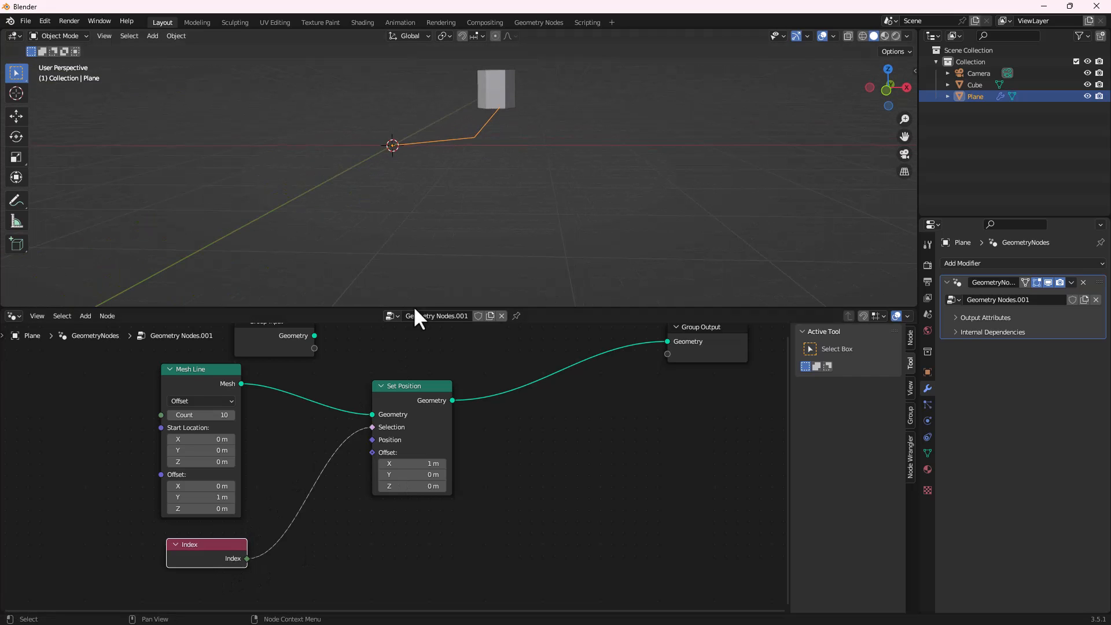
middle_drag(393, 172, 401, 149)
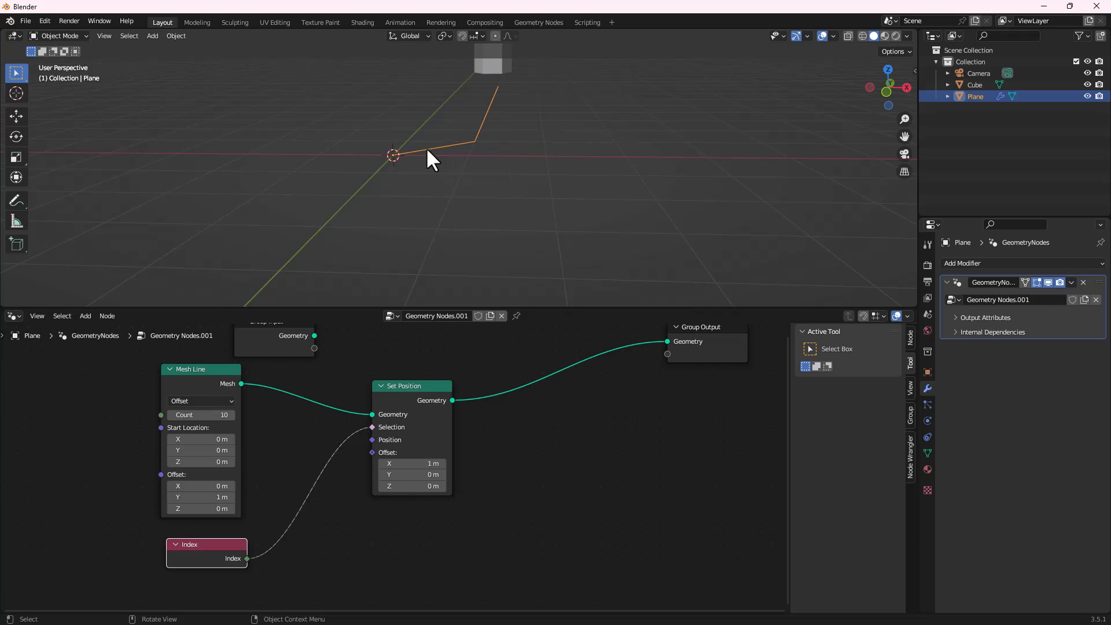
Shift the Set Position node farther from Mesh Line and insert a Math node on the link between Index and Selection
scroll(336, 468, down, 2)
drag(422, 362, 448, 360)
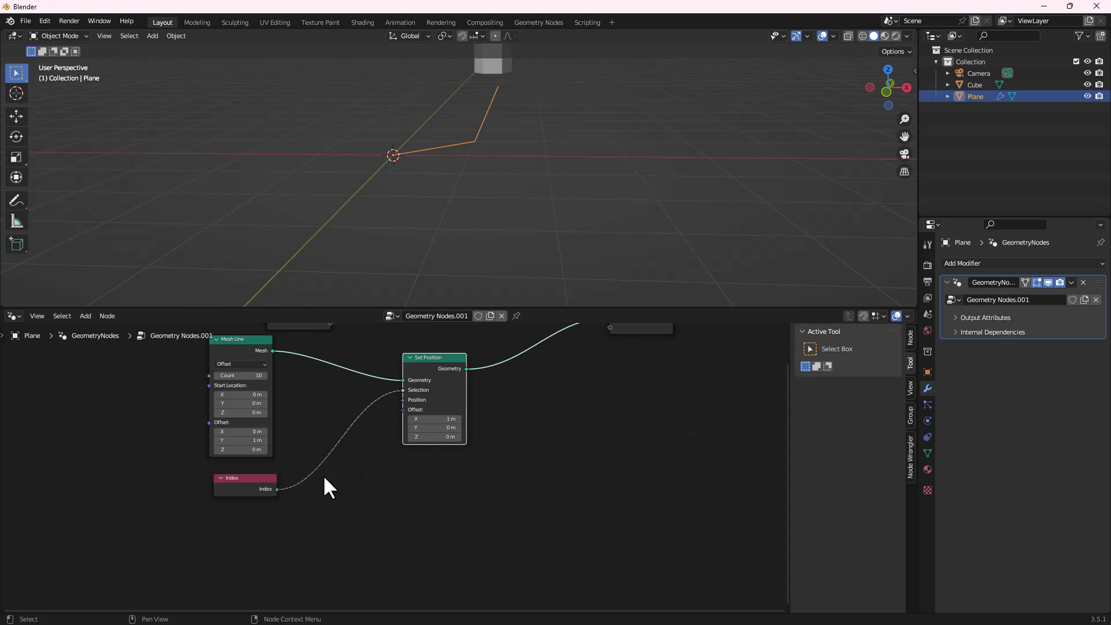
key(shift+a)
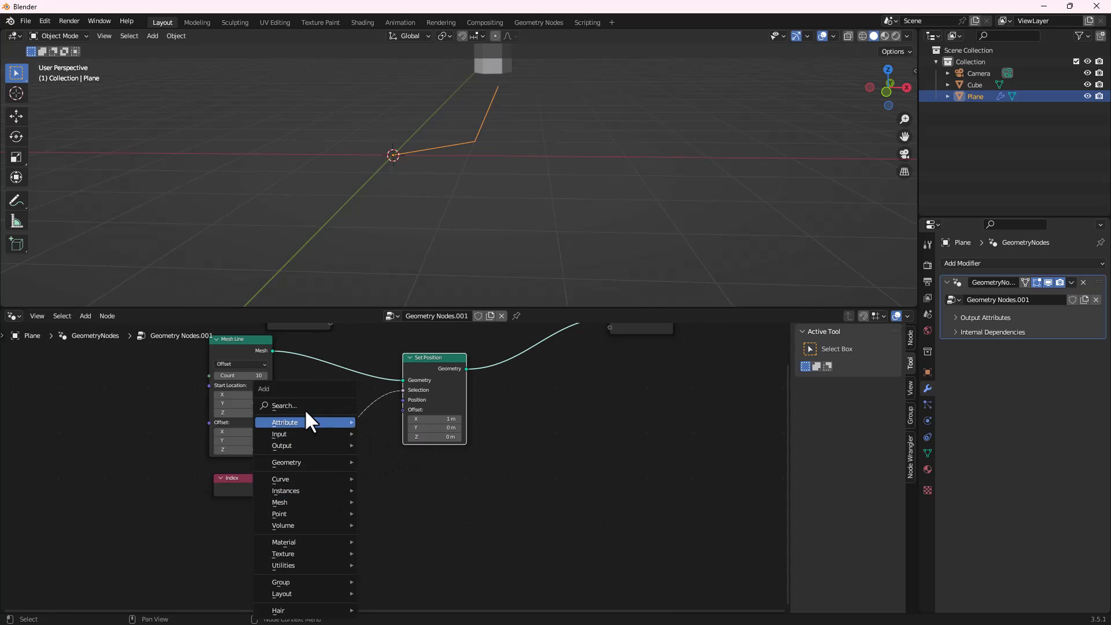
click(304, 409)
text(add)
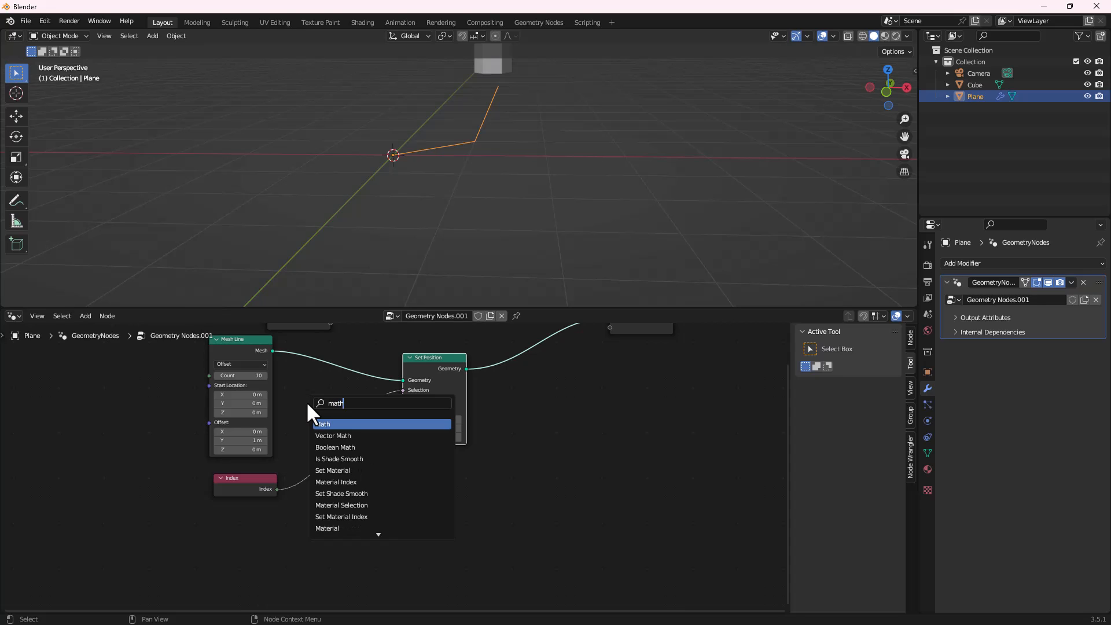
key(Return)
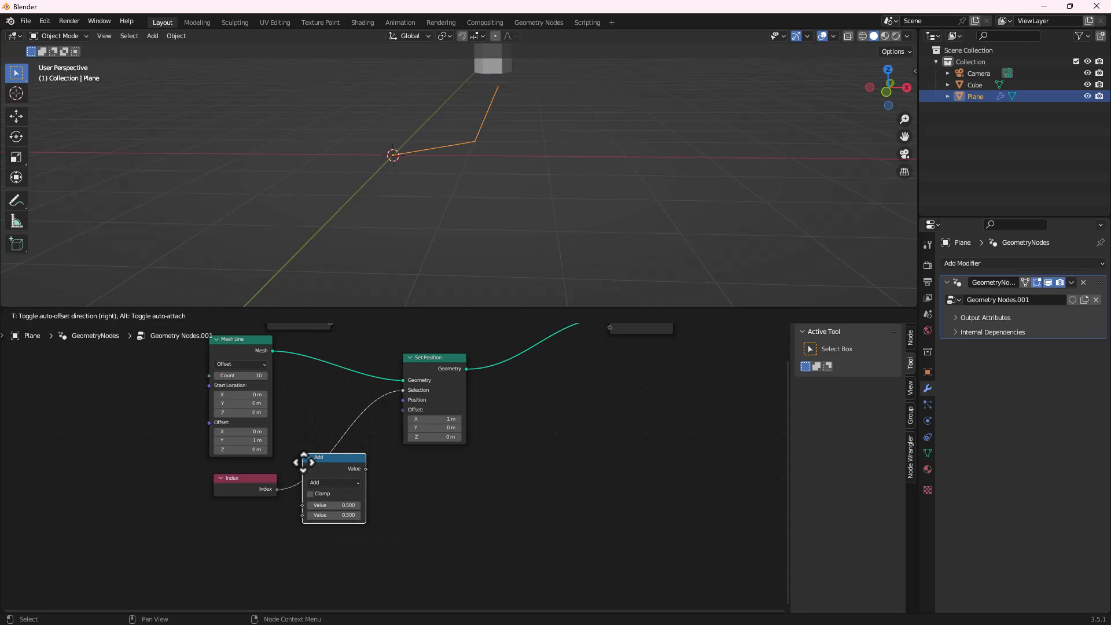
click(331, 469)
scroll(358, 501, up, 2)
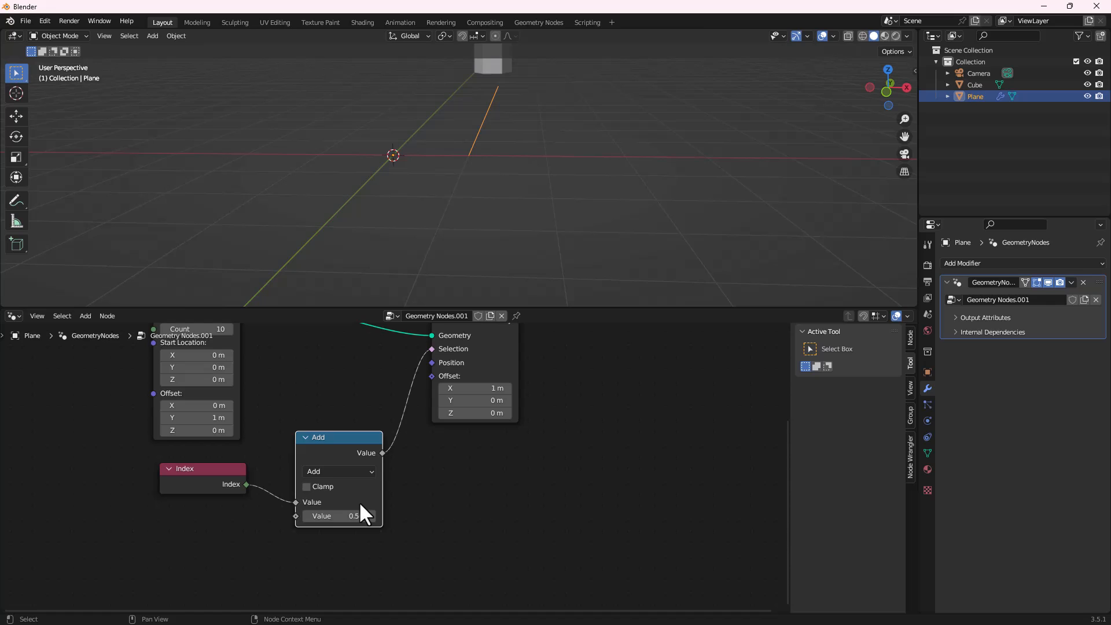
Change the Math node's operation to Modulo with a value of 2 and inspect the resulting line shape
click(346, 473)
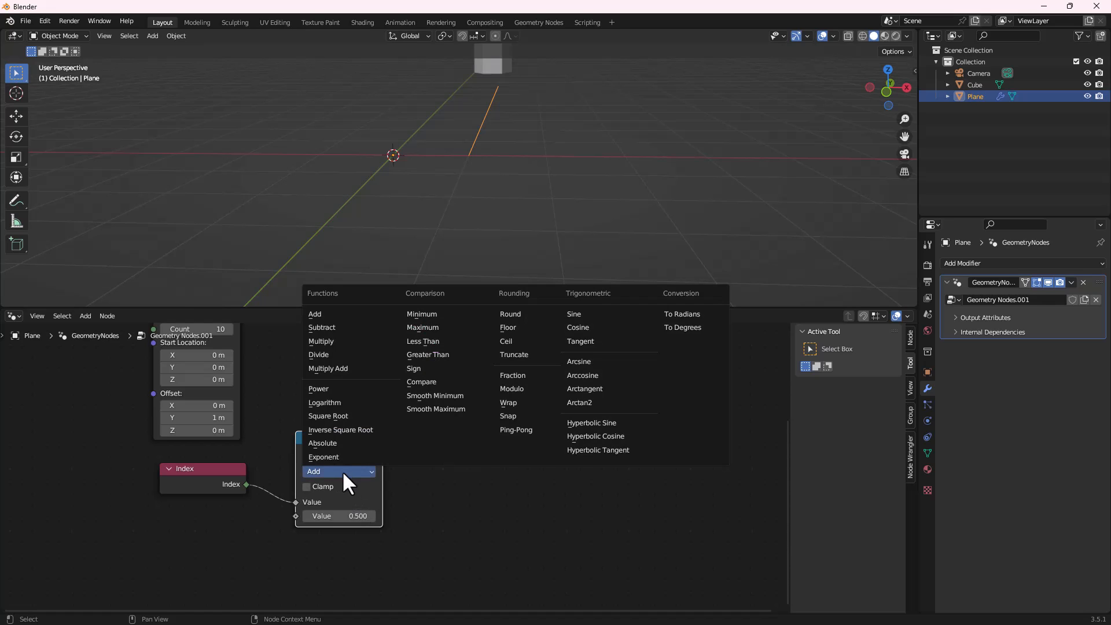
click(513, 388)
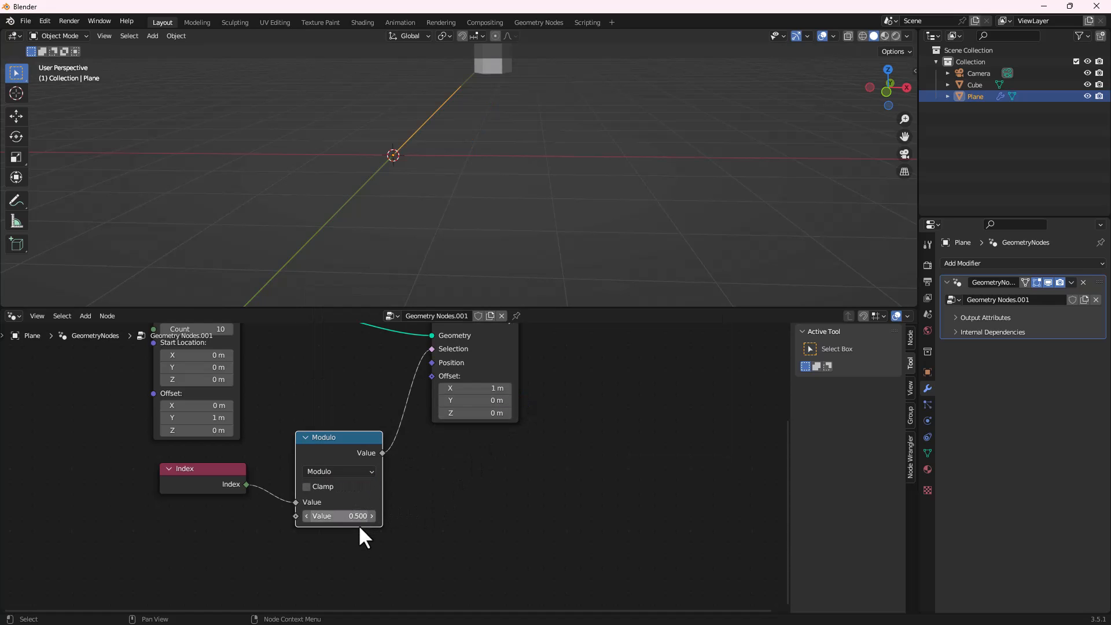
scroll(463, 85, up, 4)
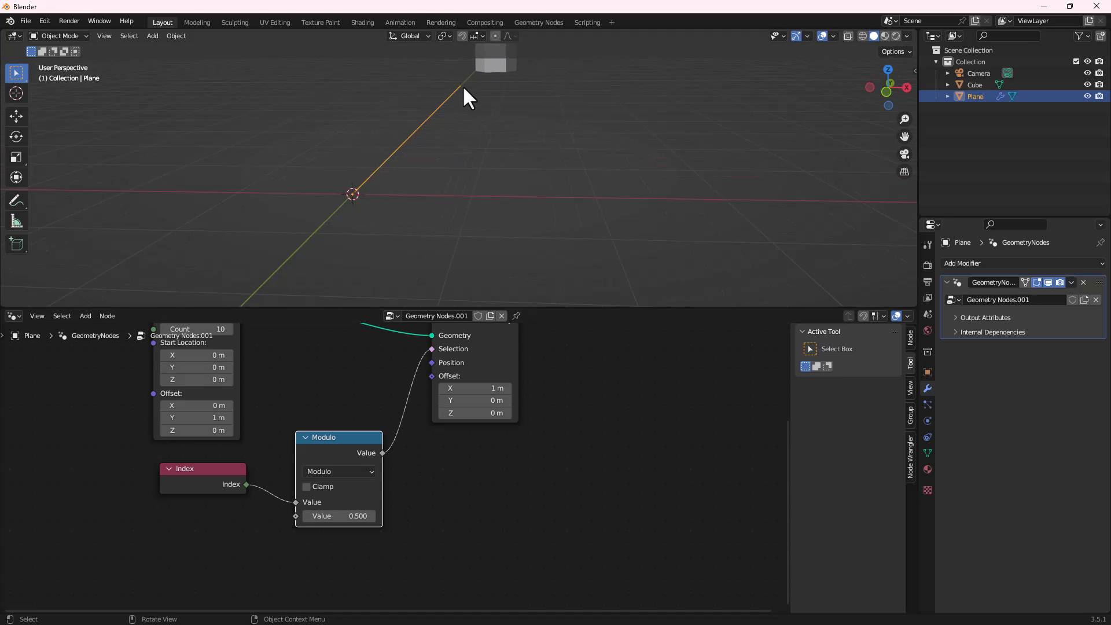
click(367, 517)
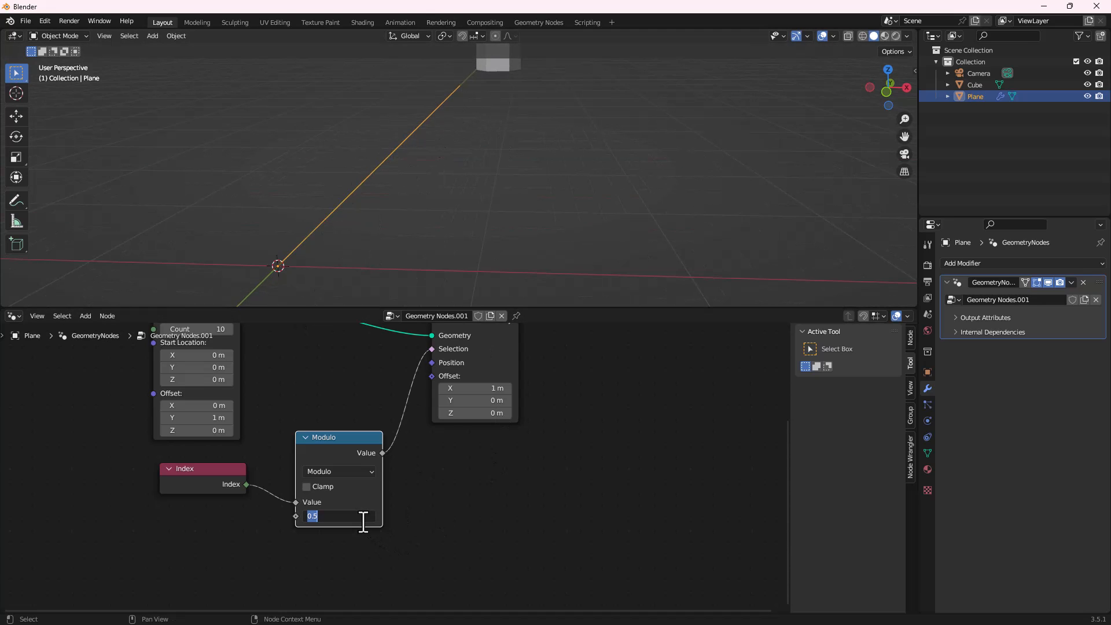
text(2)
key(Return)
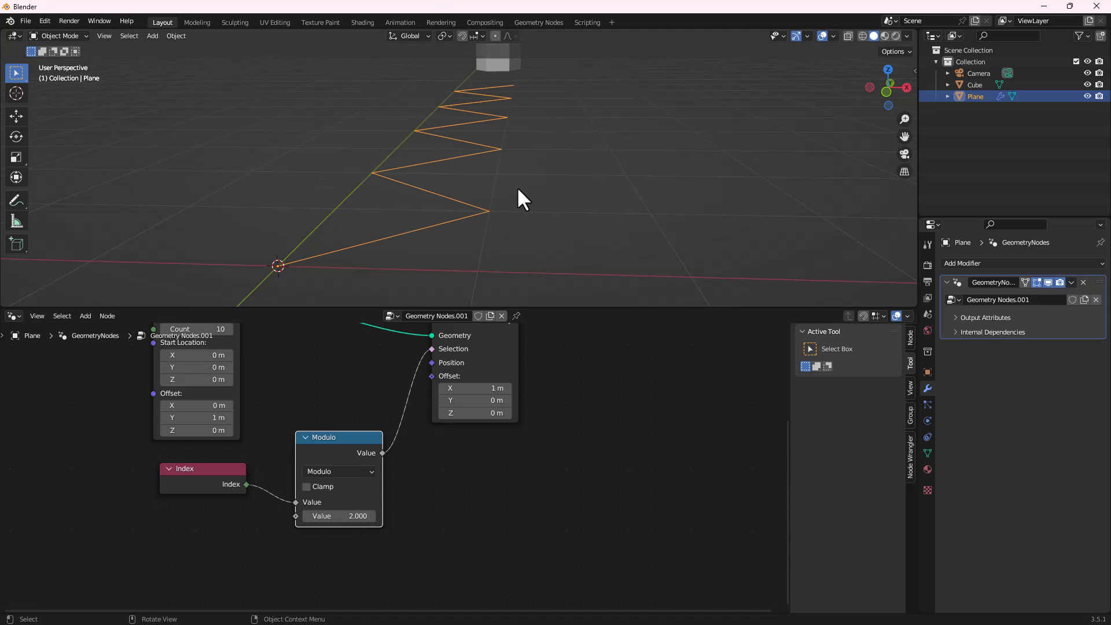
middle_drag(516, 186, 354, 220)
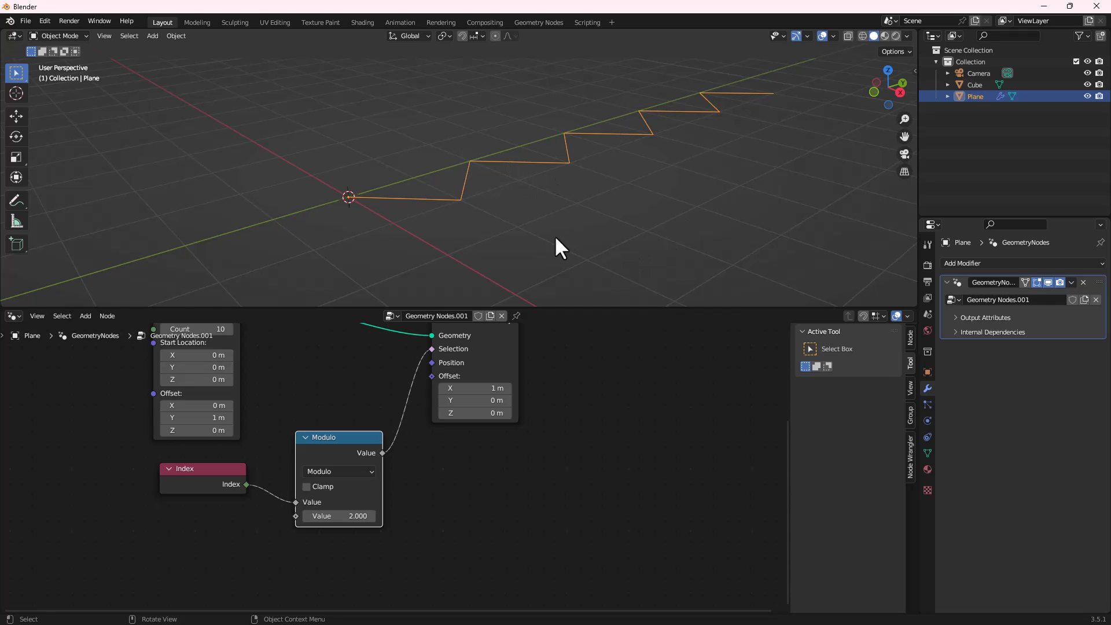
middle_drag(555, 235, 589, 234)
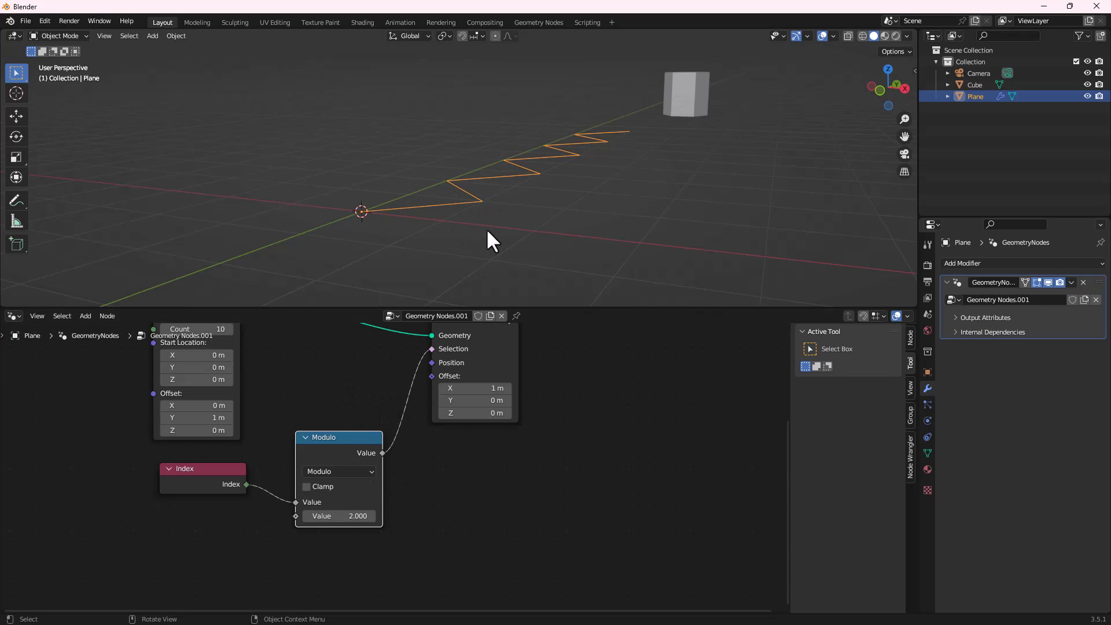
Move the Group Output node farther away and shift the Set Position node toward Mesh Line to make room between them
middle_drag(466, 218, 435, 249)
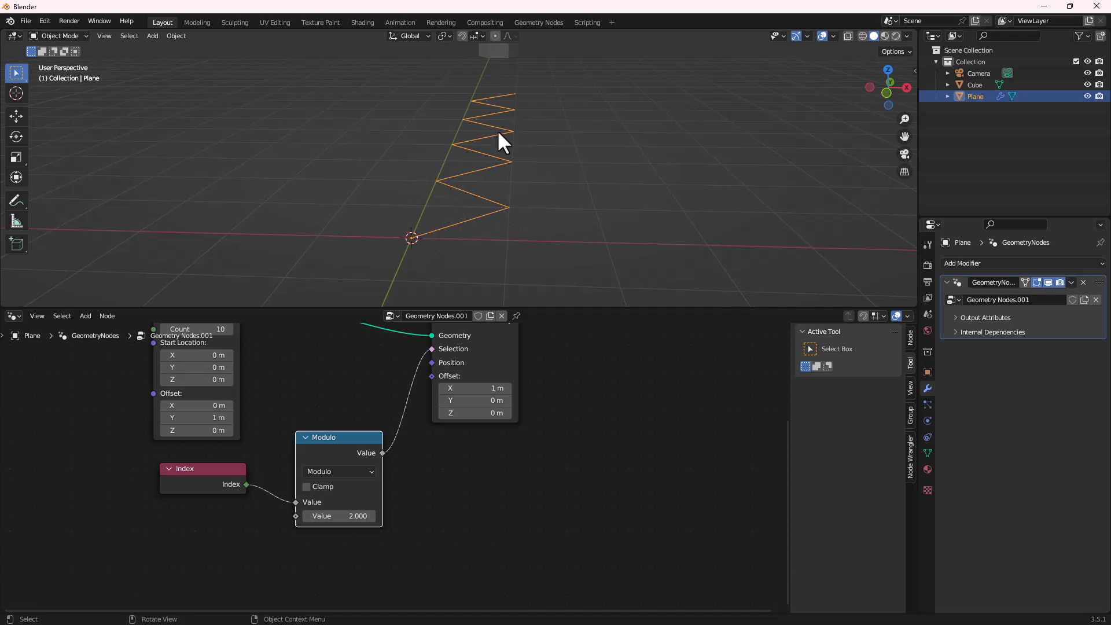
middle_drag(515, 469, 523, 513)
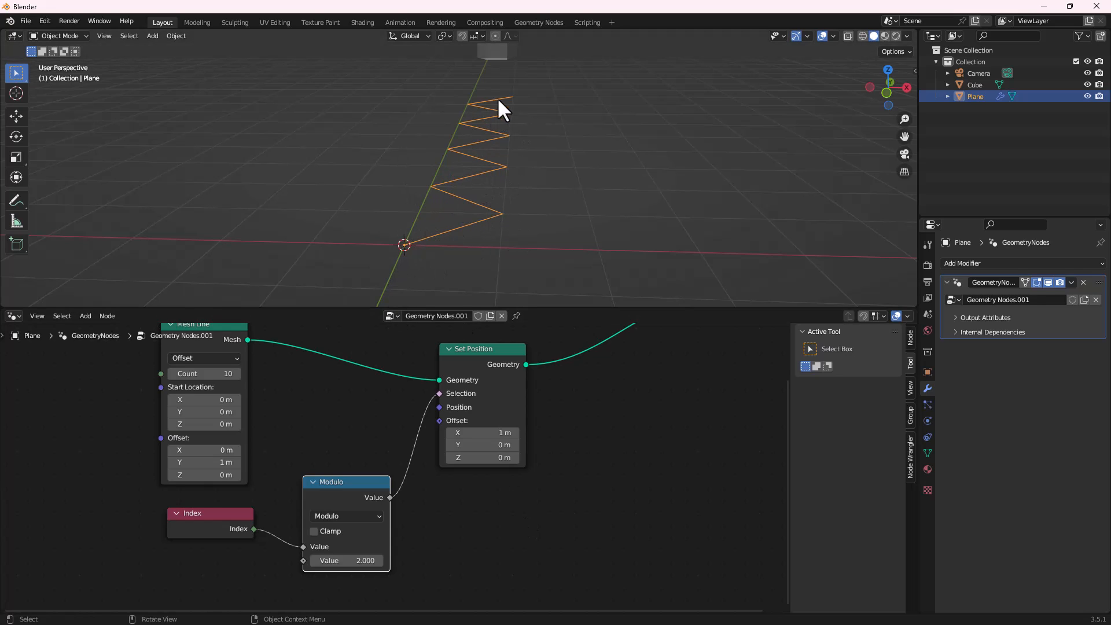
middle_drag(497, 97, 525, 210)
scroll(516, 434, down, 1)
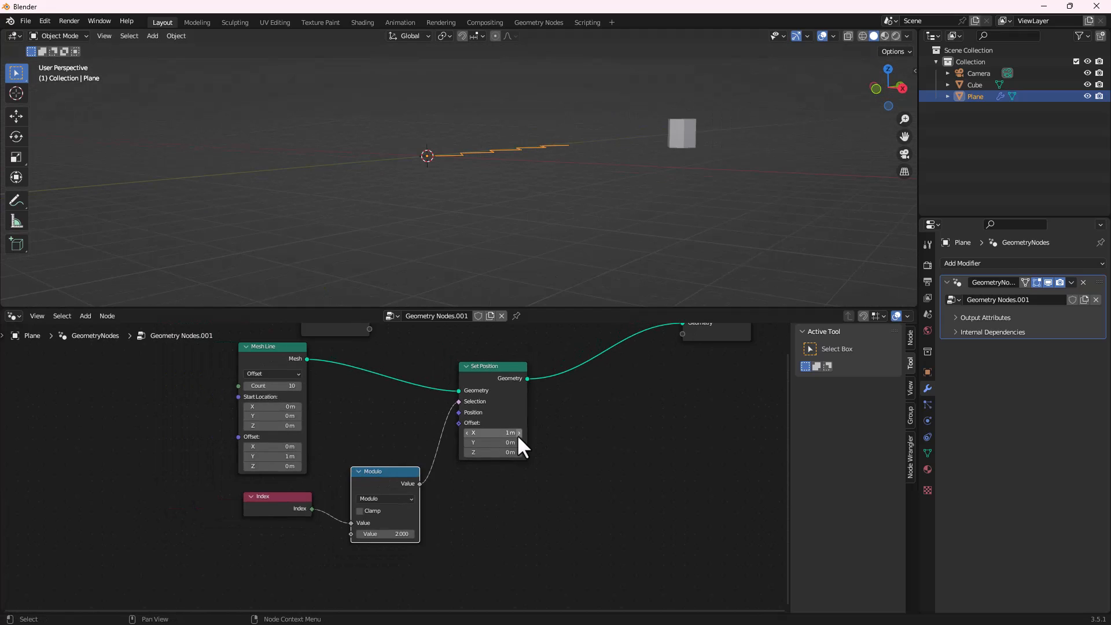
key(Home)
drag(596, 371, 654, 378)
drag(419, 415, 393, 417)
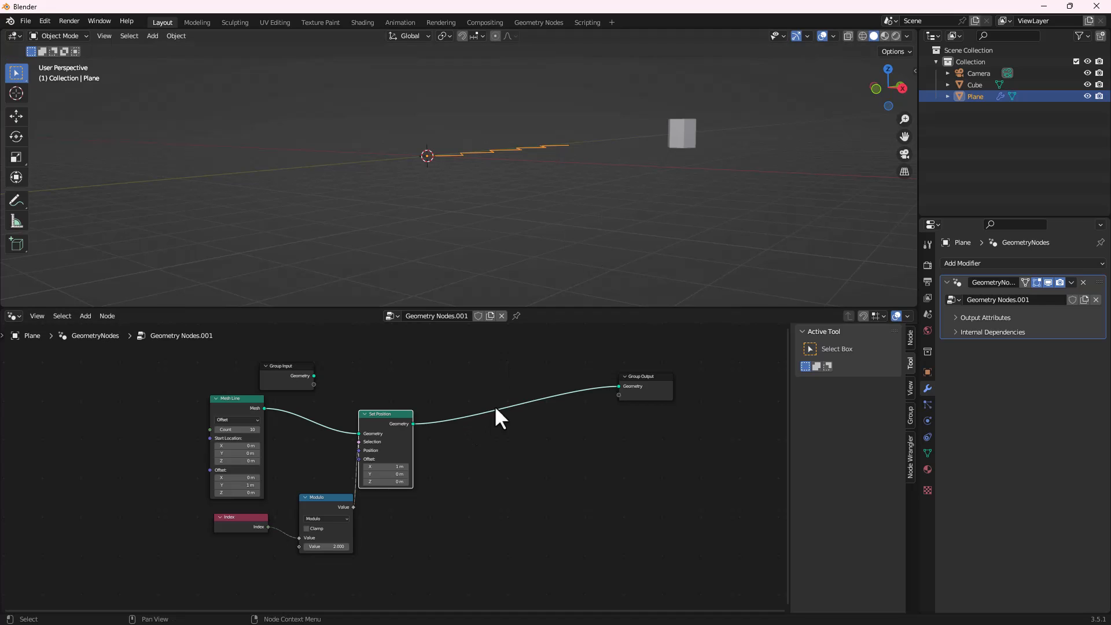
Insert an Instance on Points node on the link between Set Position and Group Output, and nudge it slightly down
middle_drag(665, 168, 672, 85)
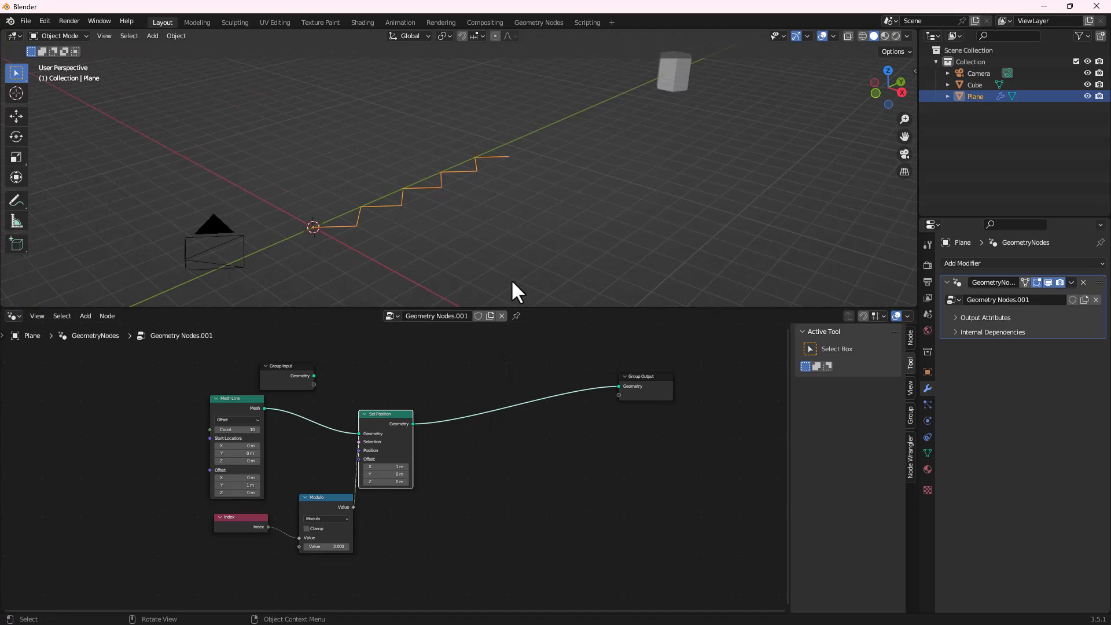
middle_drag(603, 141, 499, 460)
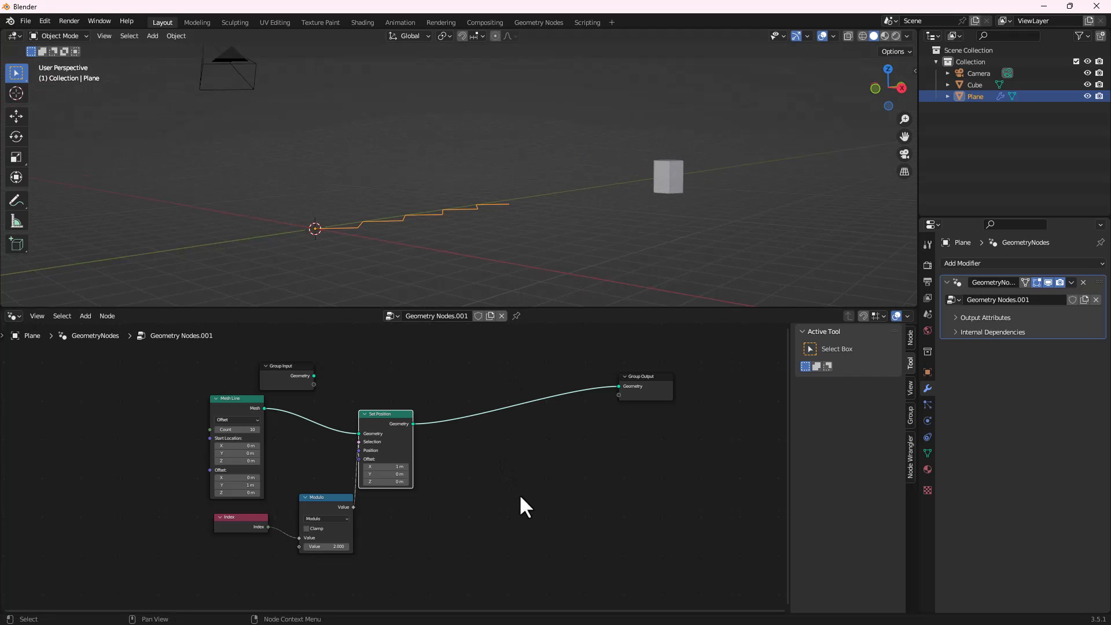
key(shift+a)
click(484, 408)
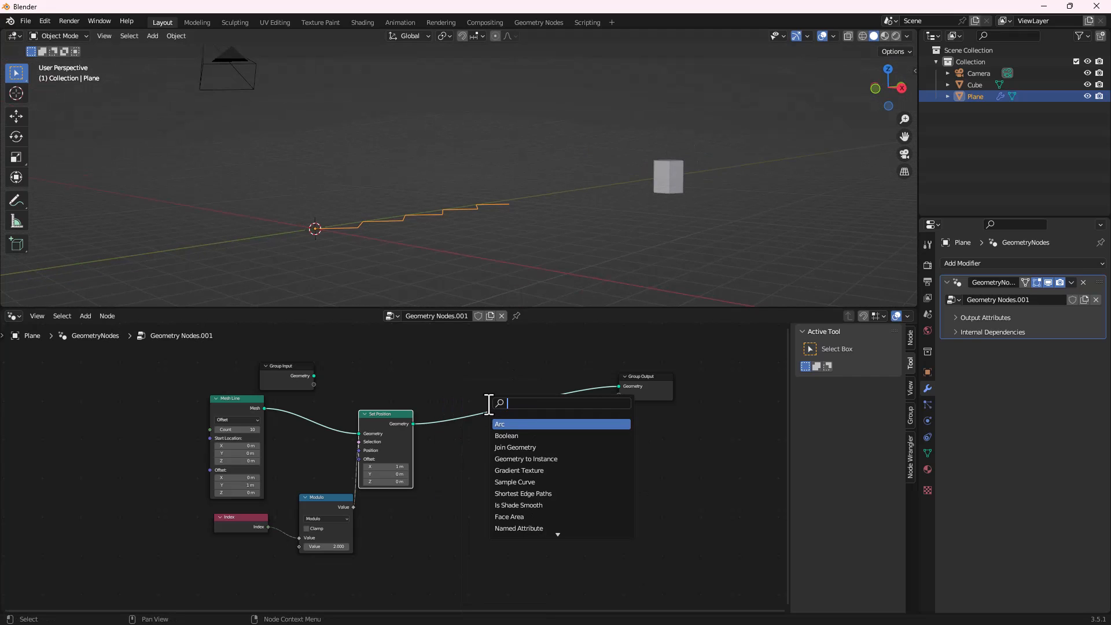
text(insta)
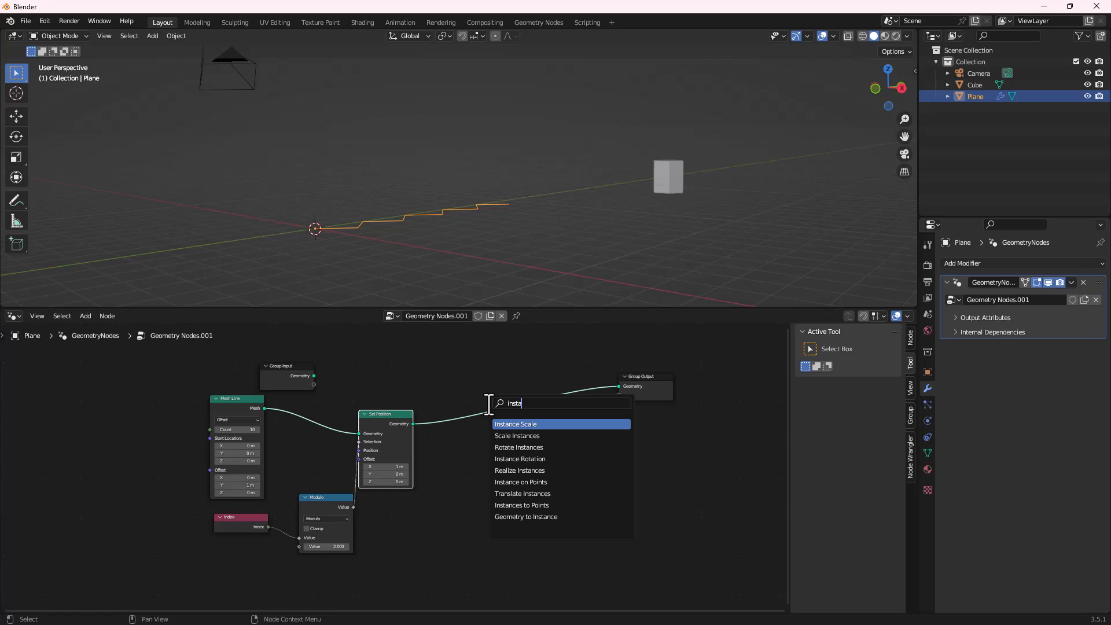
text(n)
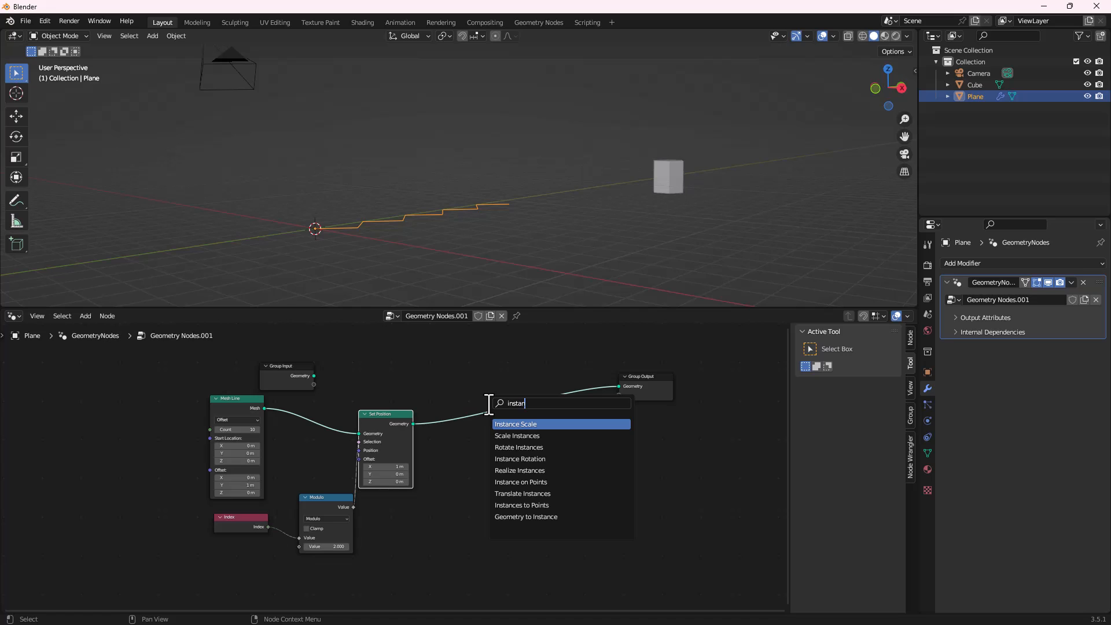
click(499, 482)
click(497, 484)
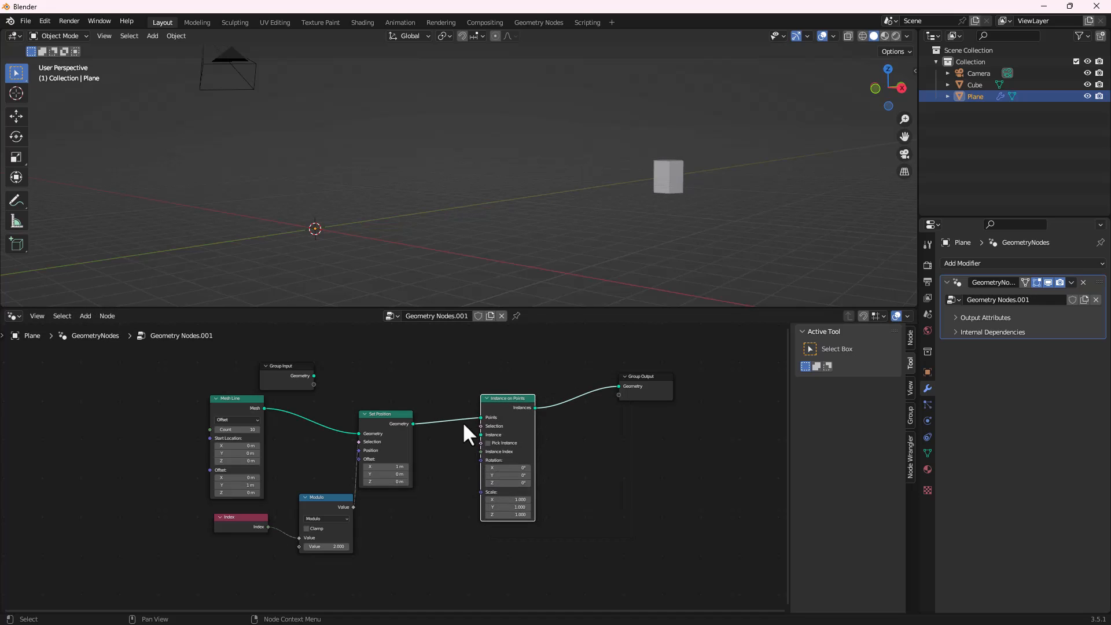
scroll(476, 429, up, 2)
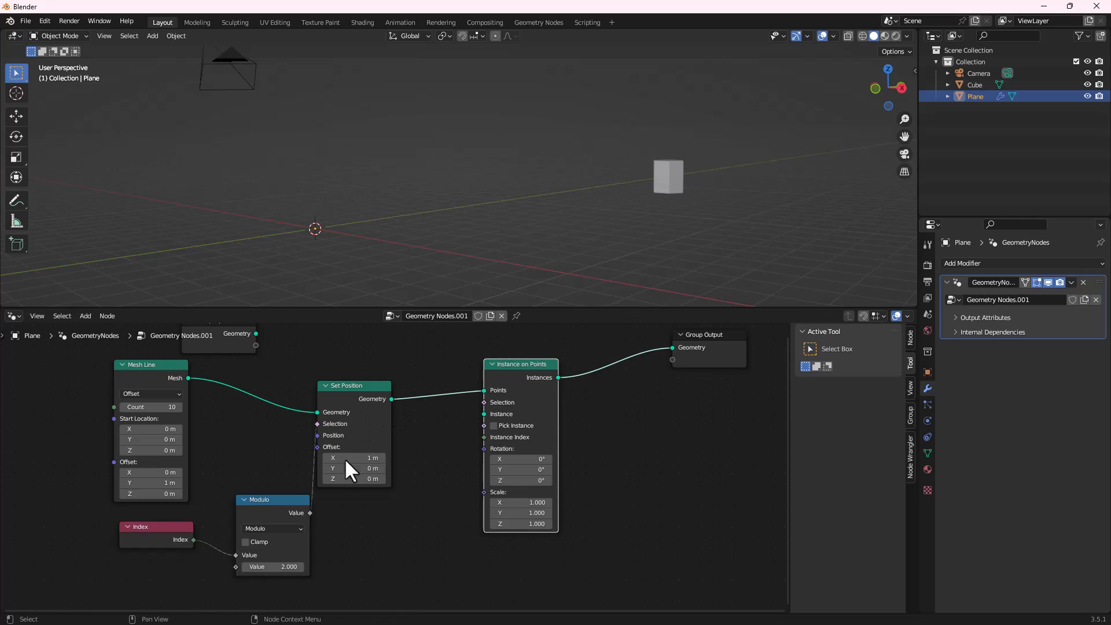
drag(511, 367, 514, 384)
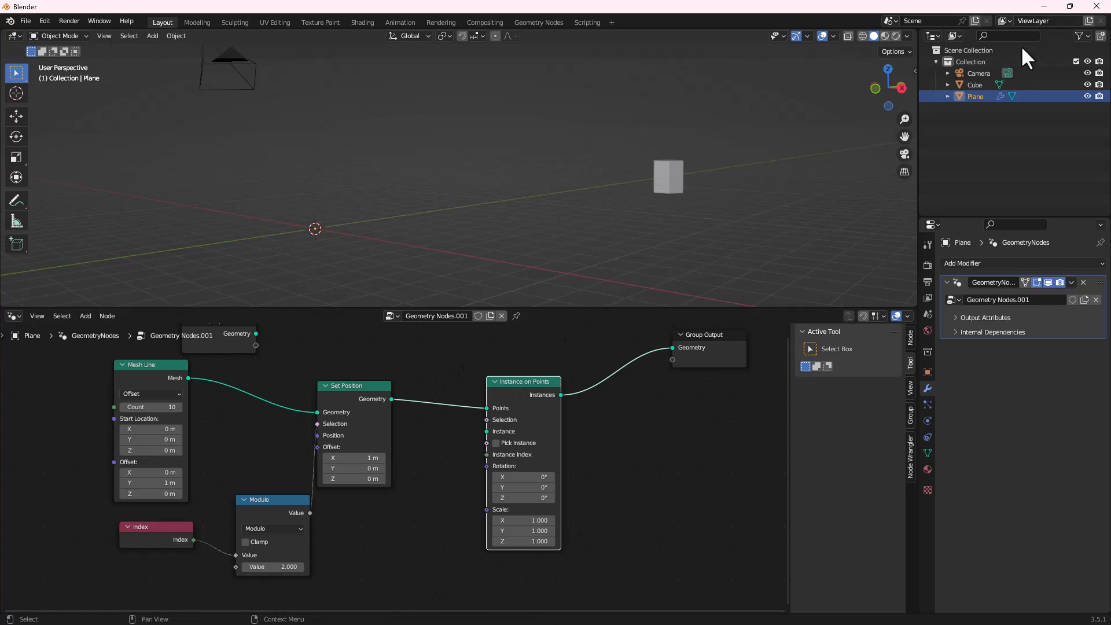
Bring the Cube object into the node tree as an Object Info node below Set Position and link its Geometry to Instance
drag(976, 85, 369, 577)
middle_drag(412, 553, 373, 532)
drag(364, 577, 335, 537)
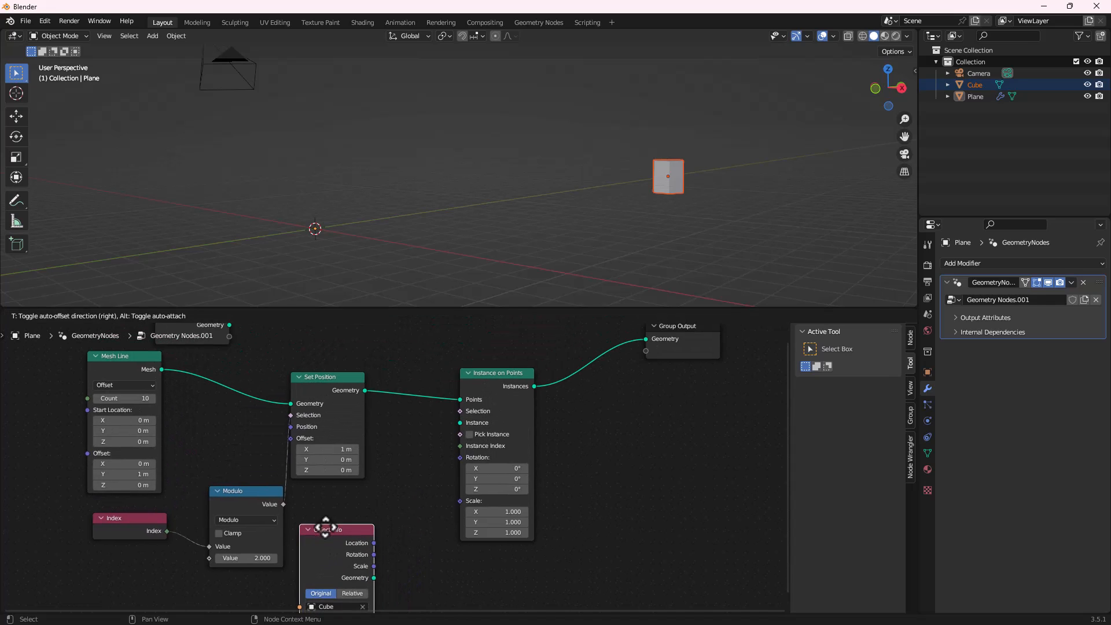
drag(375, 577, 460, 423)
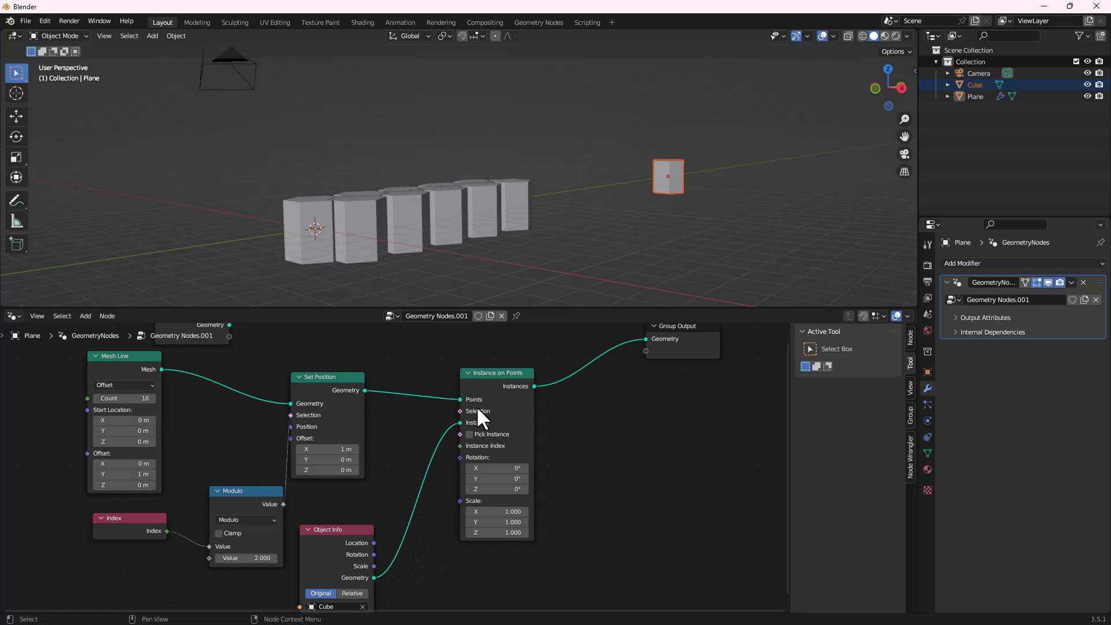
Examine the spacing and overlaps of the instanced hexagonal prisms from several angles
middle_drag(477, 179, 429, 162)
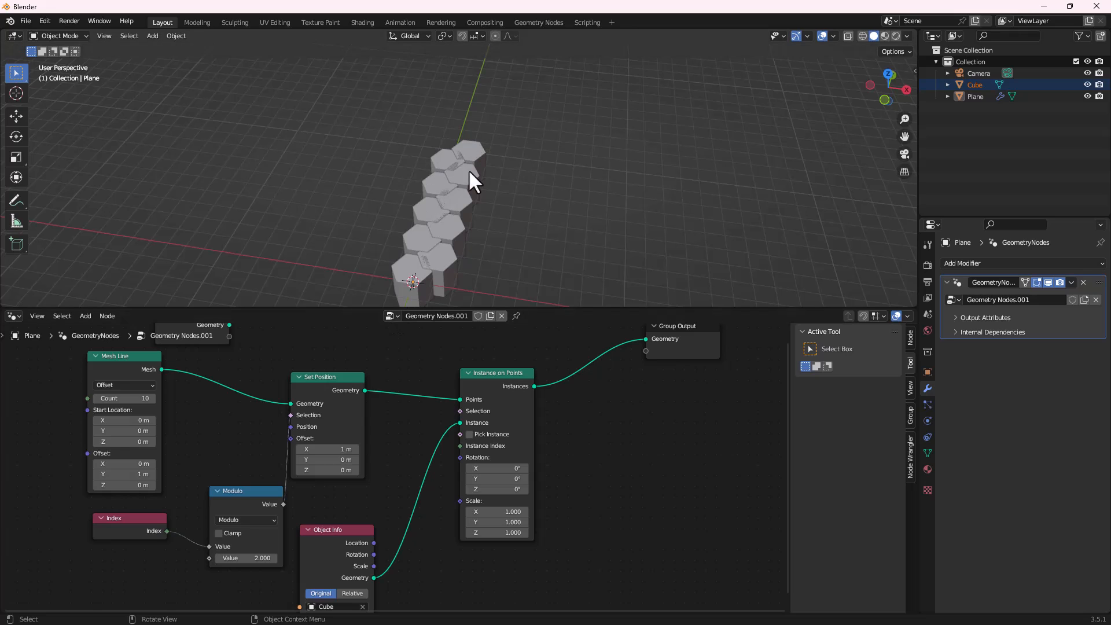
middle_drag(641, 424, 599, 460)
middle_drag(308, 607, 328, 535)
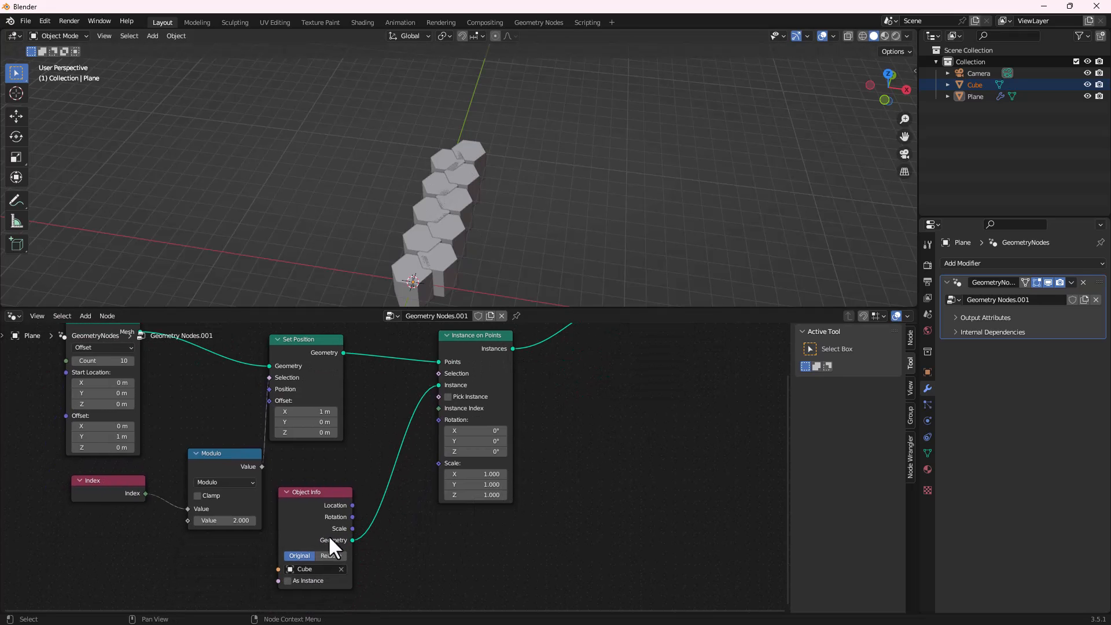
middle_drag(512, 141, 480, 92)
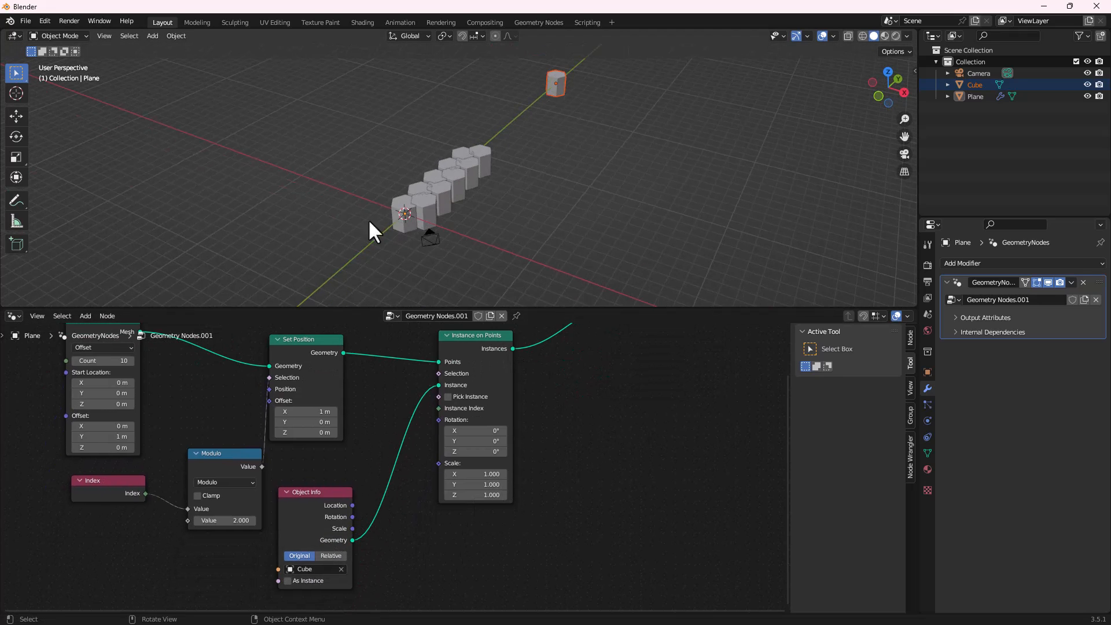
scroll(443, 184, up, 4)
middle_drag(445, 181, 443, 223)
scroll(413, 264, up, 2)
middle_drag(413, 265, 458, 277)
scroll(450, 238, down, 2)
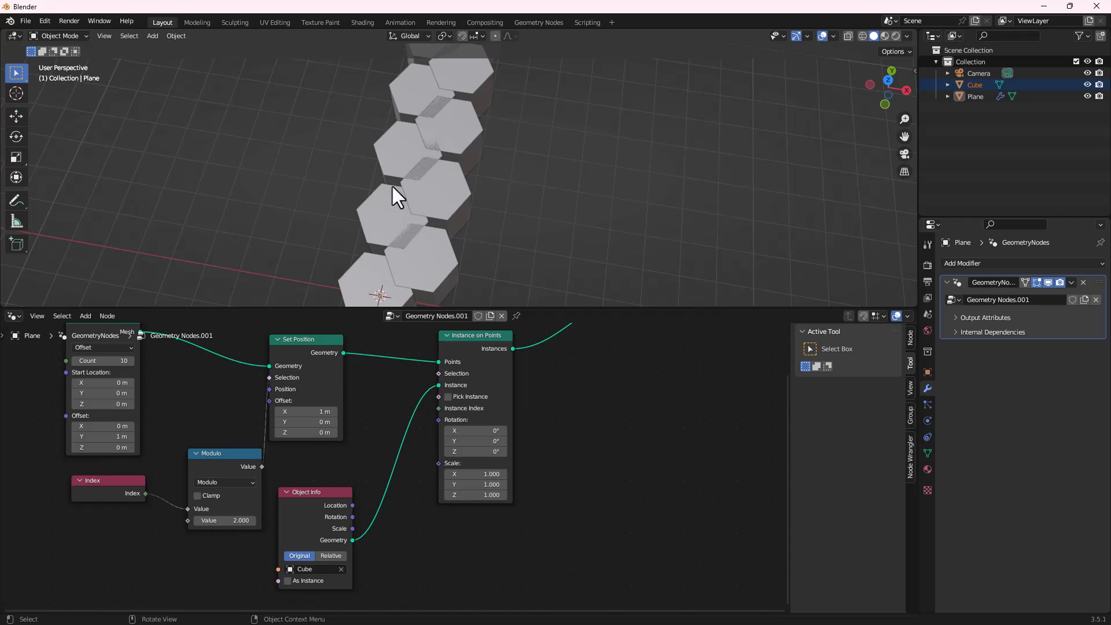
middle_drag(489, 188, 414, 237)
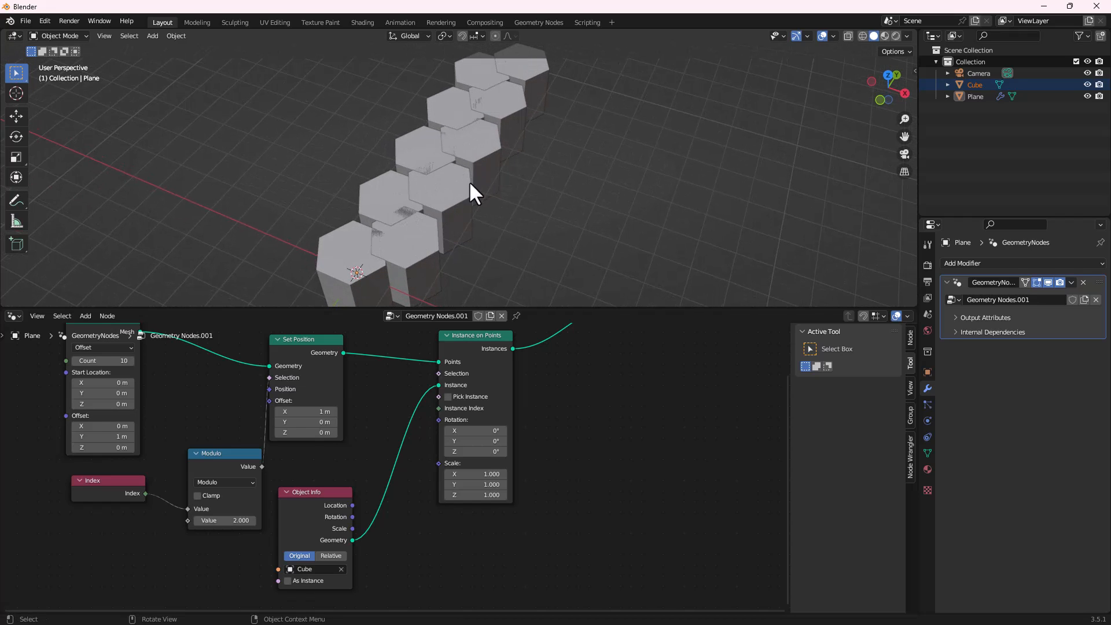
Set the Mesh Line node's Y offset to 0.866 m and check the spacing of the prisms
middle_drag(165, 432, 330, 459)
scroll(250, 480, up, 2)
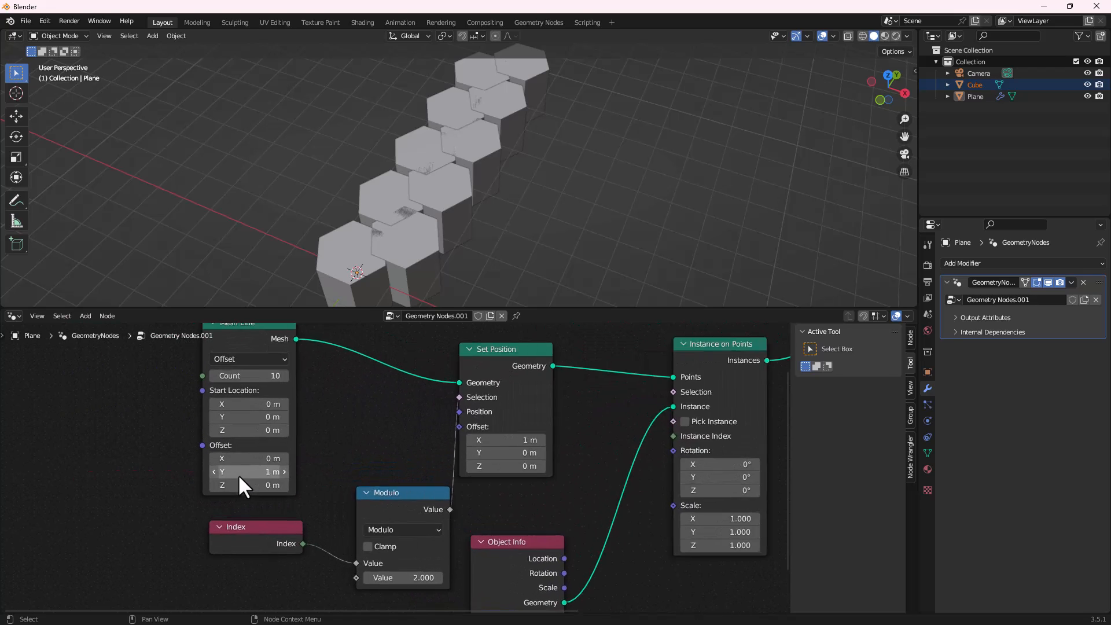
click(253, 469)
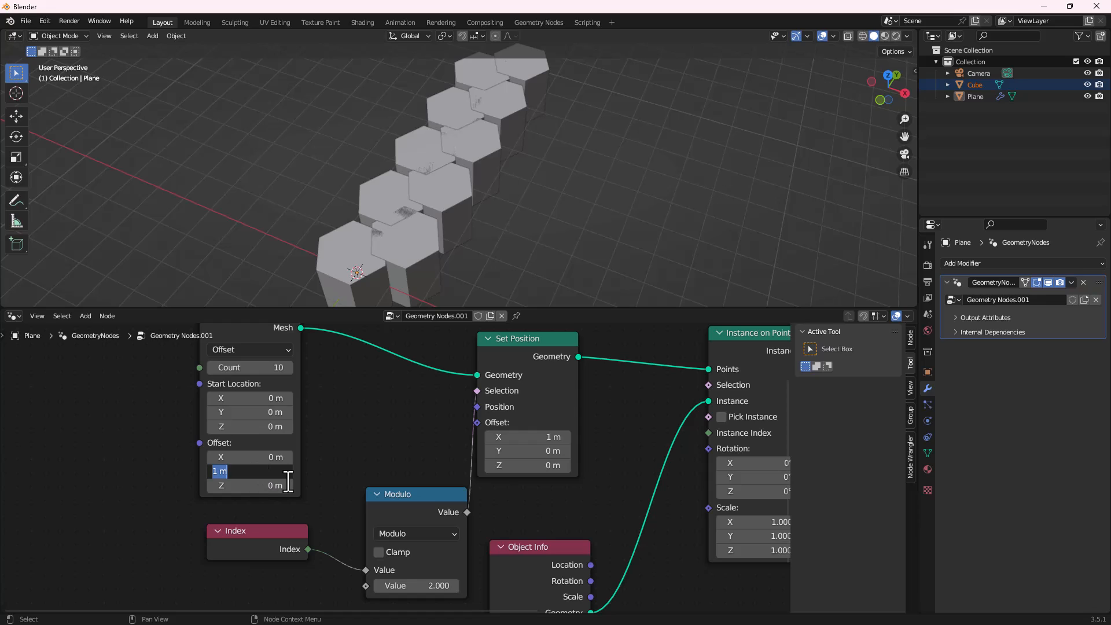
key(BackSpace)
text(.866)
key(Return)
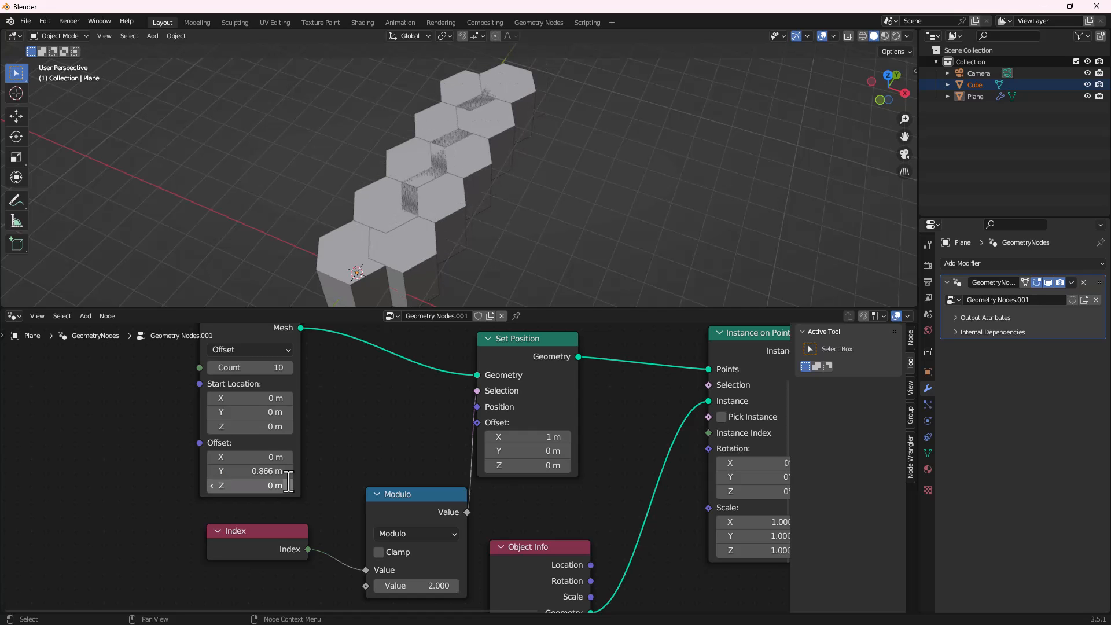
middle_drag(505, 170, 570, 174)
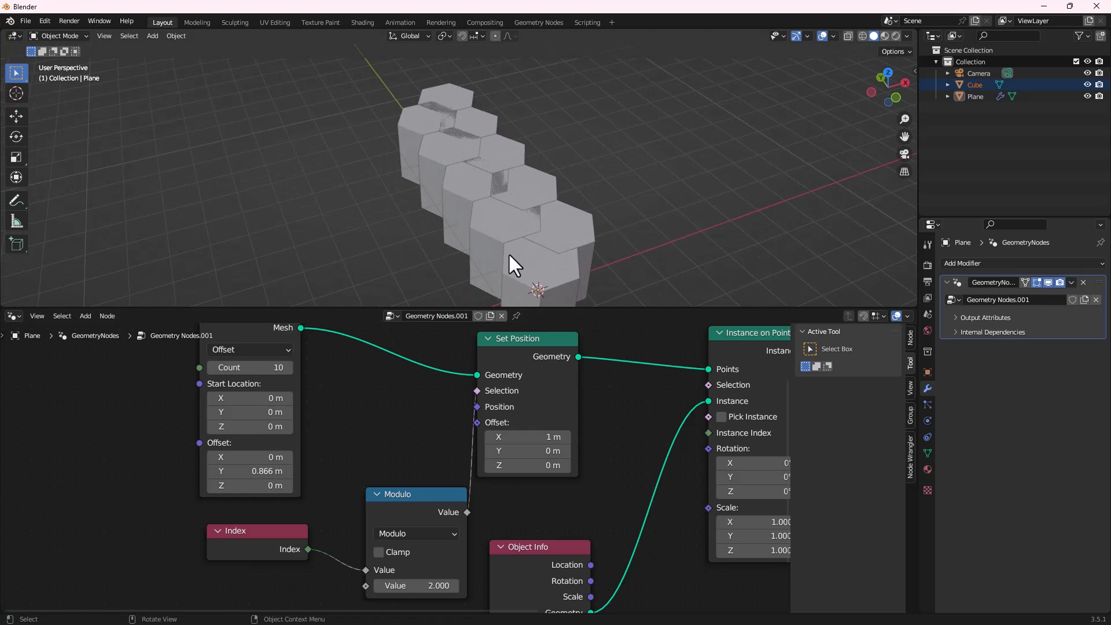
middle_drag(476, 247, 458, 278)
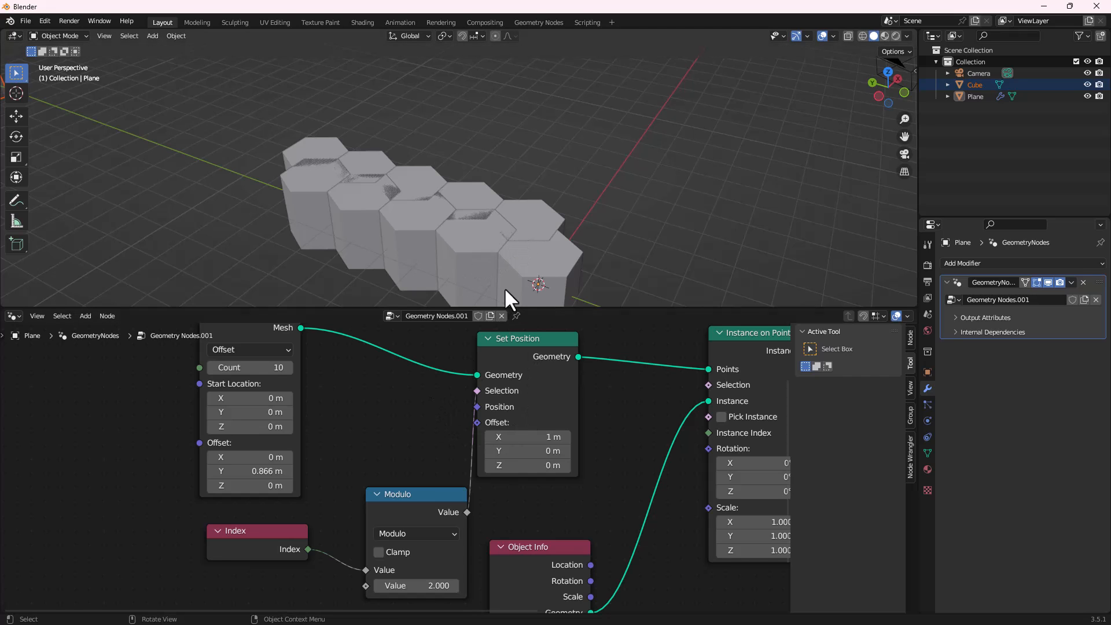
Spread the Set Position and Modulo nodes apart so the link to Selection is easier to read
middle_drag(571, 259, 555, 435)
scroll(549, 433, down, 1)
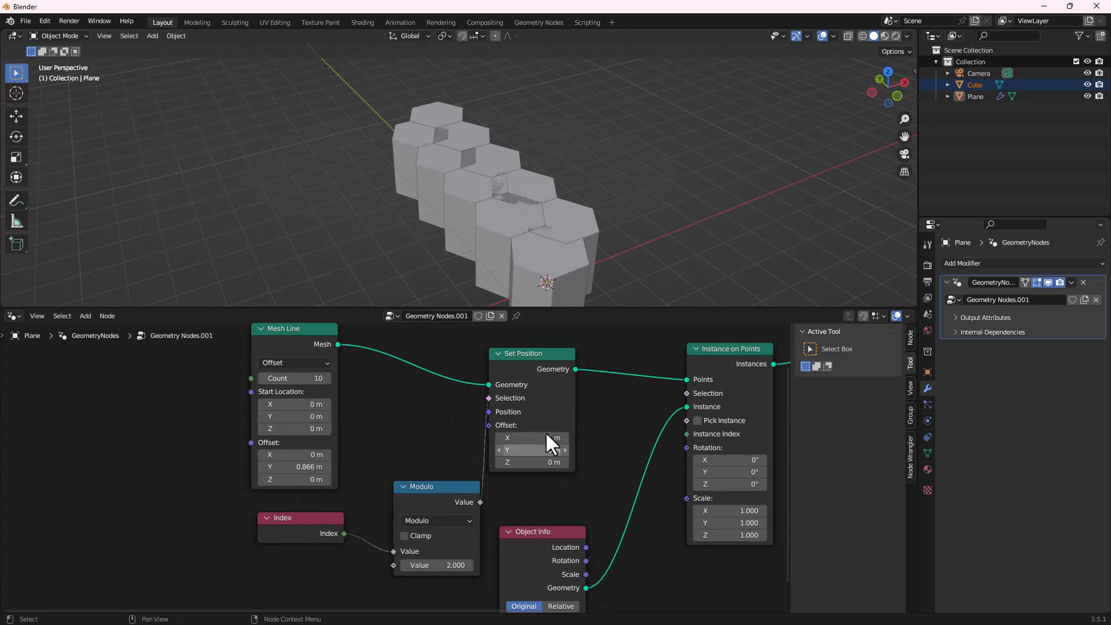
click(536, 355)
drag(537, 355, 554, 353)
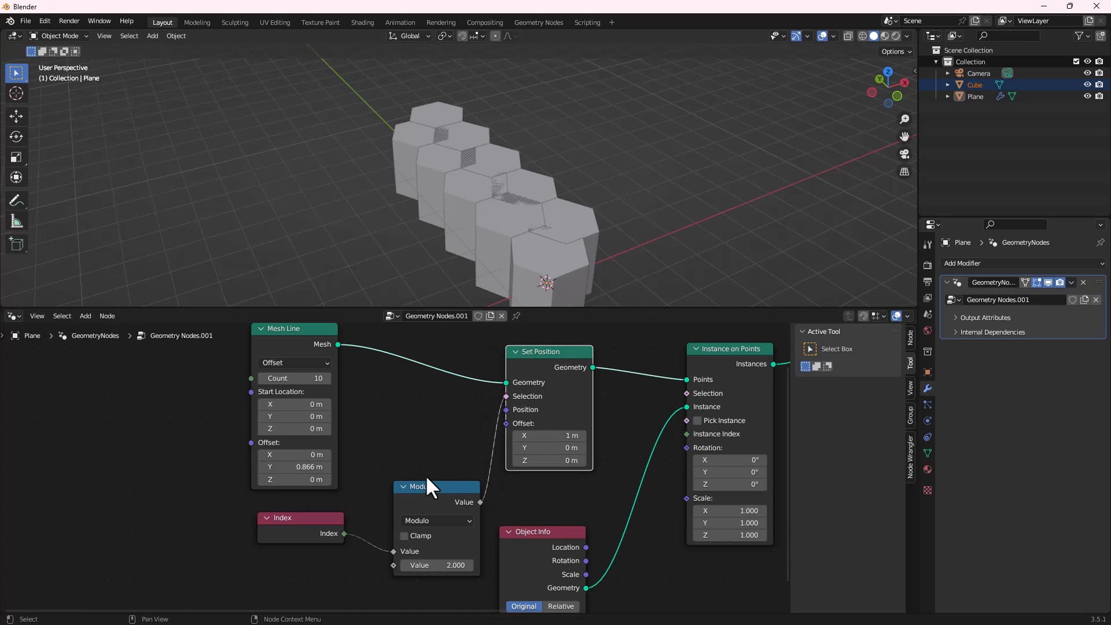
drag(426, 486, 397, 486)
middle_drag(605, 237, 507, 251)
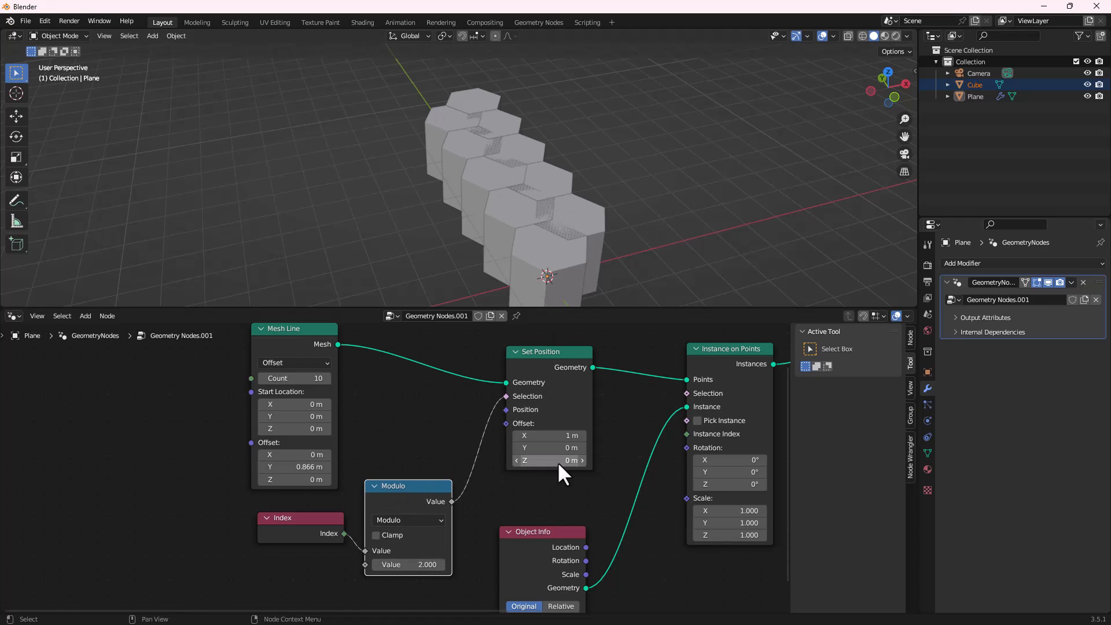
Set the Set Position node's X offset to 1.5 m and check how the two rows of prisms fit together
scroll(532, 434, up, 1)
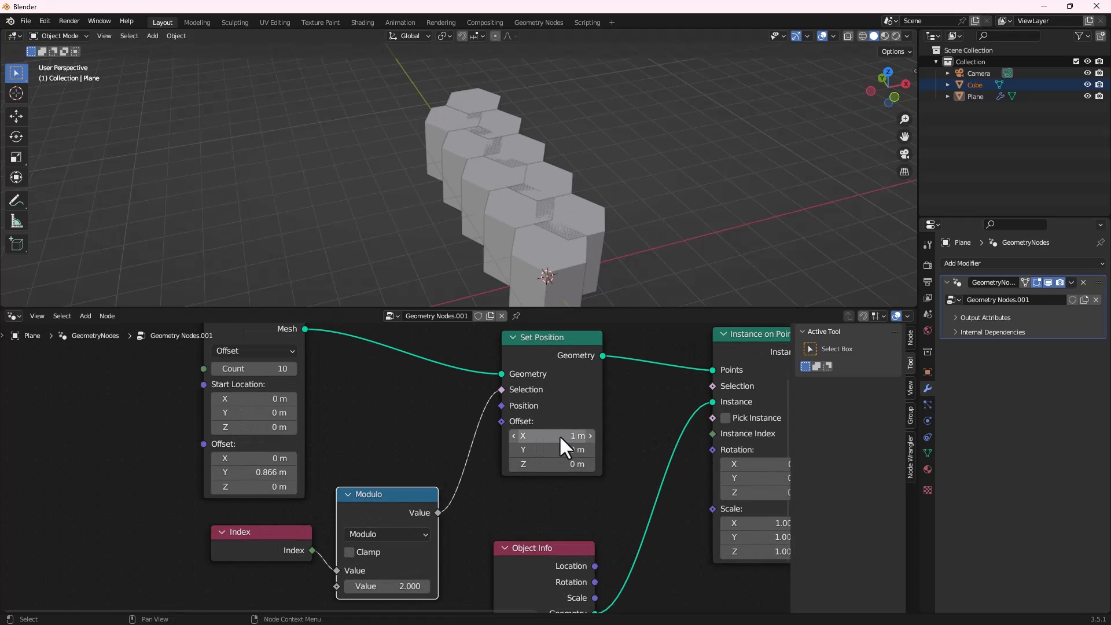
click(559, 435)
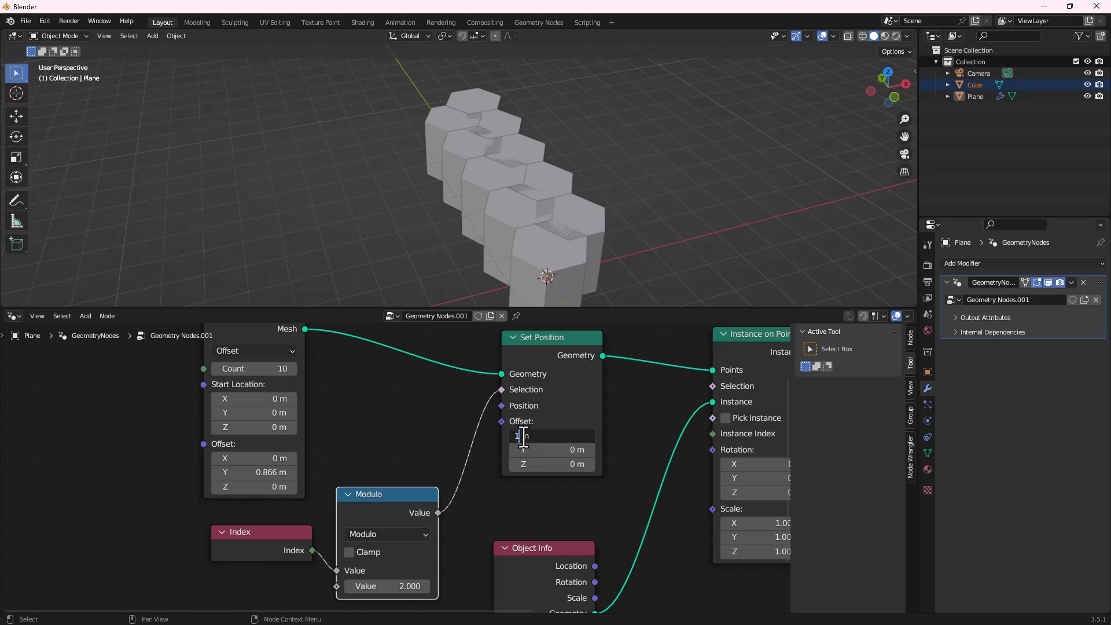
text(1.5)
key(Return)
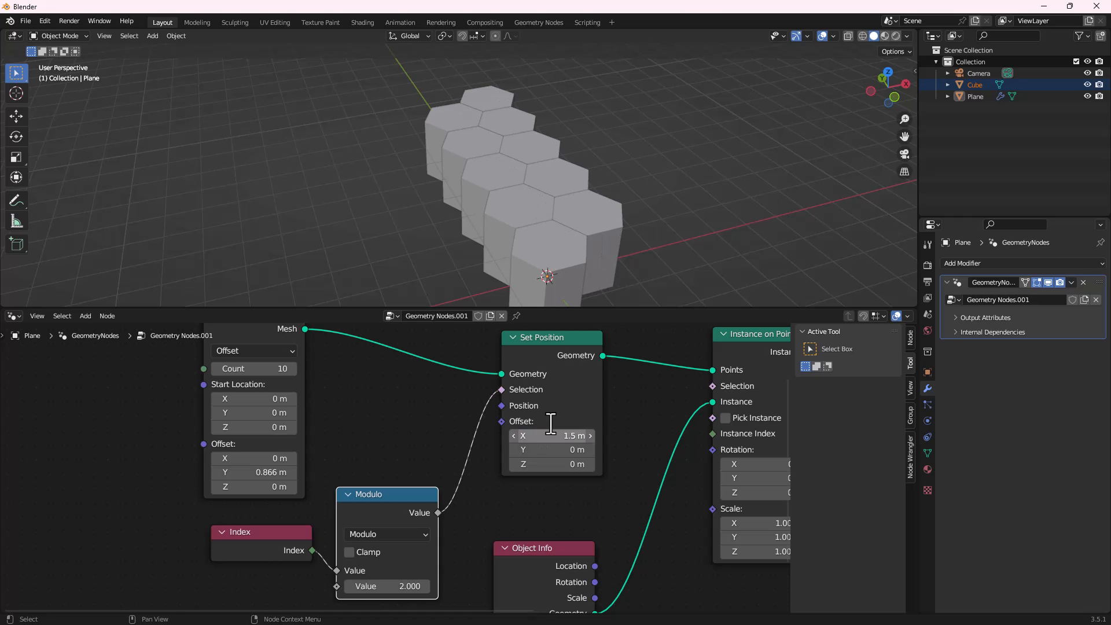
middle_drag(581, 173, 498, 217)
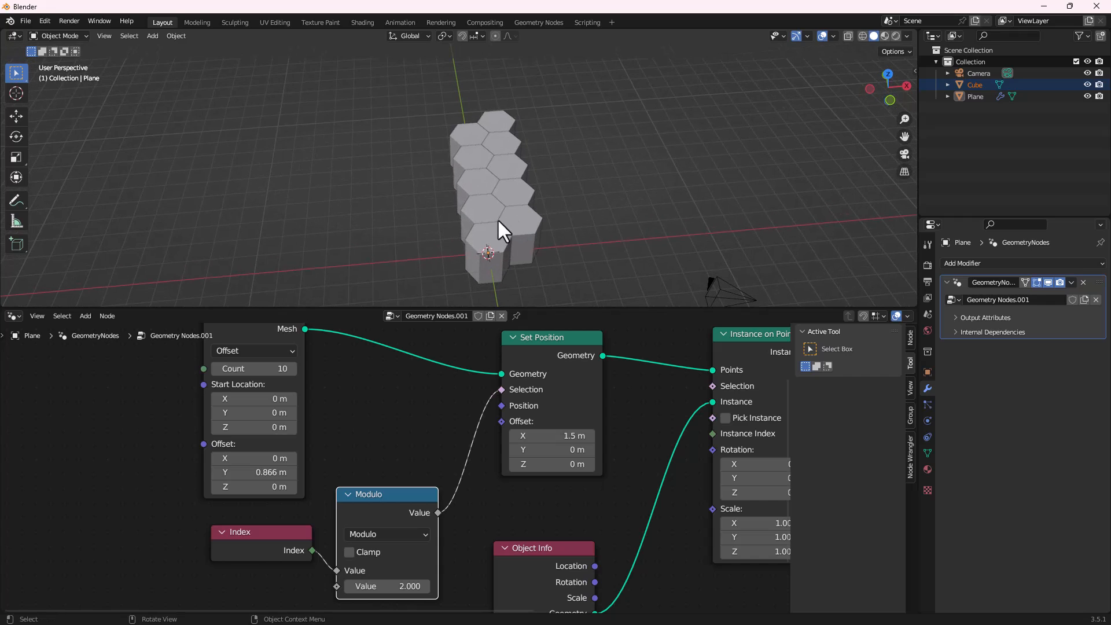
Increase the Mesh Line node's point count to 18 to lengthen the double row of prisms
click(292, 369)
click(292, 369)
click(292, 369)
click(292, 369)
click(292, 369)
scroll(509, 170, down, 4)
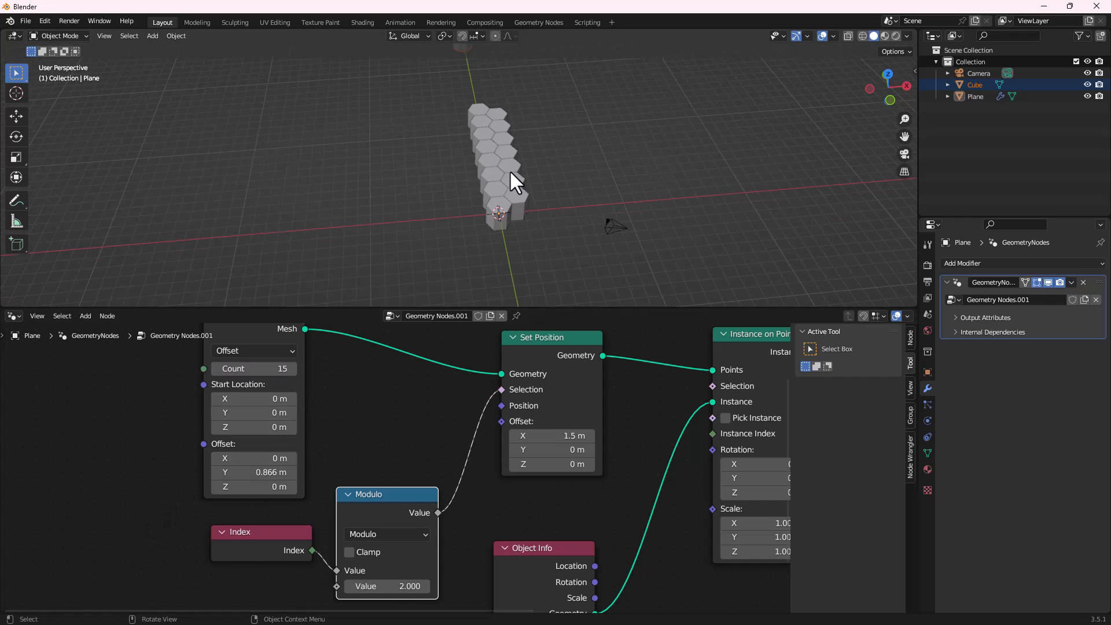
click(293, 369)
click(292, 369)
click(292, 370)
Inspect the lengthened double row of hexagonal prisms and review the whole node tree
middle_drag(519, 193, 490, 129)
scroll(532, 151, up, 4)
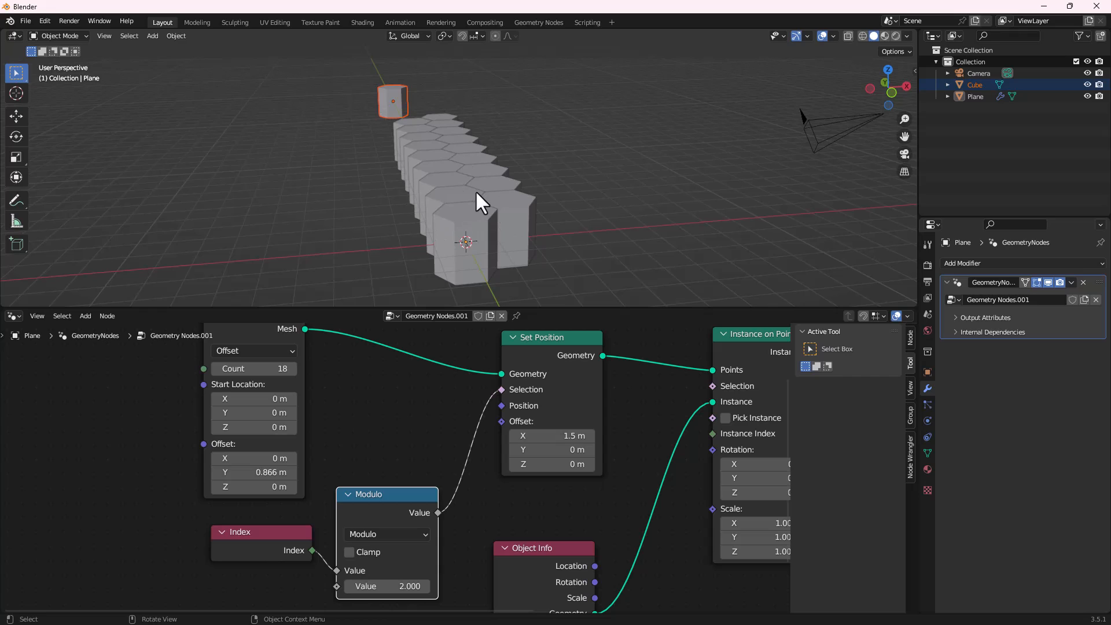
scroll(523, 203, down, 4)
middle_drag(491, 203, 478, 209)
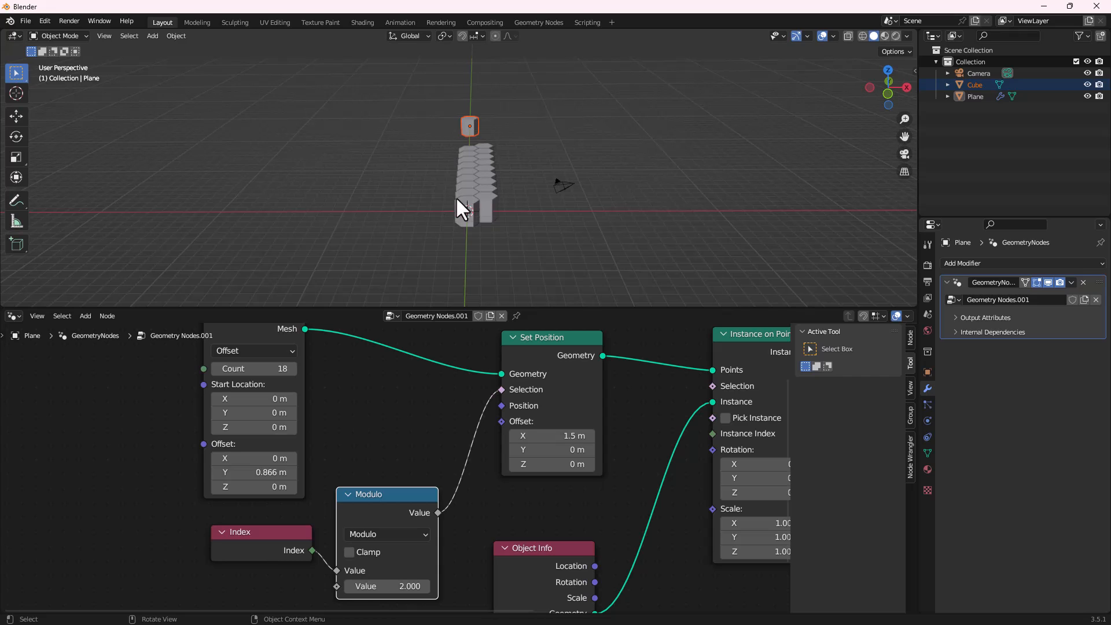
middle_drag(744, 206, 605, 230)
scroll(574, 187, up, 4)
scroll(590, 437, down, 9)
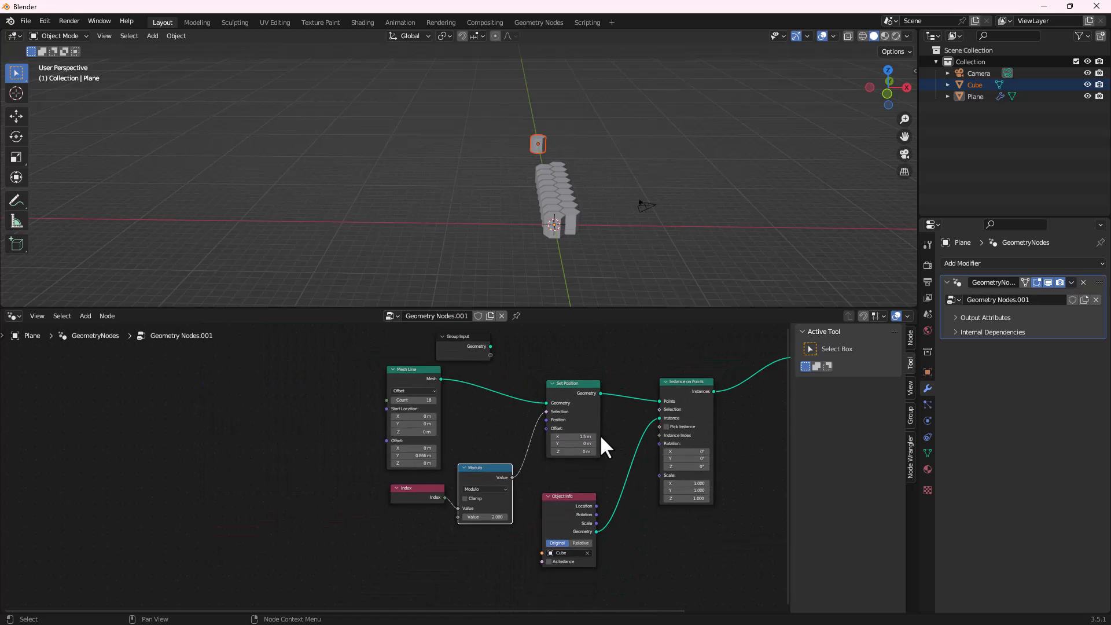
Spread the Group Input, Group Output, Instance on Points and Object Info nodes apart to make room in the tree
middle_drag(550, 433, 333, 436)
scroll(333, 434, down, 2)
drag(269, 361, 115, 349)
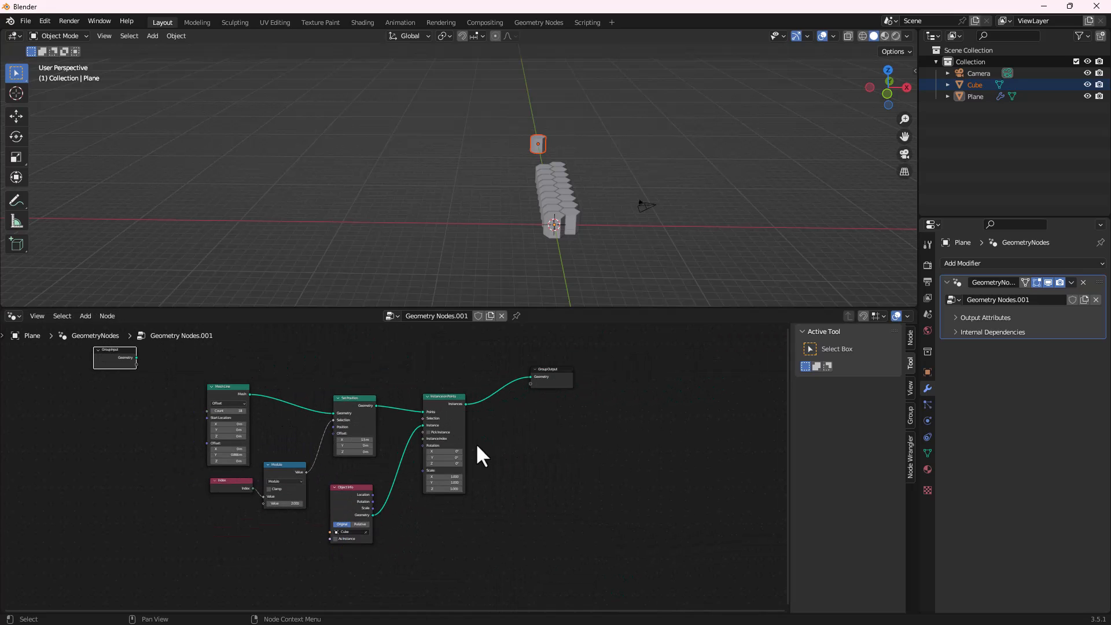
drag(551, 386, 606, 401)
scroll(625, 422, up, 2)
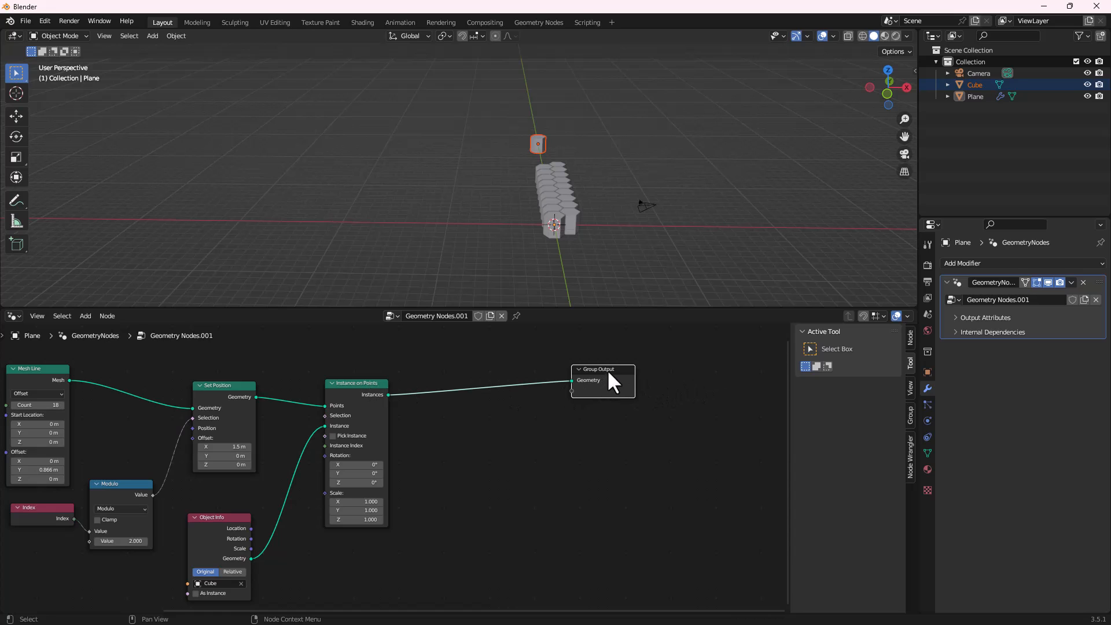
scroll(351, 388, up, 1)
drag(352, 387, 494, 399)
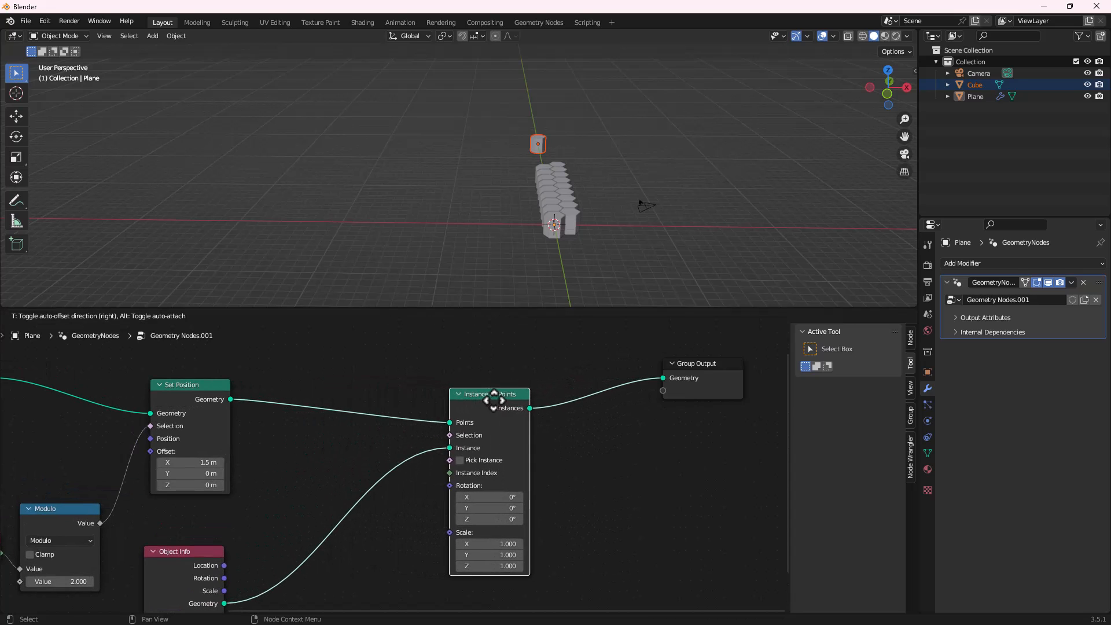
scroll(231, 503, down, 2)
drag(170, 546, 270, 543)
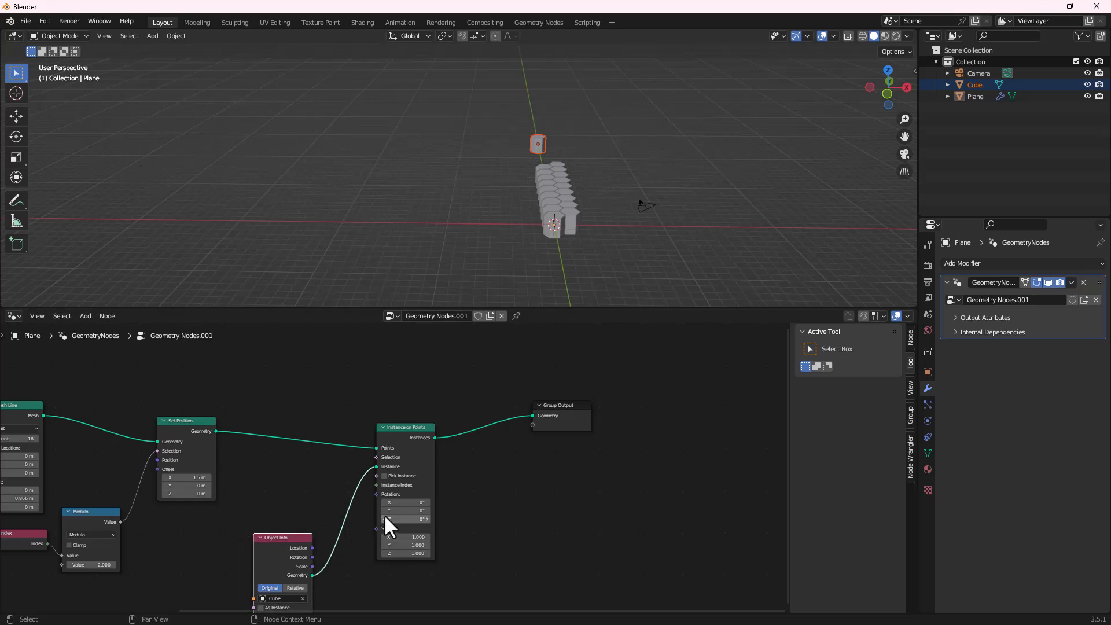
scroll(384, 513, down, 3)
middle_drag(370, 559, 497, 572)
scroll(353, 494, up, 5)
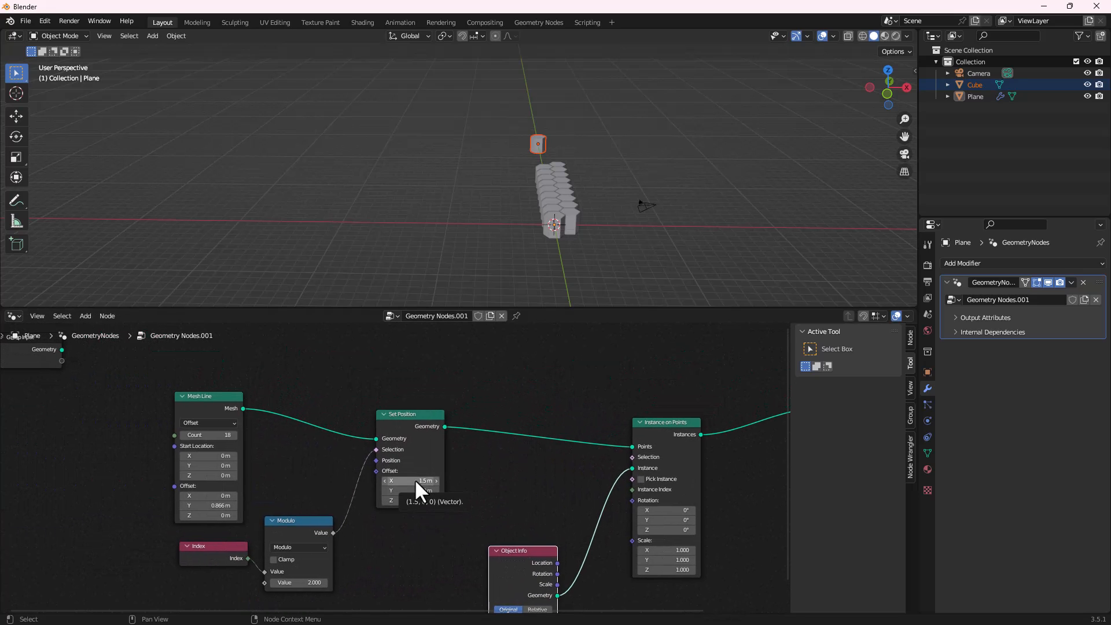
Move the Set Position, Modulo and Index nodes away from Instance on Points to widen the gap before it
drag(398, 413, 362, 405)
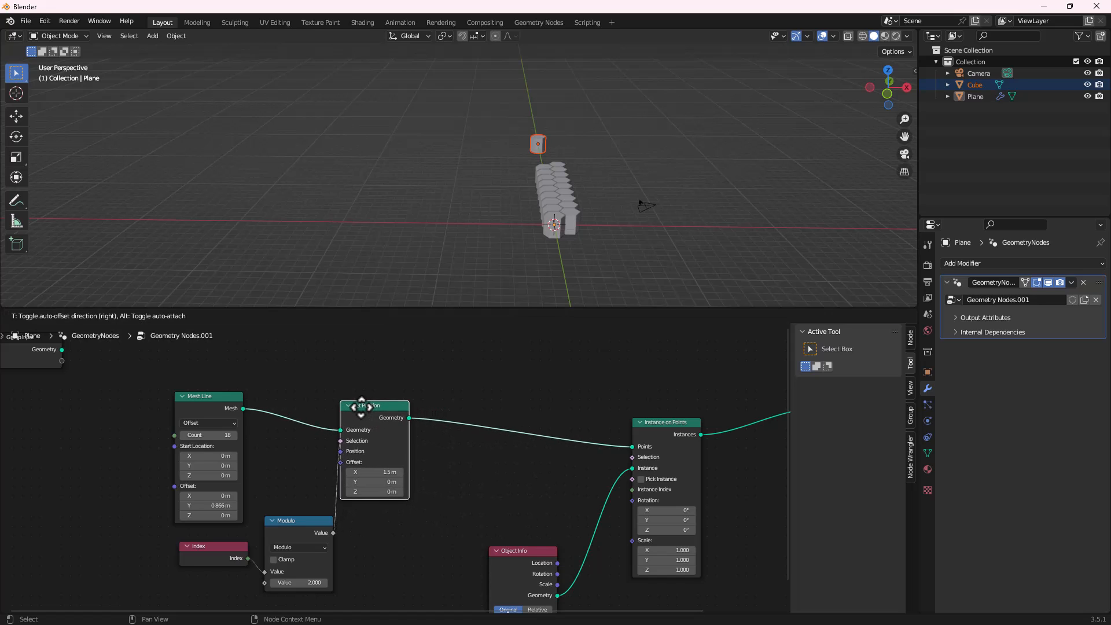
scroll(445, 463, down, 1)
scroll(450, 468, down, 1)
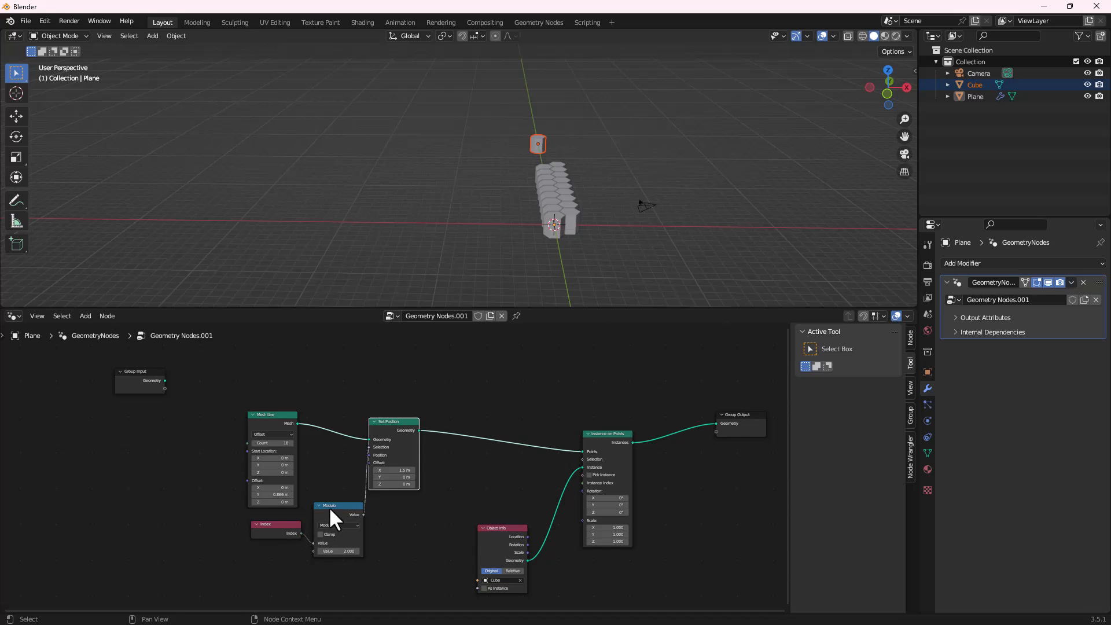
drag(330, 508, 246, 531)
scroll(368, 523, up, 3)
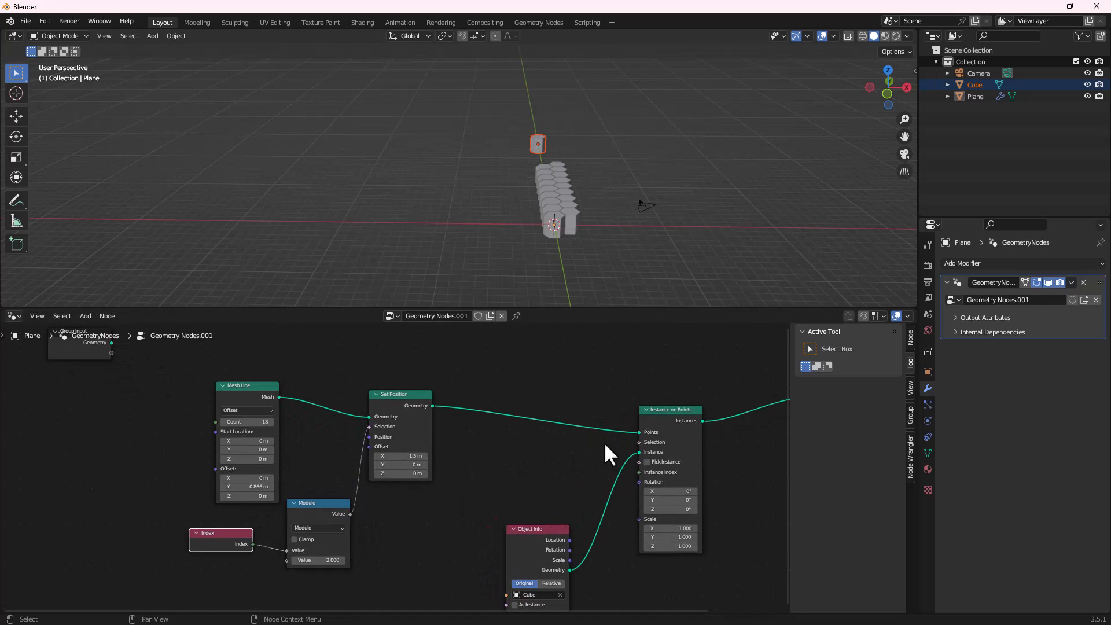
Duplicate Instance on Points onto the link after Set Position, and move the original and Object Info farther along for space
click(671, 414)
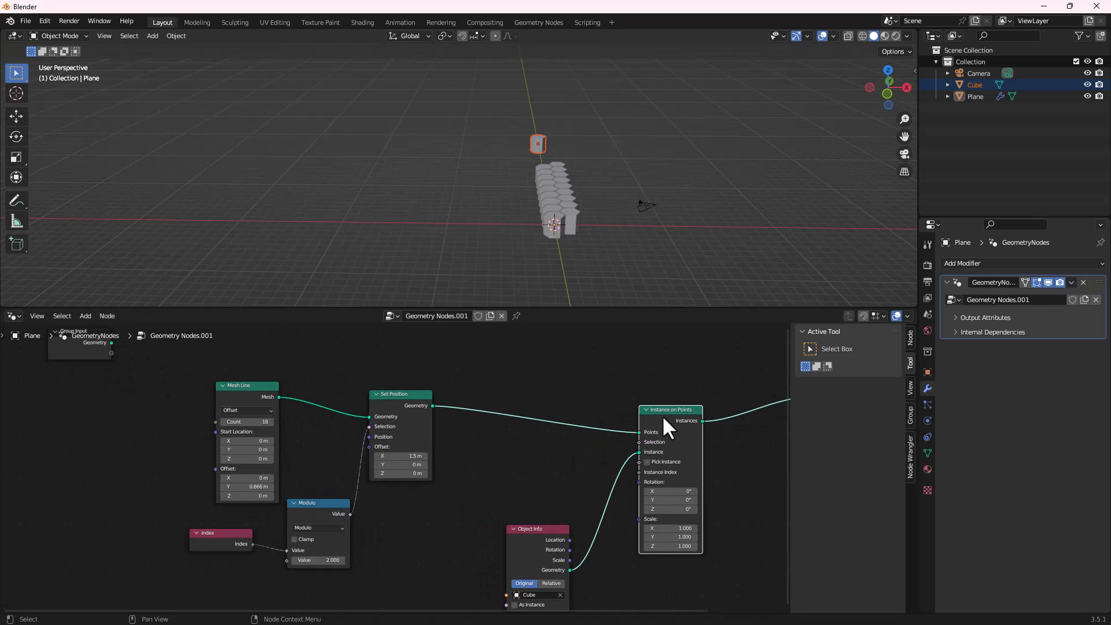
key(shift+d)
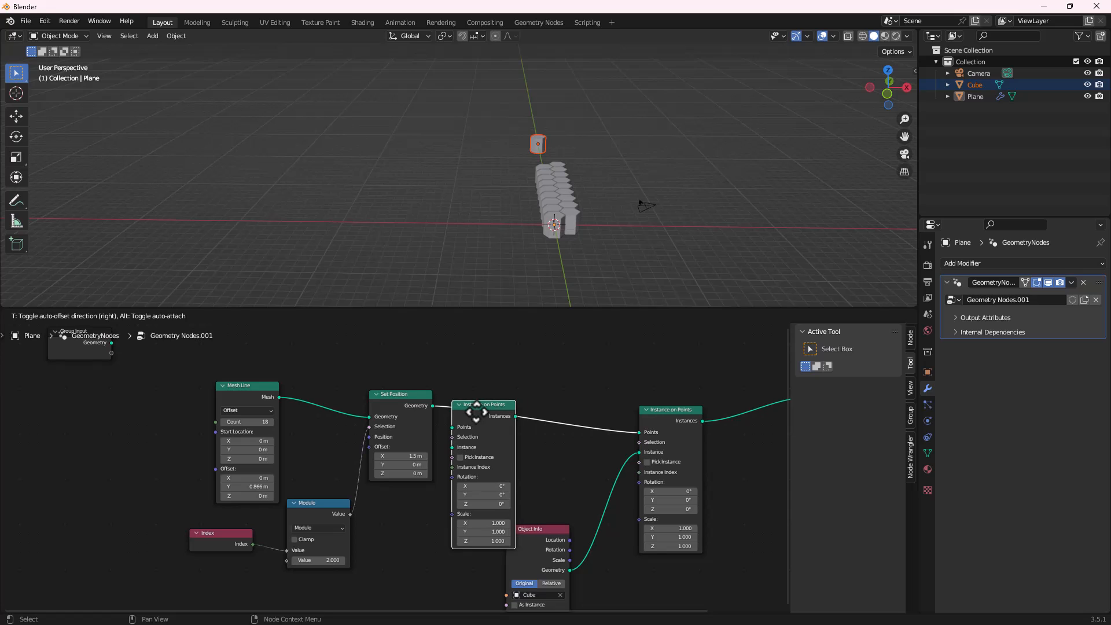
click(494, 412)
scroll(501, 430, down, 2)
drag(554, 508, 613, 554)
drag(634, 418, 687, 431)
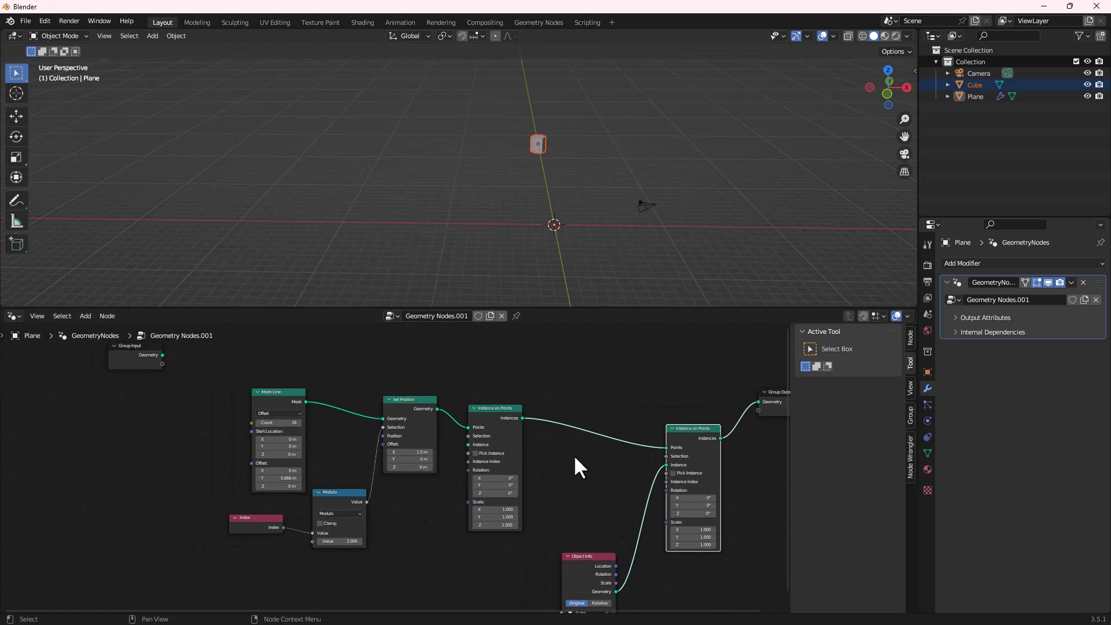
scroll(508, 481, up, 5)
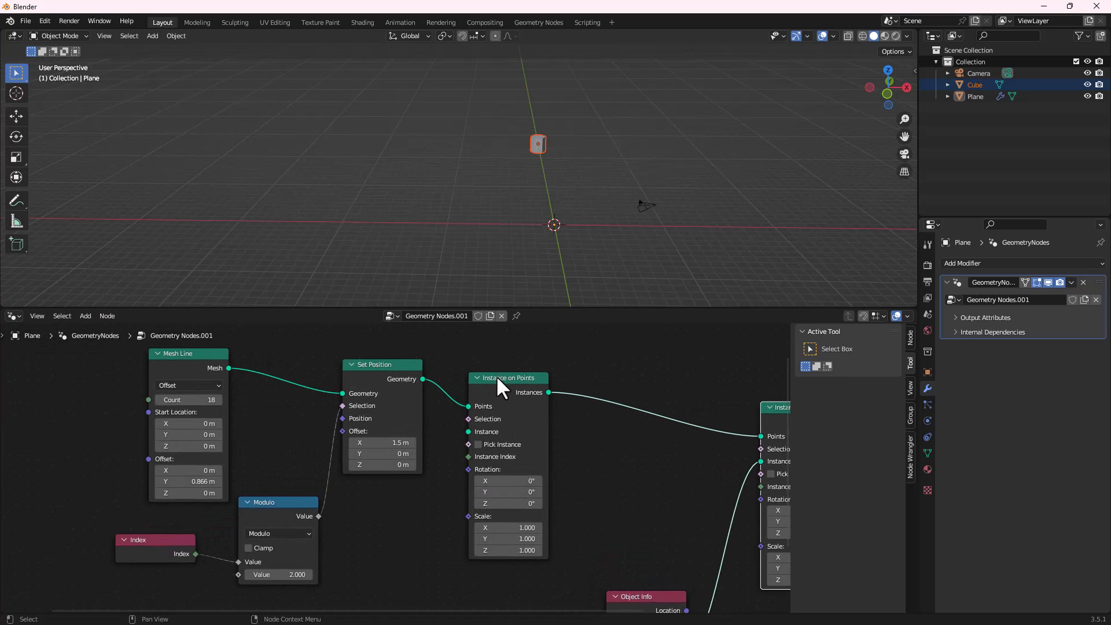
middle_drag(471, 509, 512, 500)
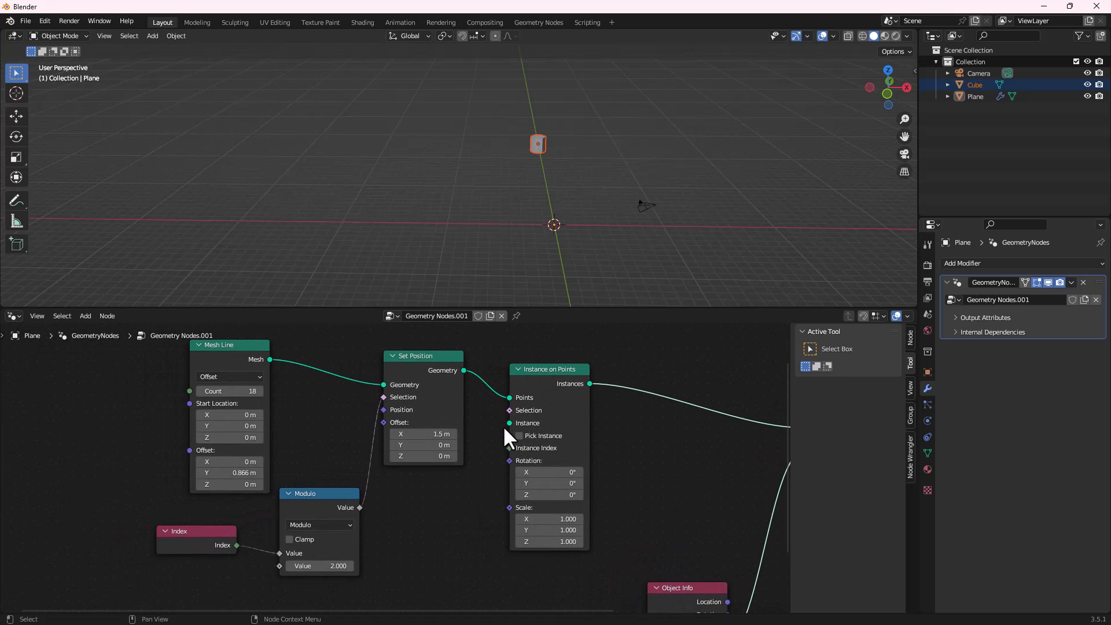
Duplicate the Mesh Line node and connect its Mesh output to the Instance input of the new Instance on Points
click(229, 353)
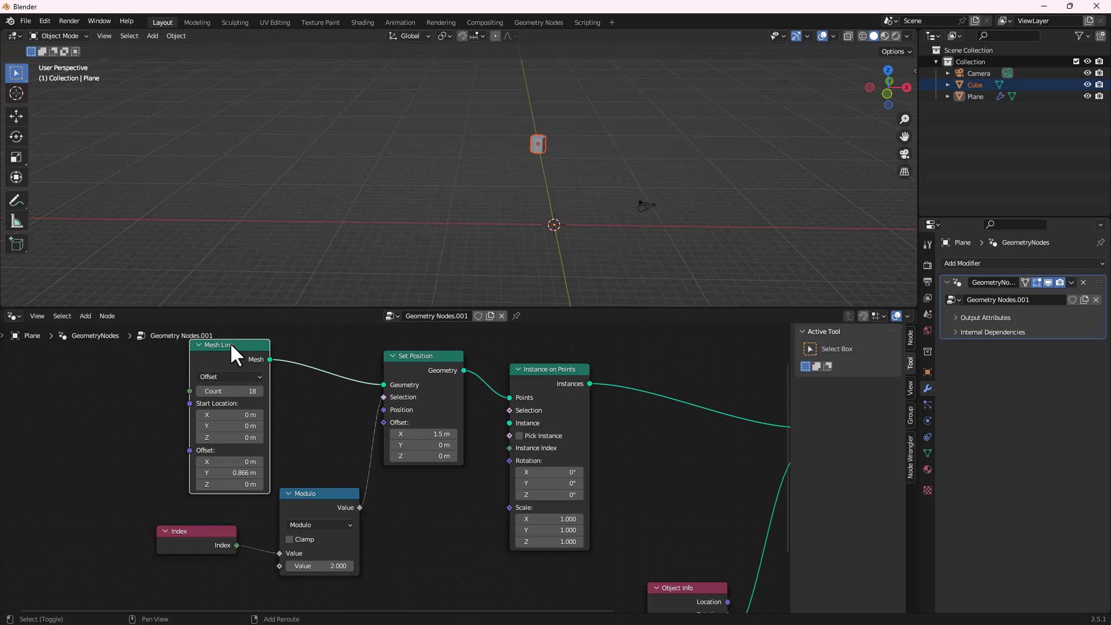
key(shift+d)
click(509, 546)
scroll(509, 546, down, 2)
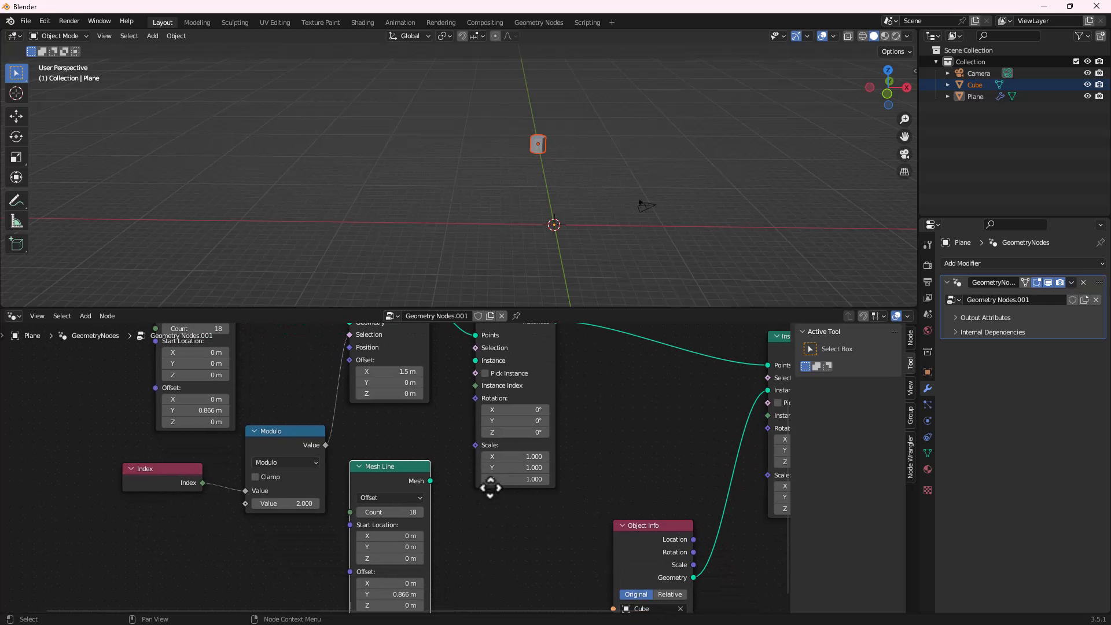
drag(480, 370, 490, 402)
scroll(463, 471, up, 2)
drag(437, 486, 492, 413)
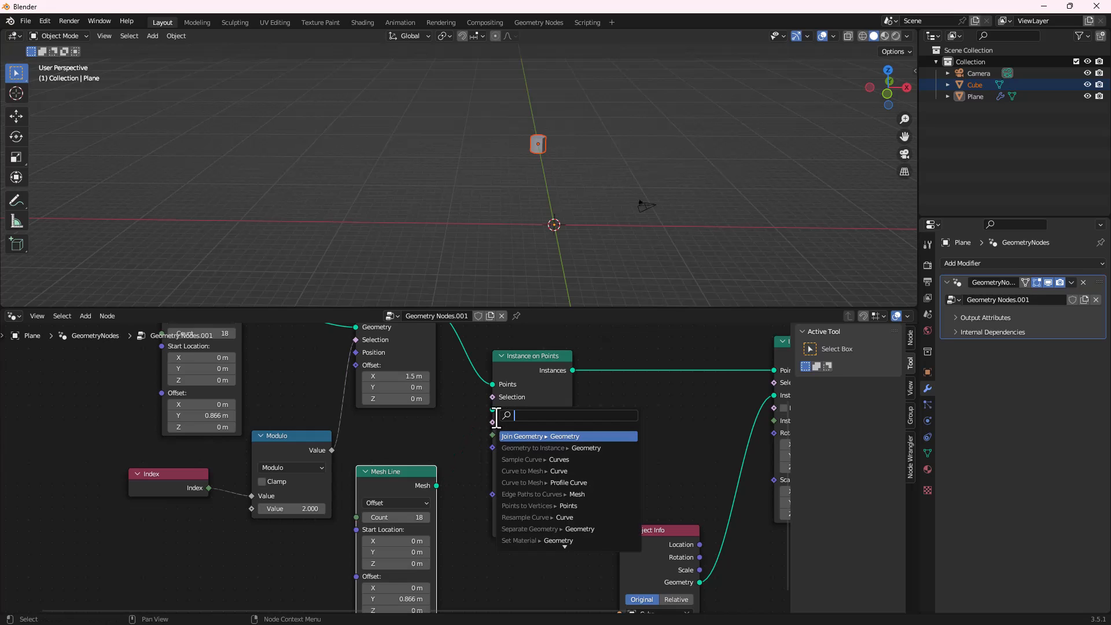
drag(436, 486, 491, 410)
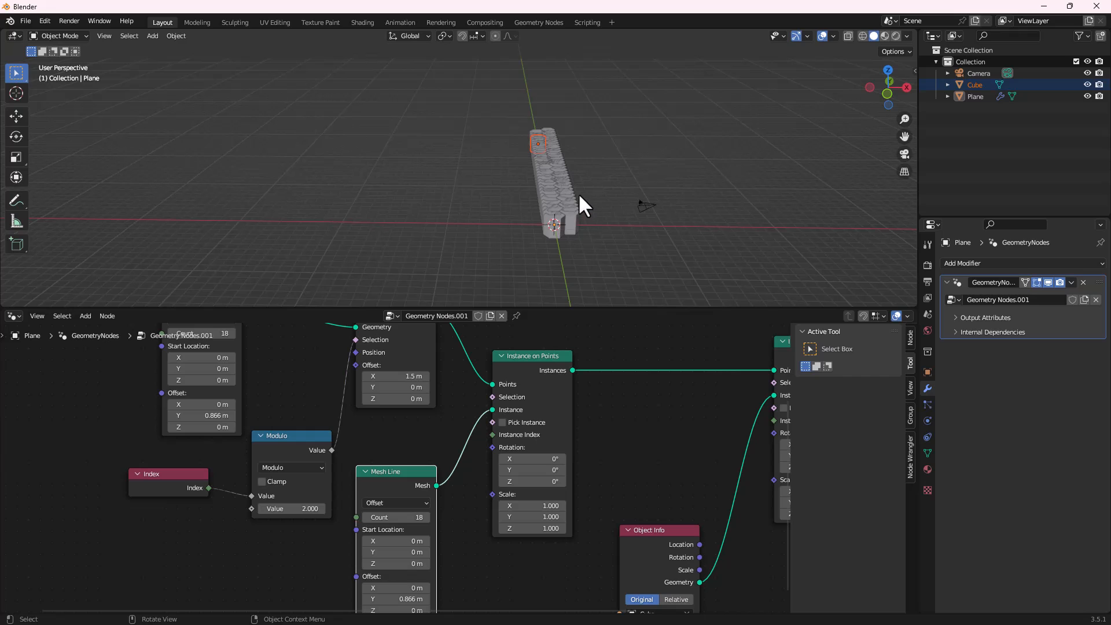
scroll(609, 102, up, 2)
middle_drag(596, 205, 574, 208)
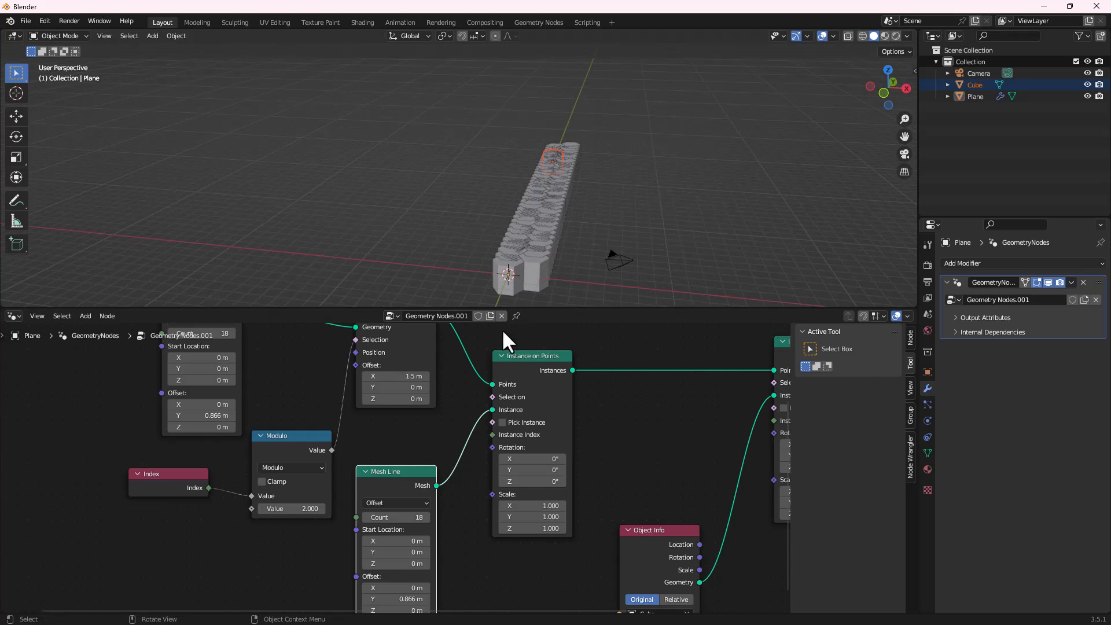
Set the duplicated Mesh Line's offset to 0 m in Y and 3 m in X
scroll(472, 507, down, 1)
middle_drag(470, 518, 453, 488)
scroll(401, 514, up, 1)
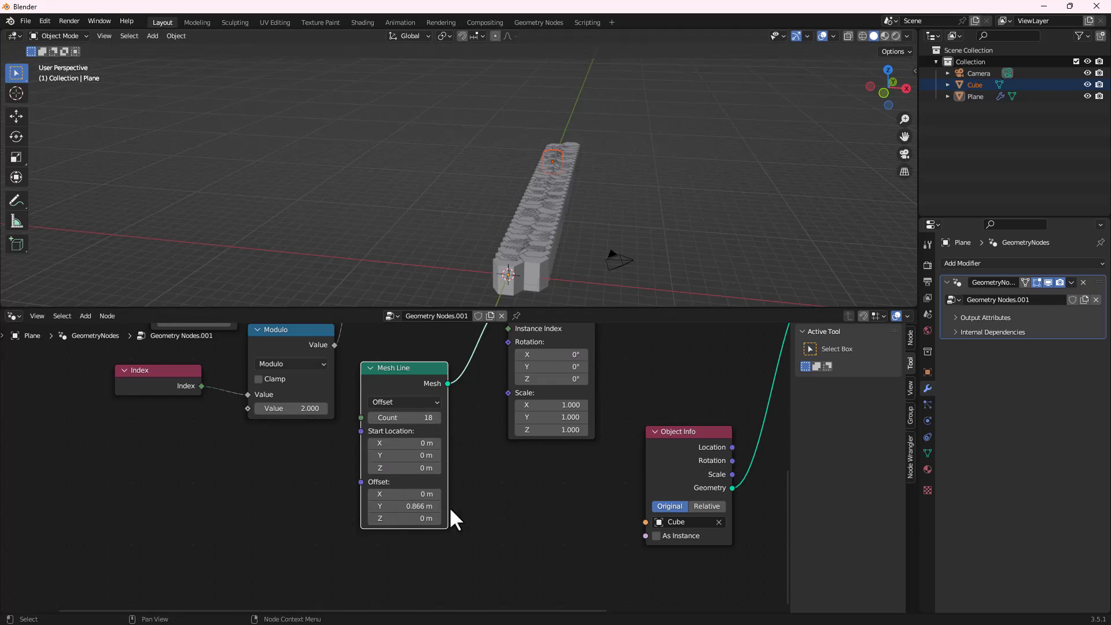
click(414, 508)
text(0)
key(Return)
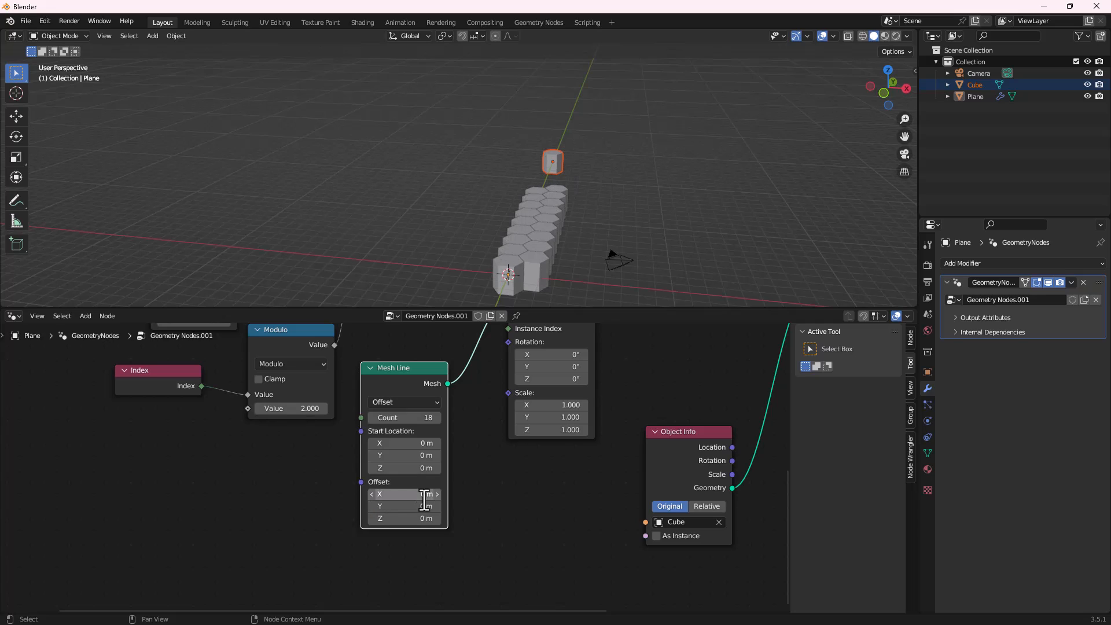
click(412, 497)
text(3)
key(Return)
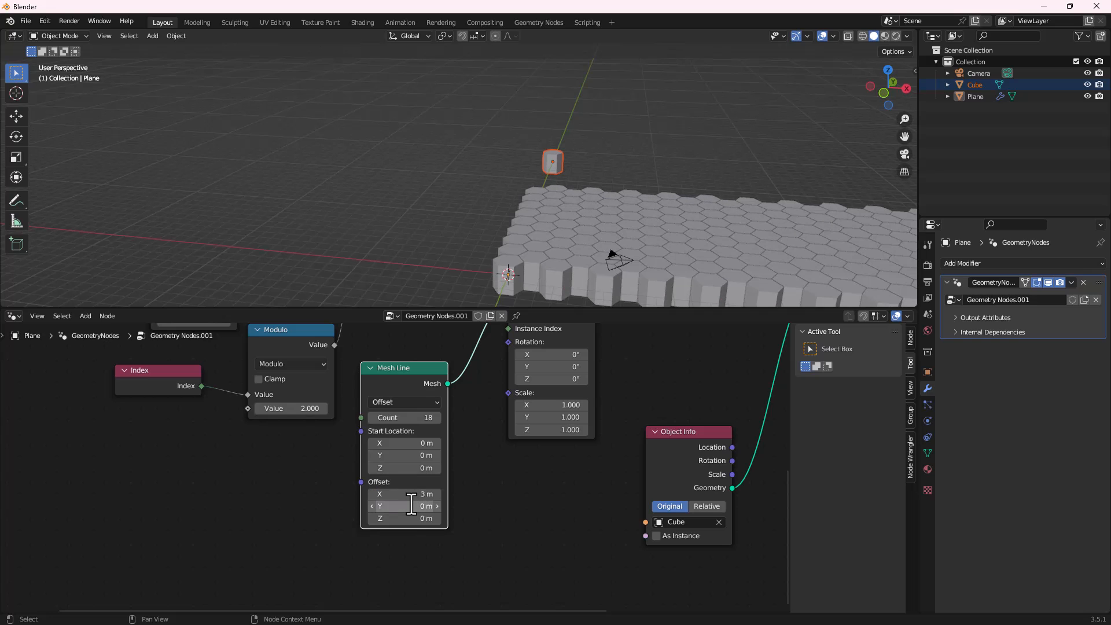
Reduce the duplicated Mesh Line's point count to 8 to narrow the honeycomb along X
scroll(631, 182, down, 3)
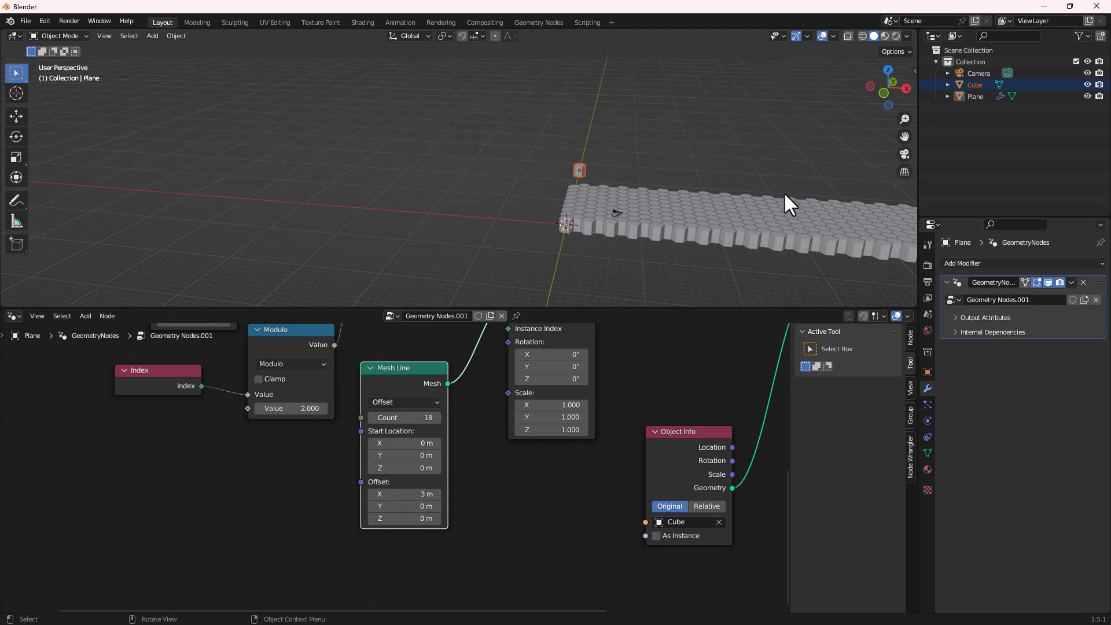
middle_drag(784, 193, 521, 202)
scroll(578, 247, up, 5)
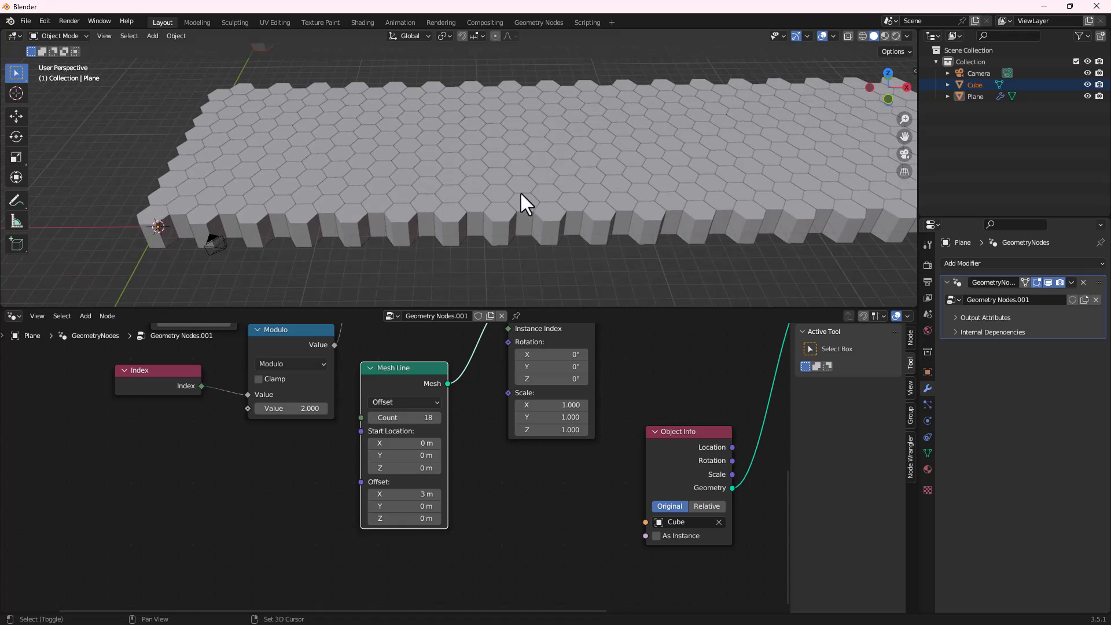
click(369, 418)
click(370, 418)
click(370, 418)
click(370, 418)
click(370, 418)
click(369, 418)
click(370, 418)
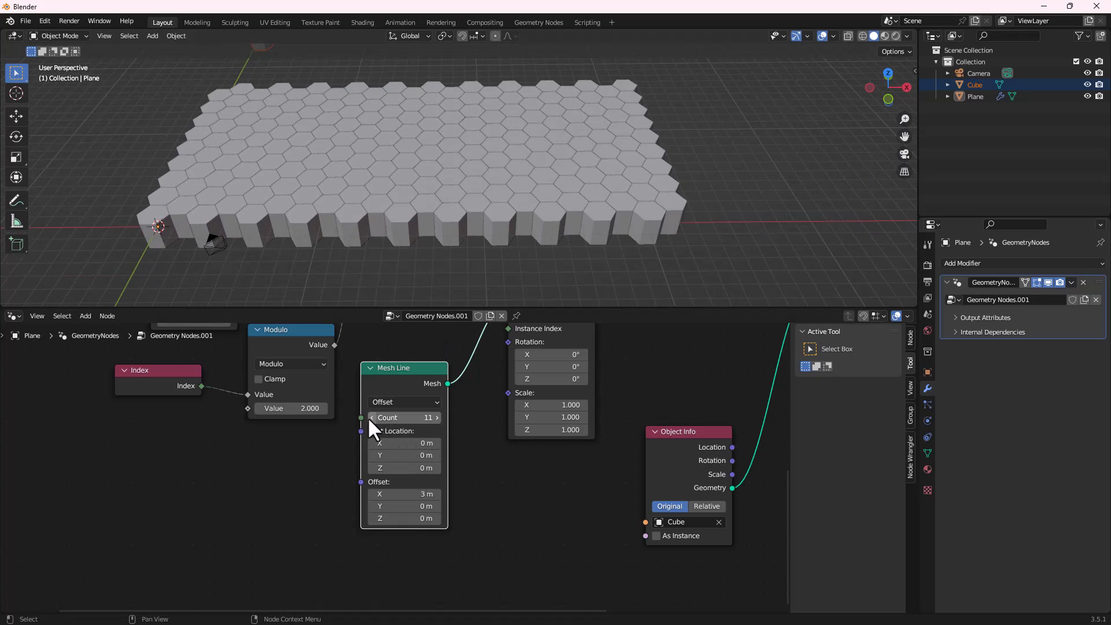
click(369, 419)
click(370, 418)
click(370, 418)
Increase the original Mesh Line's point count to 21 to extend the honeycomb along Y
scroll(299, 422, down, 2)
middle_drag(300, 422, 355, 570)
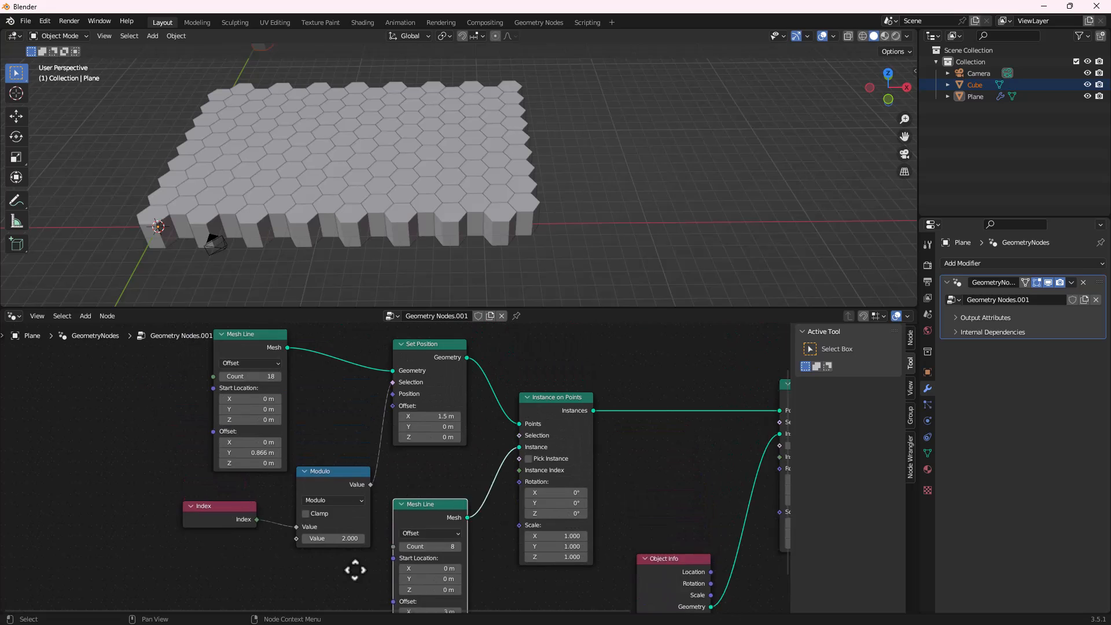
scroll(324, 509, up, 1)
click(272, 385)
click(272, 385)
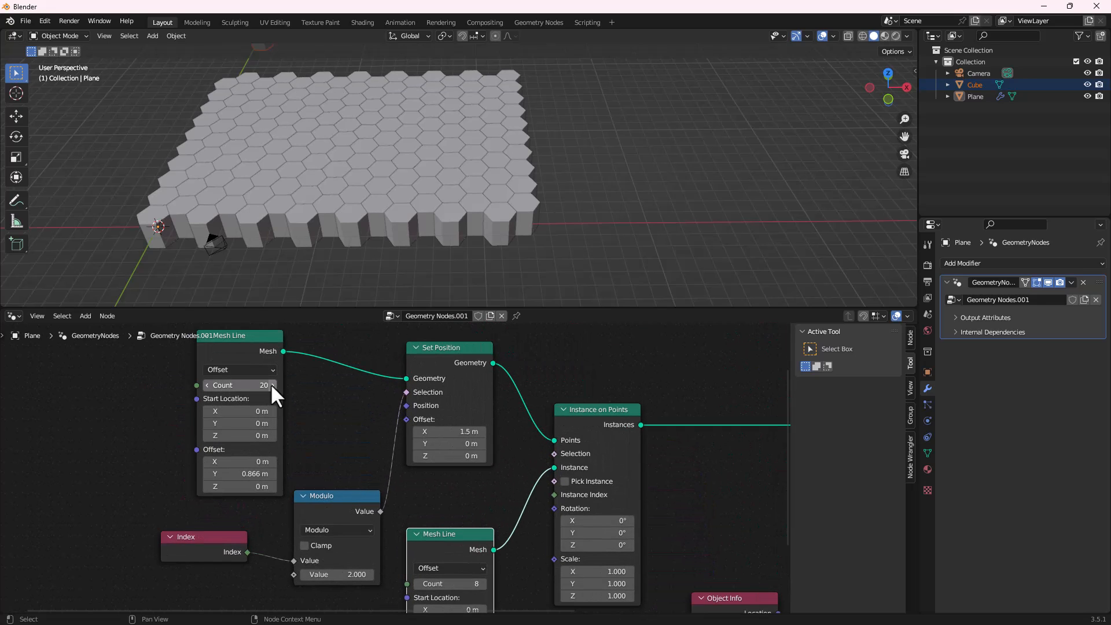
click(272, 384)
Inspect the honeycomb of hexagonal prisms from several angles, including from above and from low at the side
middle_drag(355, 248, 496, 180)
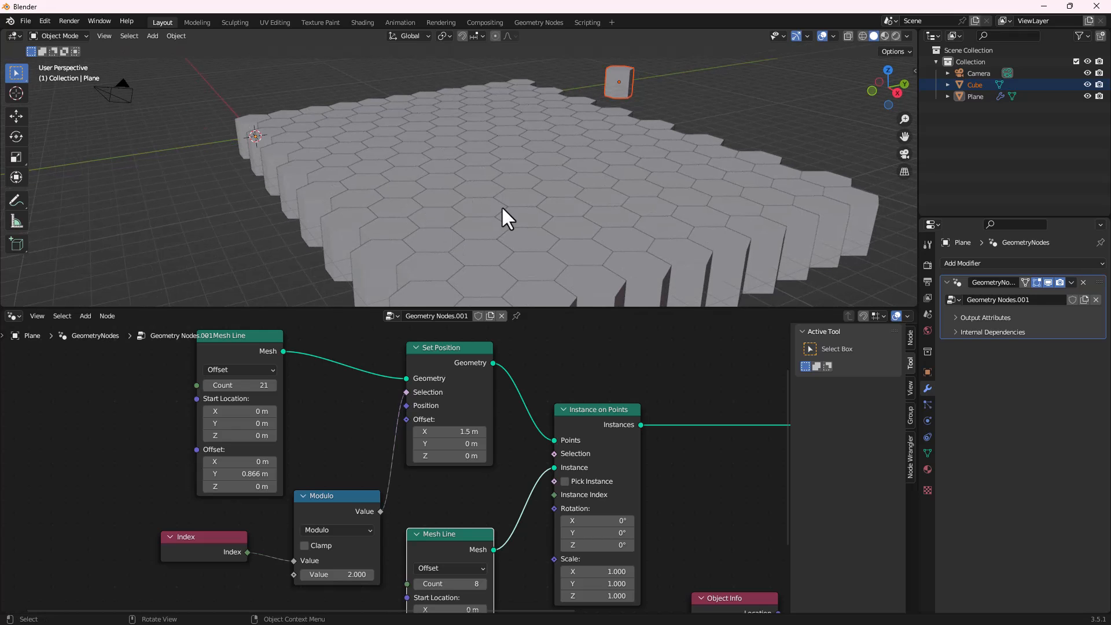
scroll(530, 135, down, 6)
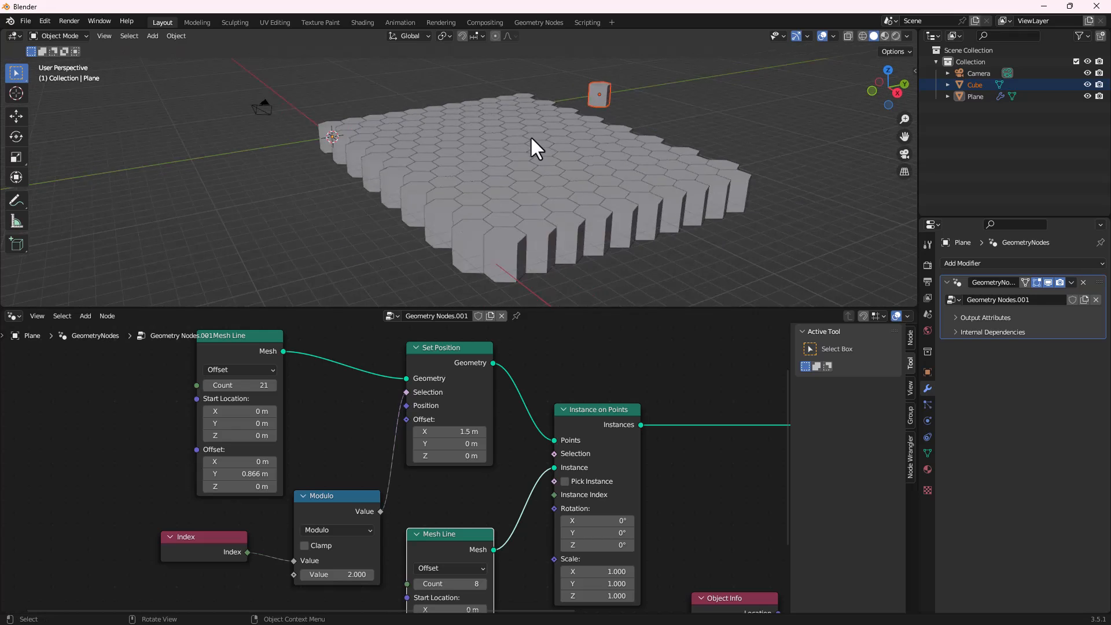
middle_drag(531, 137, 568, 253)
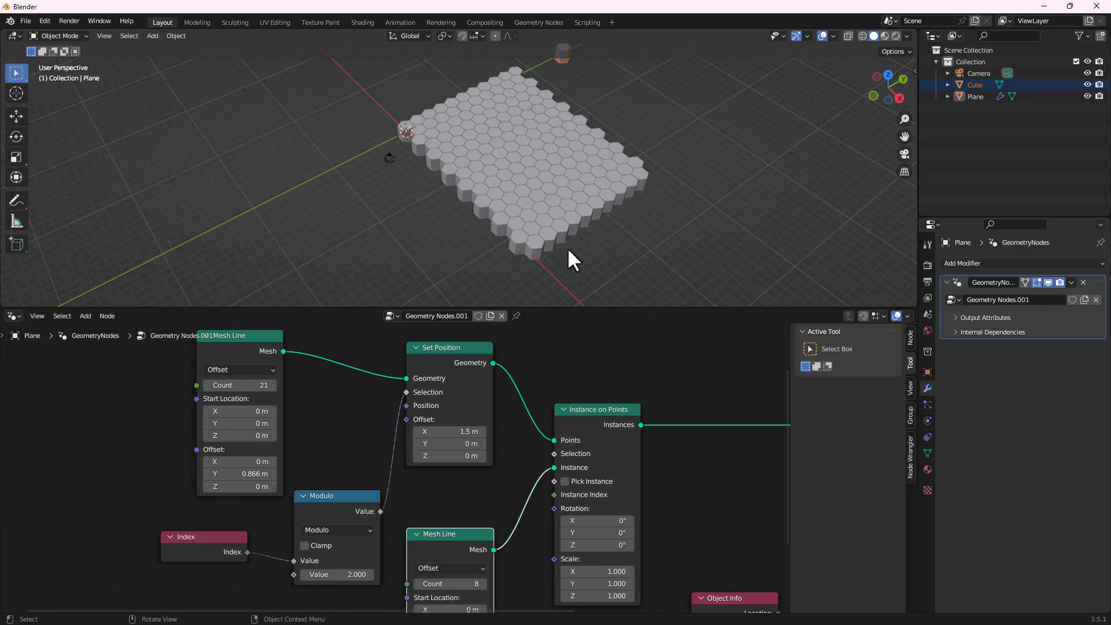
middle_drag(599, 185, 632, 141)
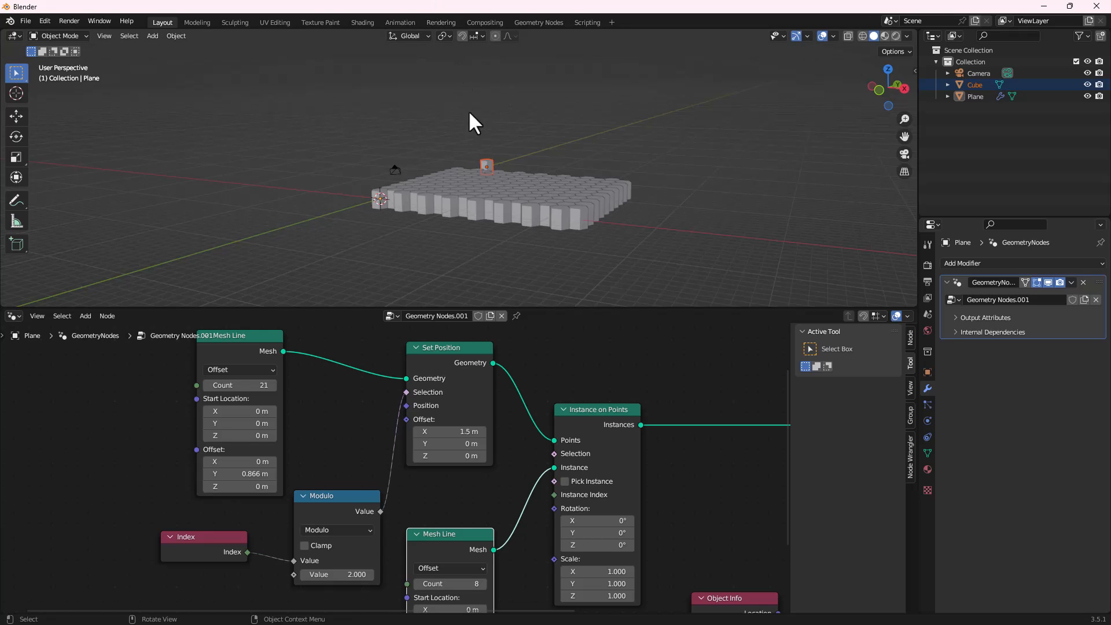
middle_drag(471, 119, 515, 183)
scroll(530, 183, up, 3)
scroll(530, 183, down, 2)
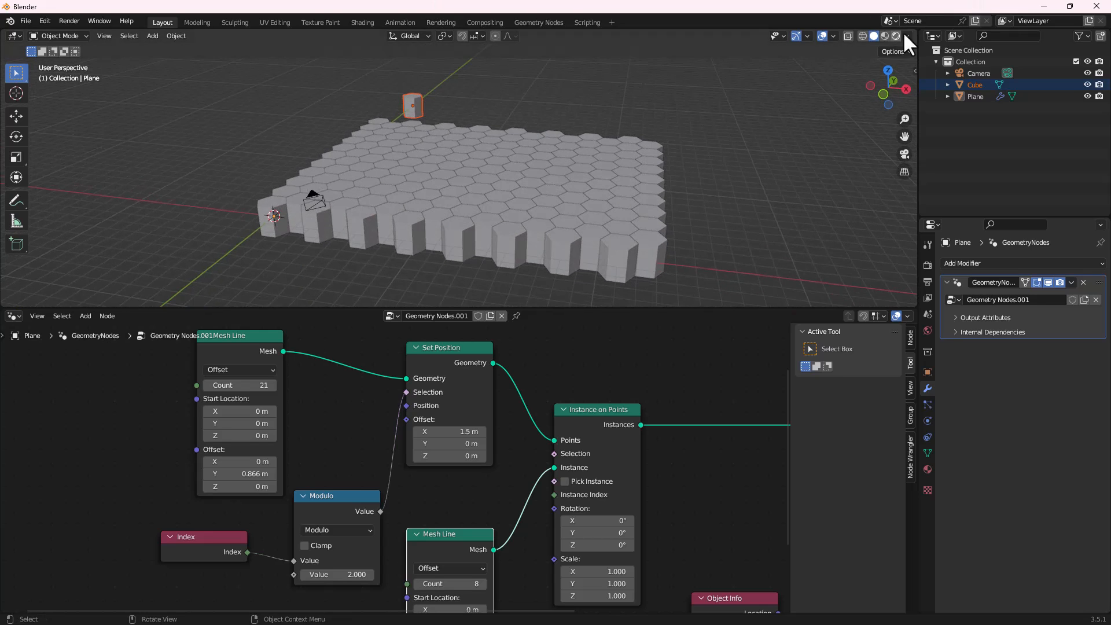
Split the 3D viewport in two and show the camera's view in the new one
drag(914, 31, 557, 194)
scroll(734, 259, up, 3)
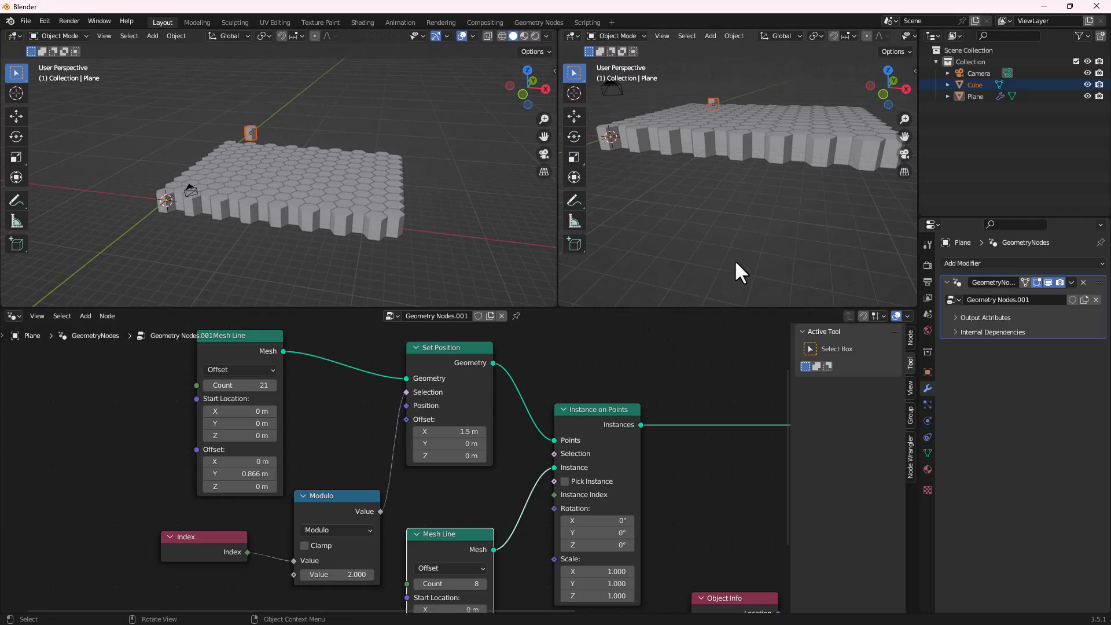
middle_drag(757, 208, 902, 148)
click(904, 152)
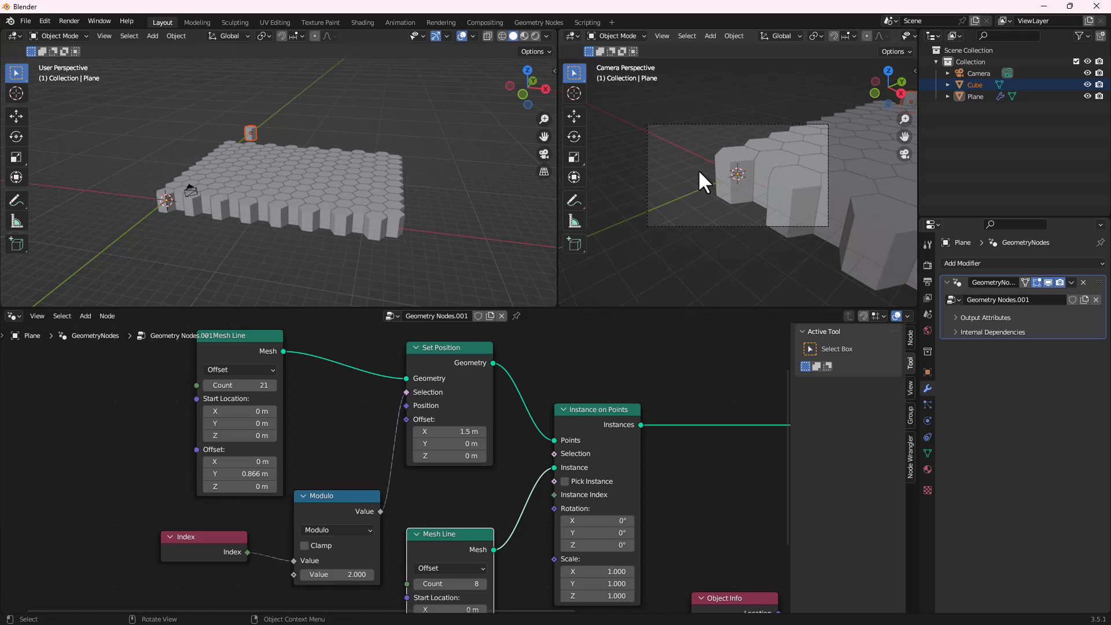
scroll(720, 174, up, 4)
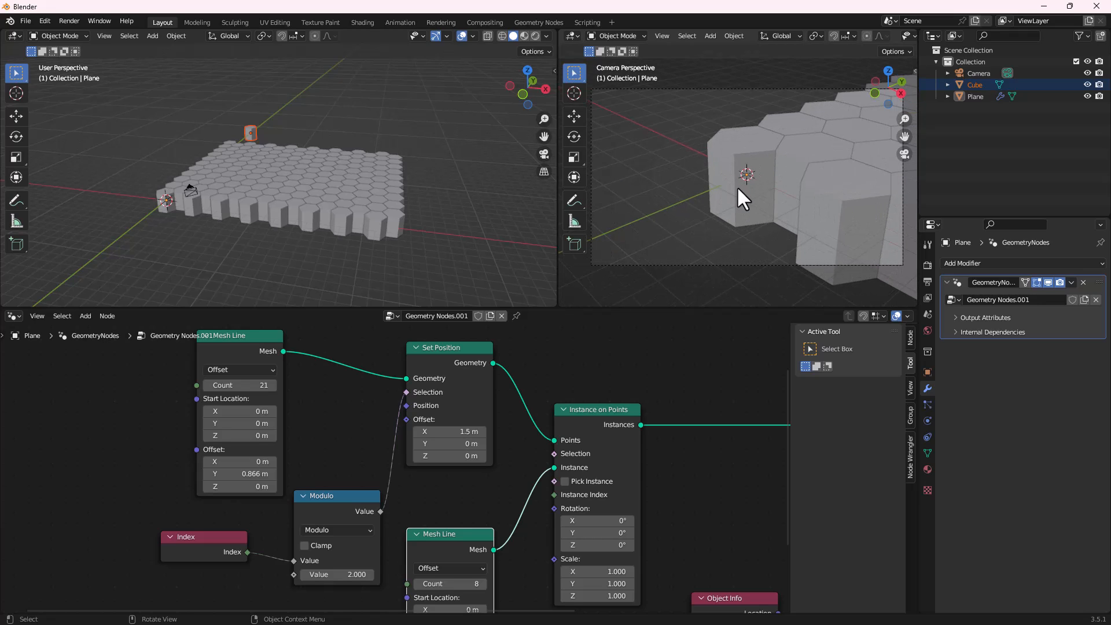
Lock the camera to the view and reframe it so the honeycomb fills the camera frame from above
key(n)
click(911, 143)
click(906, 125)
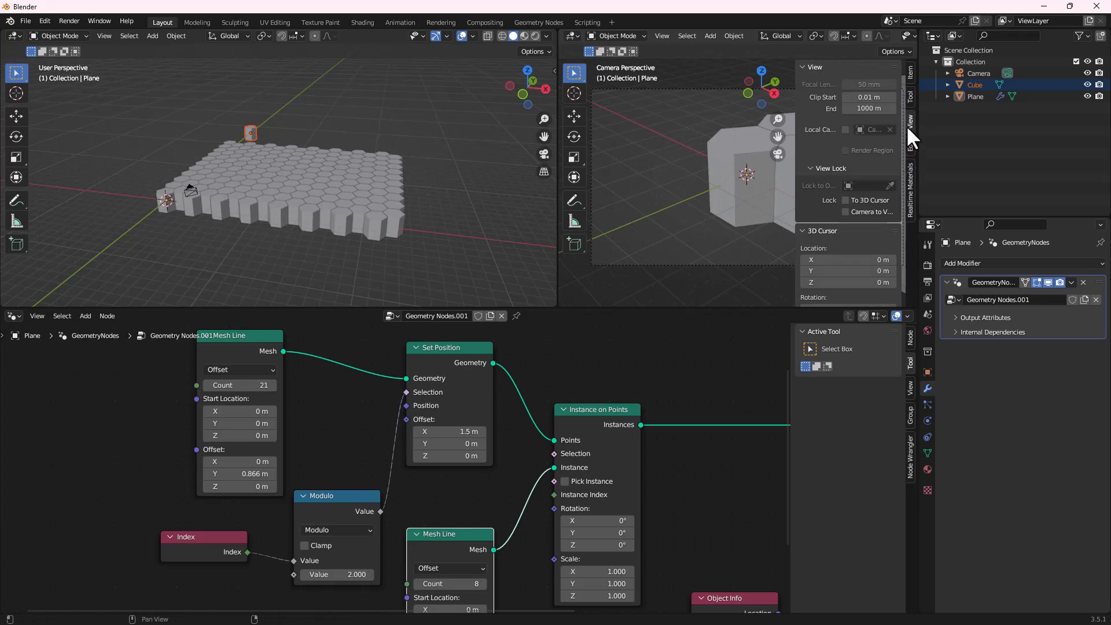
click(845, 212)
key(n)
middle_drag(622, 221, 770, 230)
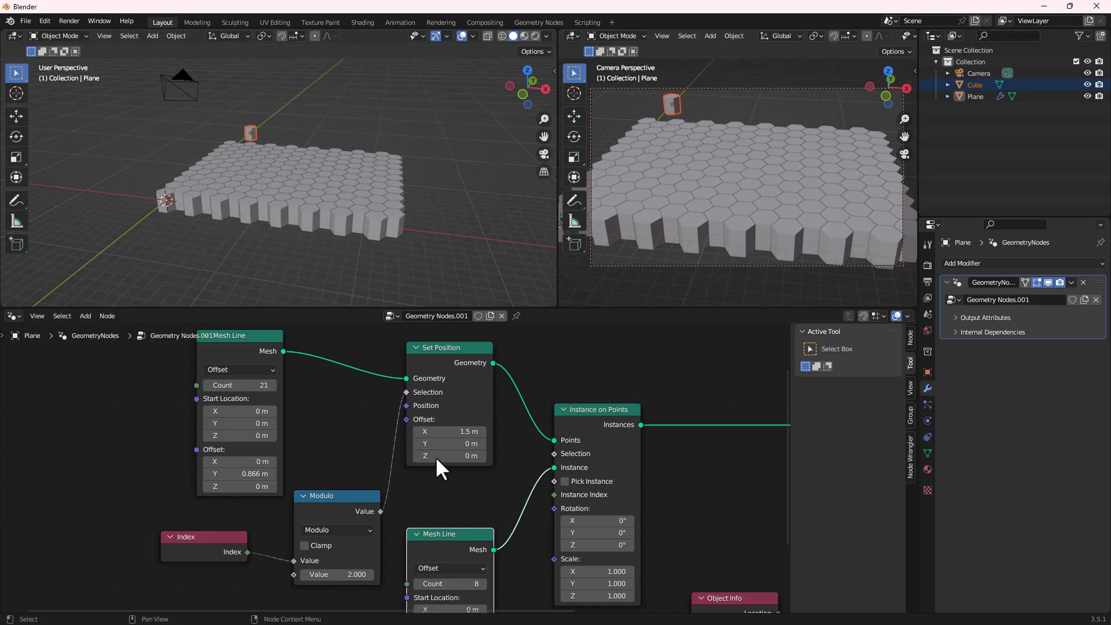
Move the Group Output, second Instance on Points and Object Info nodes away from the first Instance on Points node to make room
scroll(500, 485, down, 2)
scroll(500, 484, down, 3)
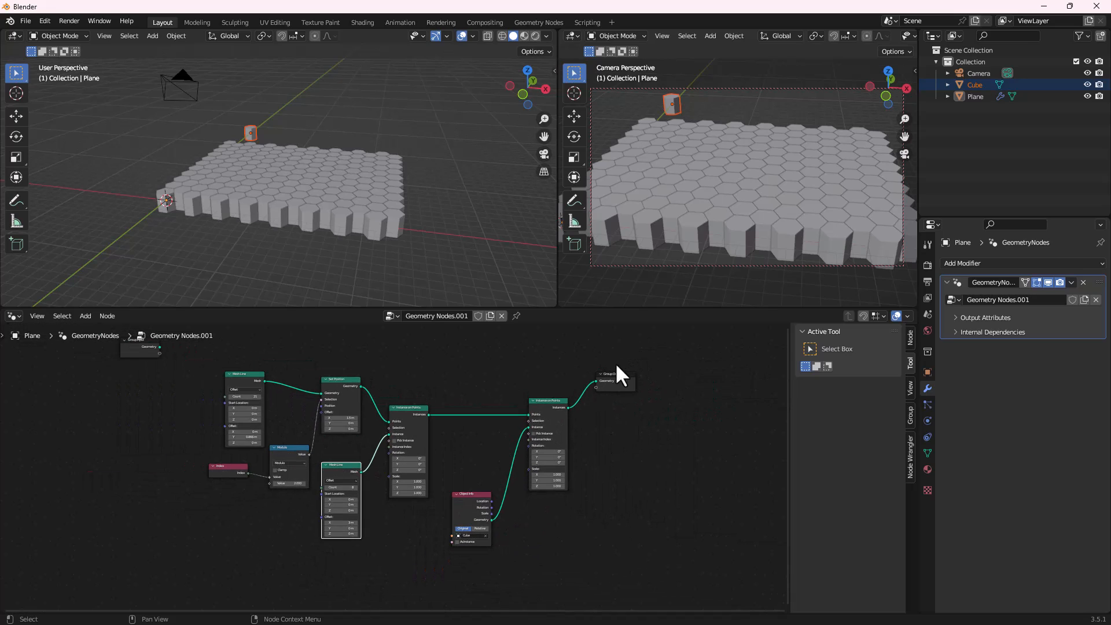
drag(616, 370, 656, 377)
drag(556, 399, 591, 408)
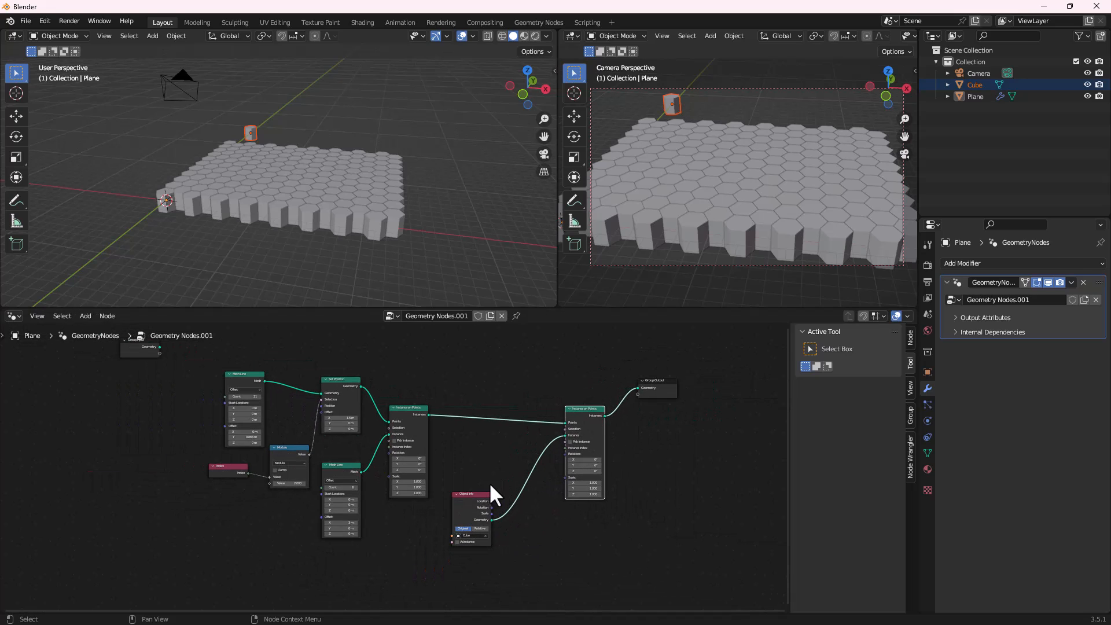
drag(489, 493, 534, 499)
Insert a Realize Instances node on the link between the two Instance on Points nodes
scroll(419, 415, up, 3)
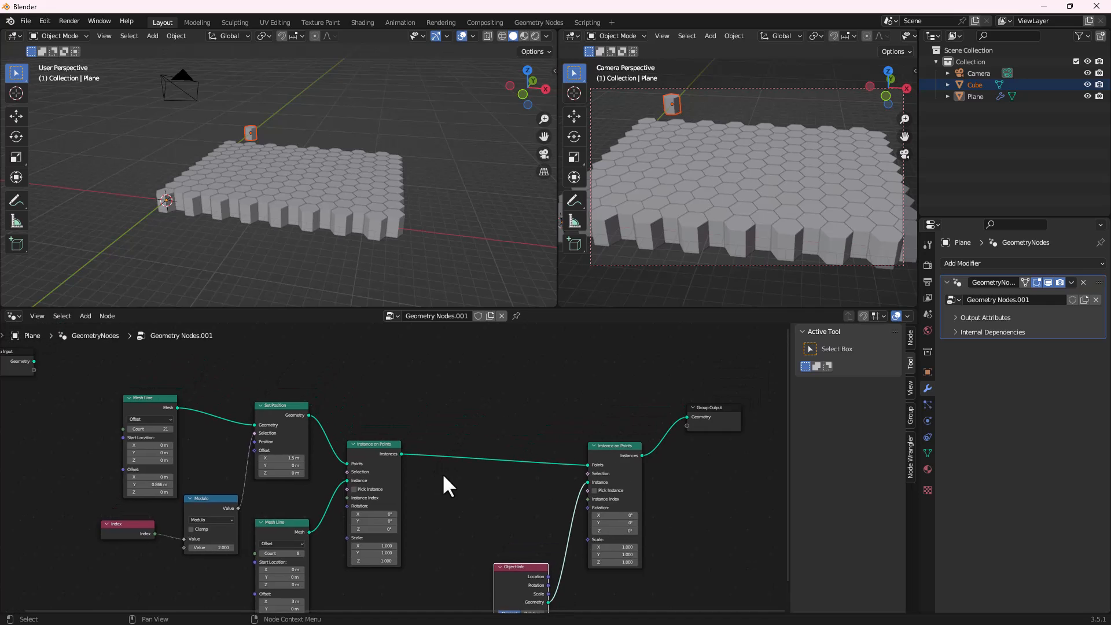
scroll(459, 499, up, 2)
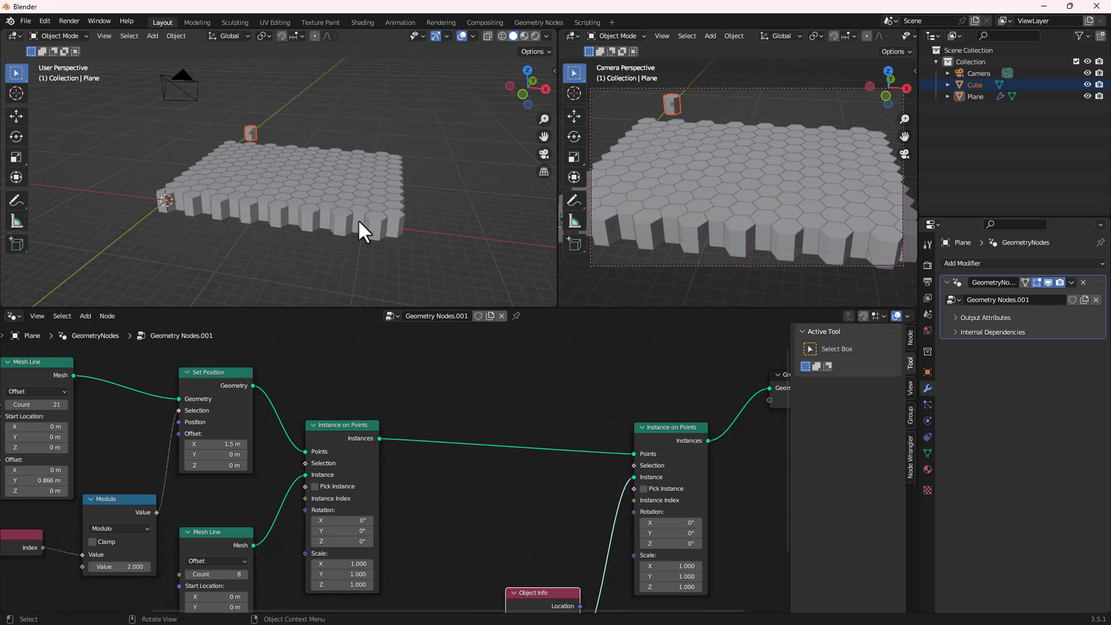
key(shift+a)
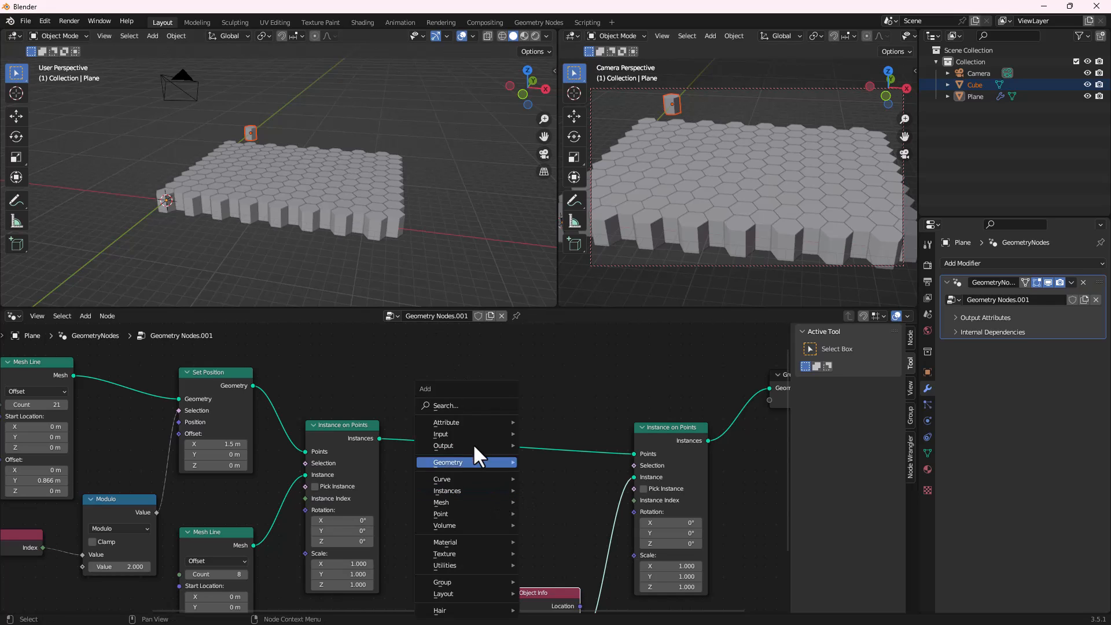
click(467, 404)
text(instanc)
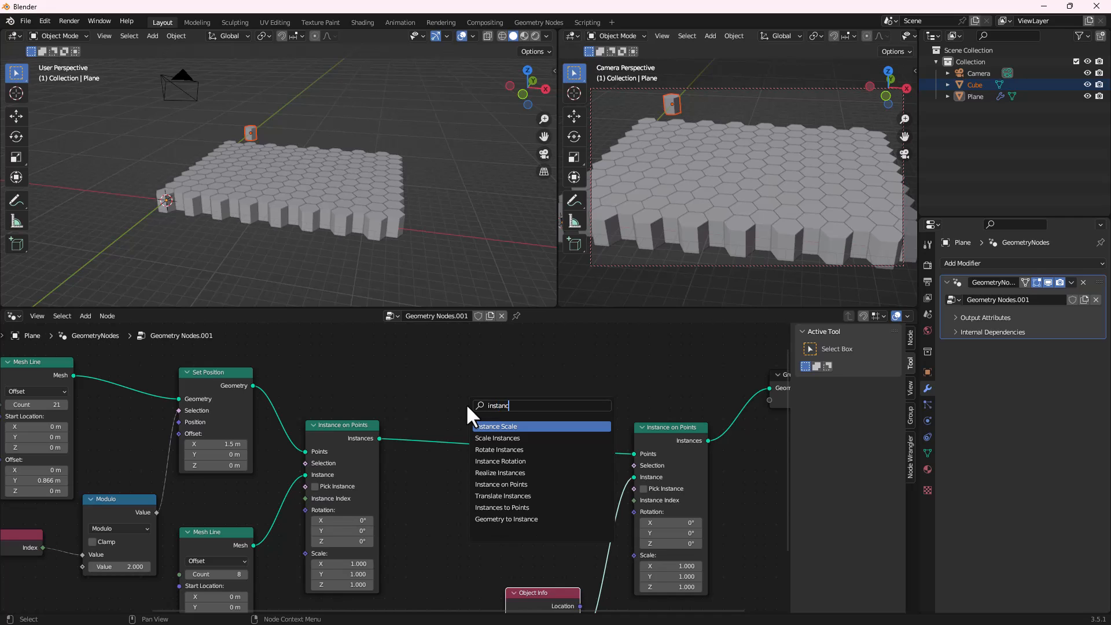
text(s)
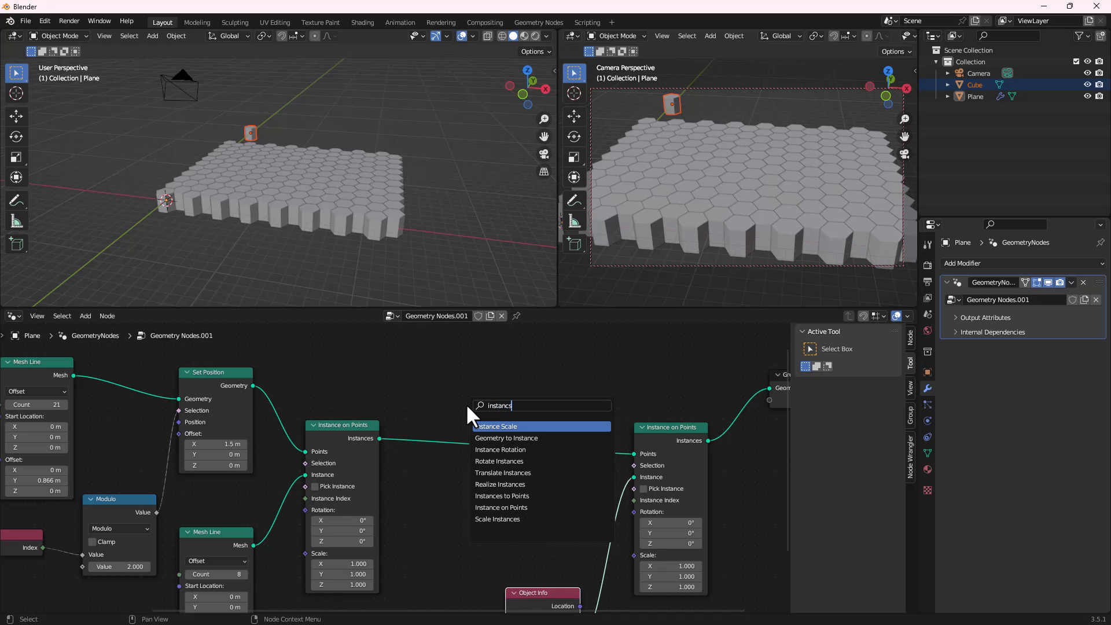
click(509, 484)
click(466, 499)
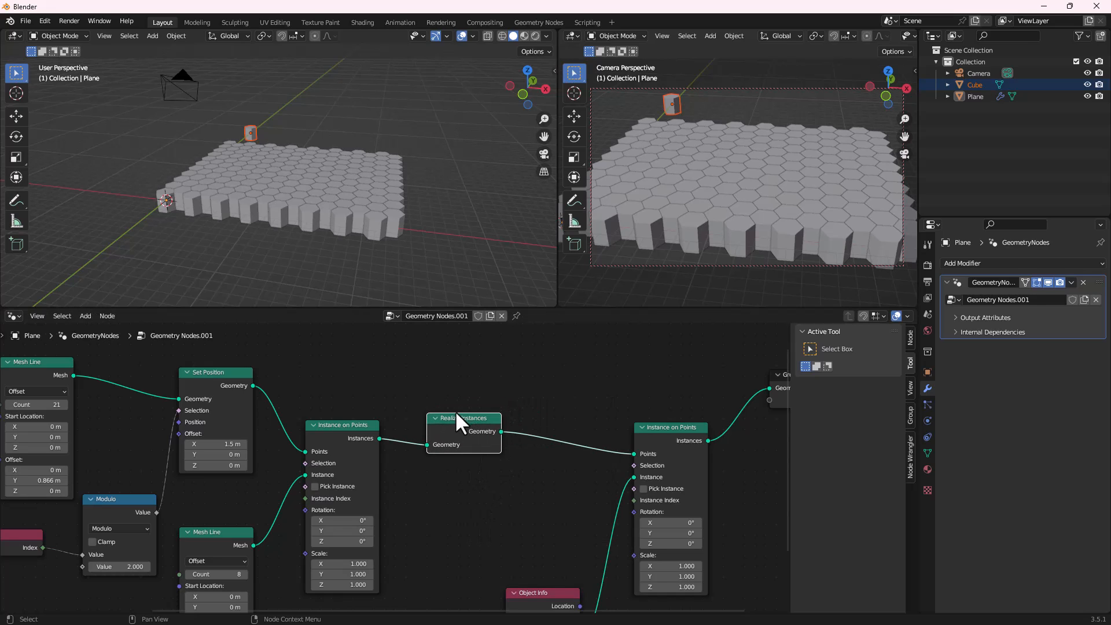
Tidy the node tree by bringing Object Info and the second Instance on Points closer to Realize Instances and moving Group Output farther away
scroll(502, 433, down, 4)
middle_drag(501, 435, 423, 398)
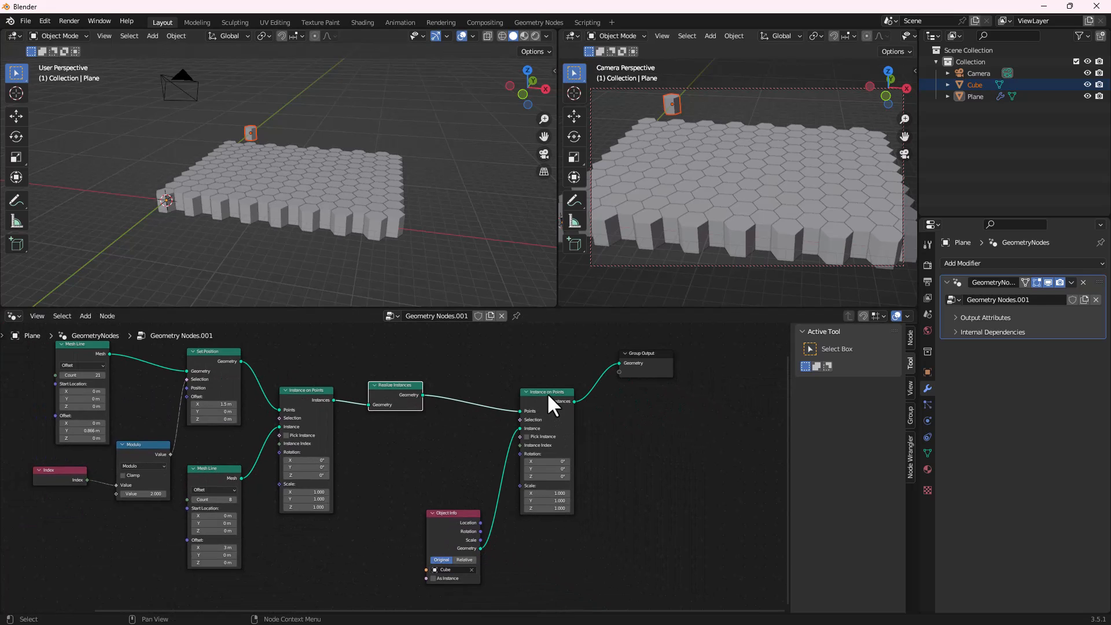
drag(547, 392, 533, 398)
drag(443, 513, 393, 458)
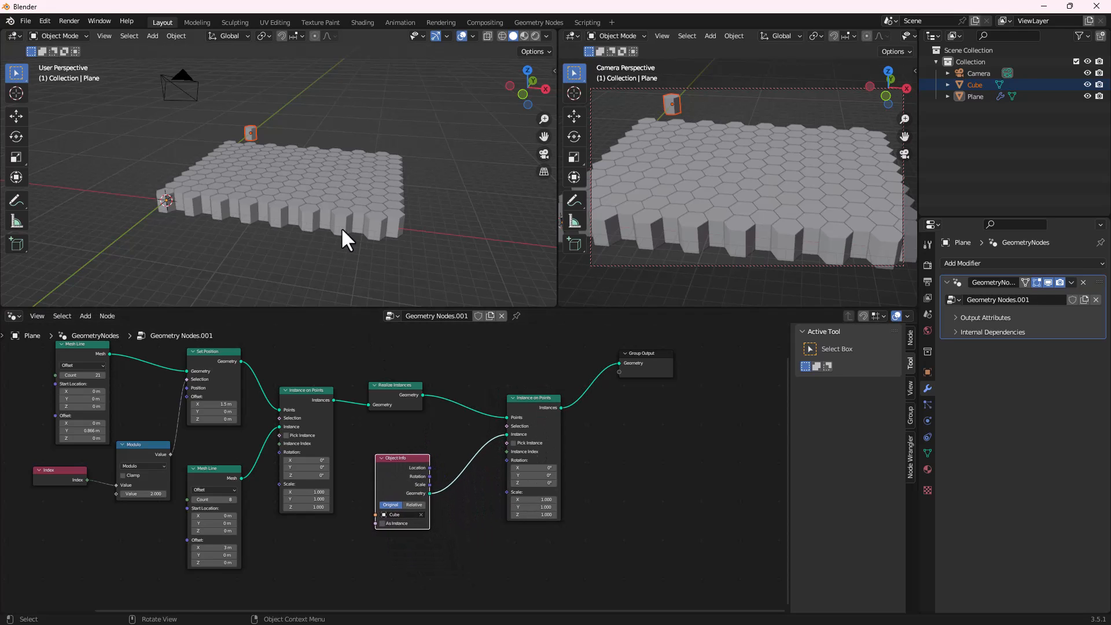
drag(651, 364, 680, 366)
drag(558, 401, 525, 399)
scroll(284, 197, up, 4)
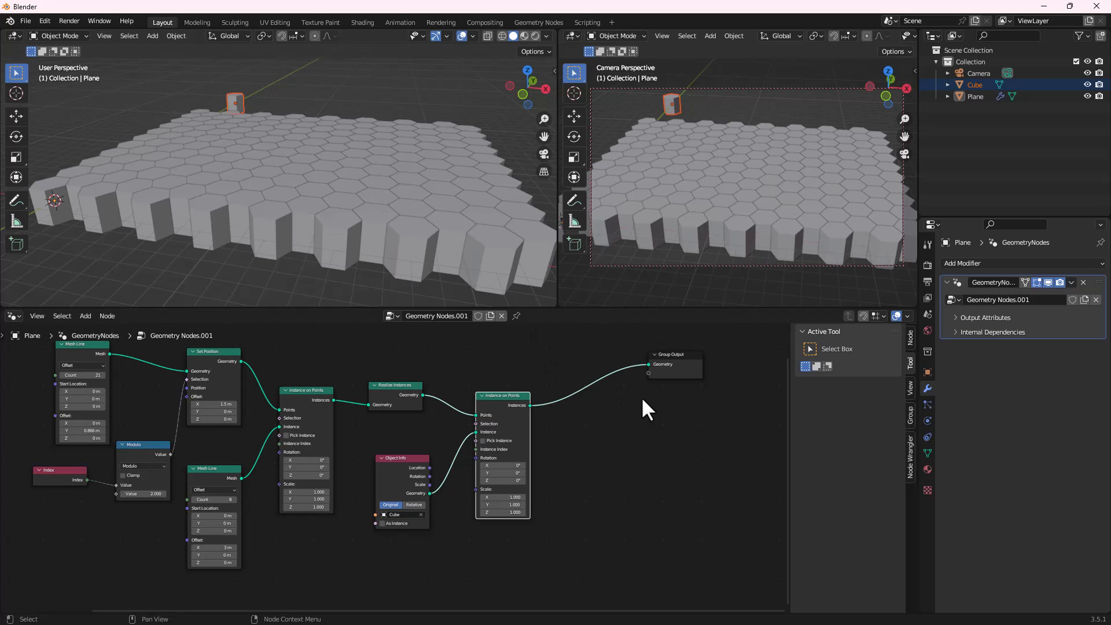
scroll(640, 396, down, 2)
drag(589, 366, 639, 370)
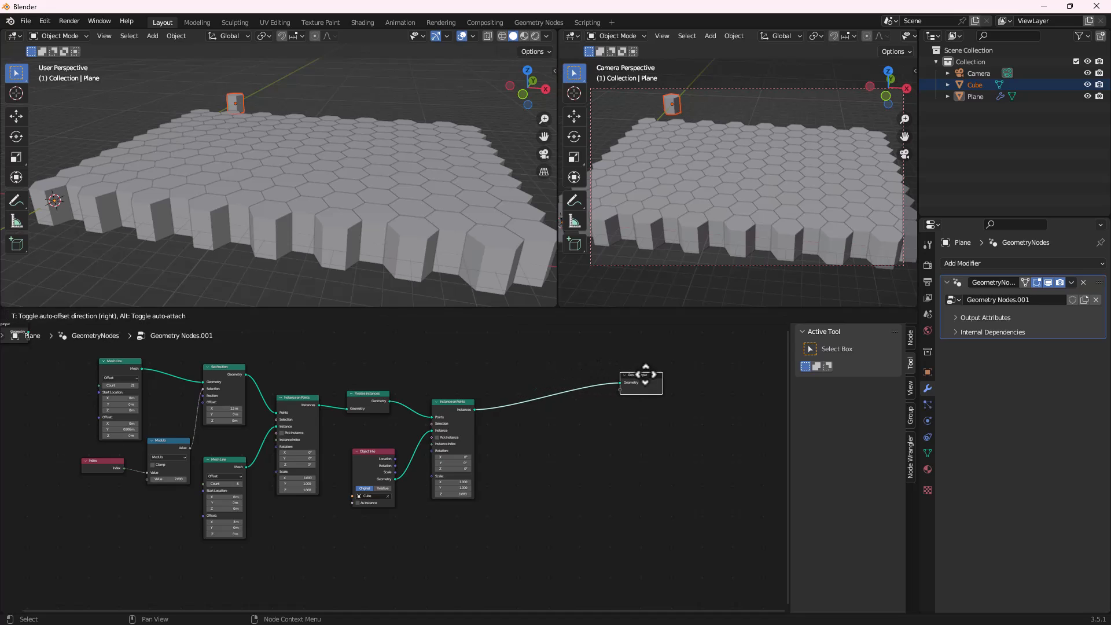
scroll(327, 200, down, 2)
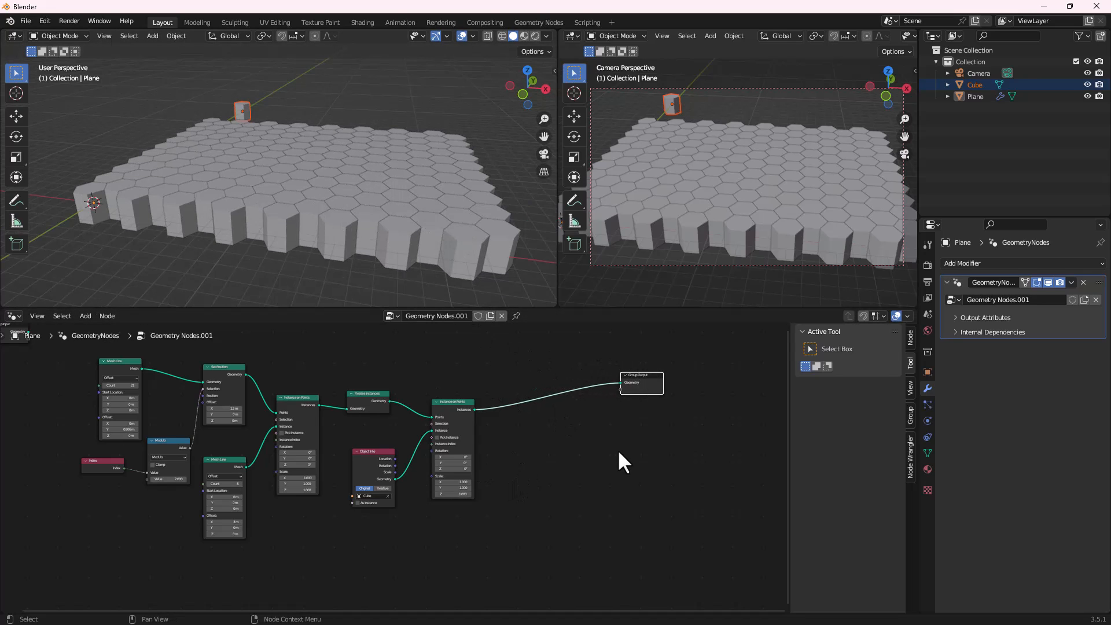
Insert a Translate Instances node between the second Instance on Points node and Group Output, leaving space before it
scroll(498, 445, up, 2)
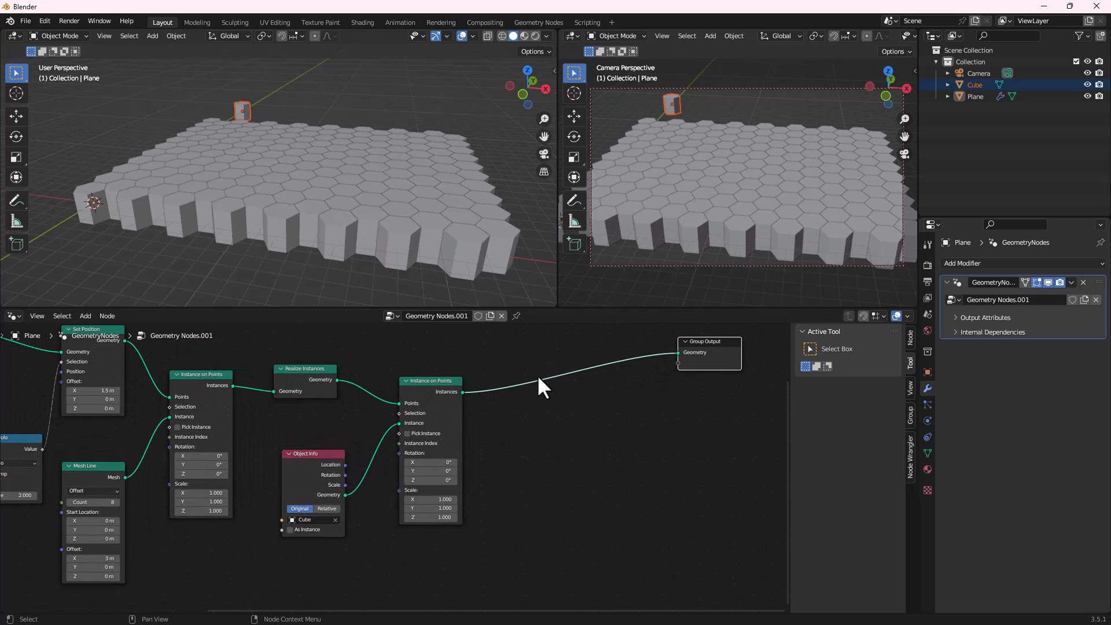
key(shift+a)
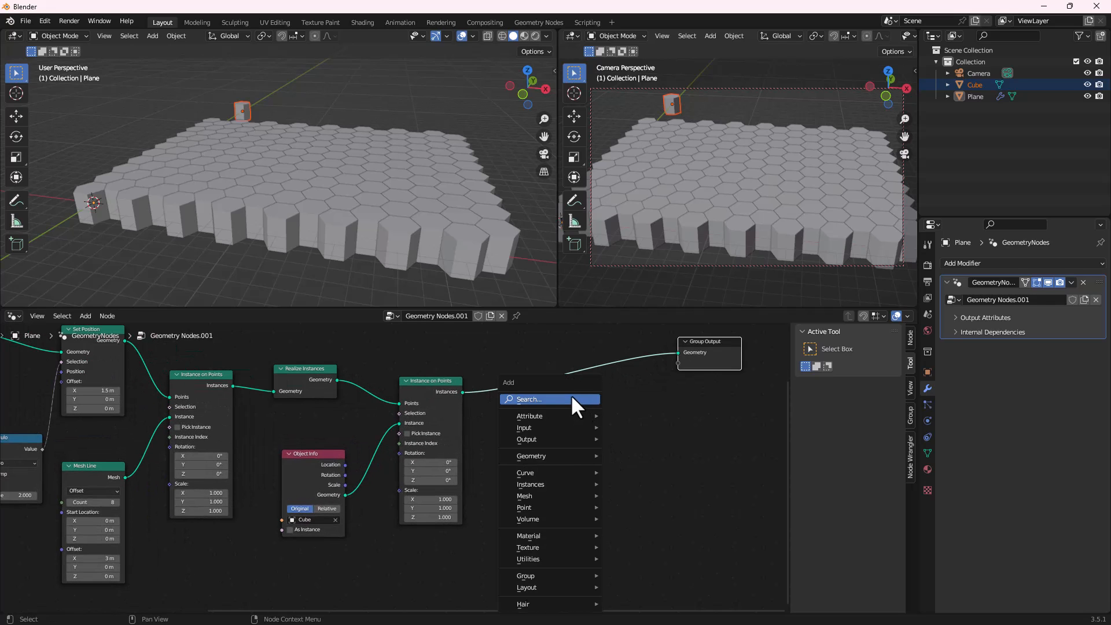
click(572, 399)
text(trans)
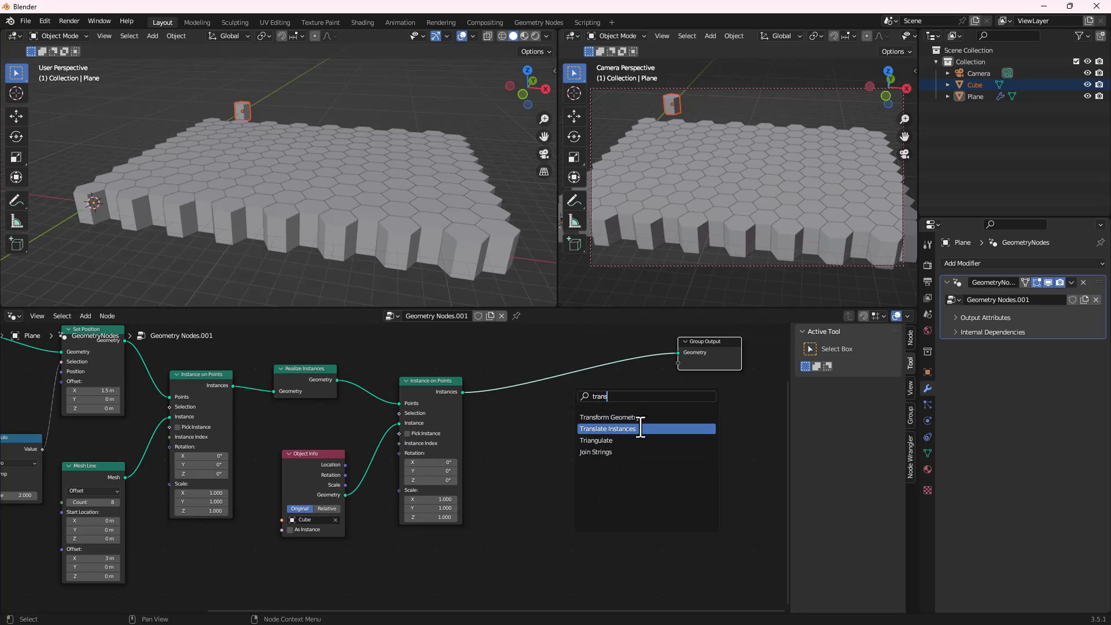
click(636, 428)
click(573, 399)
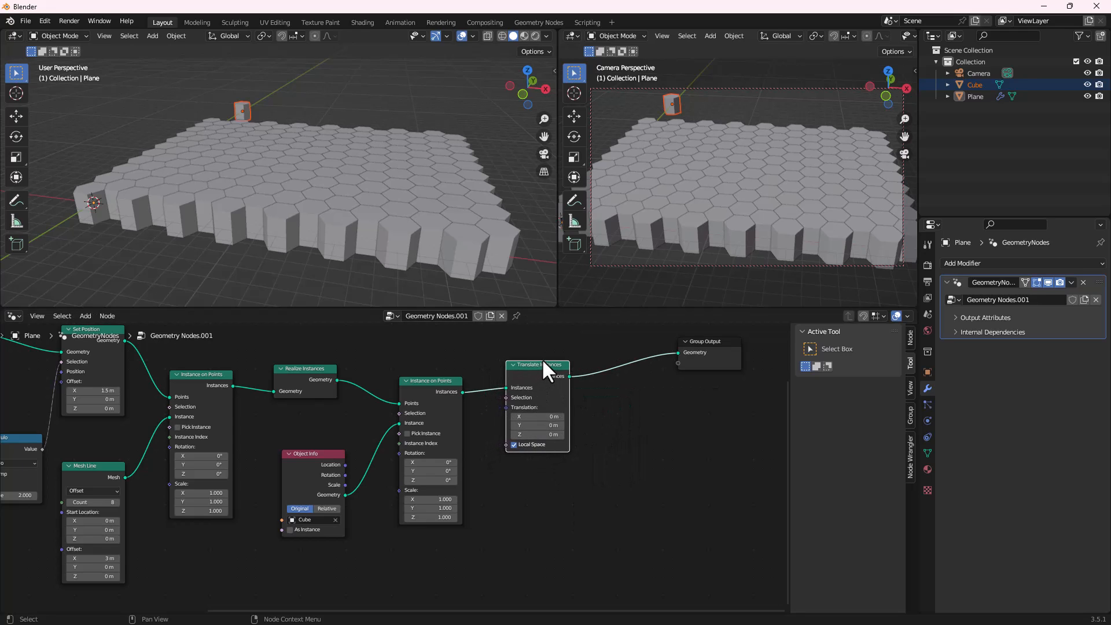
drag(550, 367, 609, 391)
scroll(585, 393, up, 2)
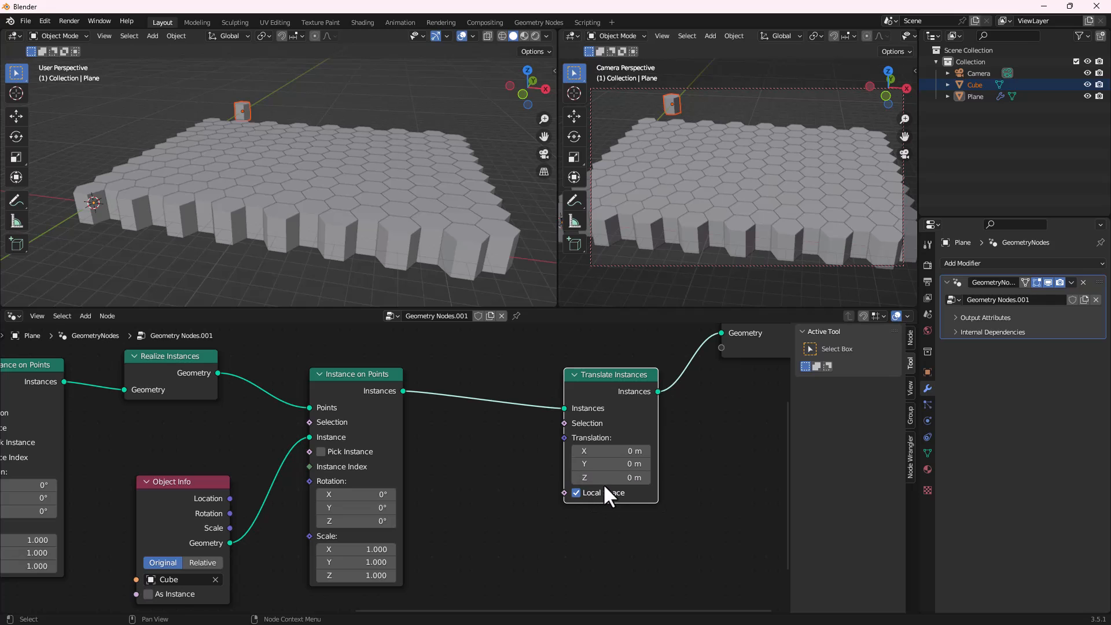
Try shifting the instances along Z with the Translate Instances node and undo the change
scroll(339, 283, down, 4)
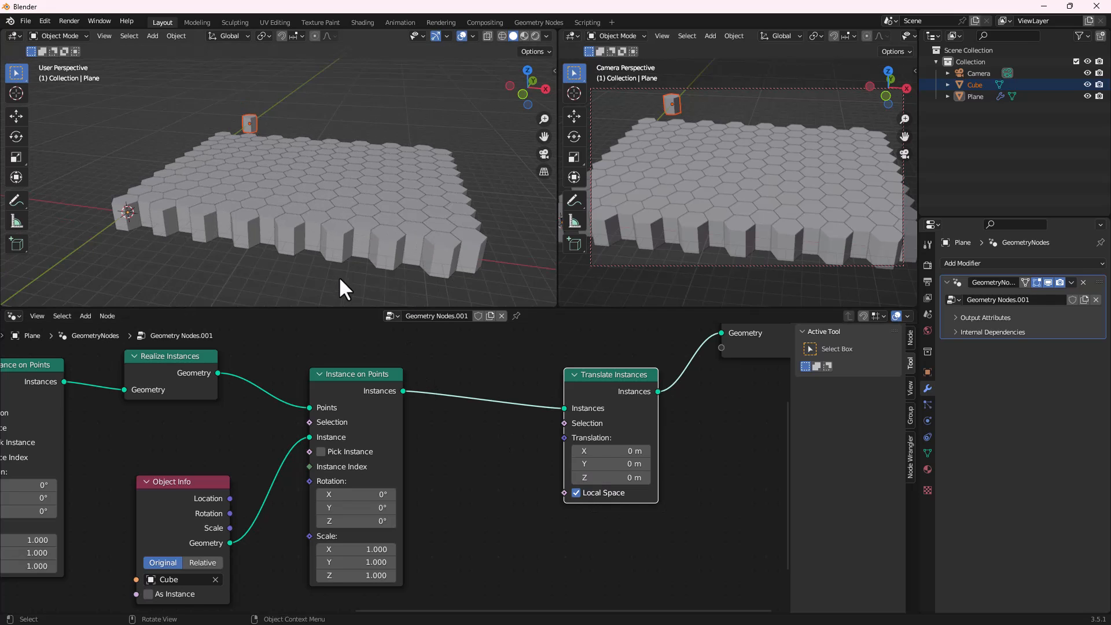
mouse_move(613, 477)
mouse_down()
mouse_move(582, 478)
mouse_move(610, 478)
mouse_move(600, 477)
mouse_up()
key(ctrl+z)
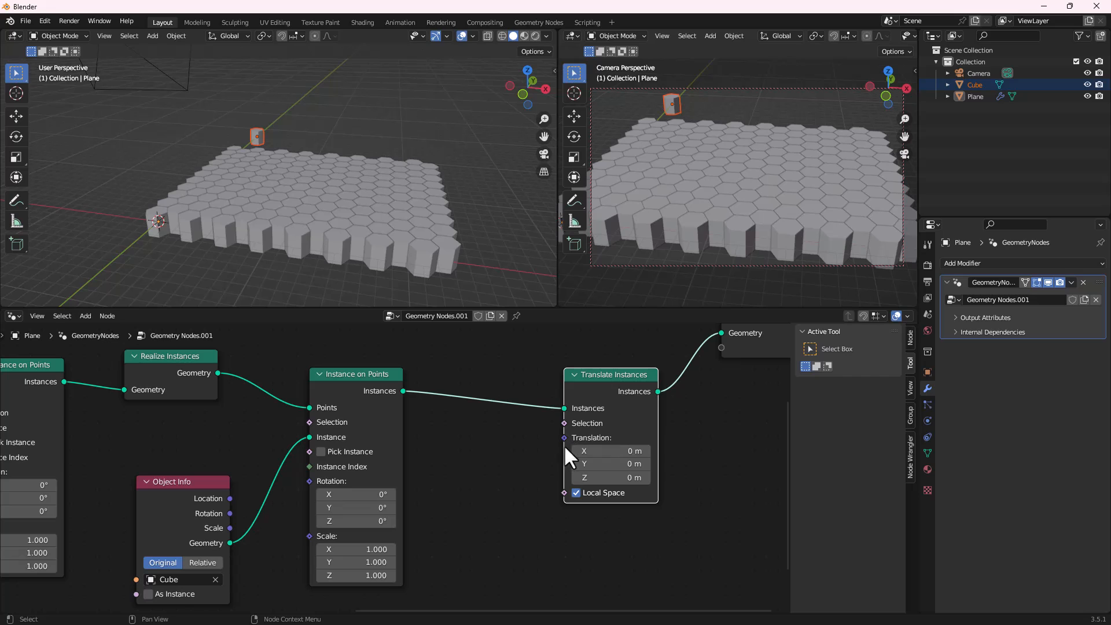
Move the Translate Instances node lower in the node tree to make room for nodes feeding its Translation input
scroll(492, 484, down, 3)
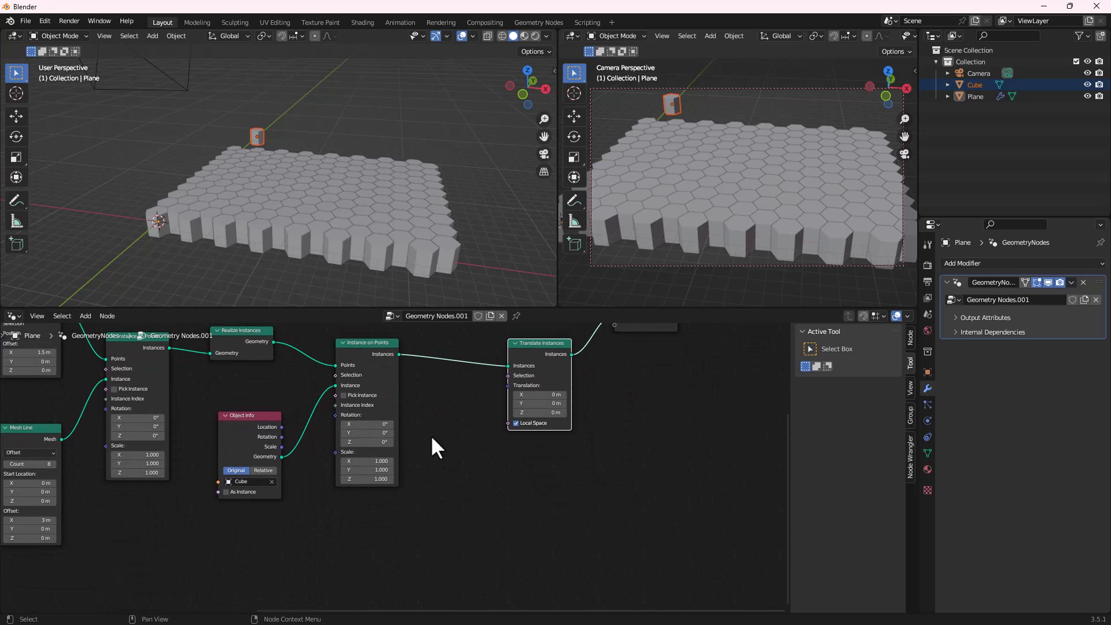
middle_drag(471, 481, 466, 507)
scroll(471, 511, down, 2)
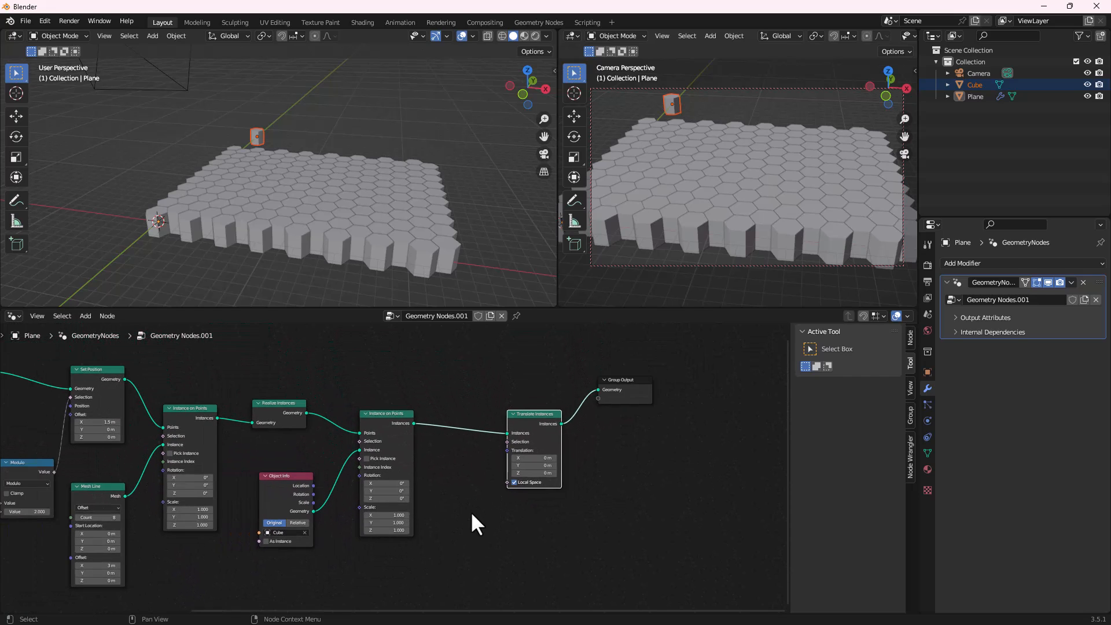
scroll(471, 513, up, 2)
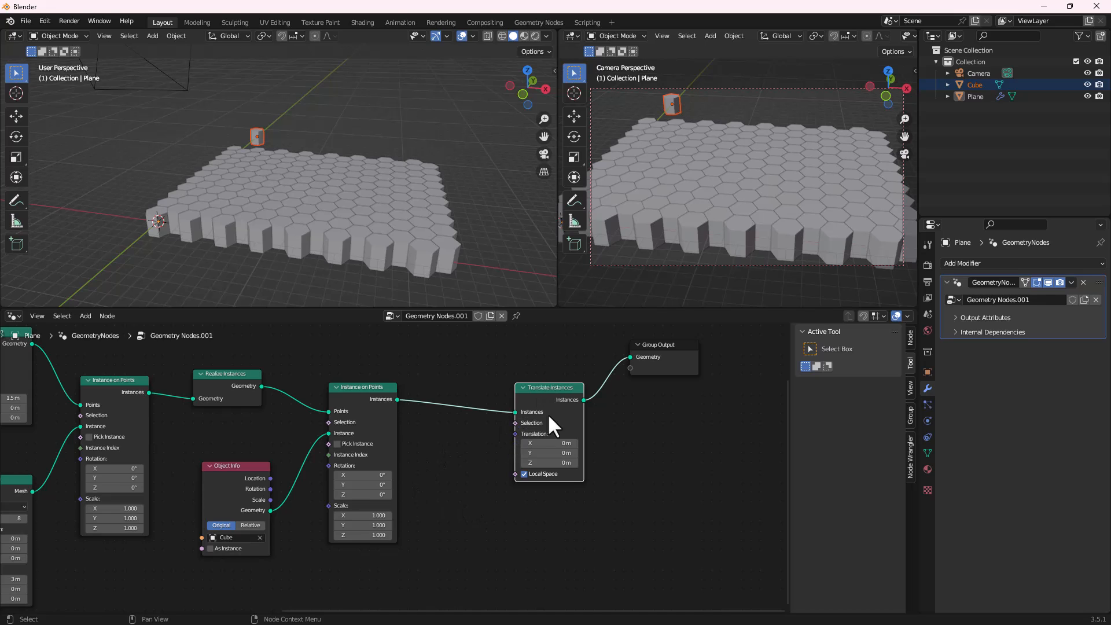
scroll(527, 451, up, 2)
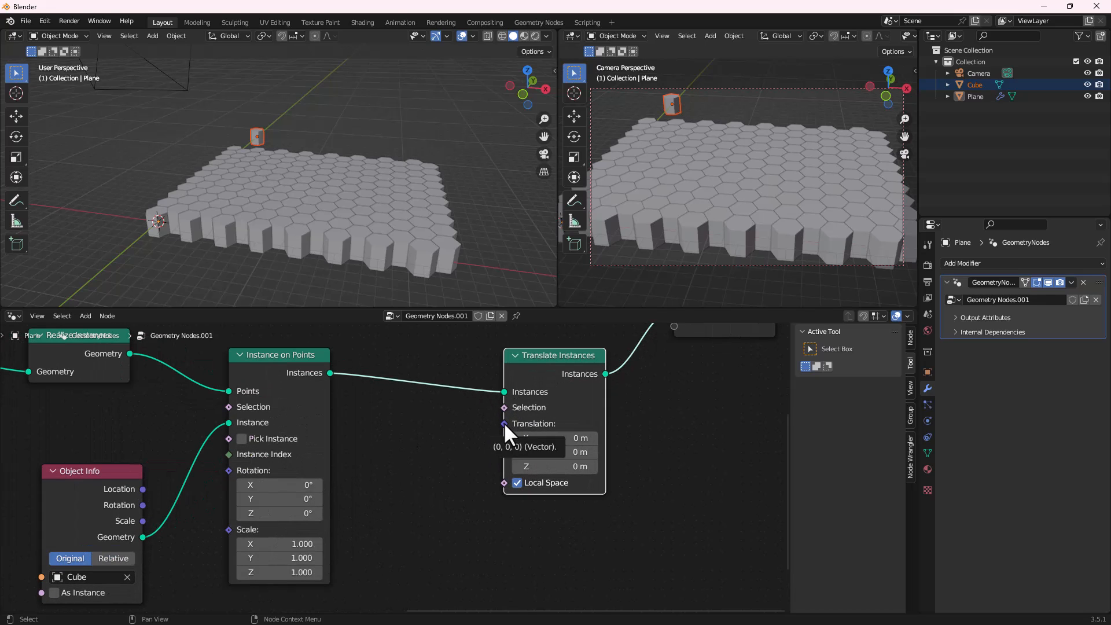
drag(526, 355, 520, 467)
middle_drag(473, 494, 465, 392)
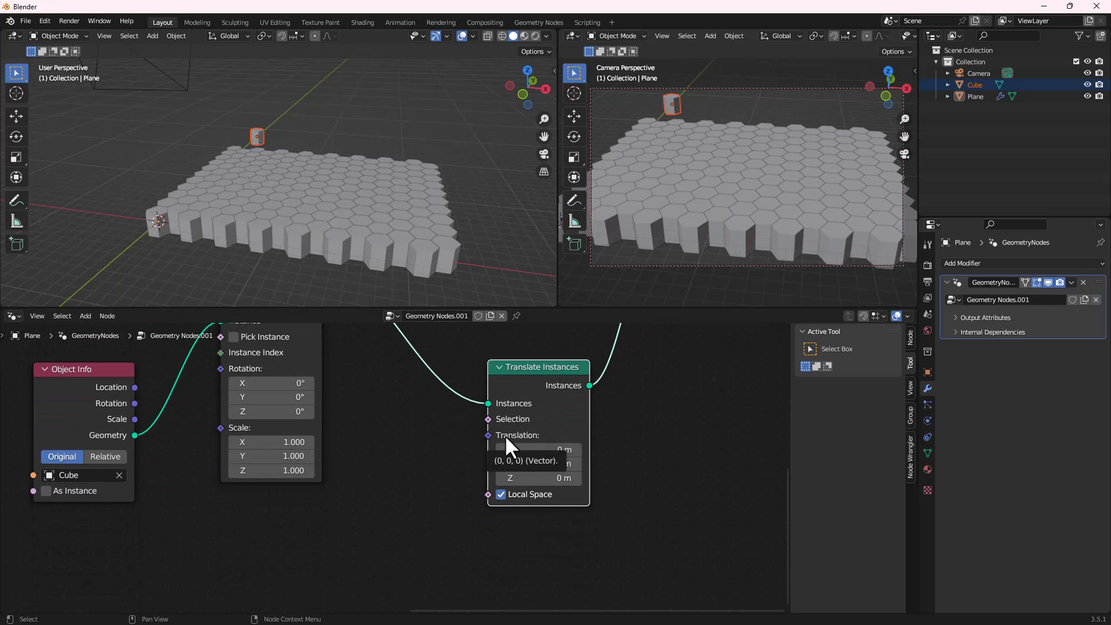
Add a Noise Texture node below the second Instance on Points node, beside Translate Instances
key(shift+a)
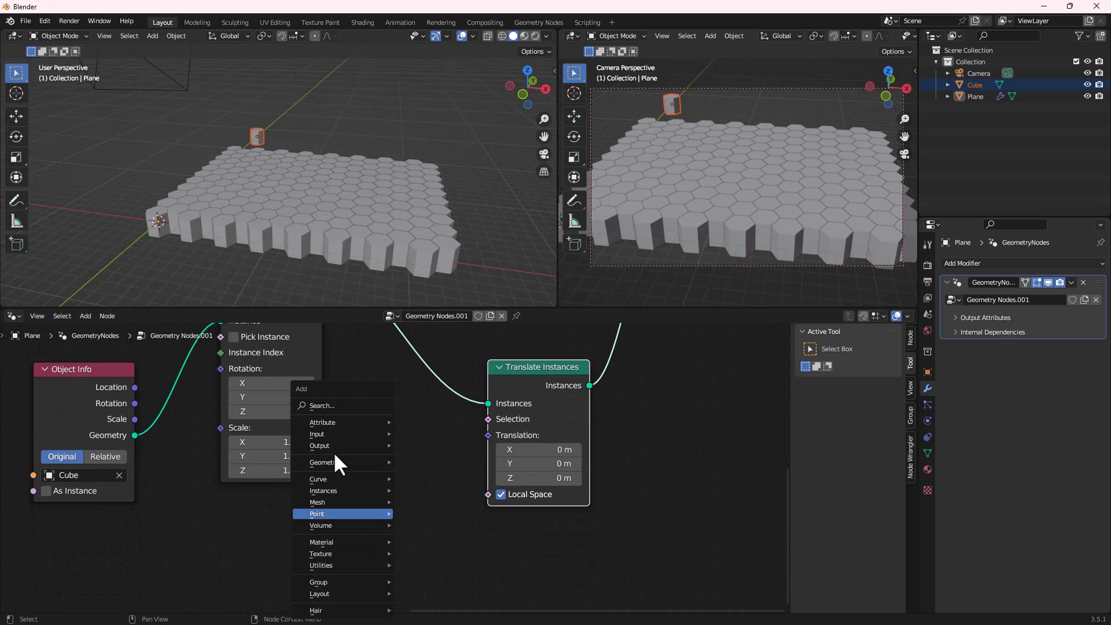
click(324, 405)
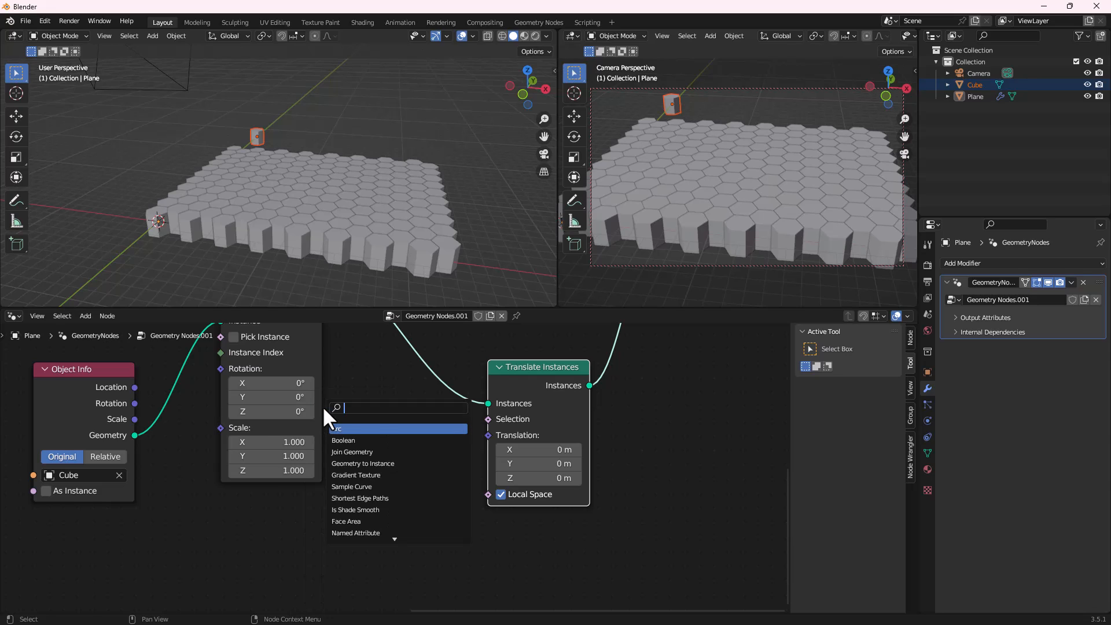
text(n)
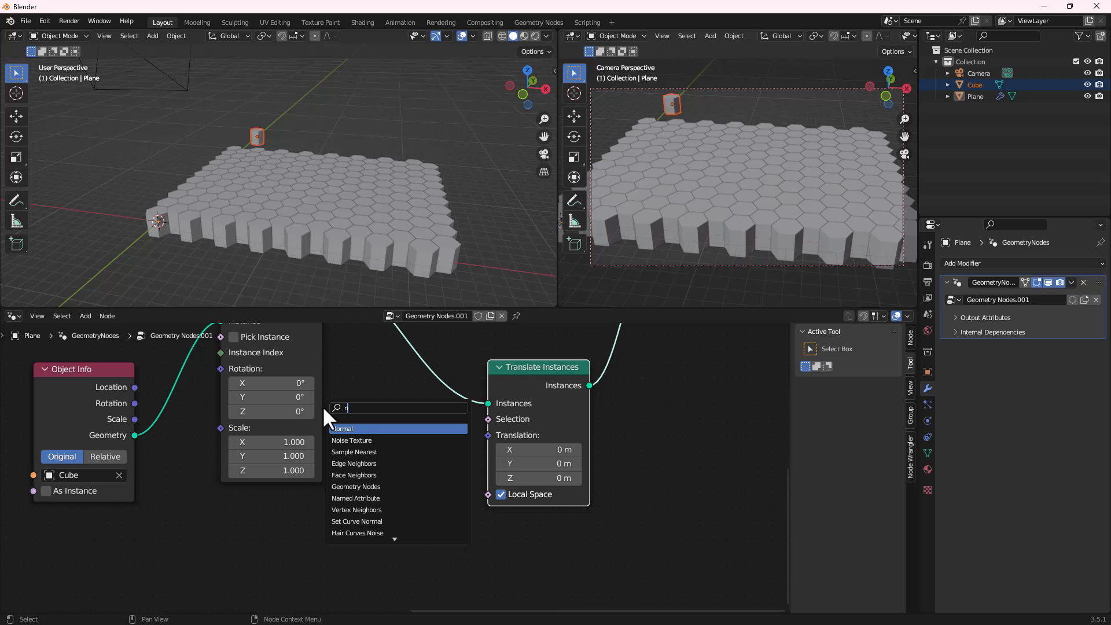
text(ione)
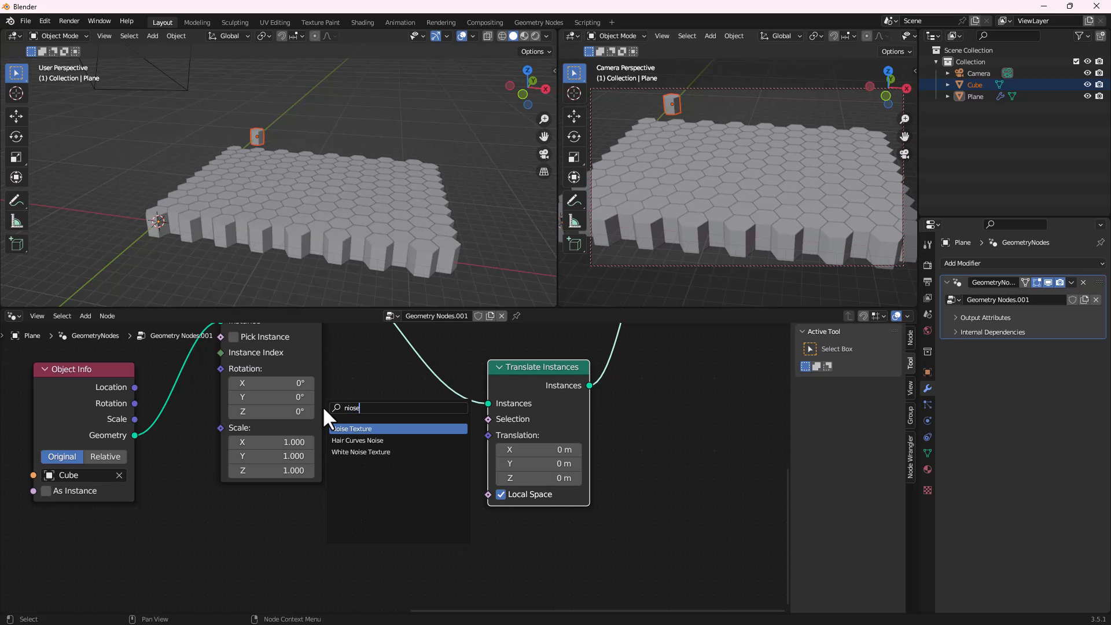
key(Return)
click(328, 515)
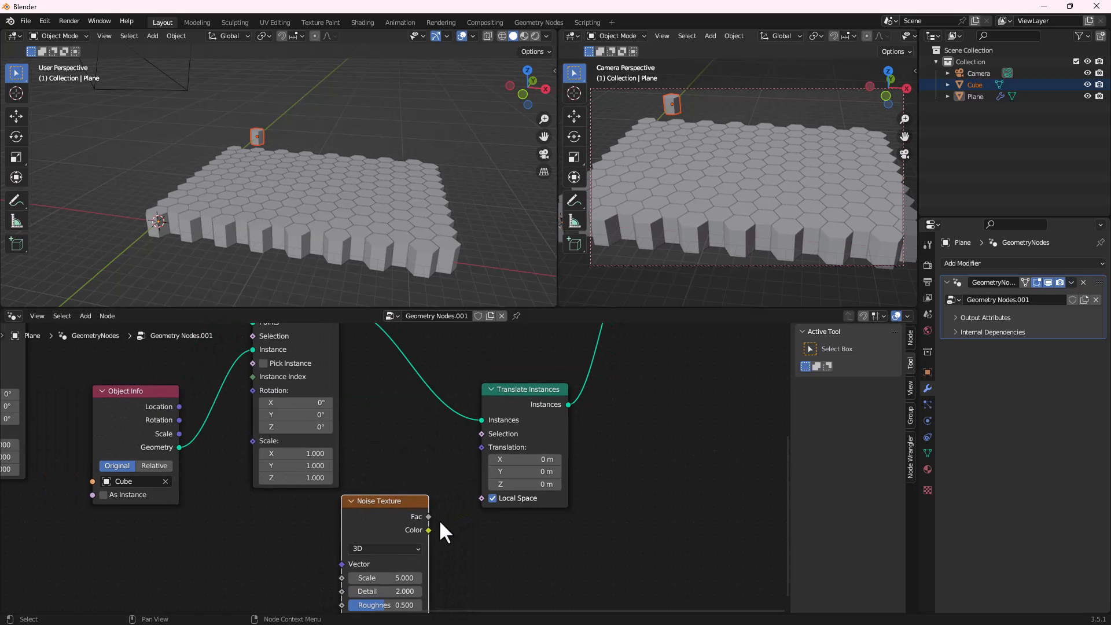
Add a Combine XYZ node below Translate Instances, with its Vector output feeding the Translation input
scroll(439, 519, down, 2)
drag(485, 345, 526, 367)
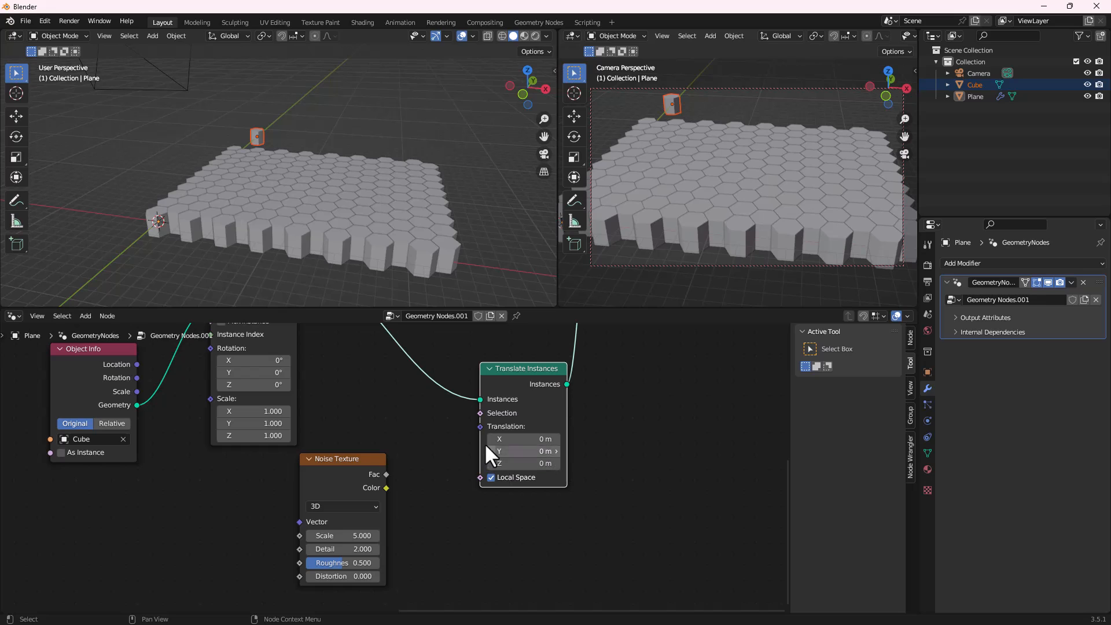
drag(480, 426, 428, 422)
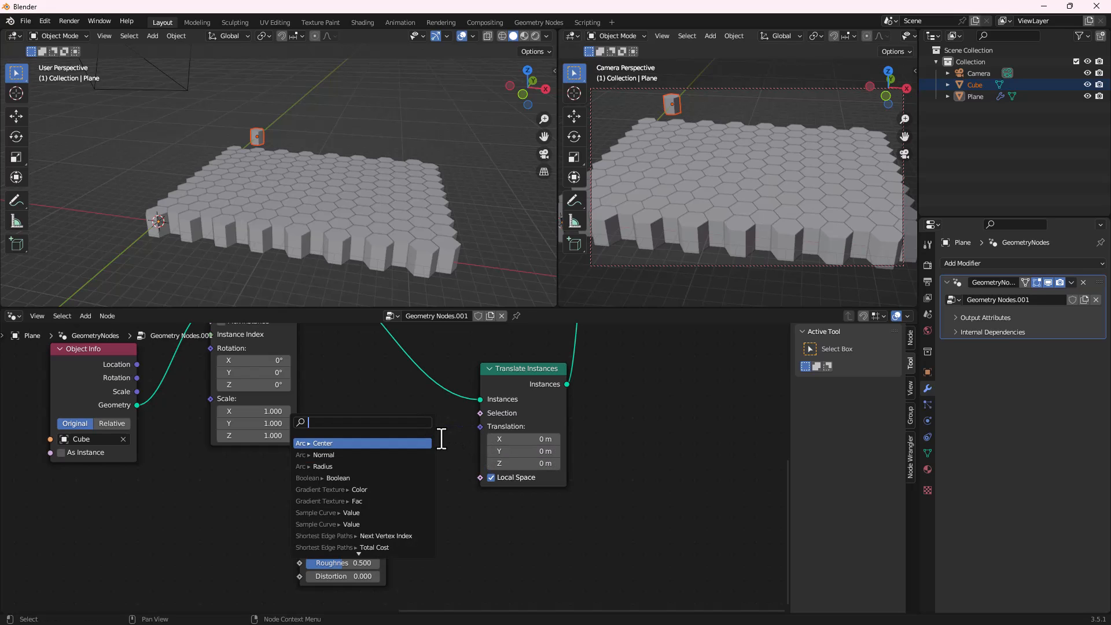
text(cor)
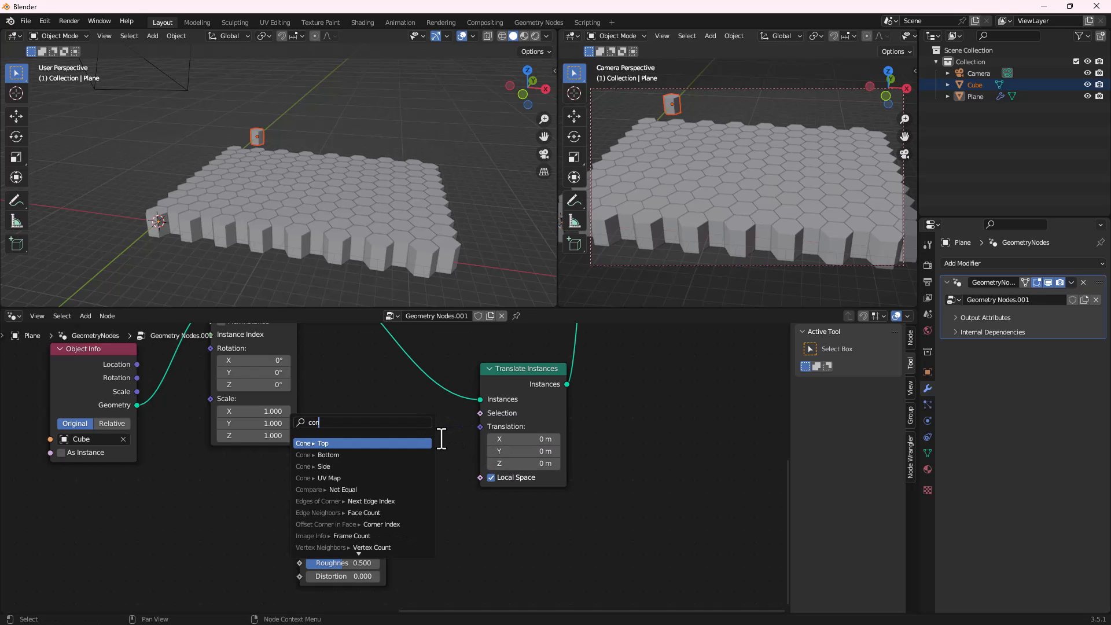
key(BackSpace)
text(mbin)
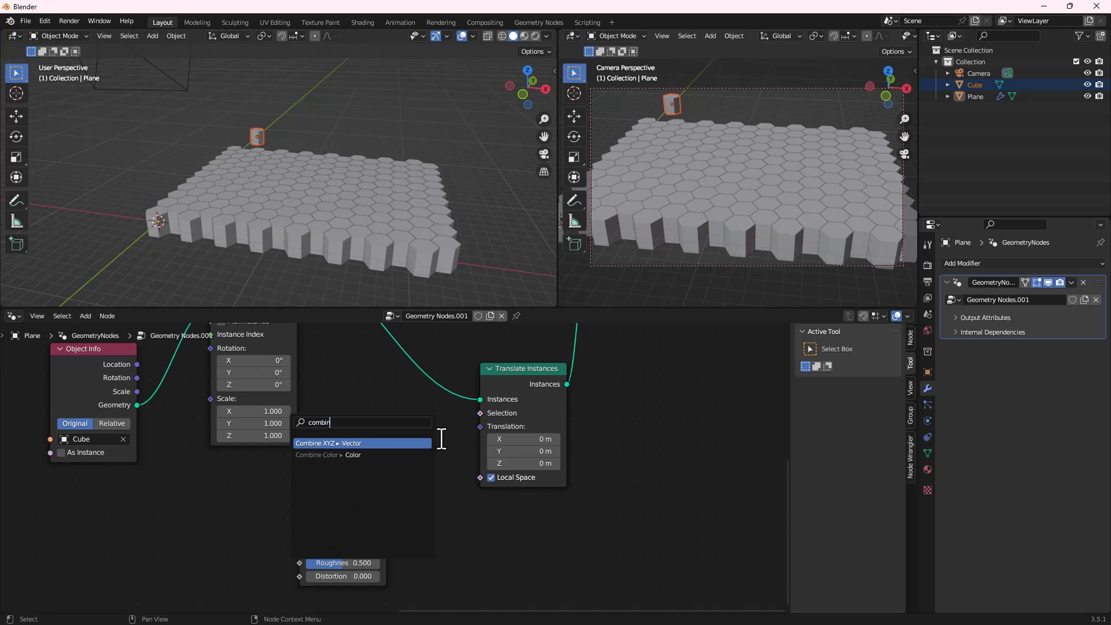
key(Return)
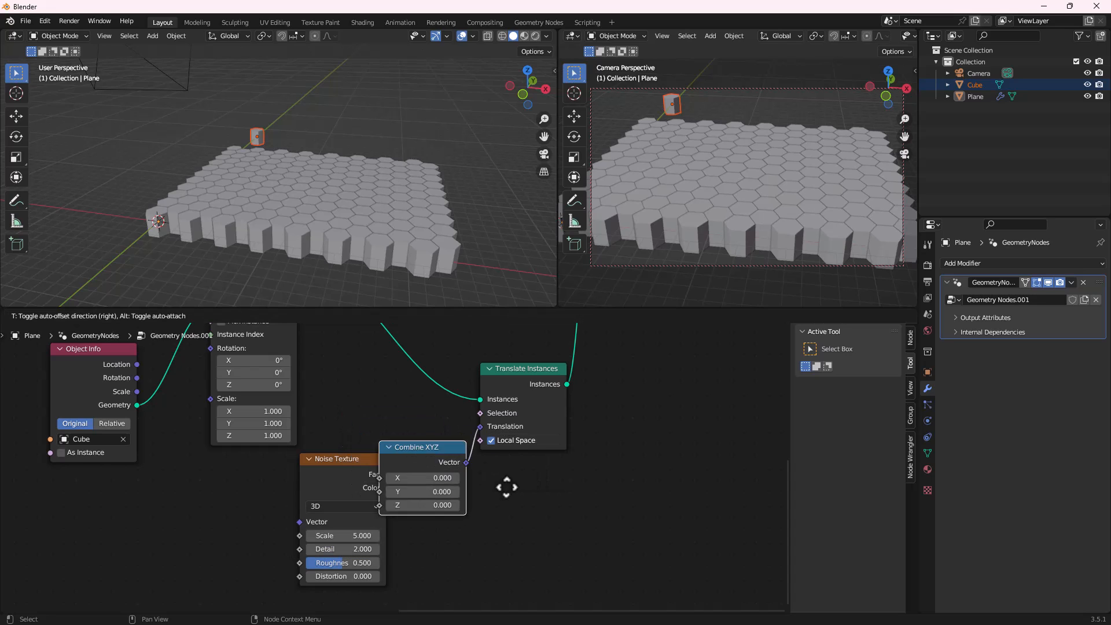
click(472, 506)
Move the Noise Texture node clear of Combine XYZ and link its Fac output to the Z input
drag(341, 461, 280, 491)
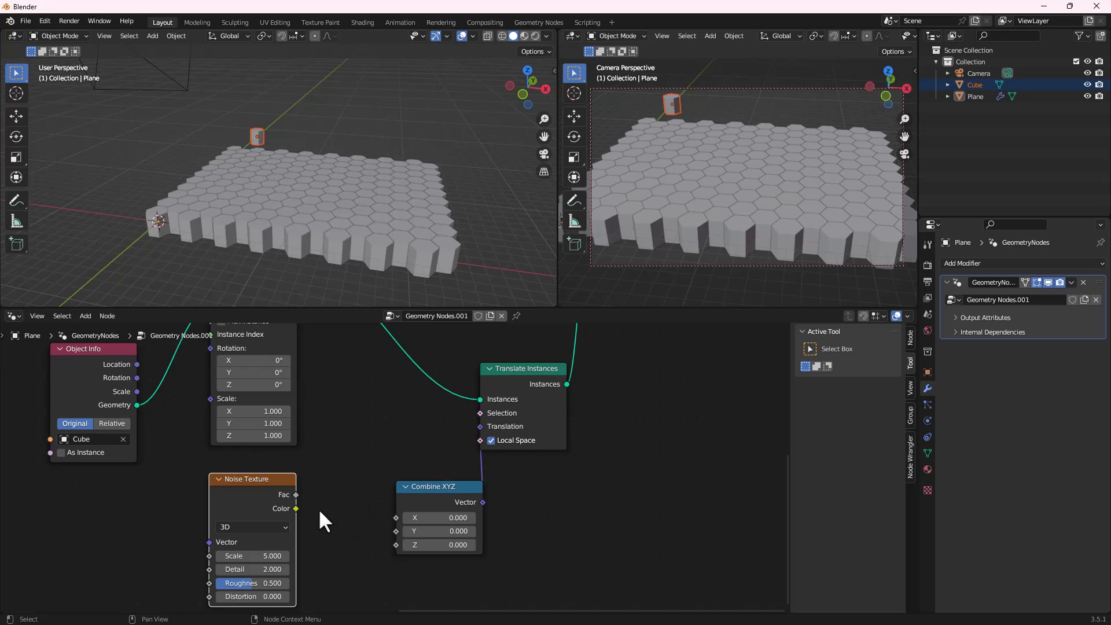
drag(283, 447, 387, 501)
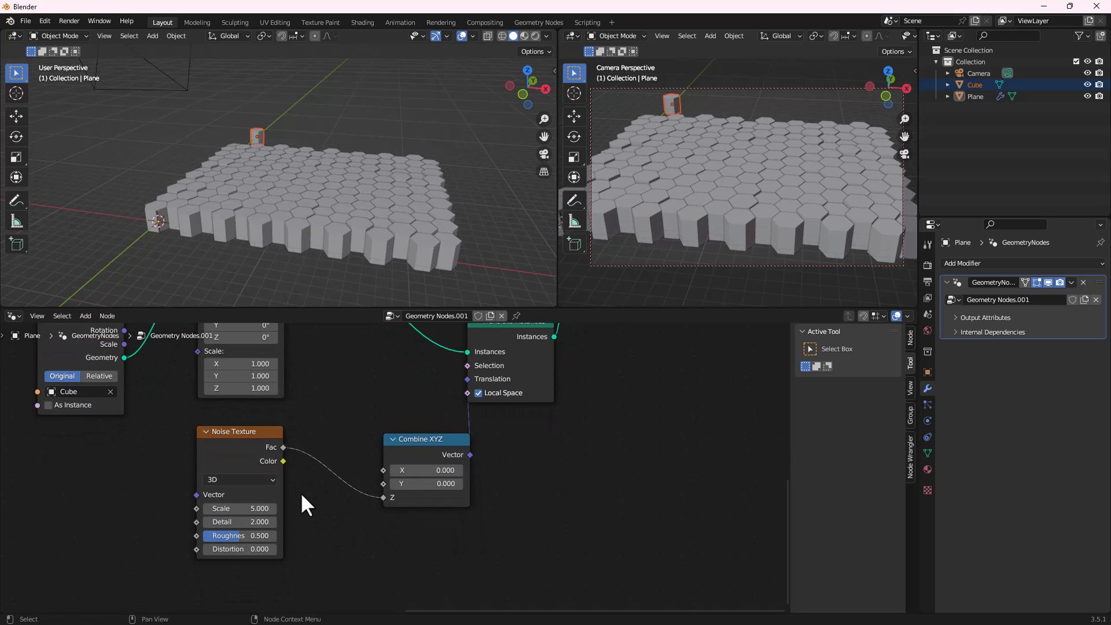
scroll(366, 216, up, 3)
middle_drag(358, 209, 387, 217)
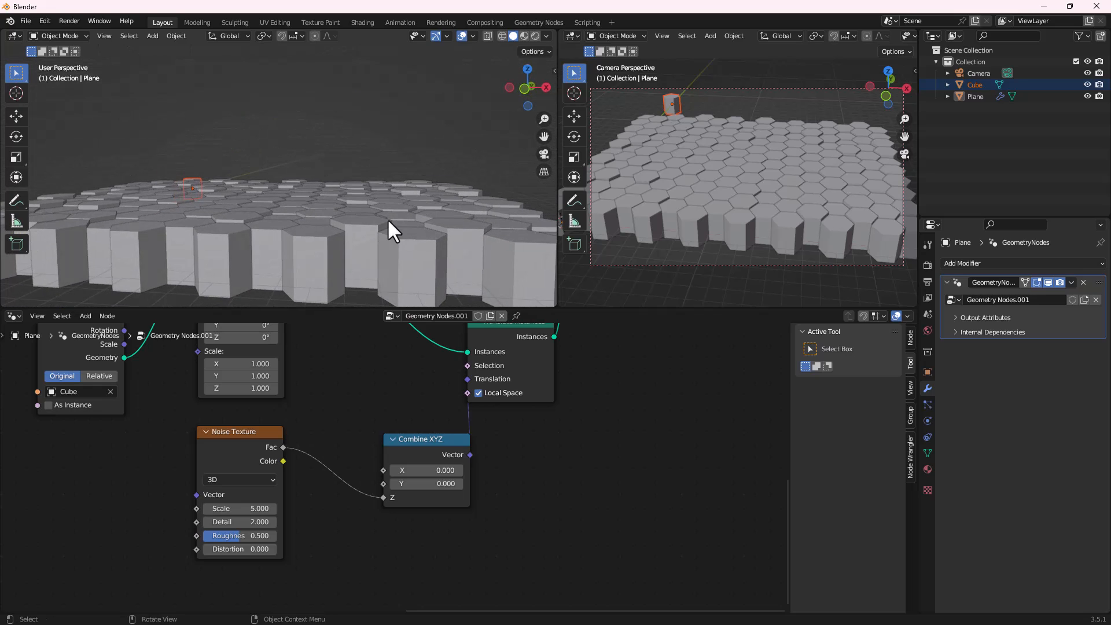
Switch the Noise Texture to 4D and raise its Distortion to 58.5
click(232, 480)
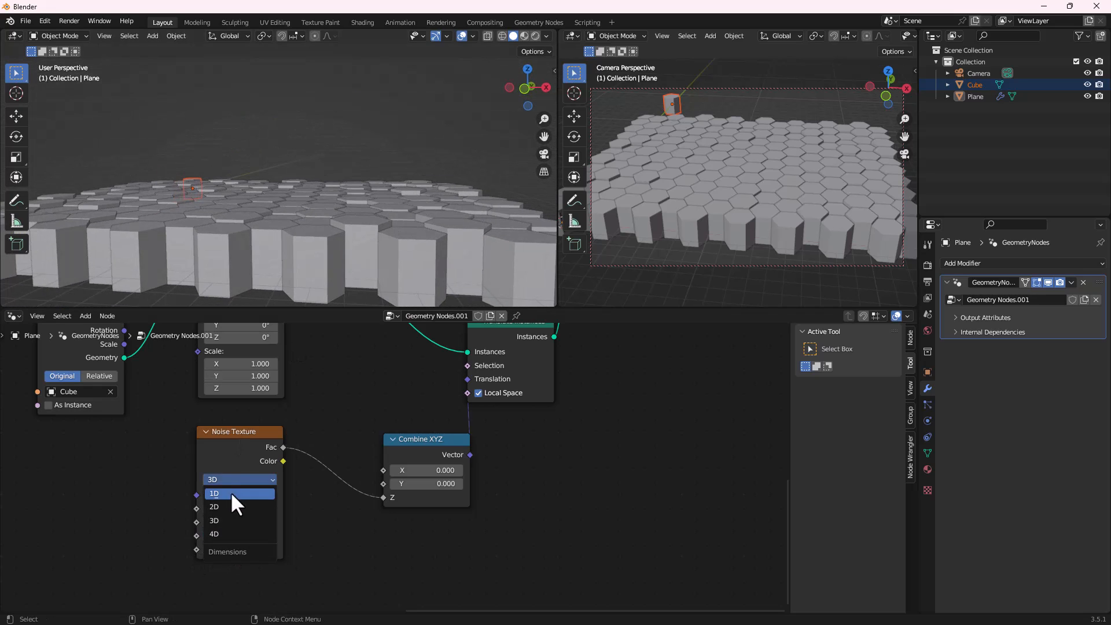
click(226, 532)
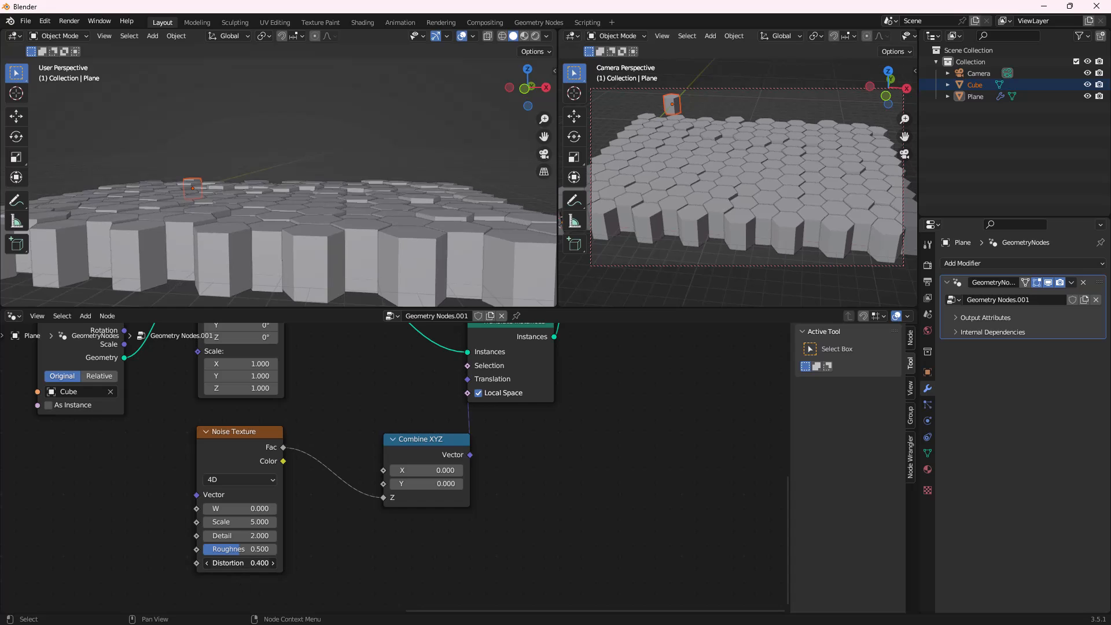
drag(237, 563, 446, 563)
Insert a Math node on the link between Noise Texture and Combine XYZ, and open its list of operations
scroll(289, 492, down, 2)
drag(266, 456, 175, 471)
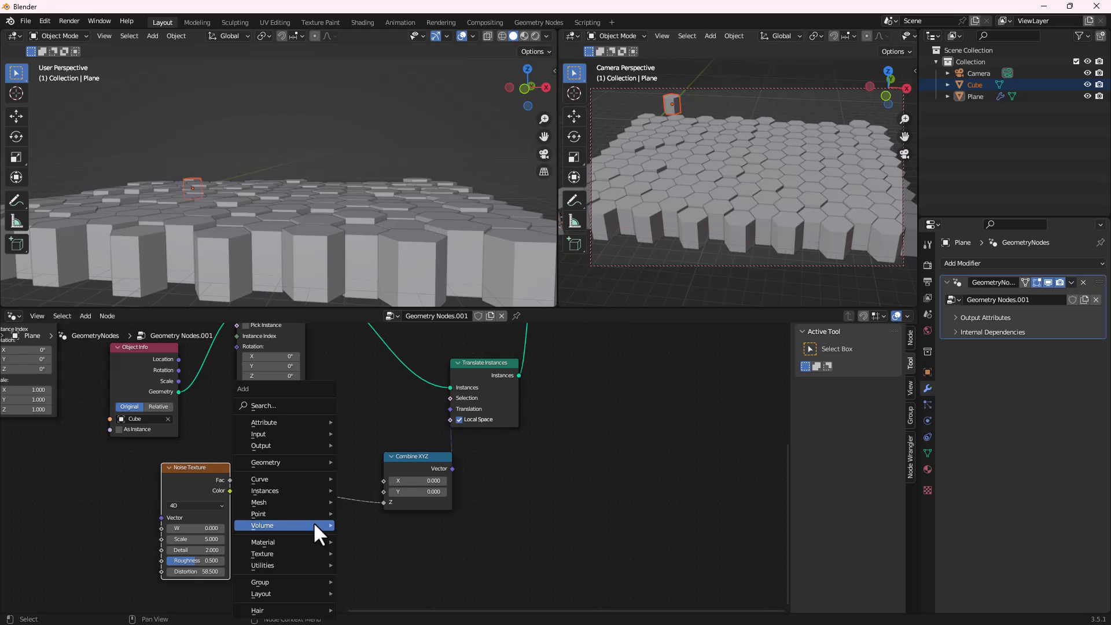
click(273, 402)
text(math)
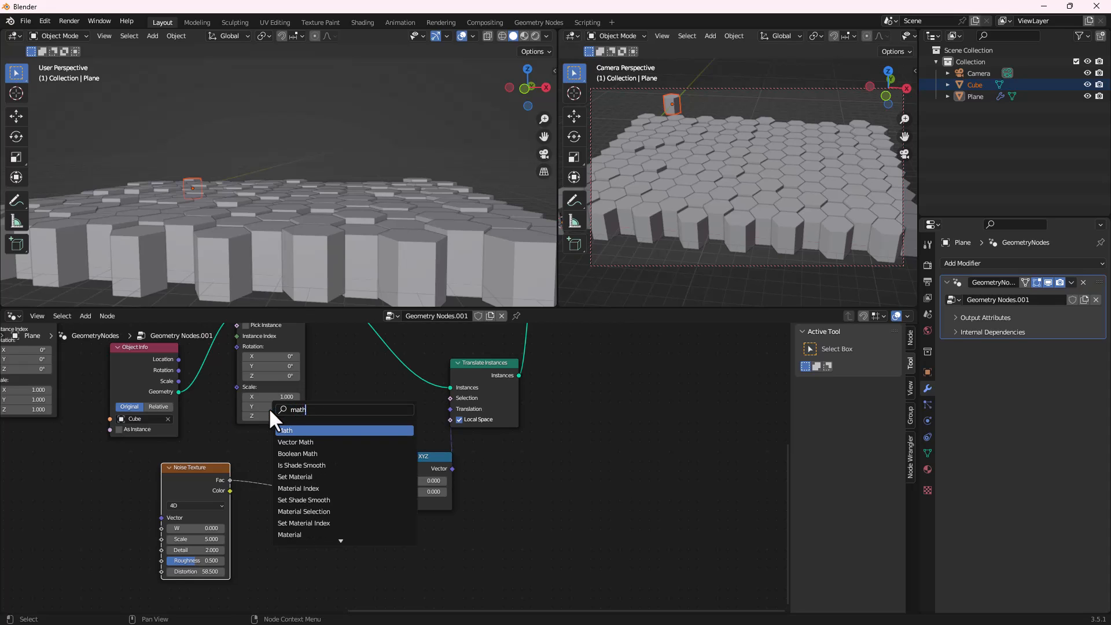
click(289, 430)
click(290, 481)
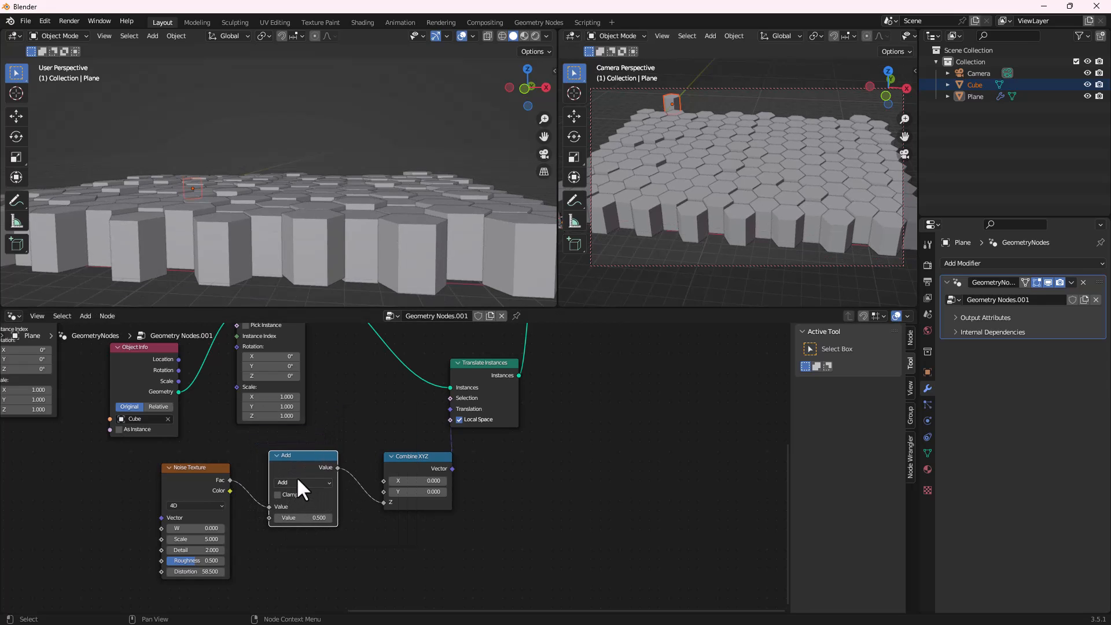
click(296, 481)
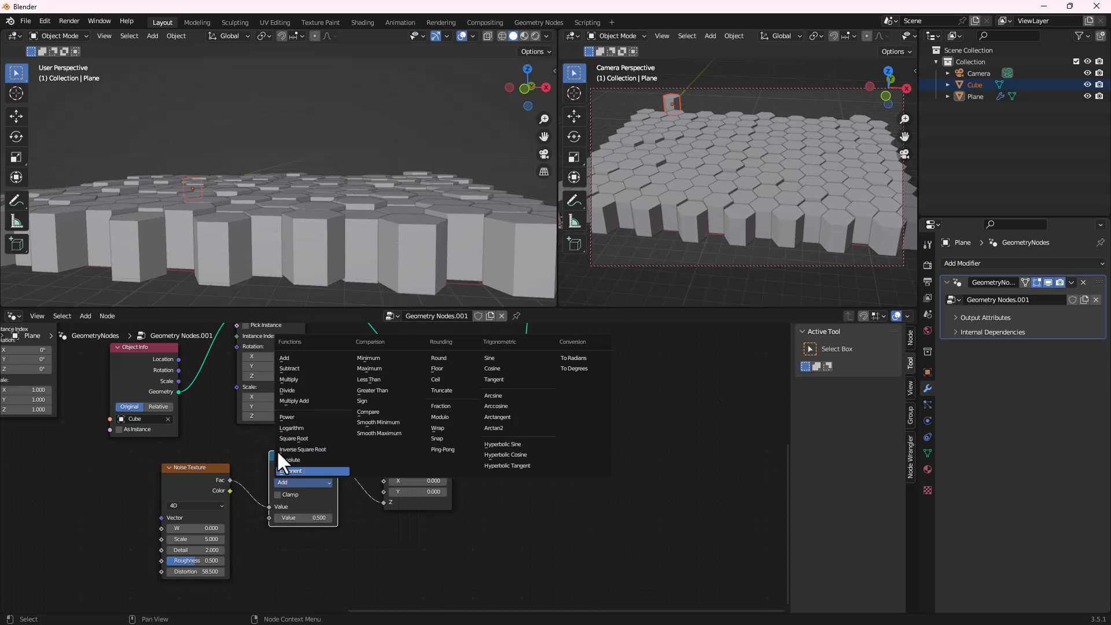
Switch the math node to Multiply with a value of 2.7 and set the Noise Texture's distortion to 96.3
click(287, 379)
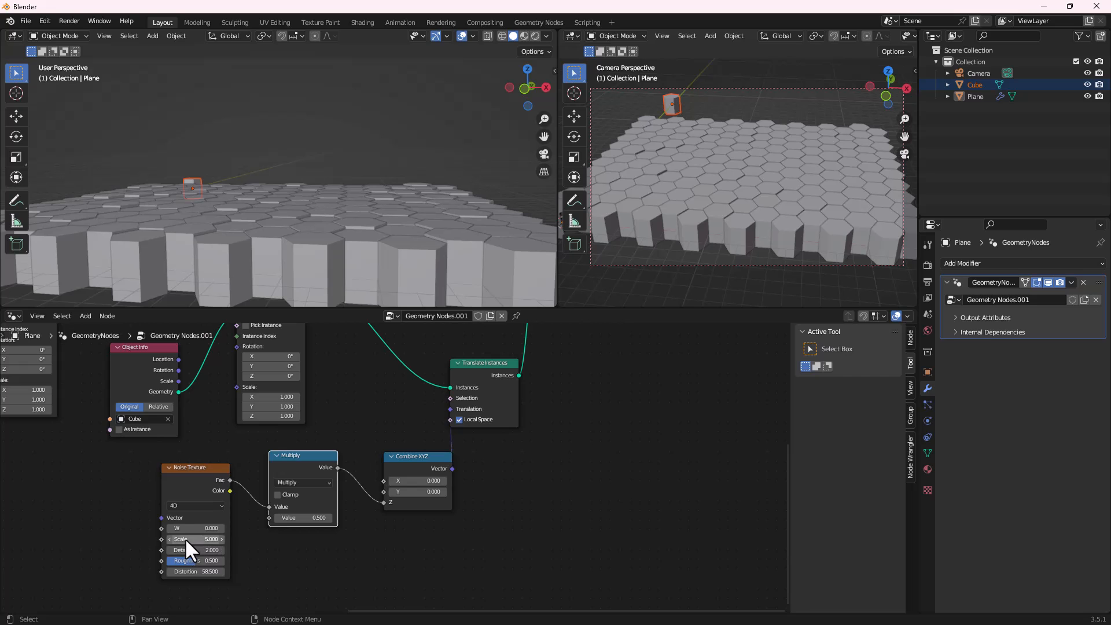
drag(187, 571, 238, 541)
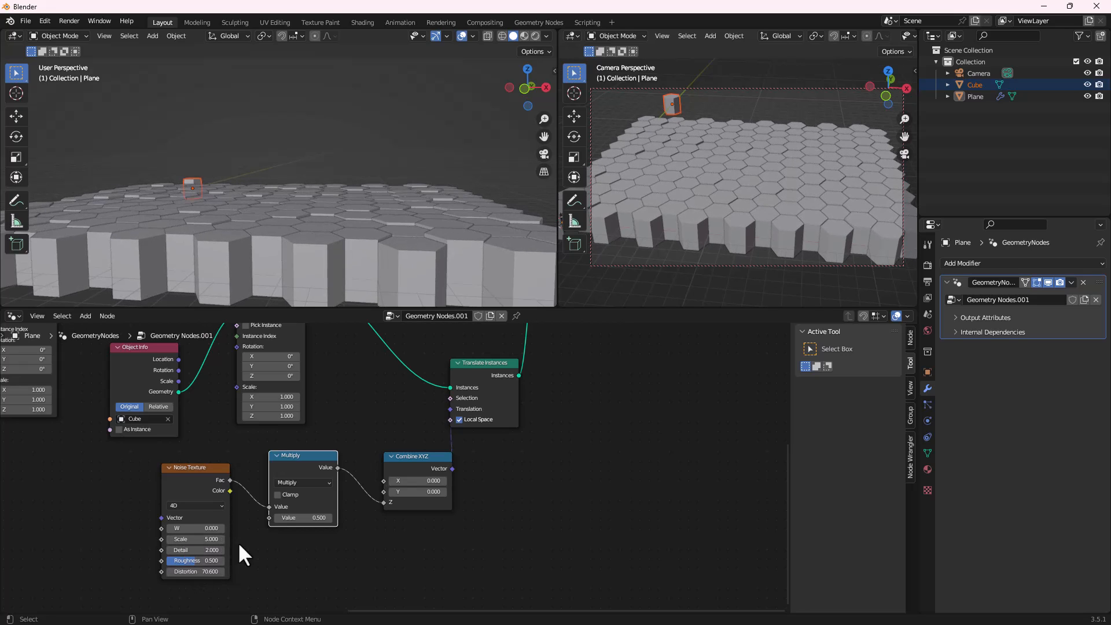
drag(294, 515, 327, 515)
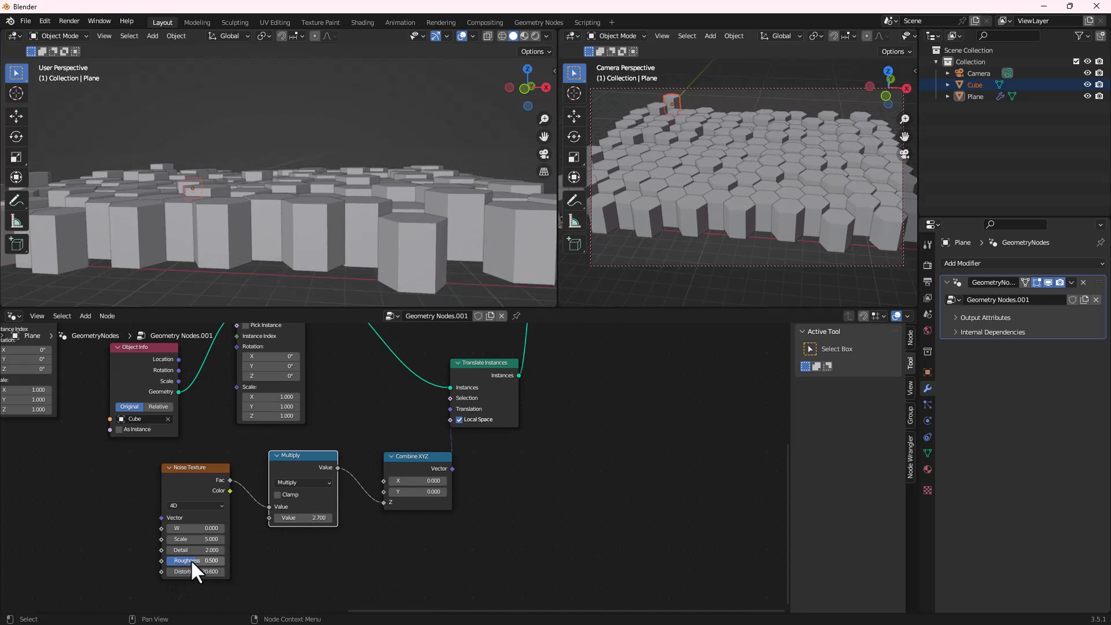
drag(186, 571, 259, 571)
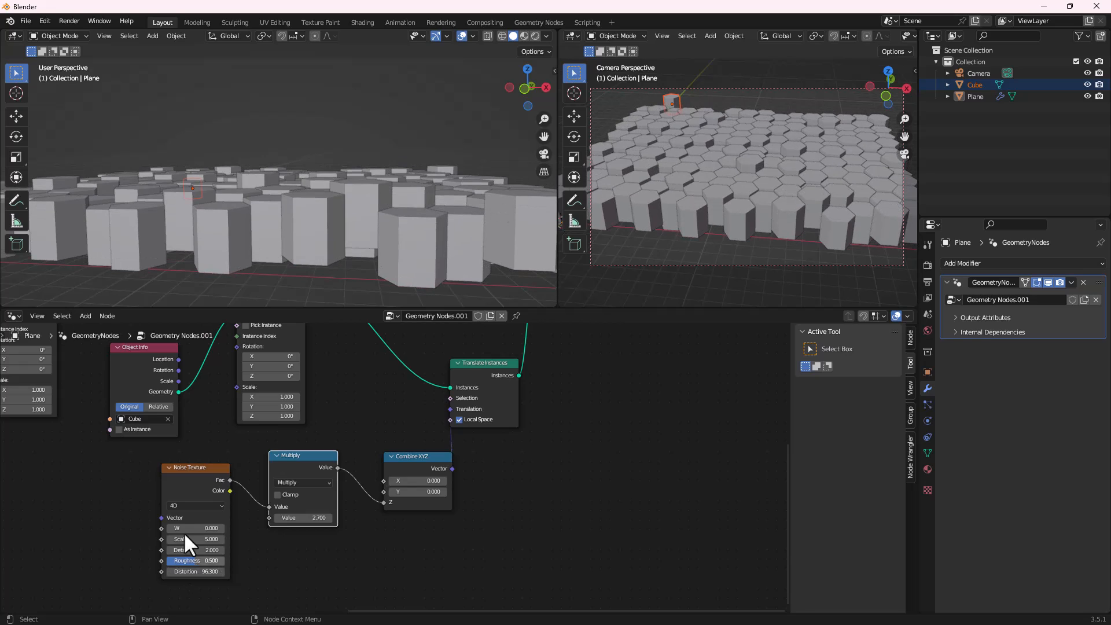
Add a Wave Texture node and connect its Fac output to the Multiply node's value input in place of the noise
scroll(183, 521, down, 1)
scroll(182, 497, down, 3)
middle_drag(261, 546, 347, 560)
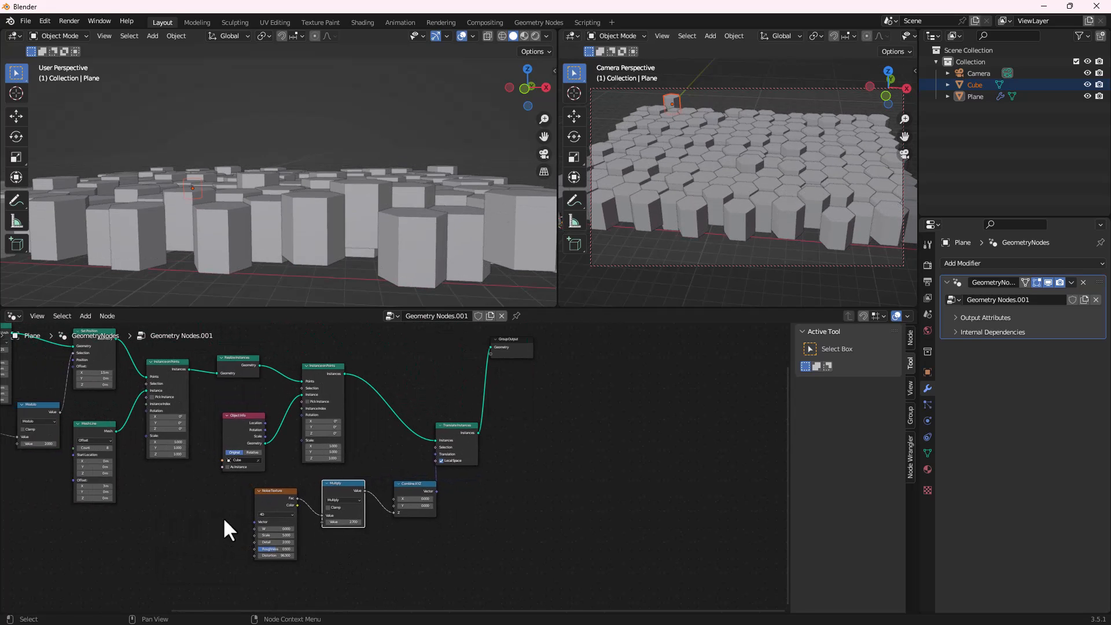
scroll(220, 517, up, 2)
key(shift+a)
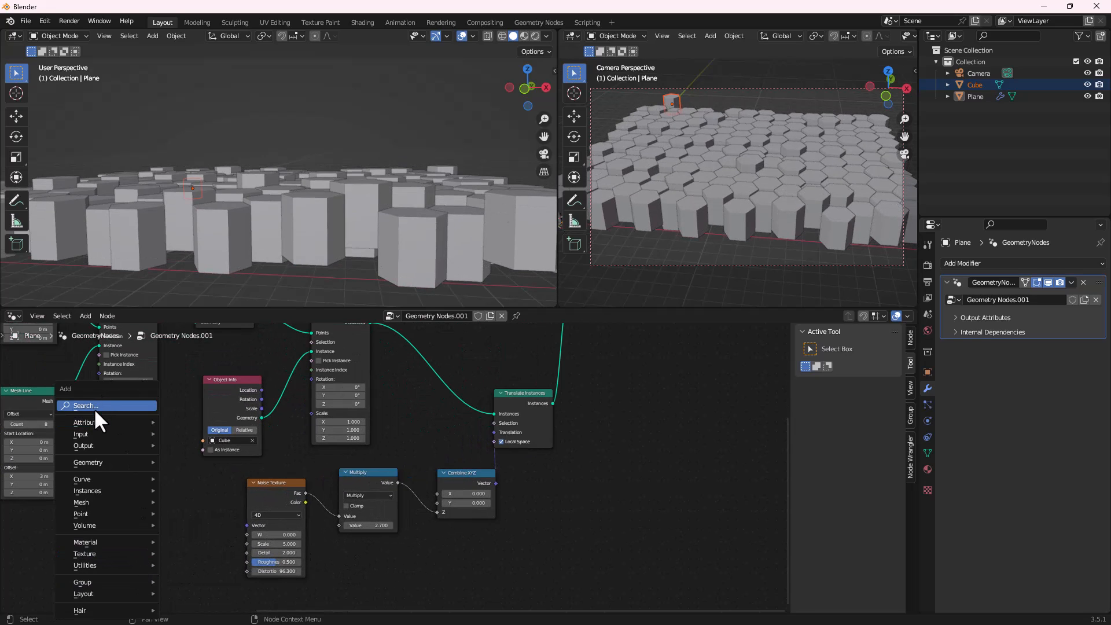
text(wa)
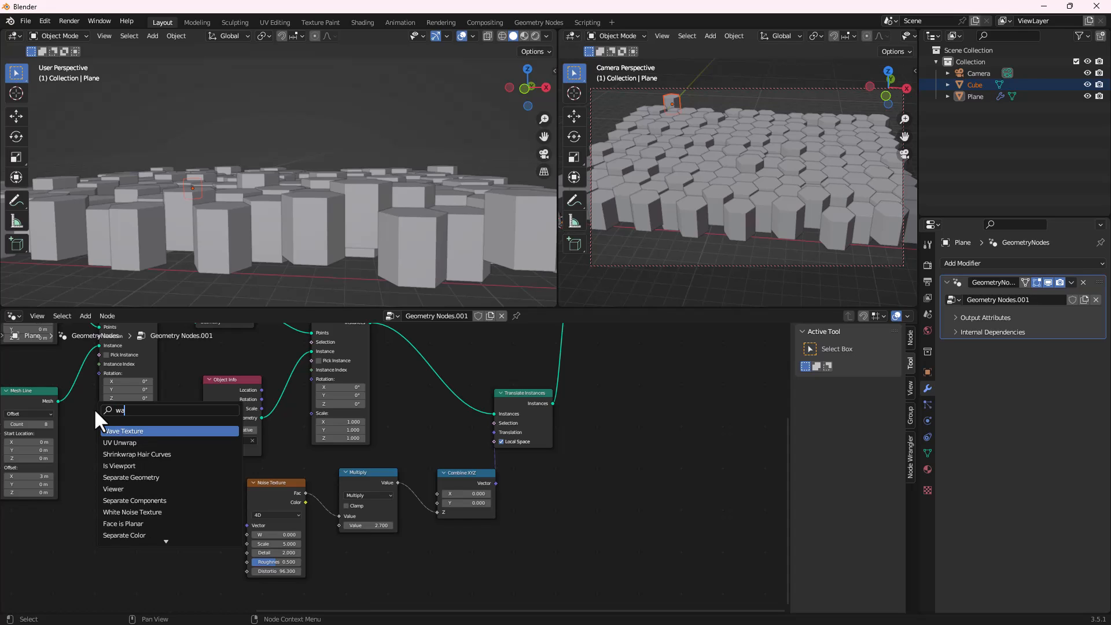
key(Return)
click(151, 509)
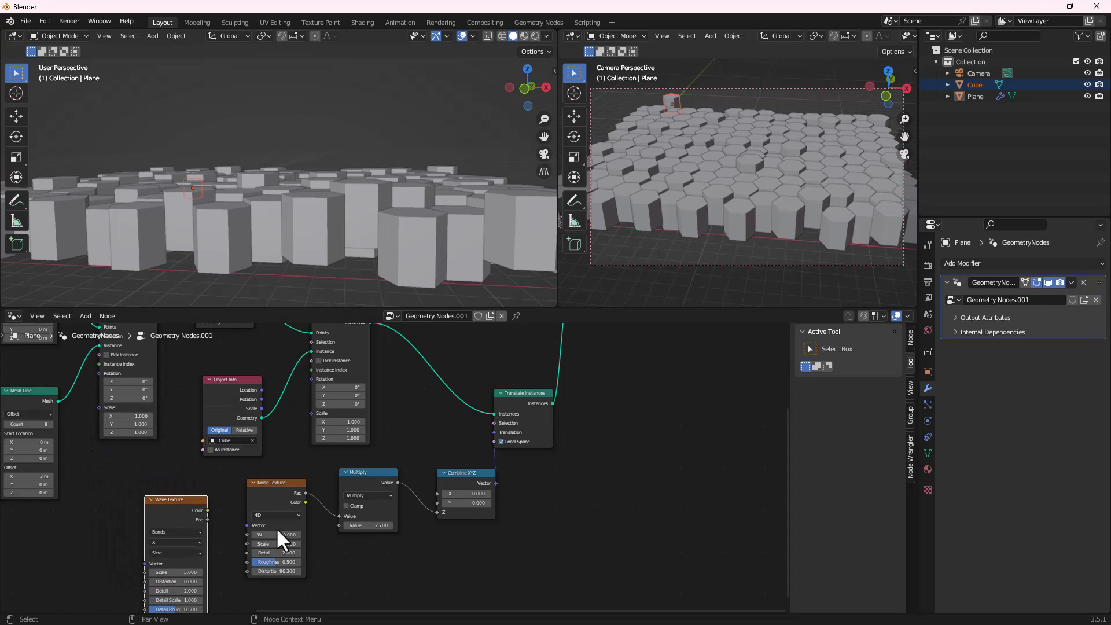
drag(207, 517, 336, 514)
Set the Wave Texture's phase offset to -89.6
middle_drag(296, 266, 341, 255)
middle_drag(185, 530, 217, 494)
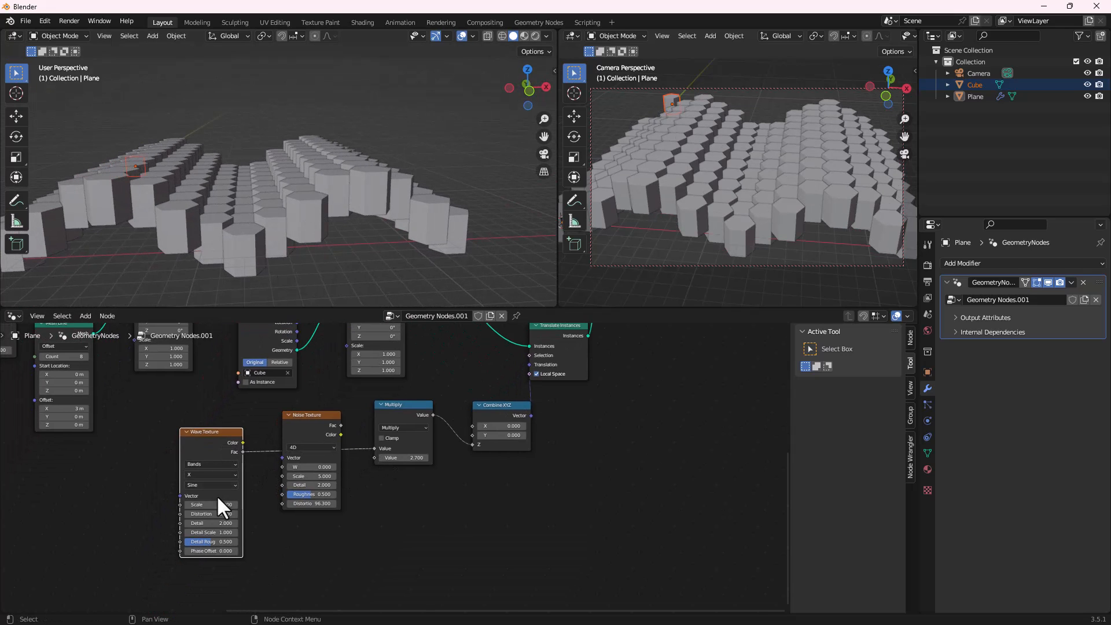
drag(211, 551, 1, 551)
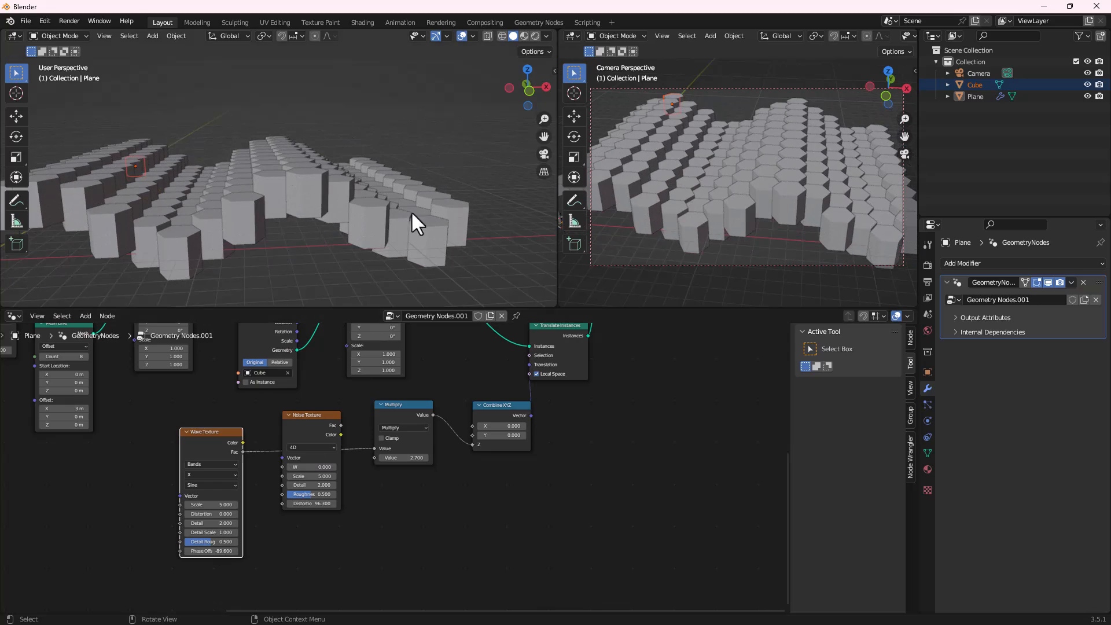
Increase the count to 28 on the Mesh Line node that feeds Set Position
scroll(410, 188, down, 1)
scroll(325, 457, down, 3)
middle_drag(334, 448, 500, 518)
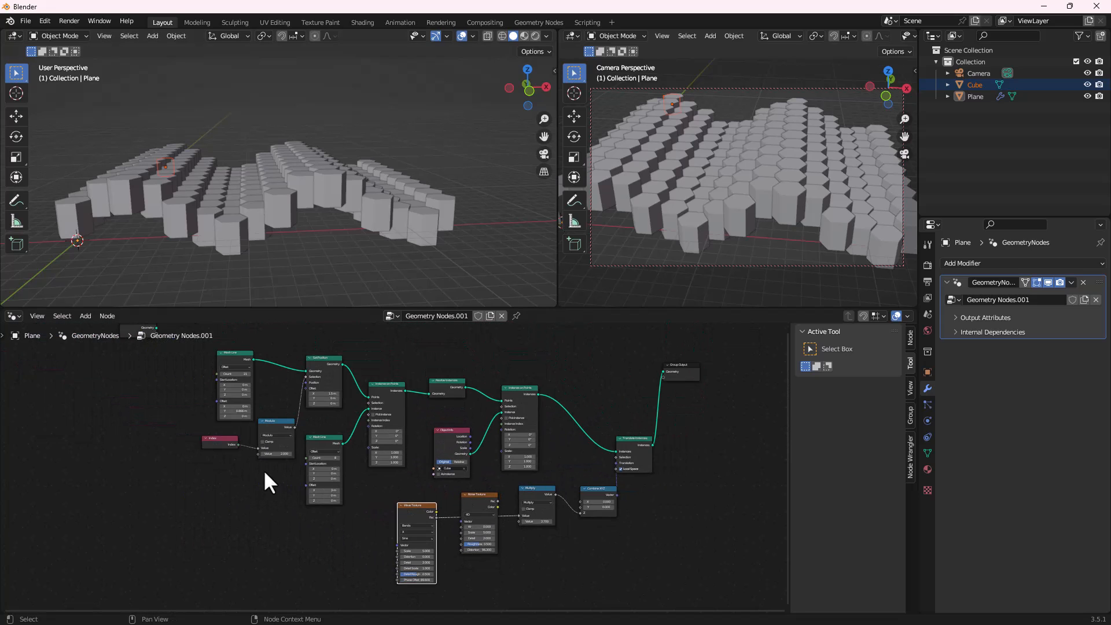
scroll(238, 422, up, 4)
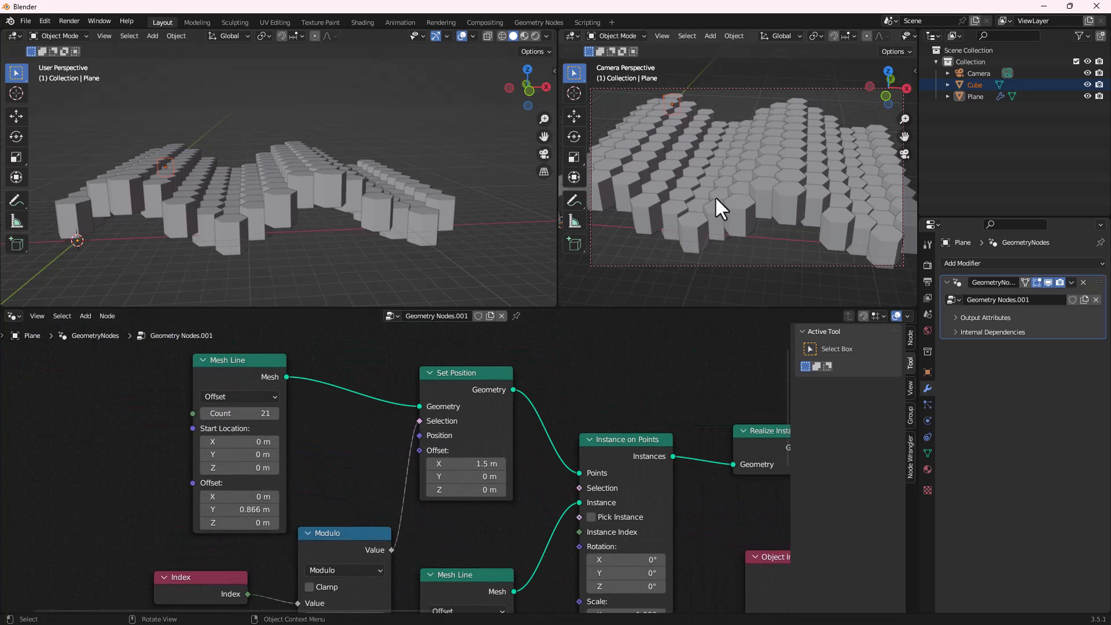
middle_drag(768, 210, 685, 220)
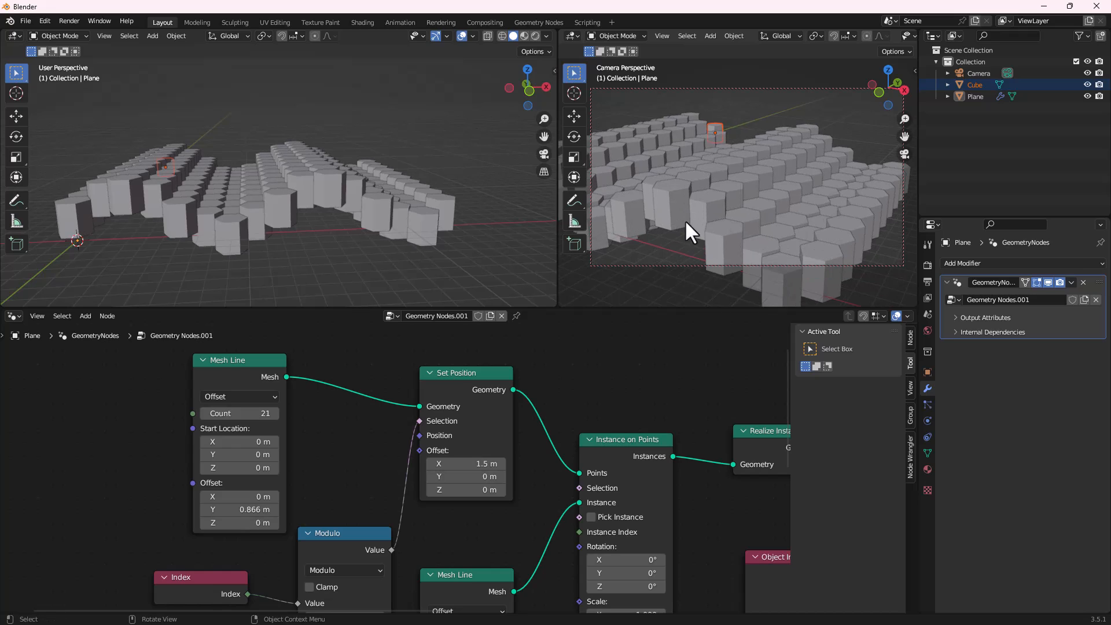
click(272, 412)
click(273, 412)
click(273, 412)
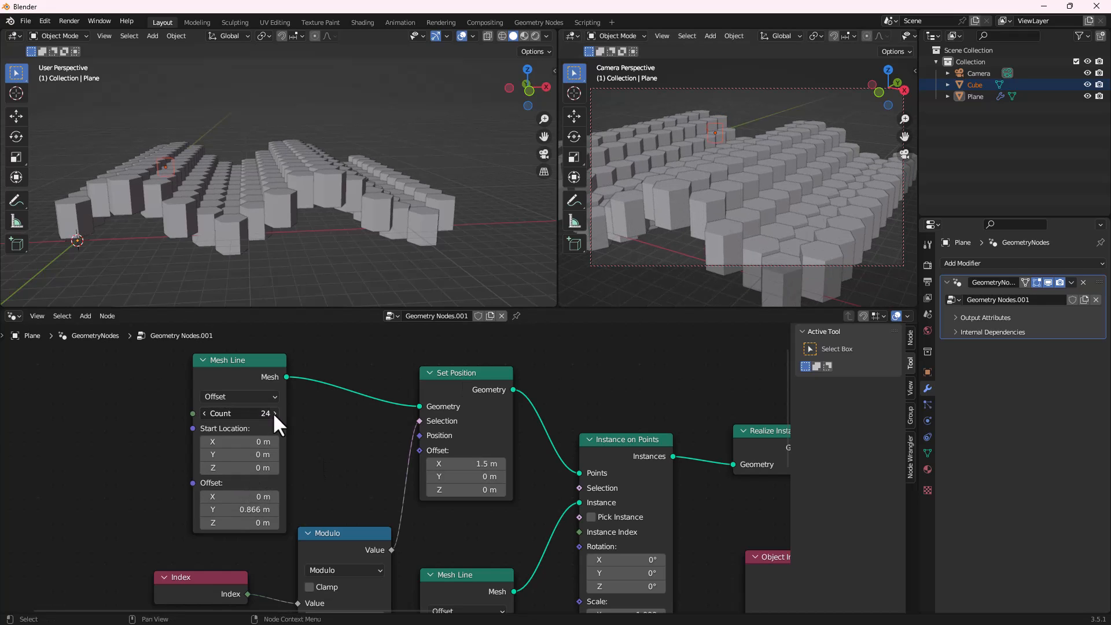
click(272, 412)
click(272, 412)
click(272, 412)
click(274, 413)
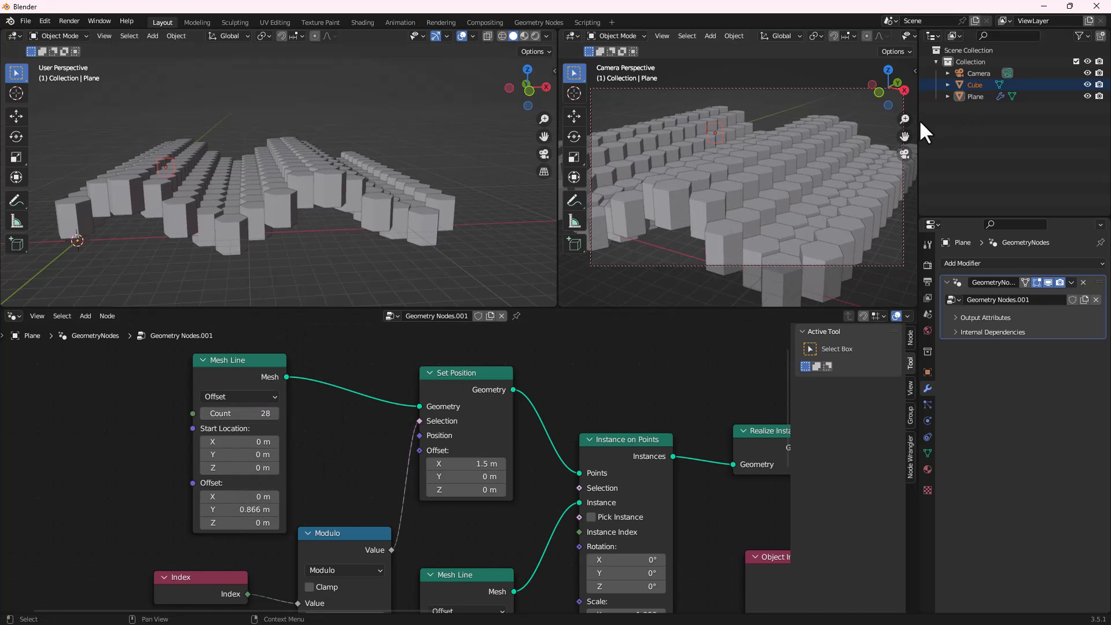
Increase the count to 10 on the Mesh Line node used as the instance of the first Instance on Points
scroll(368, 521, down, 3)
scroll(481, 488, up, 1)
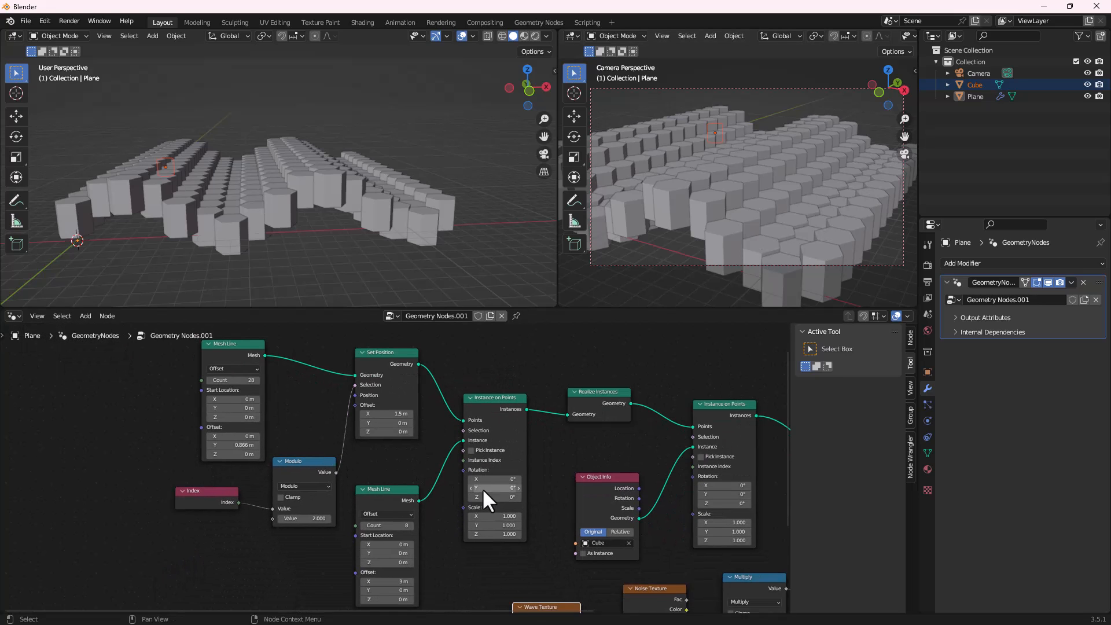
middle_drag(403, 546, 405, 509)
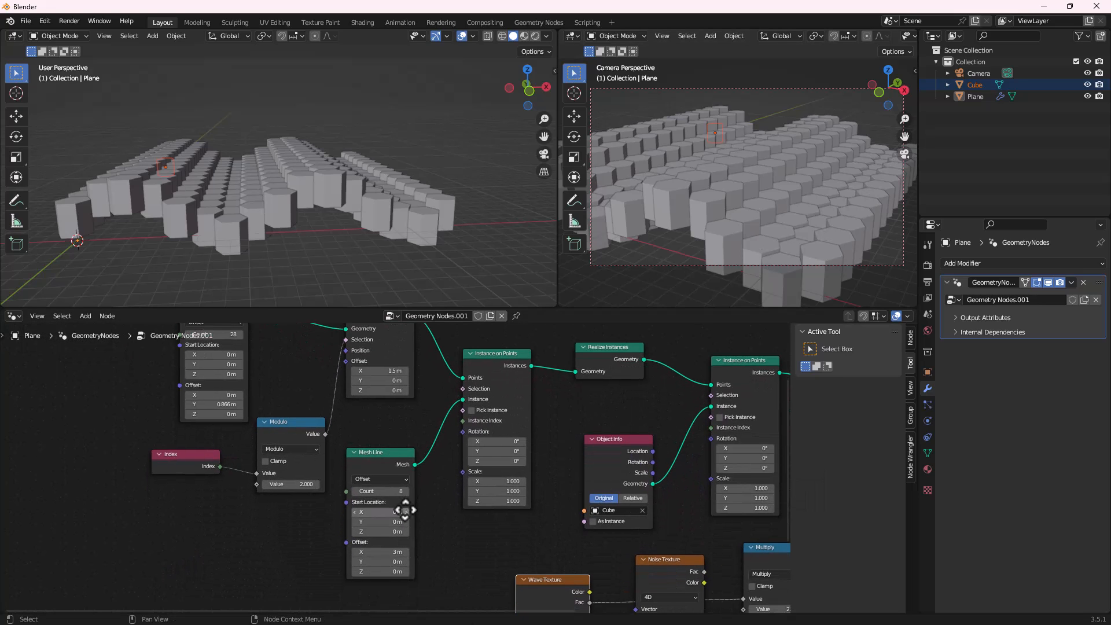
click(404, 490)
click(403, 490)
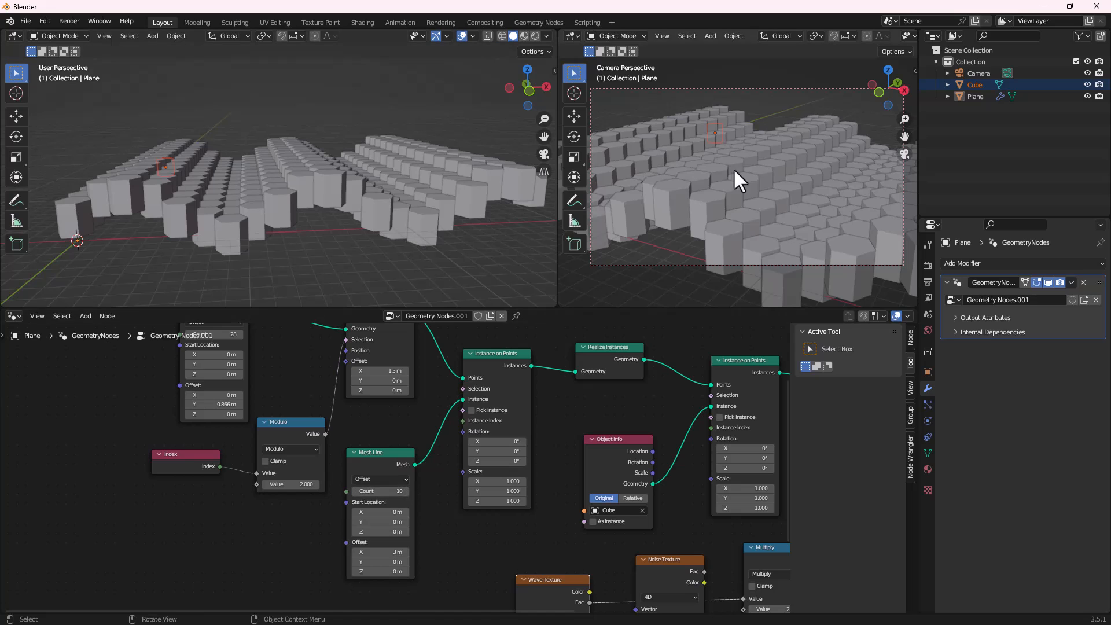
middle_drag(805, 176, 849, 177)
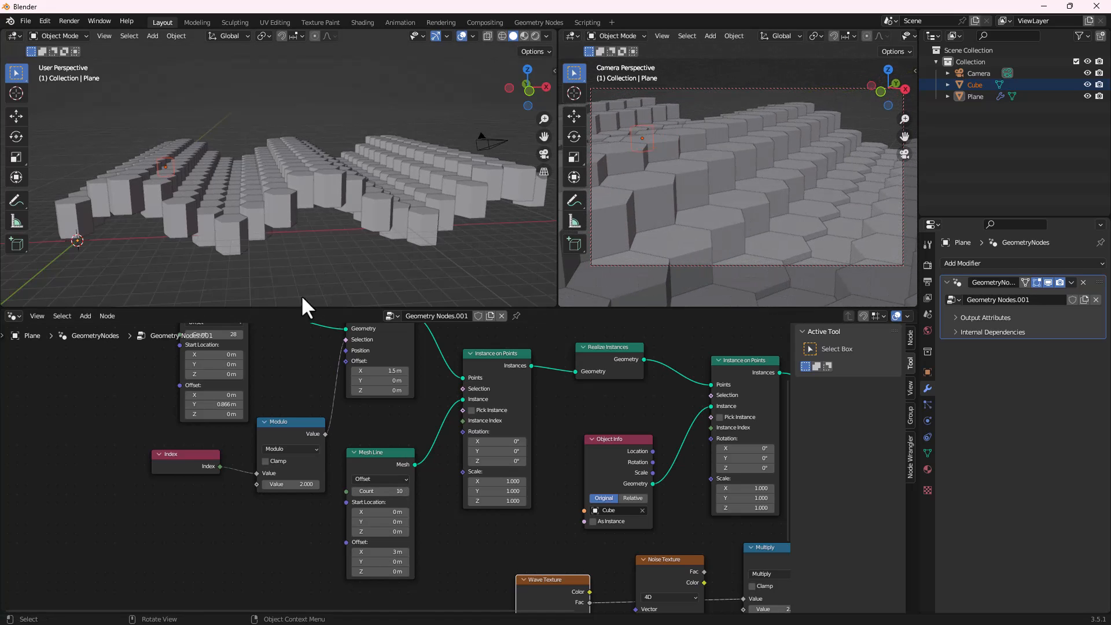
Set the Wave Texture's phase offset to -187.9
scroll(446, 553, down, 3)
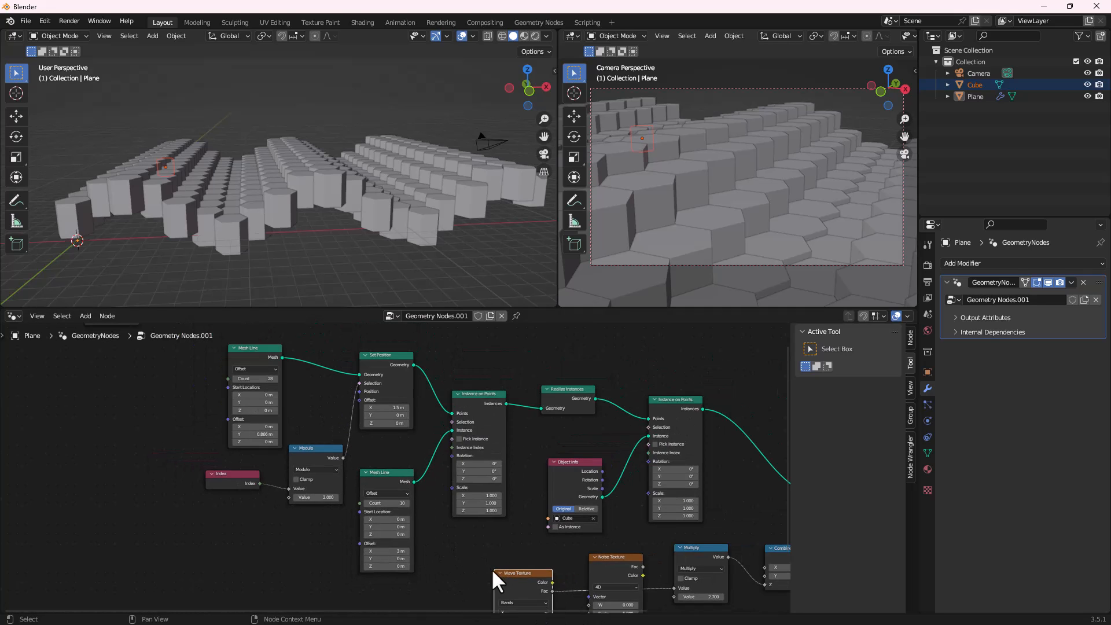
middle_drag(491, 568, 420, 400)
scroll(451, 515, up, 1)
scroll(448, 516, up, 1)
drag(447, 516, 17, 516)
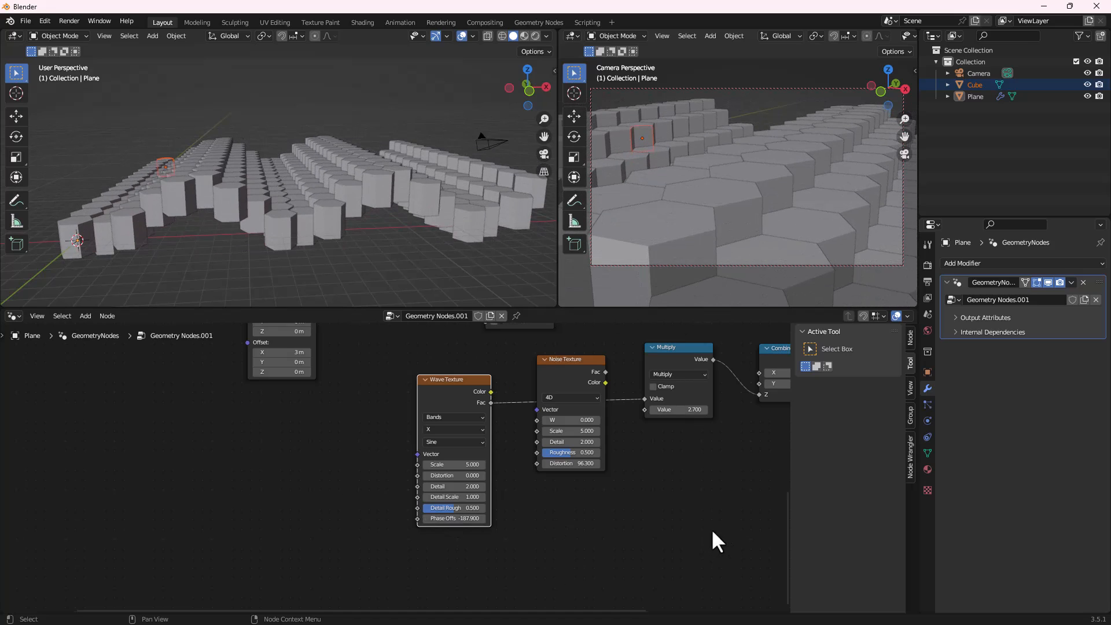
Reconnect the Noise Texture's Fac output to the Multiply value, move the node beside the Wave Texture and increase its distortion
scroll(528, 506, down, 3)
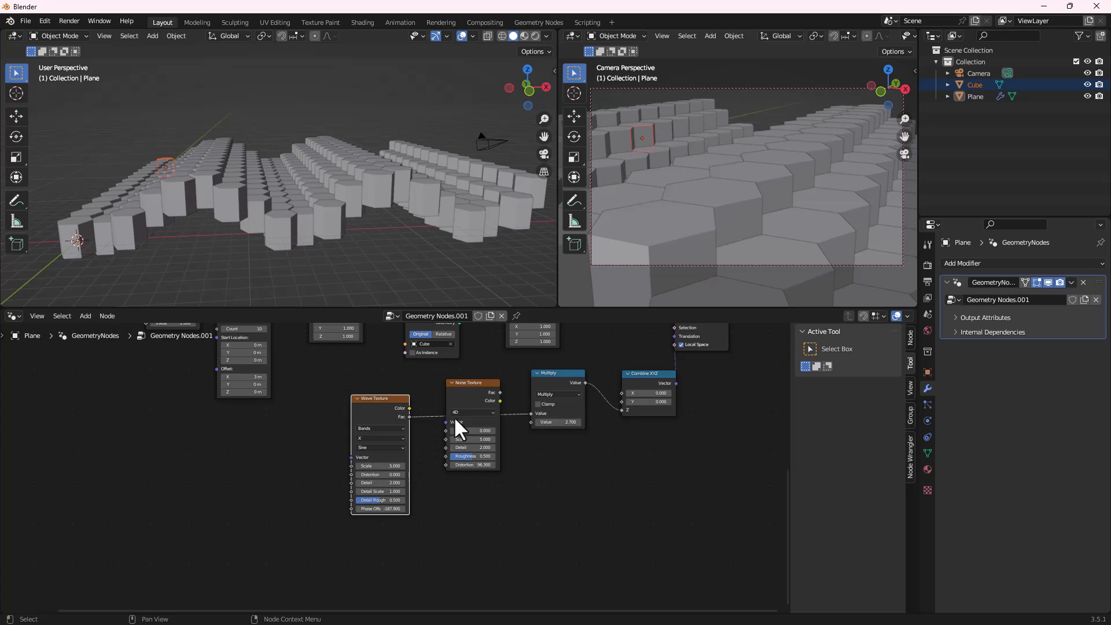
drag(462, 383, 530, 413)
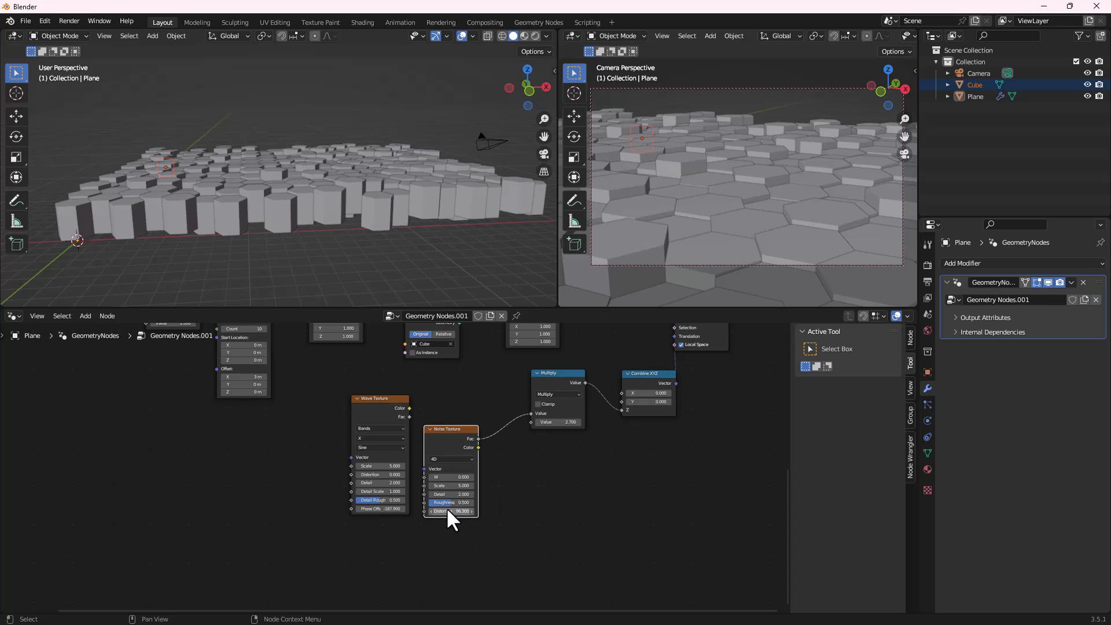
drag(446, 507, 515, 507)
scroll(473, 516, down, 2)
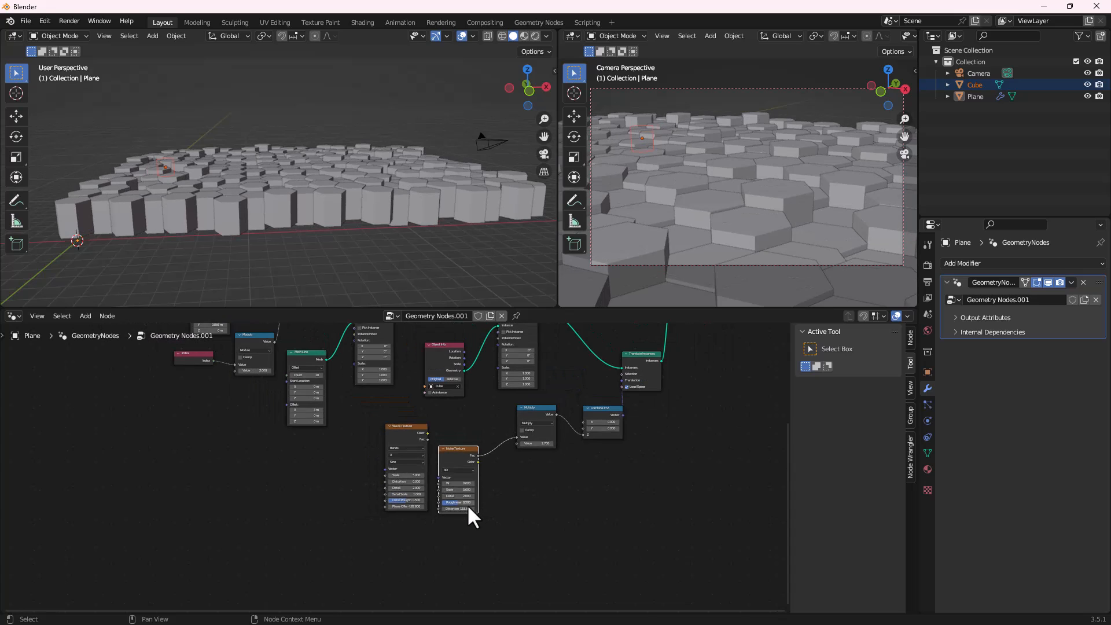
middle_drag(349, 485, 341, 506)
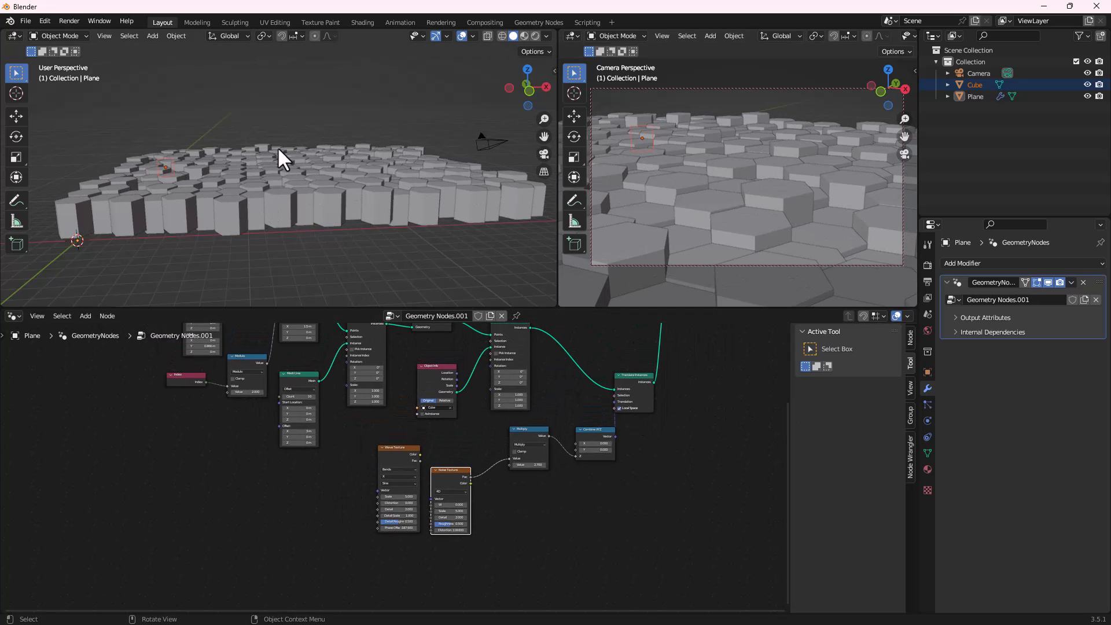
Try a Z scale of 2.4 on the first Instance on Points node, then undo it
scroll(308, 221, up, 3)
scroll(301, 238, up, 1)
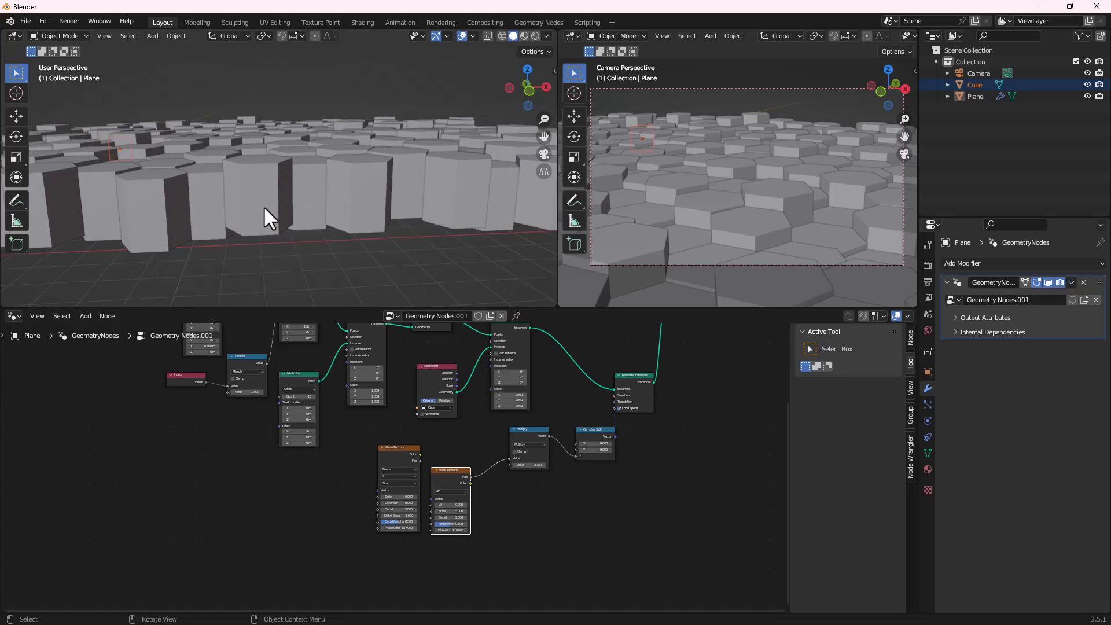
middle_drag(277, 257, 276, 247)
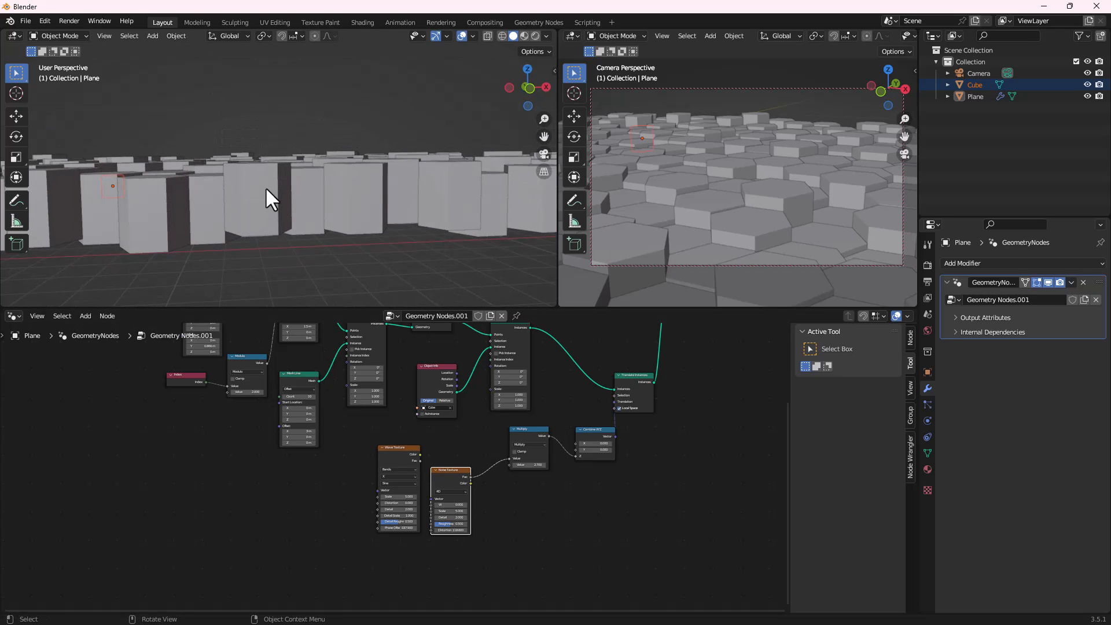
scroll(394, 437, up, 4)
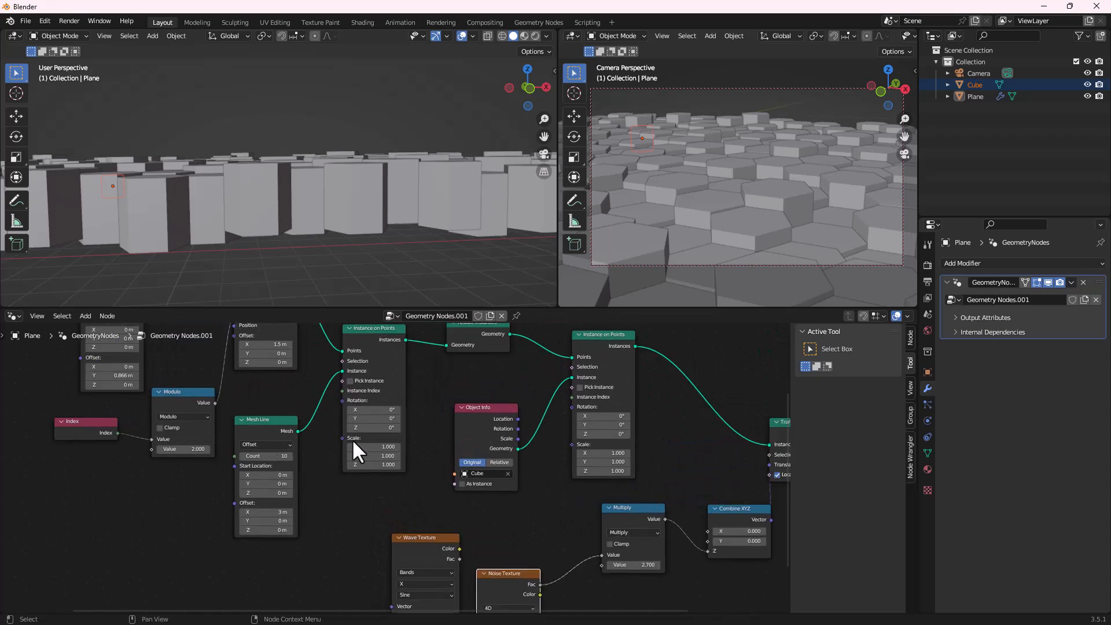
middle_drag(401, 496, 383, 526)
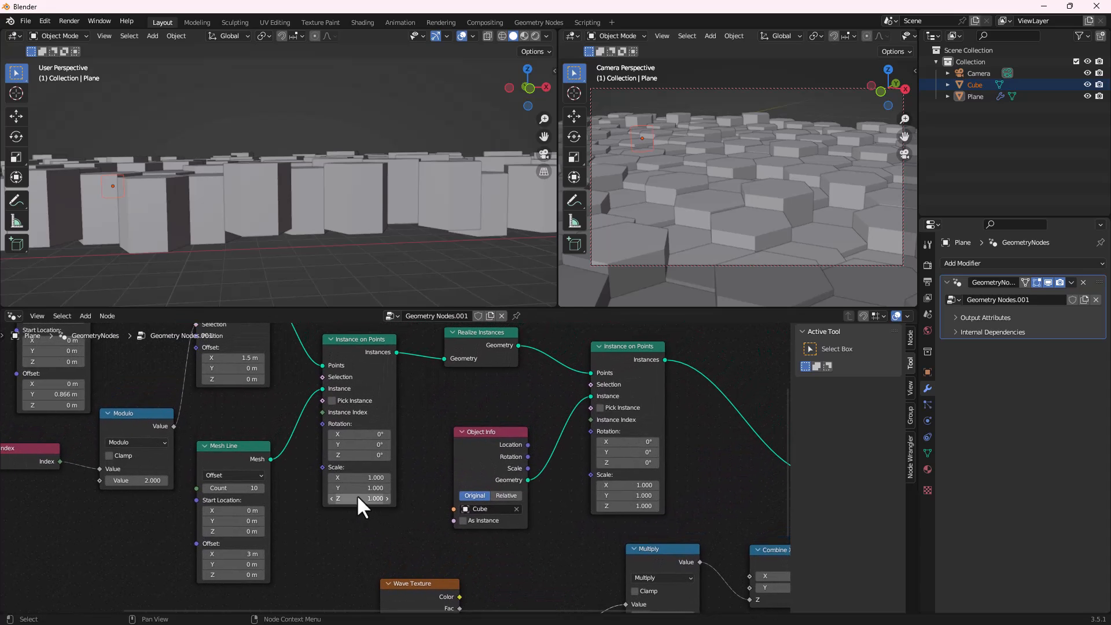
drag(364, 498, 382, 499)
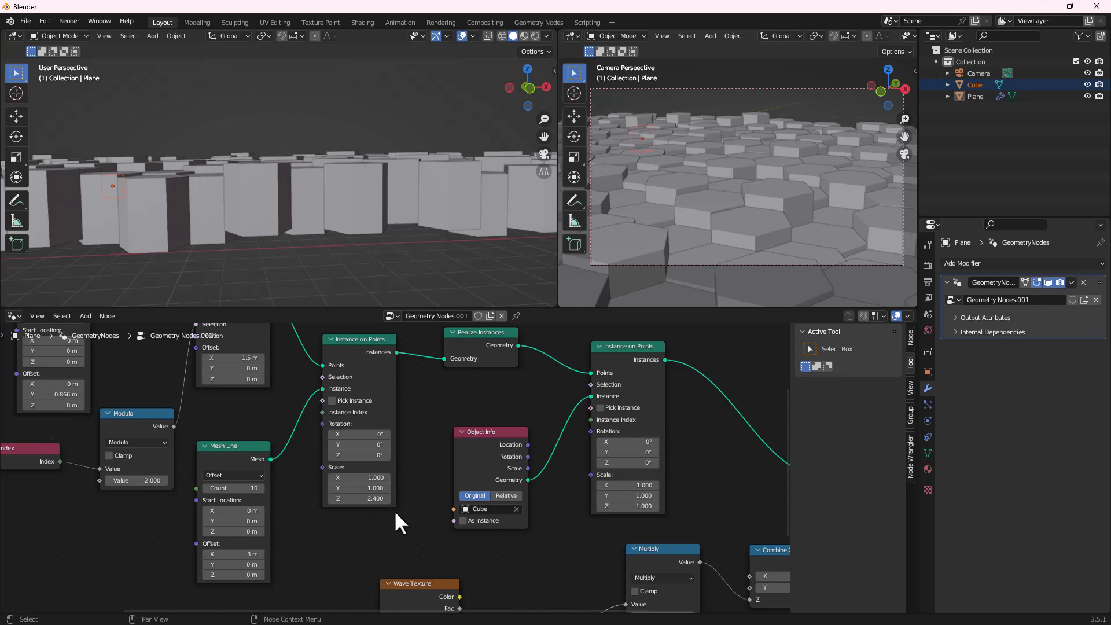
key(ctrl+z)
Set the Z scale to 2.6 on the second Instance on Points node, which instances the Cube
scroll(462, 538, down, 3)
middle_drag(523, 530, 479, 484)
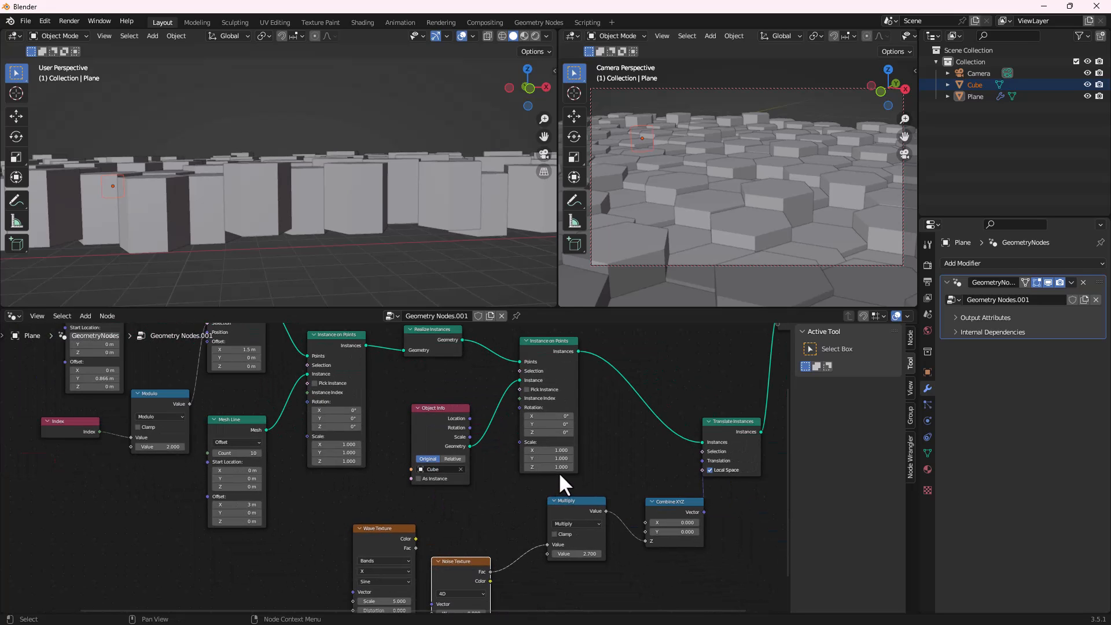
drag(558, 466, 651, 467)
scroll(670, 216, down, 4)
mouse_move(676, 216)
middle_down()
mouse_move(676, 245)
mouse_move(679, 216)
middle_up()
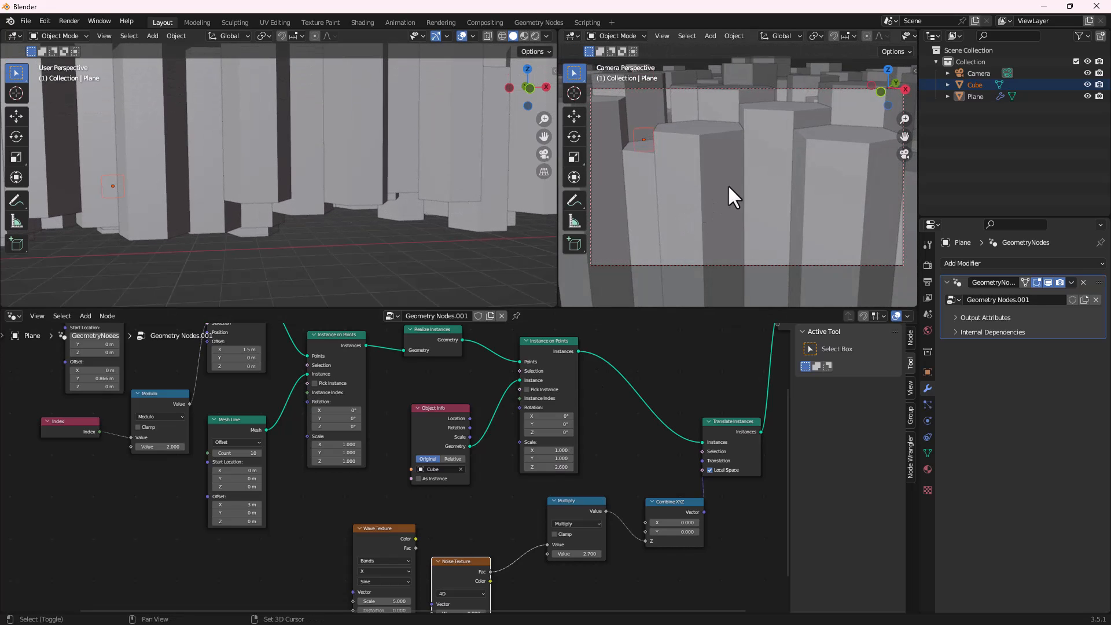
shift+middle_drag(727, 184, 709, 248)
scroll(717, 220, down, 2)
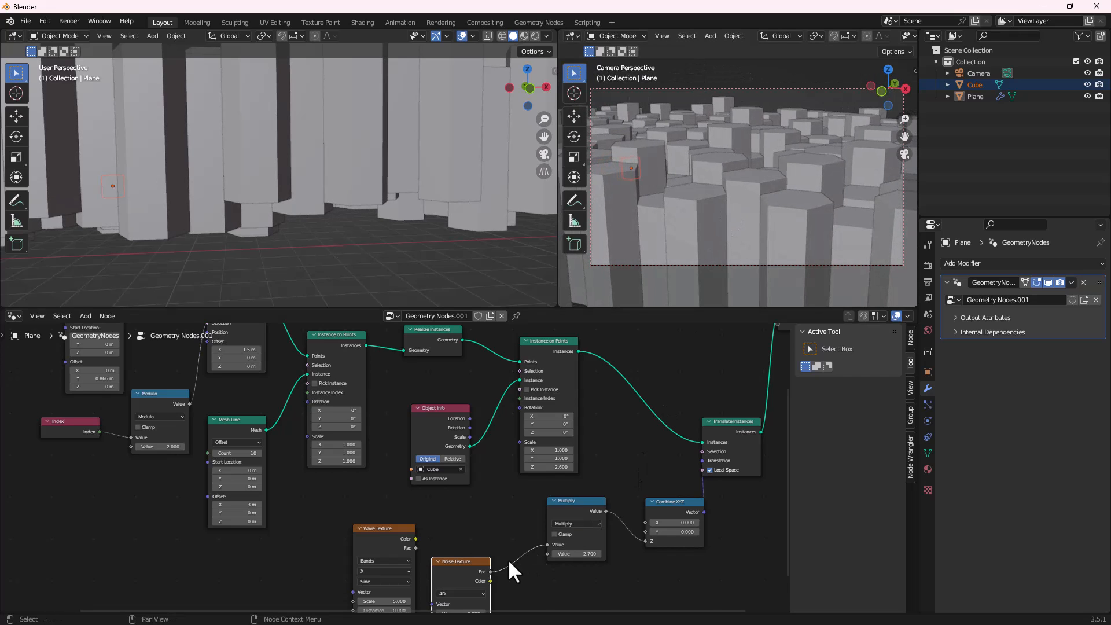
Set the Noise Texture's distortion to 145.8
scroll(508, 560, down, 3)
middle_drag(494, 531, 486, 433)
scroll(486, 433, up, 1)
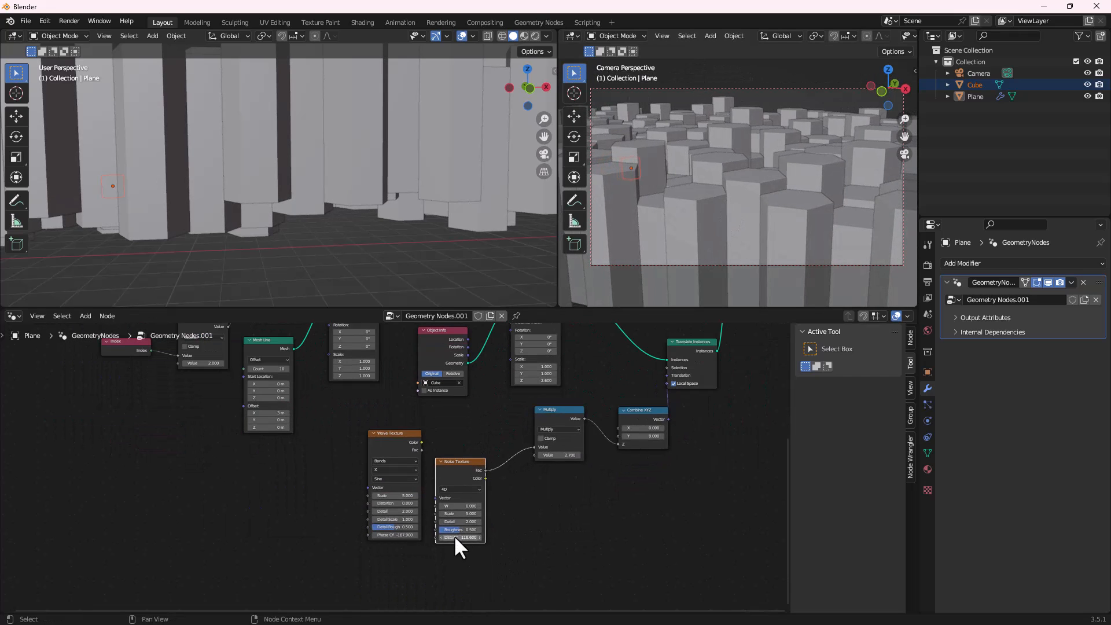
drag(453, 537, 585, 537)
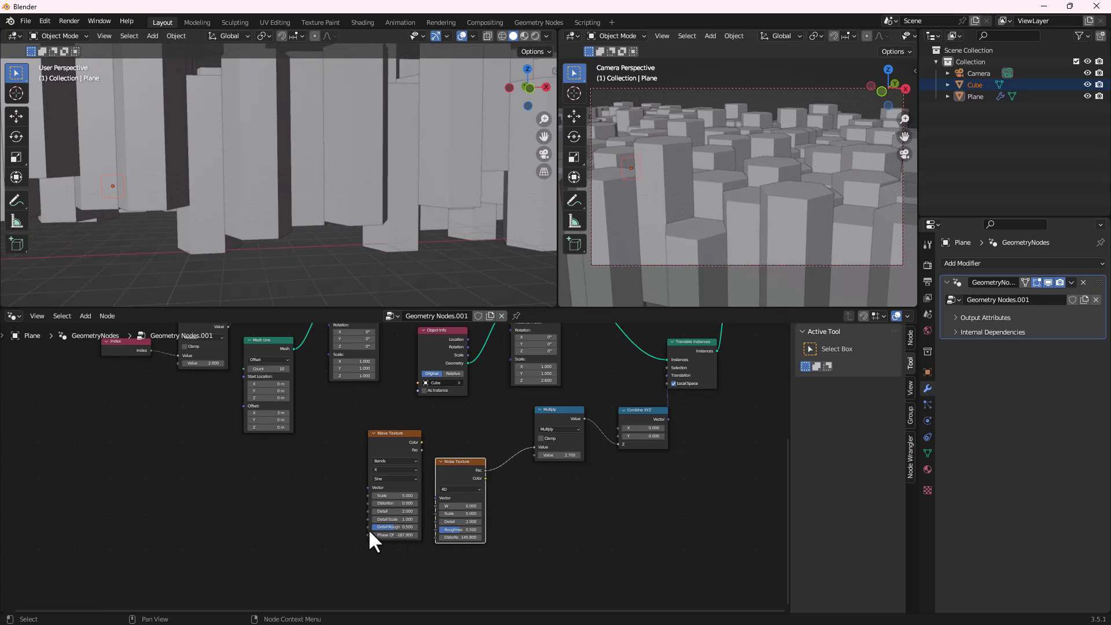
Connect the Wave Texture's Fac to the Multiply value and set its scale 3.8, distortion 0.5, detail roughness 0.3 and phase offset -164.5
drag(407, 439, 592, 445)
scroll(383, 439, up, 2)
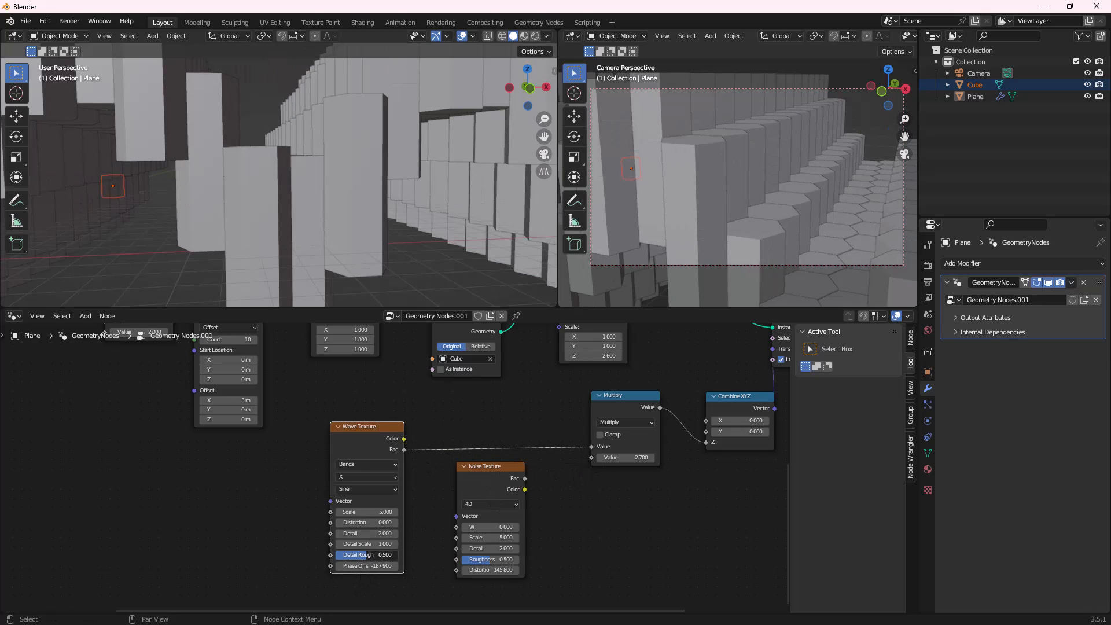
drag(379, 555, 379, 522)
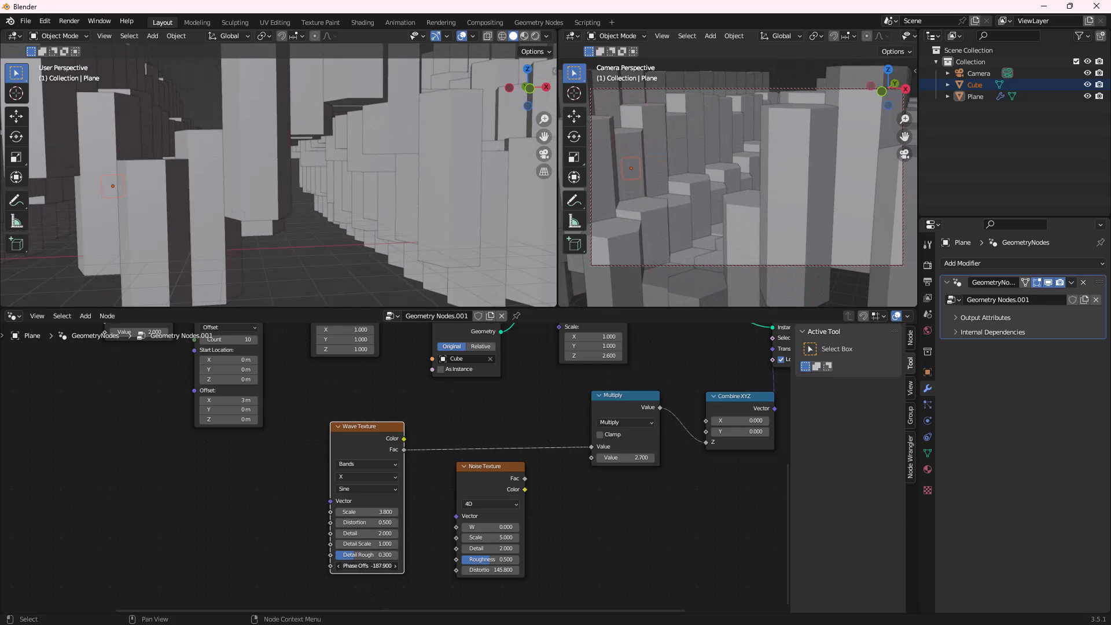
drag(368, 566, 395, 565)
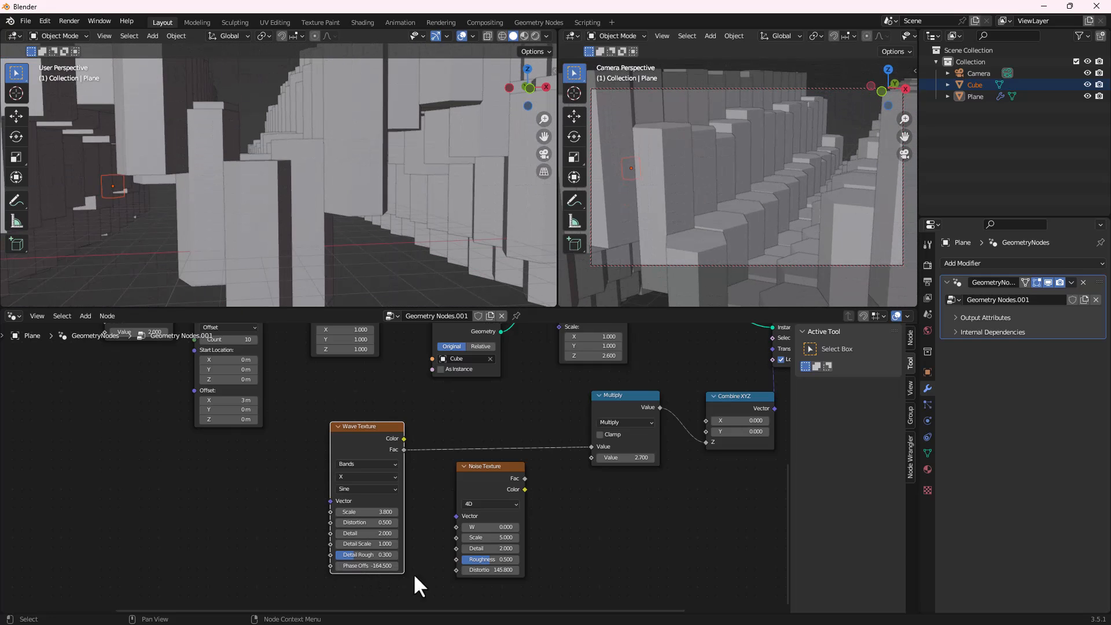
Reconnect the Noise Texture's Fac output to the Multiply node and set the multiplier to 3.4
drag(524, 478, 592, 446)
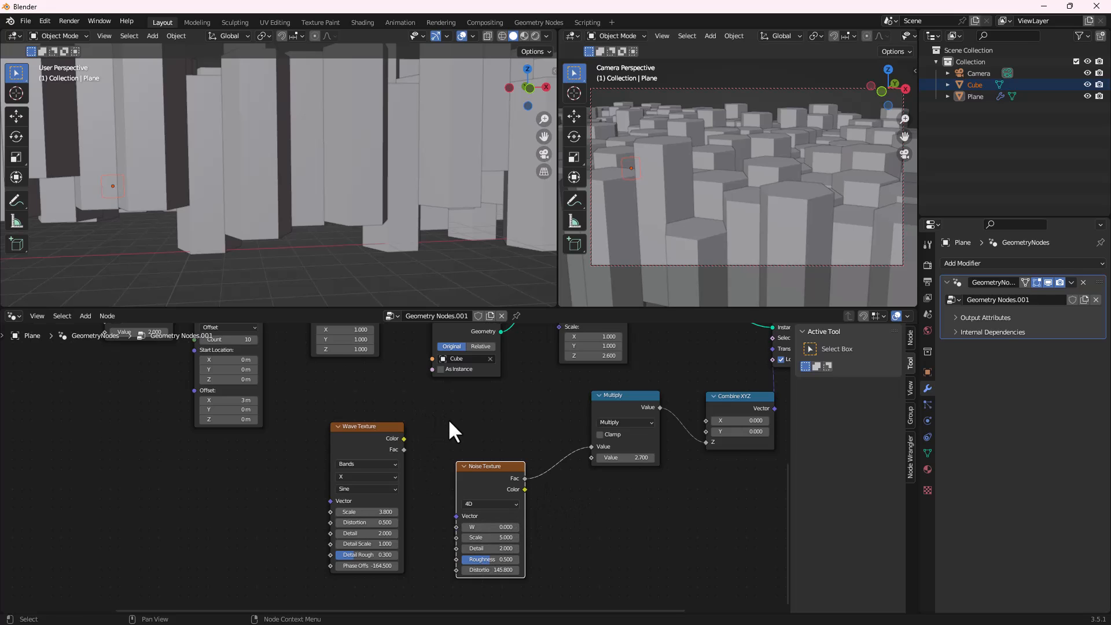
scroll(449, 421, down, 1)
scroll(570, 482, up, 1)
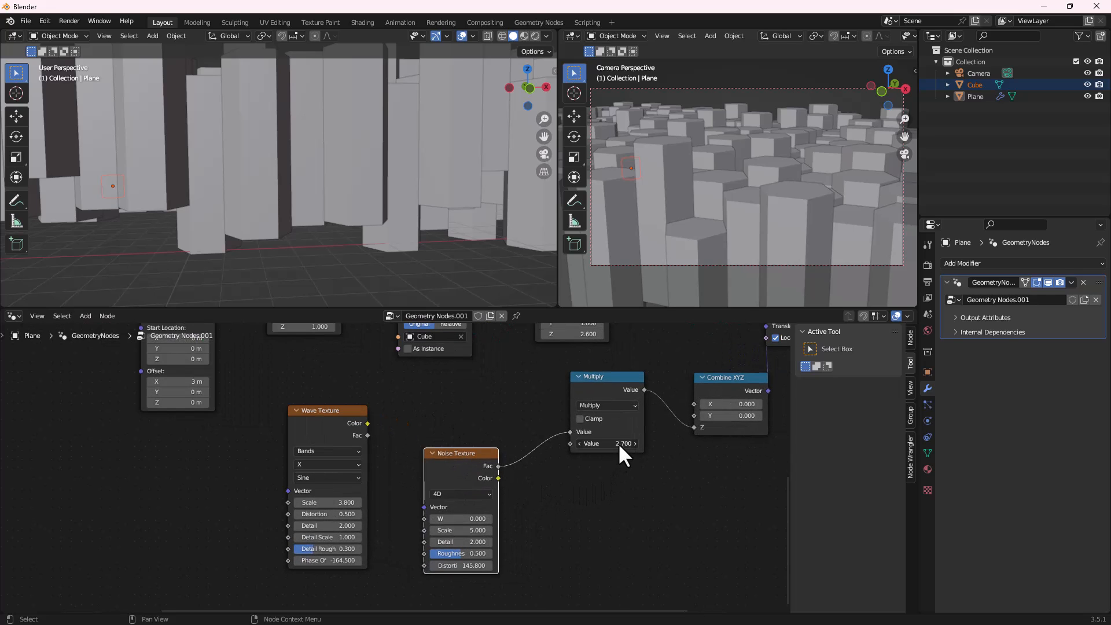
drag(618, 442, 623, 442)
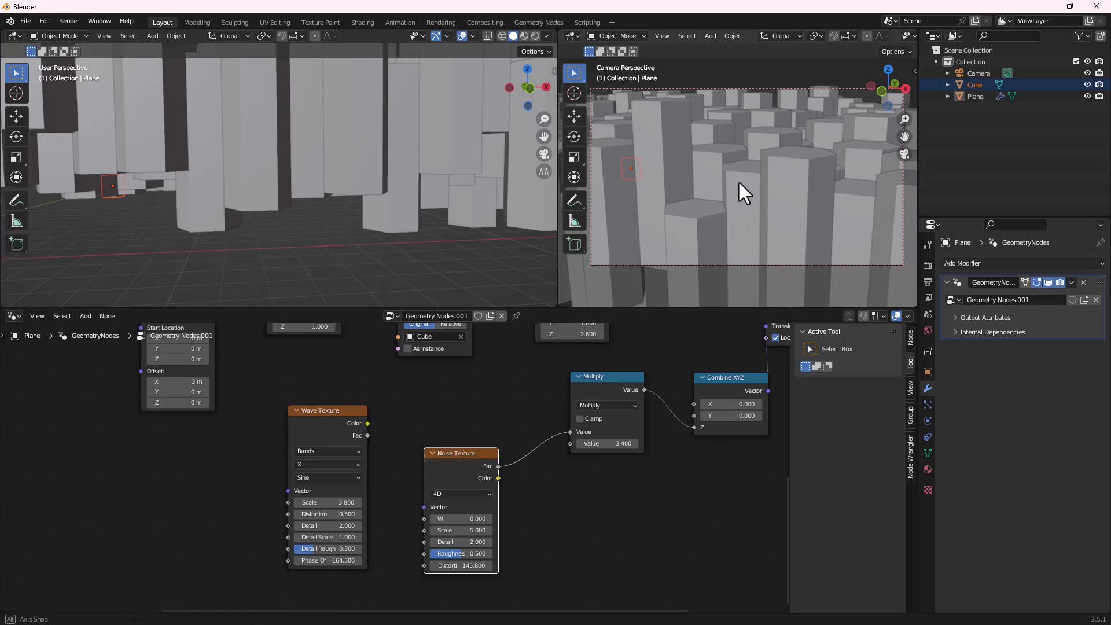
Try a distortion of 154.5 on the Noise Texture
middle_drag(737, 180, 738, 182)
shift+middle_drag(766, 130, 750, 189)
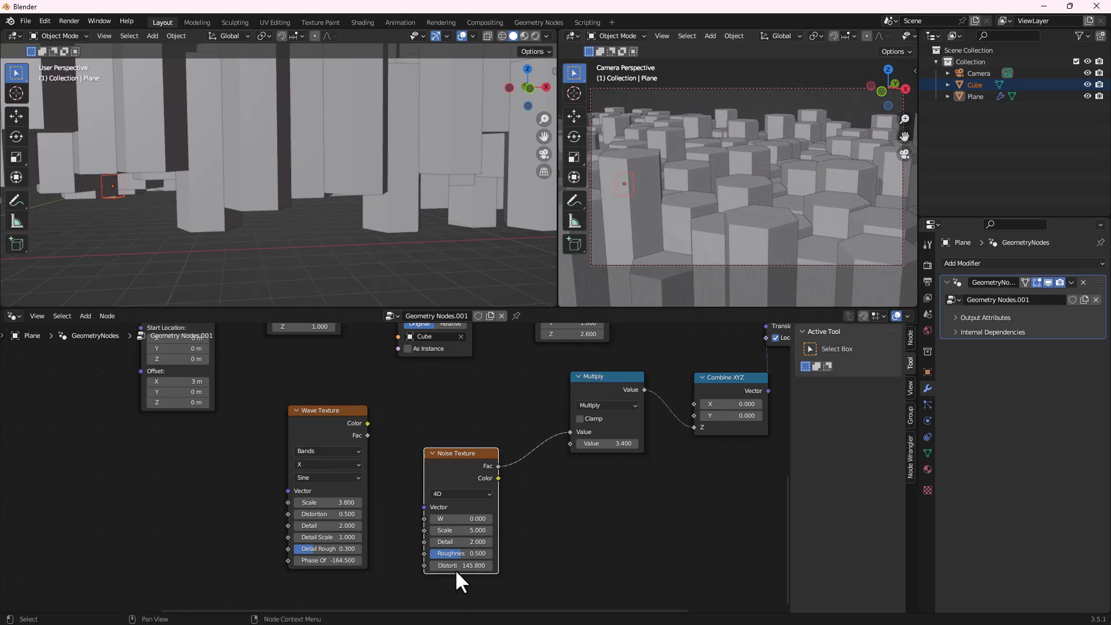
drag(455, 565, 491, 565)
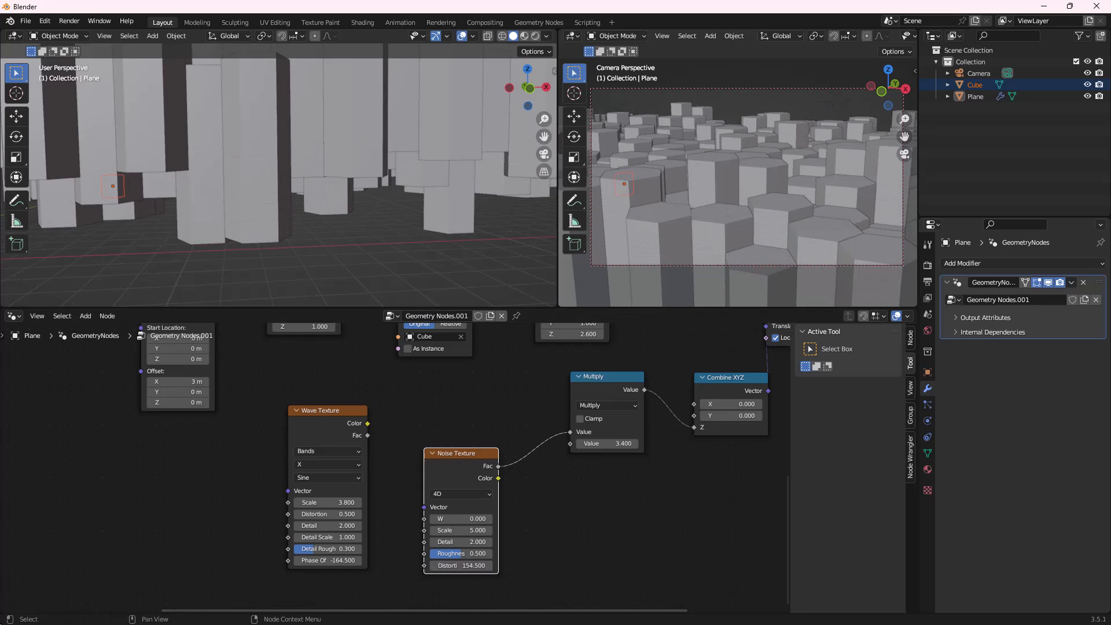
Split a new area off the lower part of the node editor and turn it into a Timeline
drag(4, 607, 23, 522)
click(13, 528)
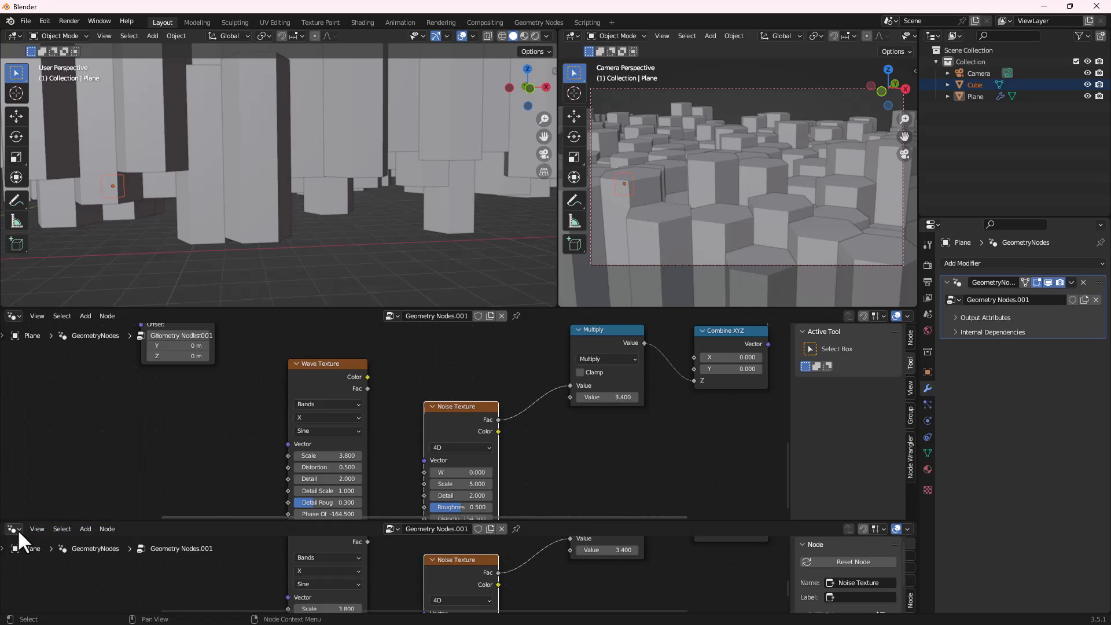
click(17, 529)
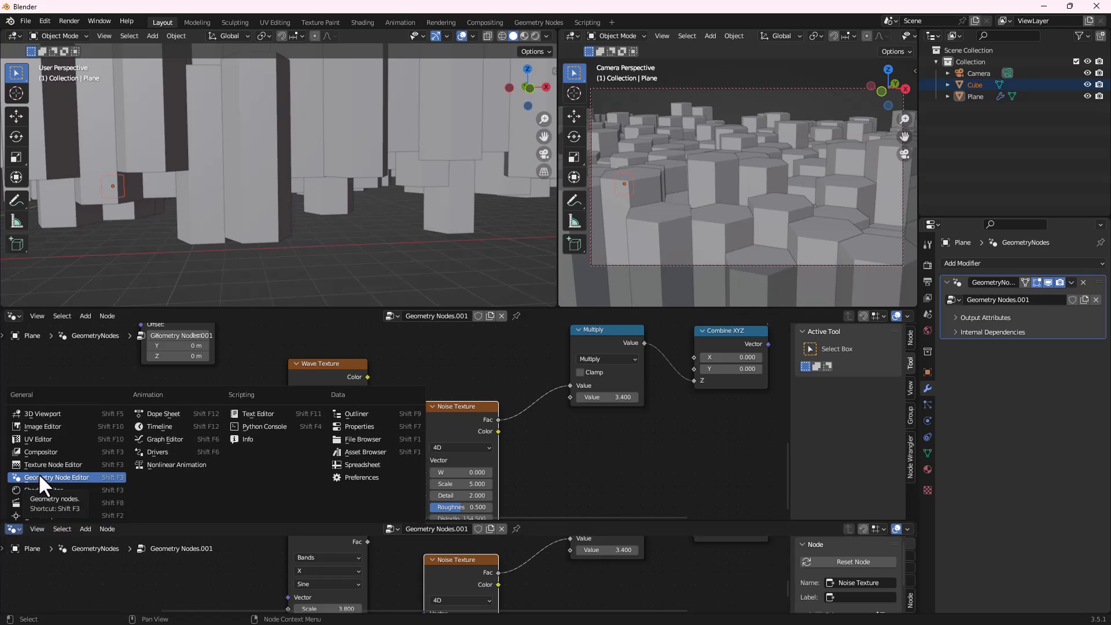
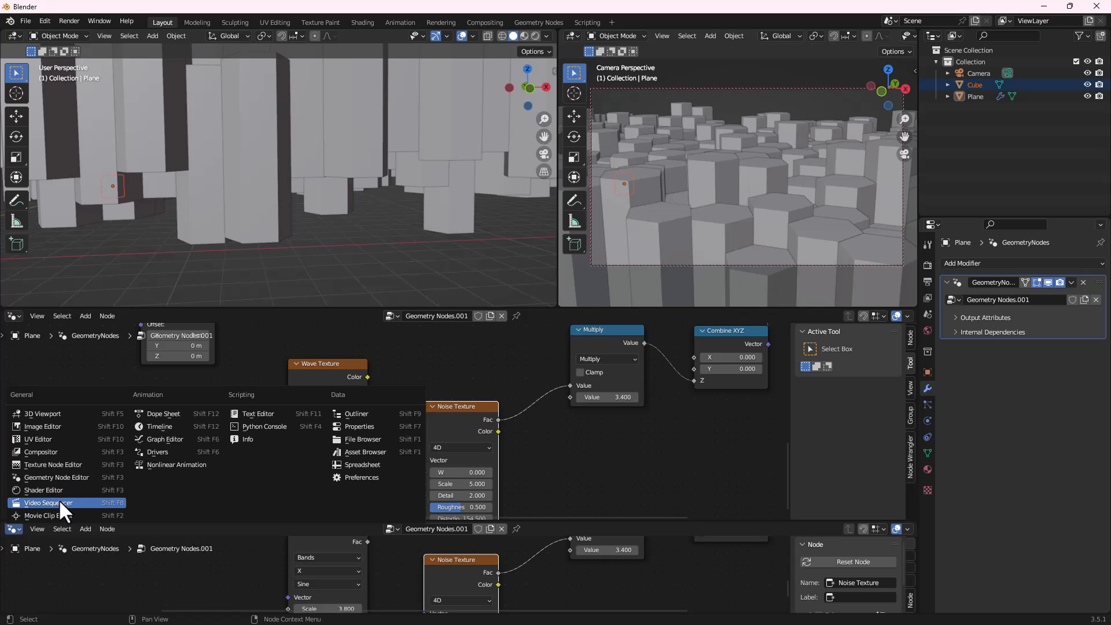
click(170, 426)
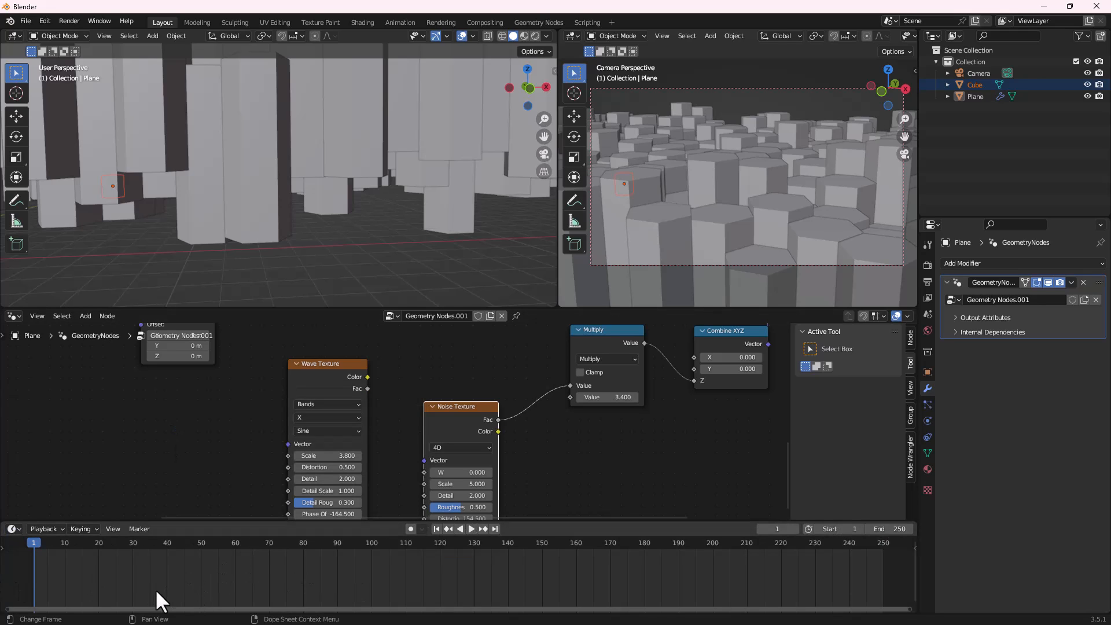
Move the Noise Texture node up so all its values are accessible, and set the animation's end frame to 120
drag(464, 404, 461, 374)
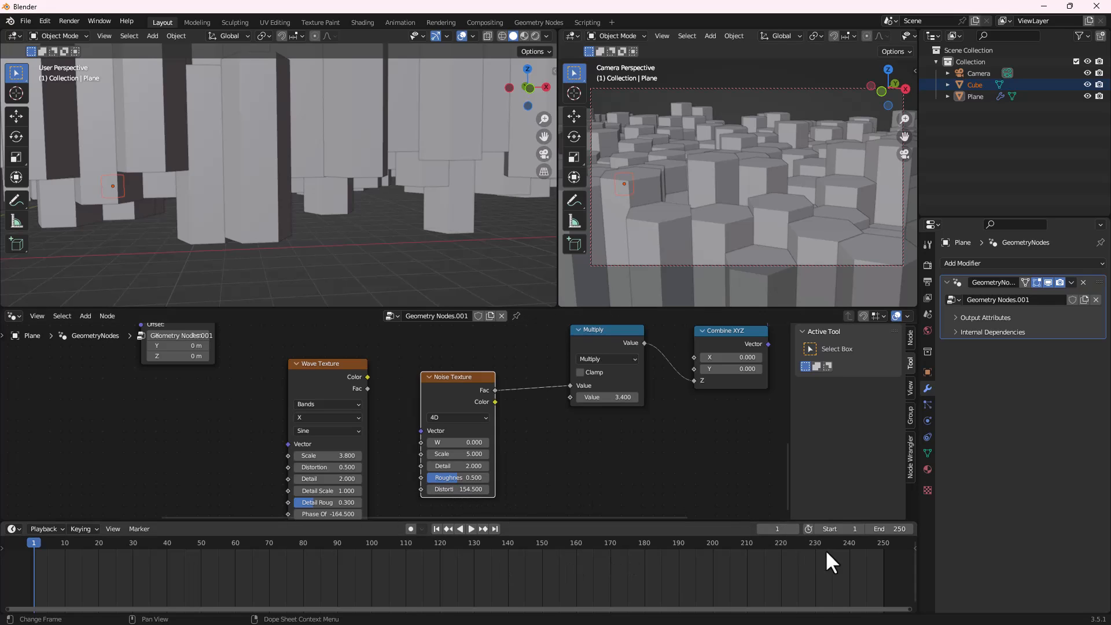
click(891, 528)
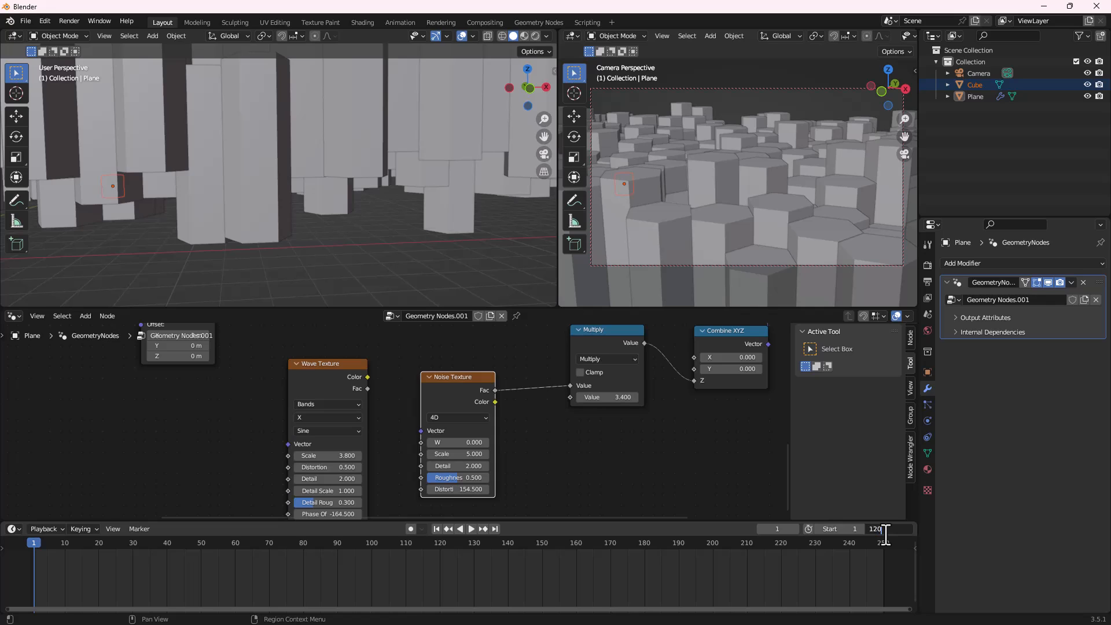
key(Return)
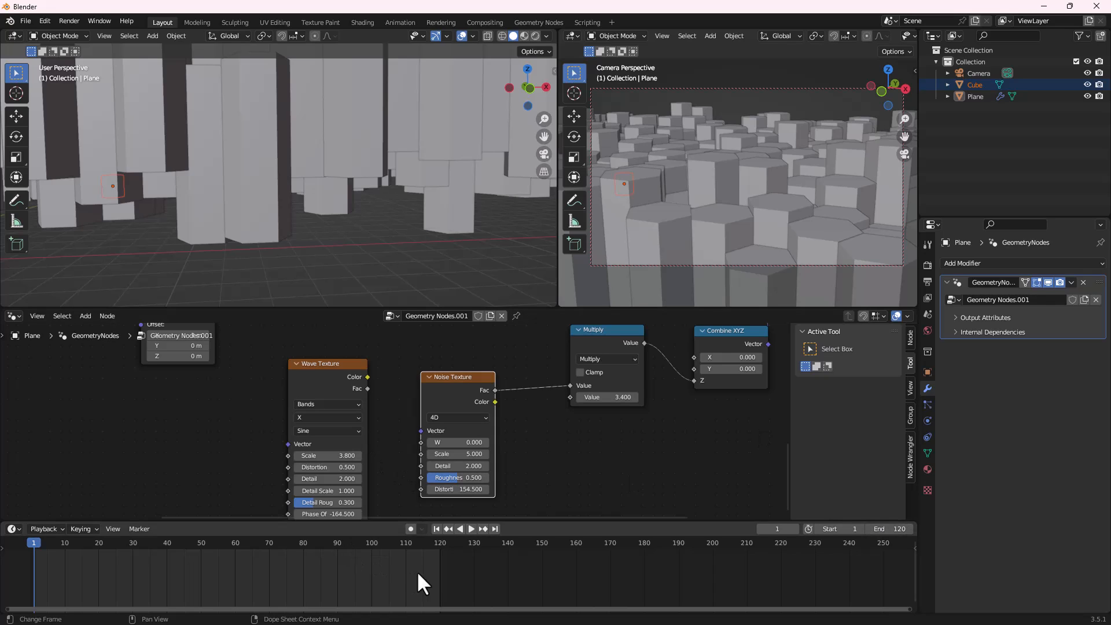
Drive the Noise Texture's distortion with the expression #frame, and play and scrub the animation to check the column motion
click(443, 491)
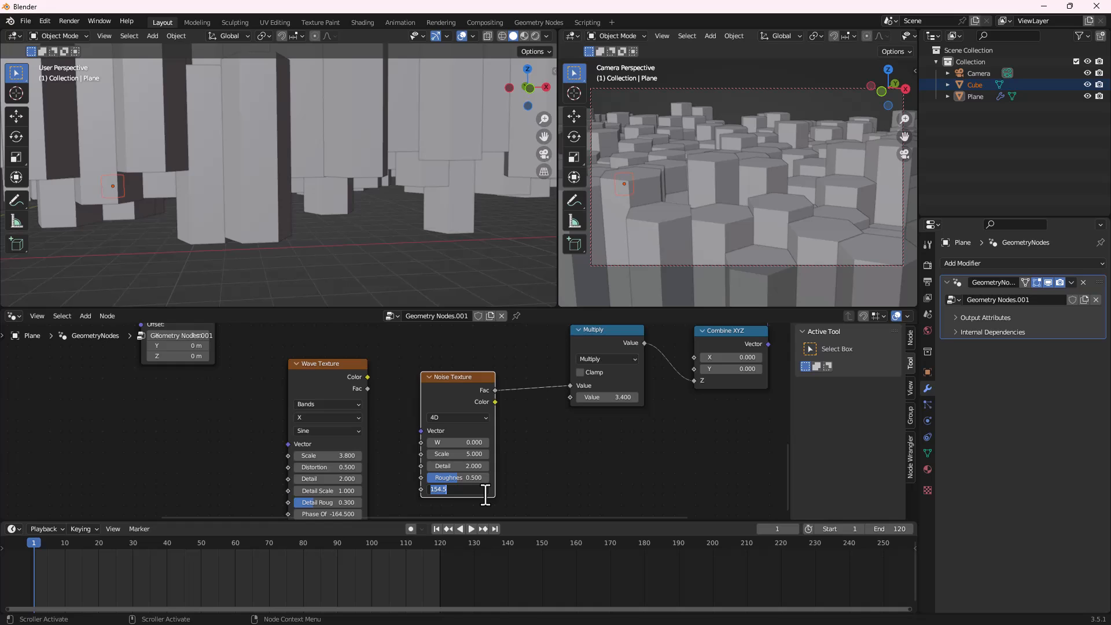
text(#frame)
key(Return)
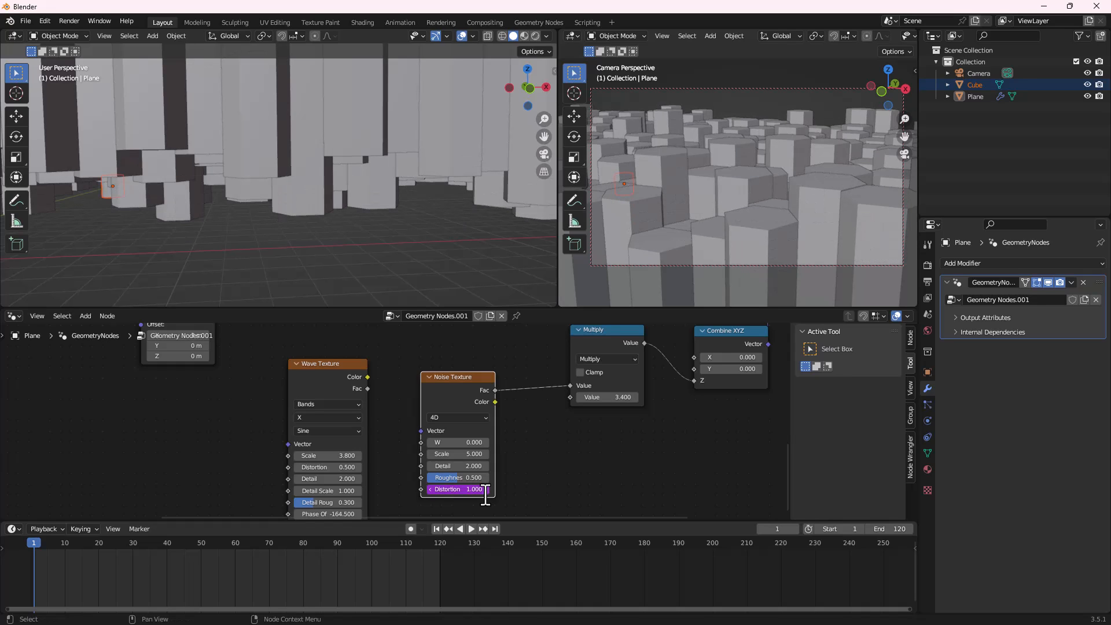
key(space)
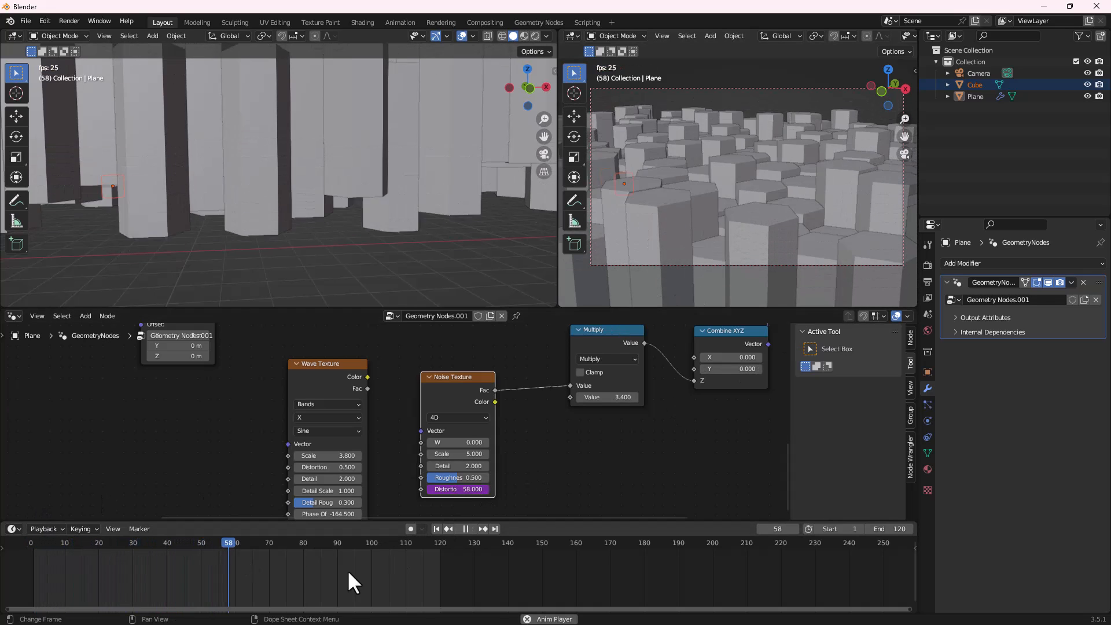
key(space)
drag(113, 564, 1039, 571)
key(space)
key(space)
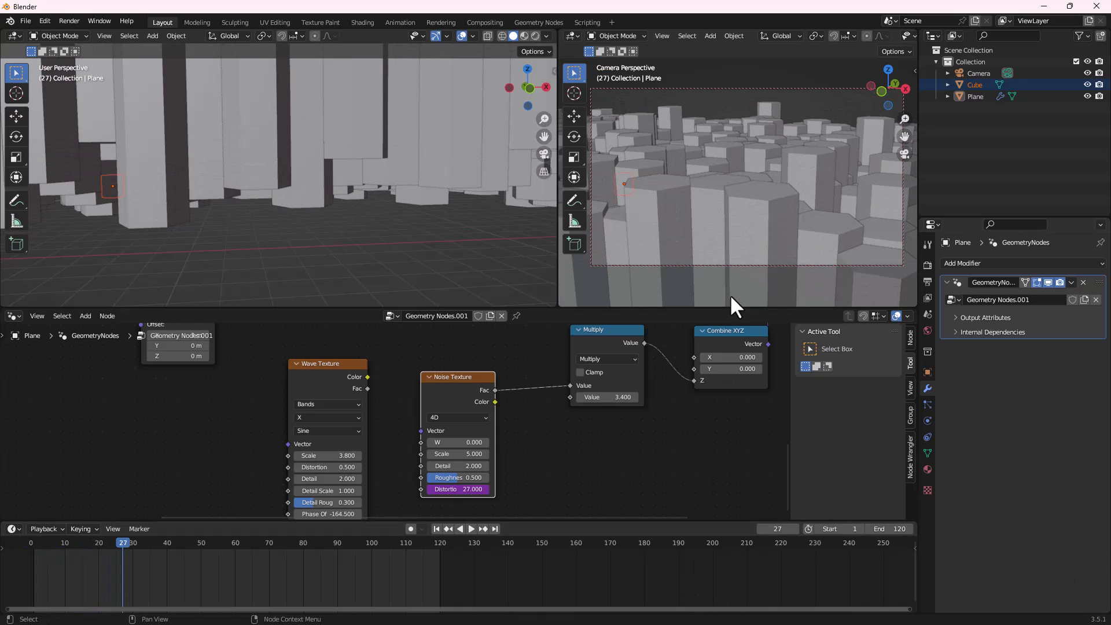
Try slowing the Noise Texture's distortion driver with the expression frame/4 and play the animation
scroll(459, 492, up, 2)
double_click(460, 486)
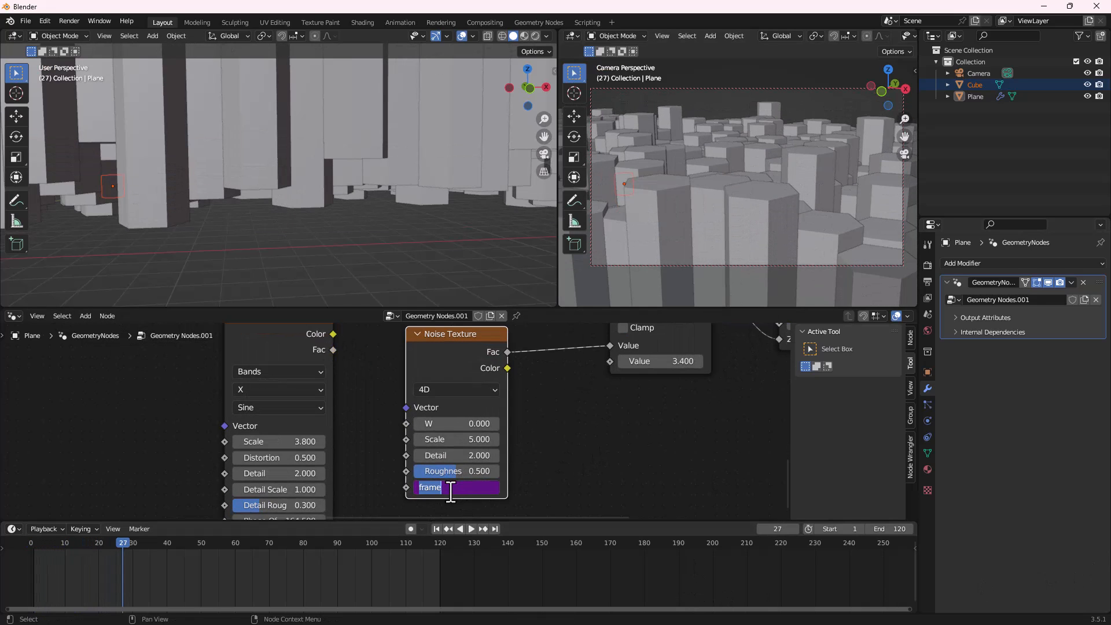
text(frame/4)
key(Return)
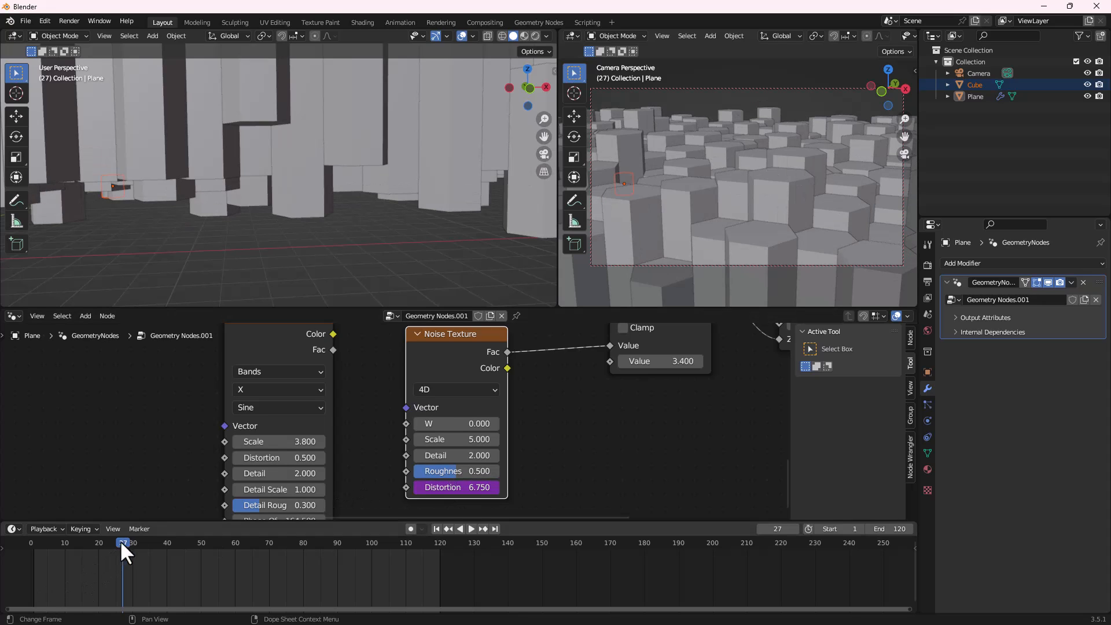
key(space)
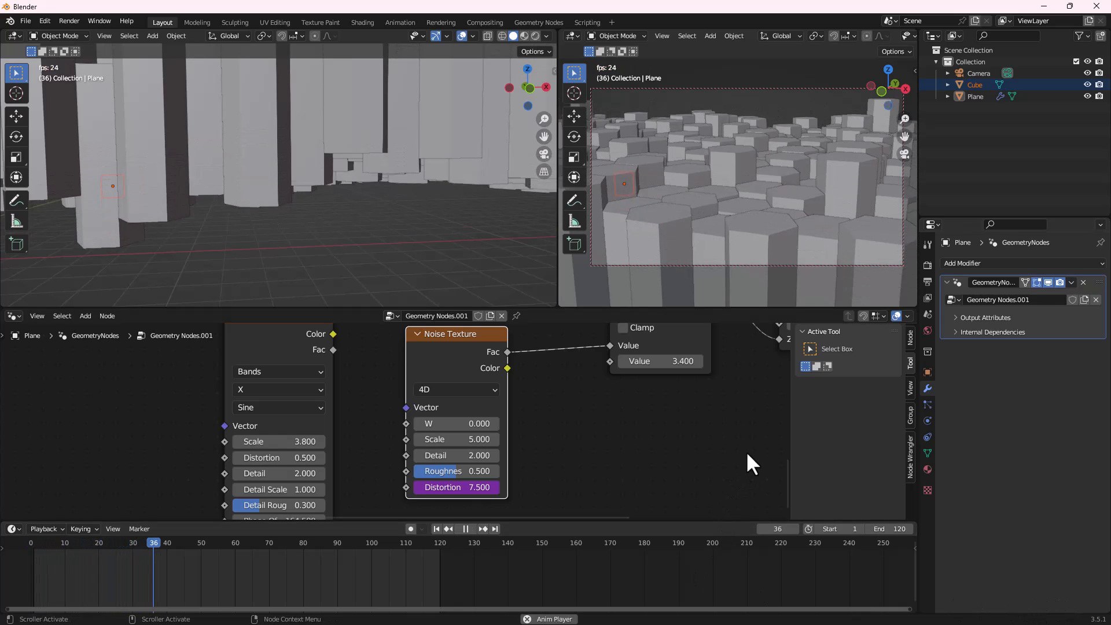
key(space)
Try the expression frame/10 for the distortion driver and play the animation from the start
click(455, 492)
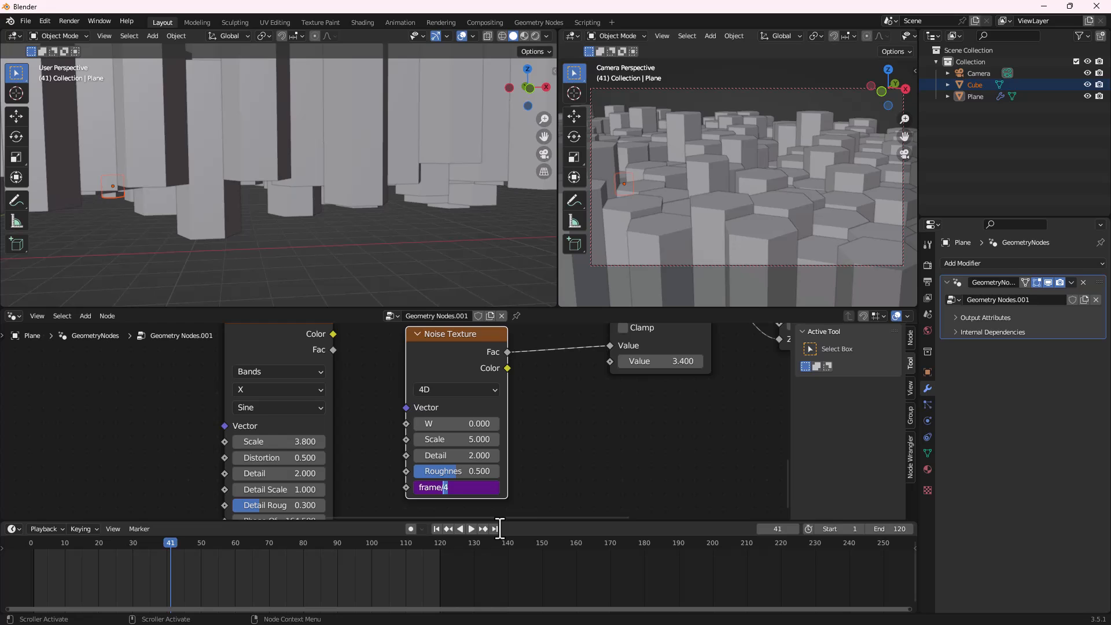
key(Return)
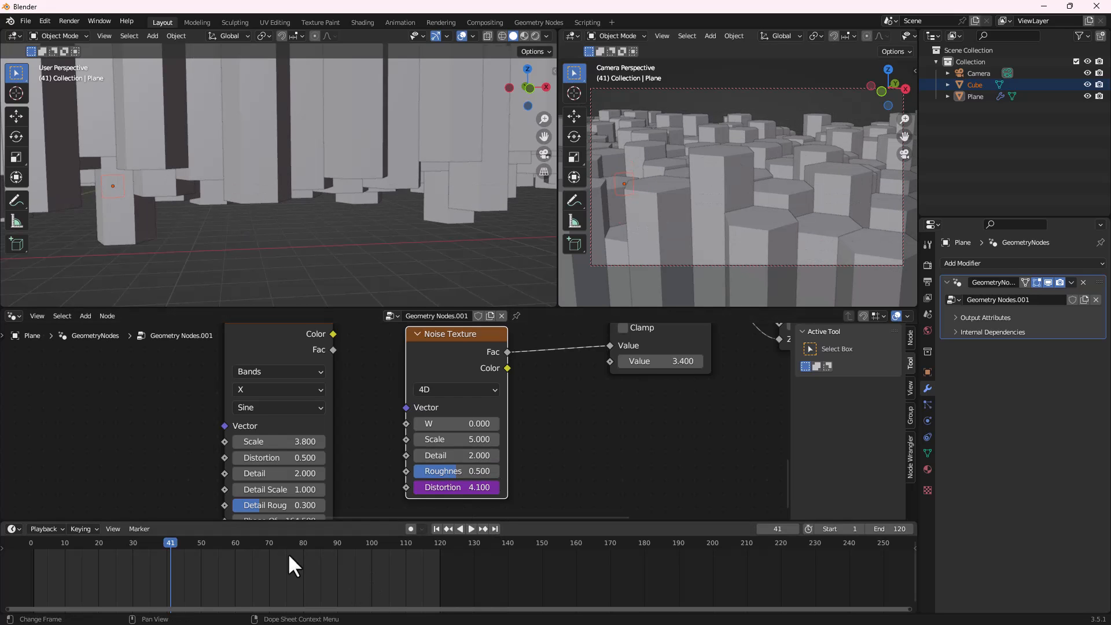
drag(175, 542, 12, 558)
key(space)
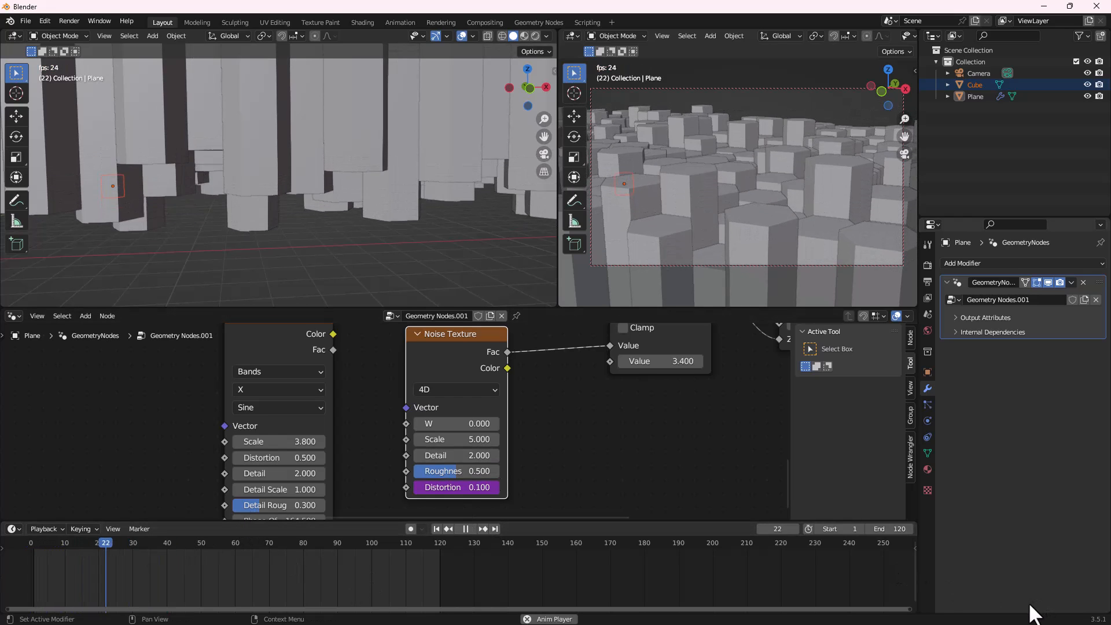
key(space)
Try the expression frame/20 for the distortion driver and replay the animation from the start
double_click(484, 487)
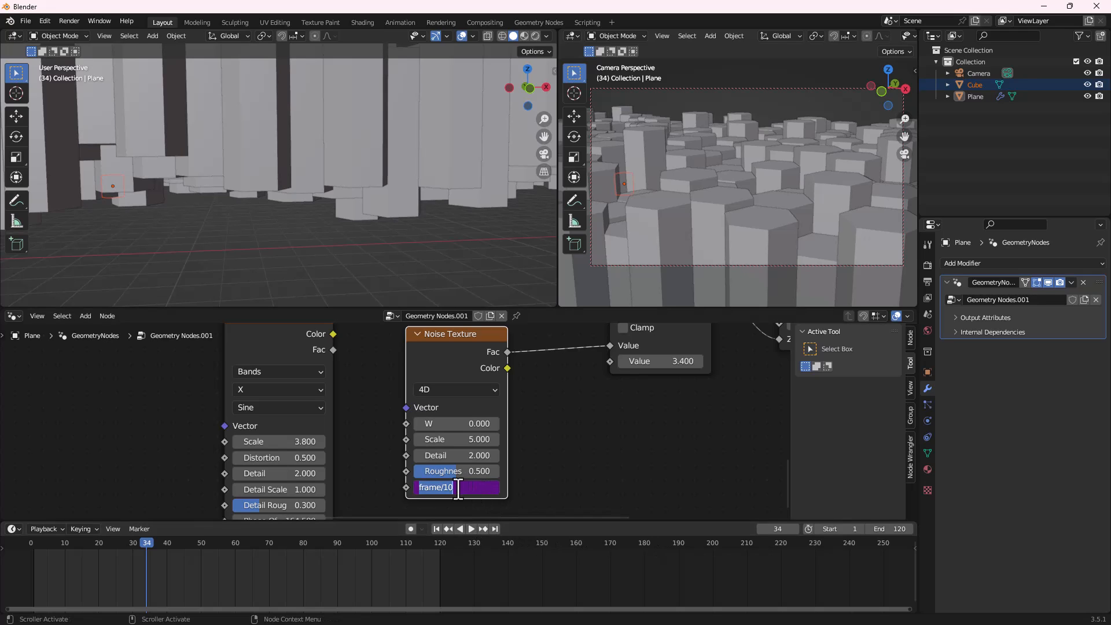
click(449, 487)
text(2)
key(Return)
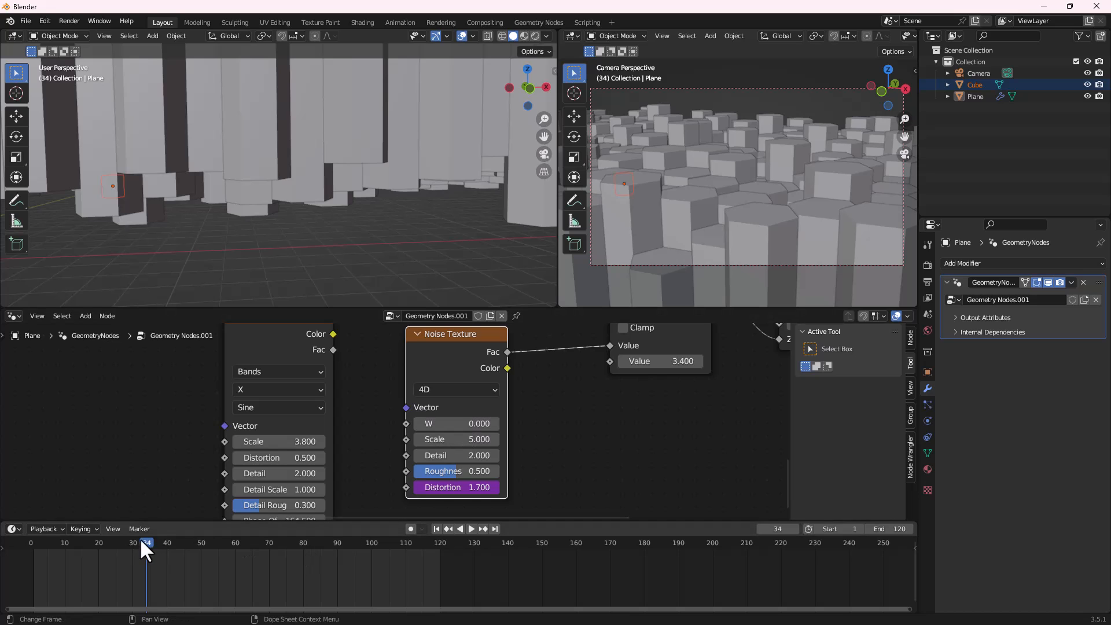
drag(143, 538, 16, 550)
key(space)
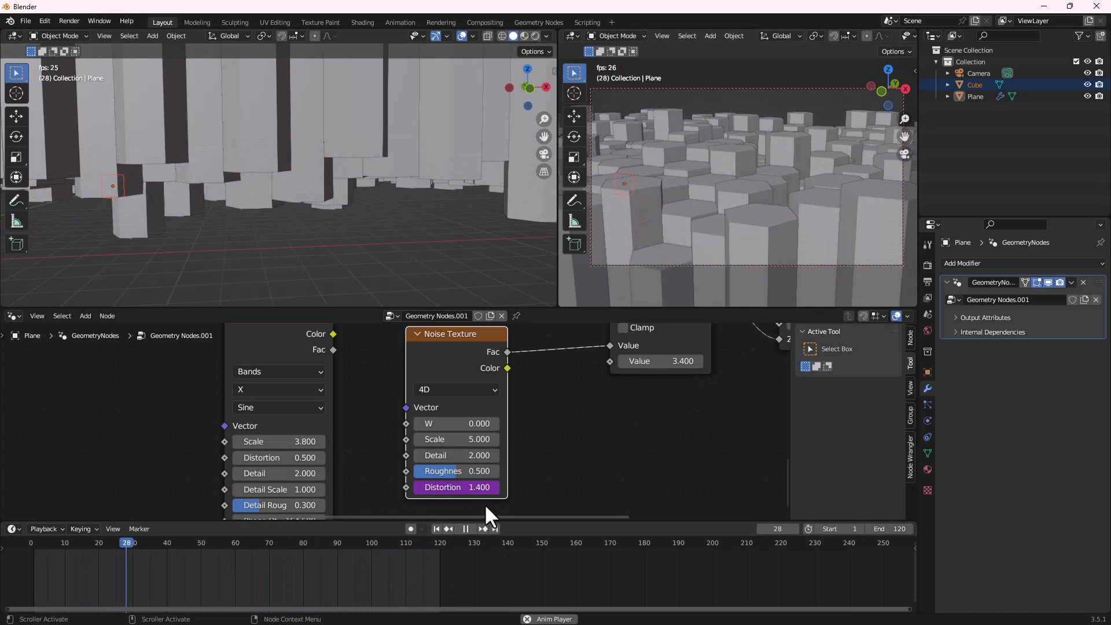
key(space)
Set the Noise Texture's scale and detail to 2.3, roughness to 0.017 and distortion driver to frame/15, and play the animation from the start
drag(461, 440, 419, 470)
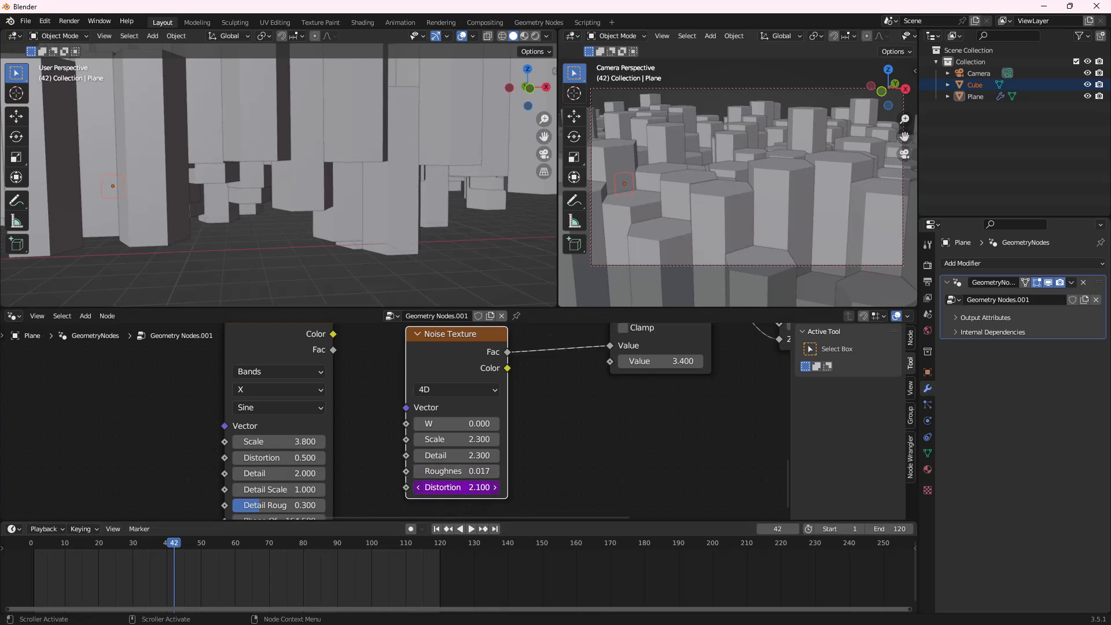
click(449, 488)
click(448, 488)
text(15)
key(Return)
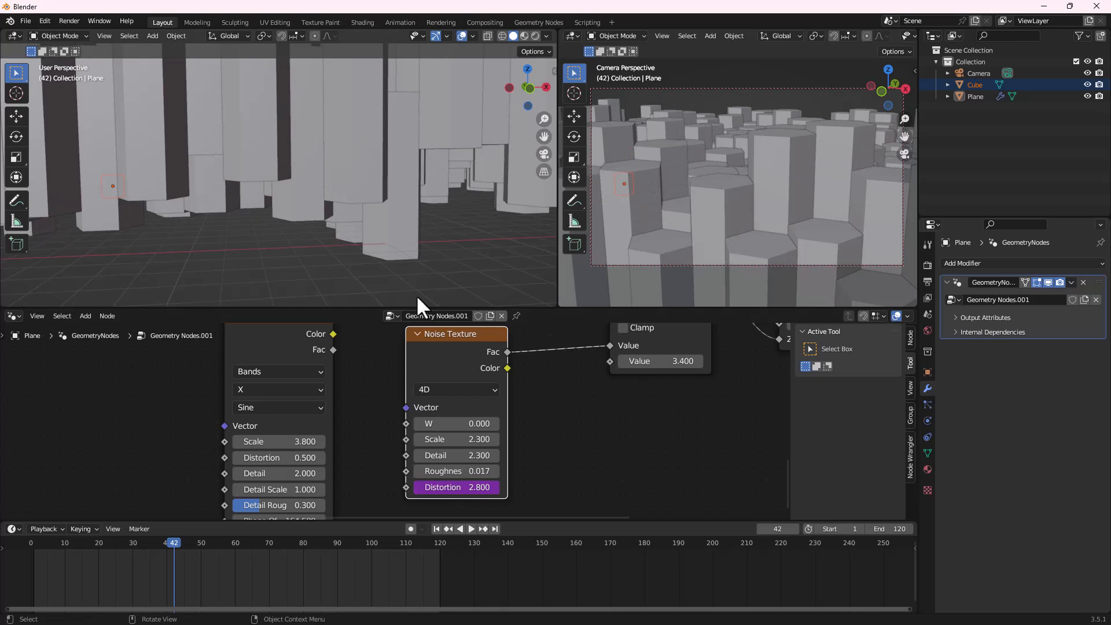
key(shift+Left)
key(space)
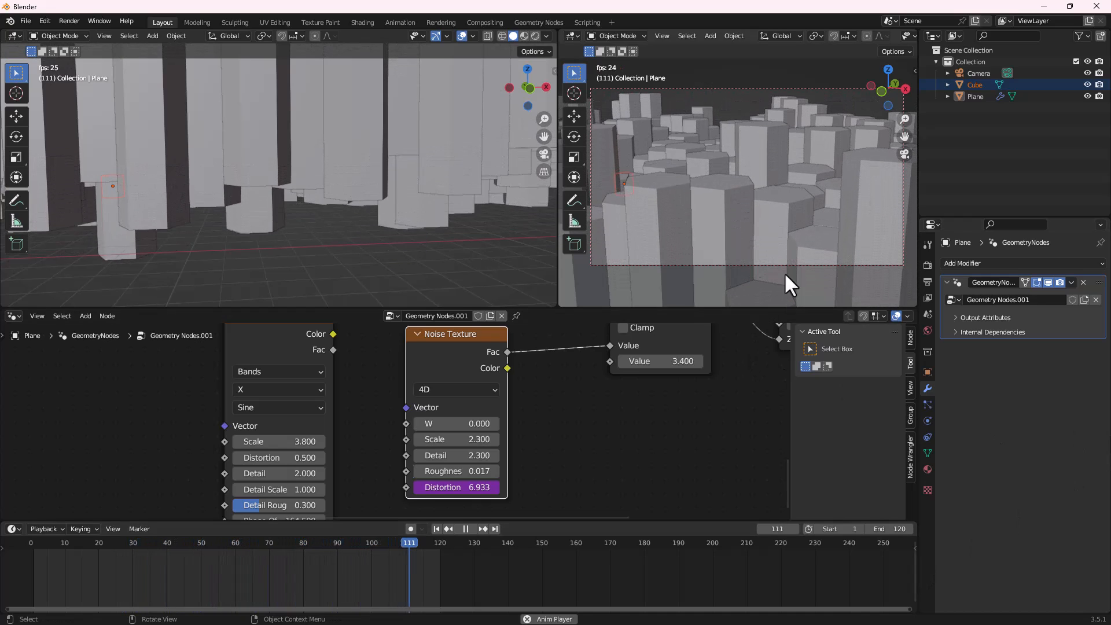
key(space)
Switch the render engine to Cycles with the GPU Compute device and show the camera view in rendered shading
scroll(877, 40, down, 5)
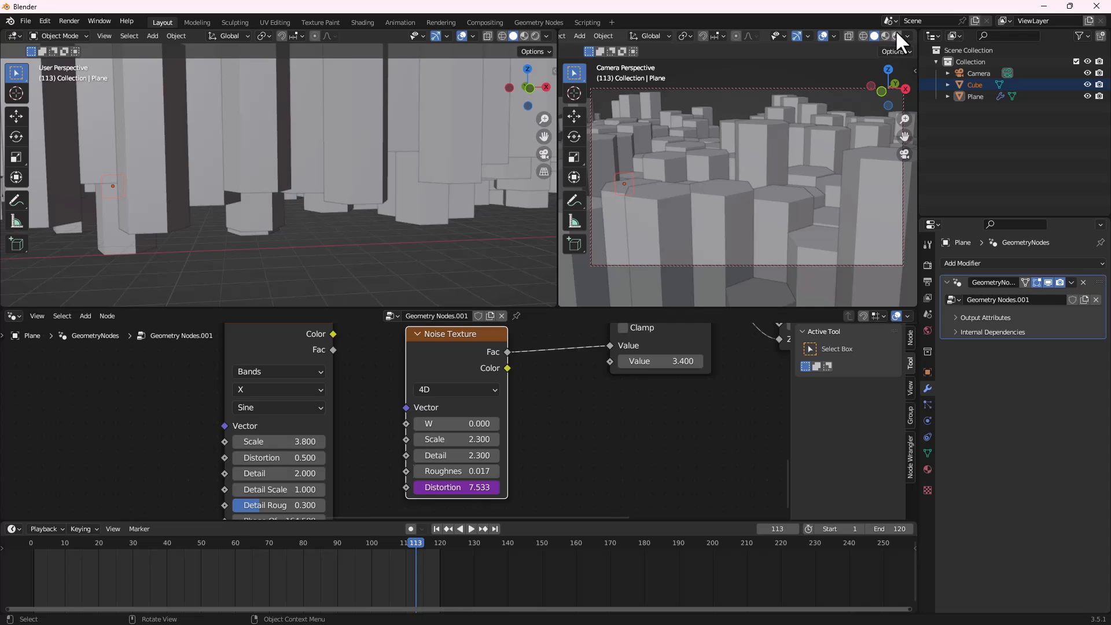
click(926, 265)
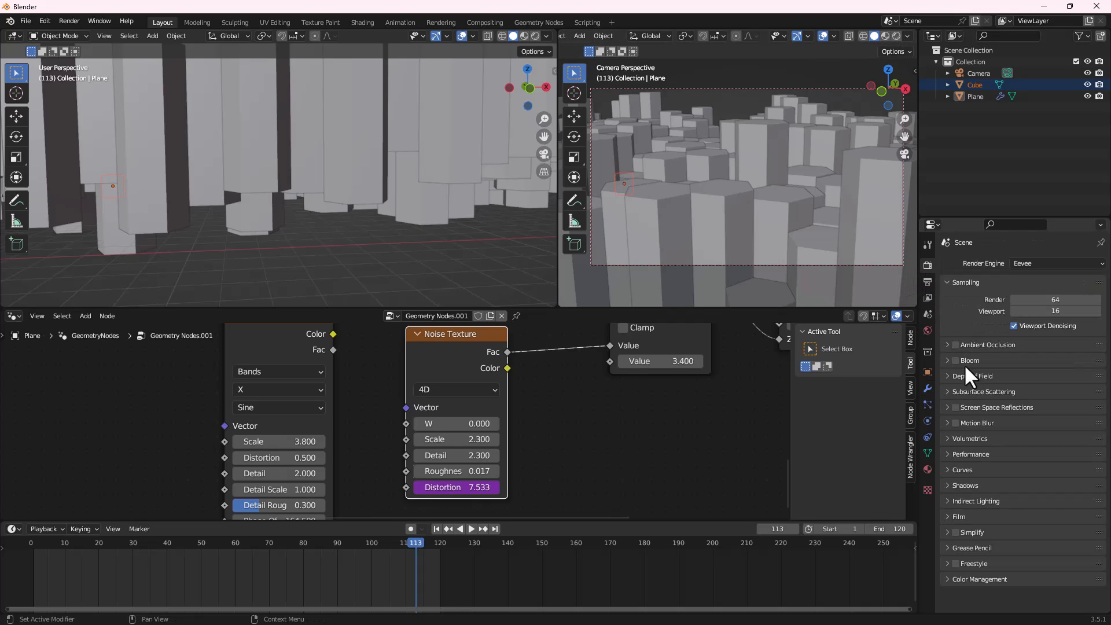
click(1029, 261)
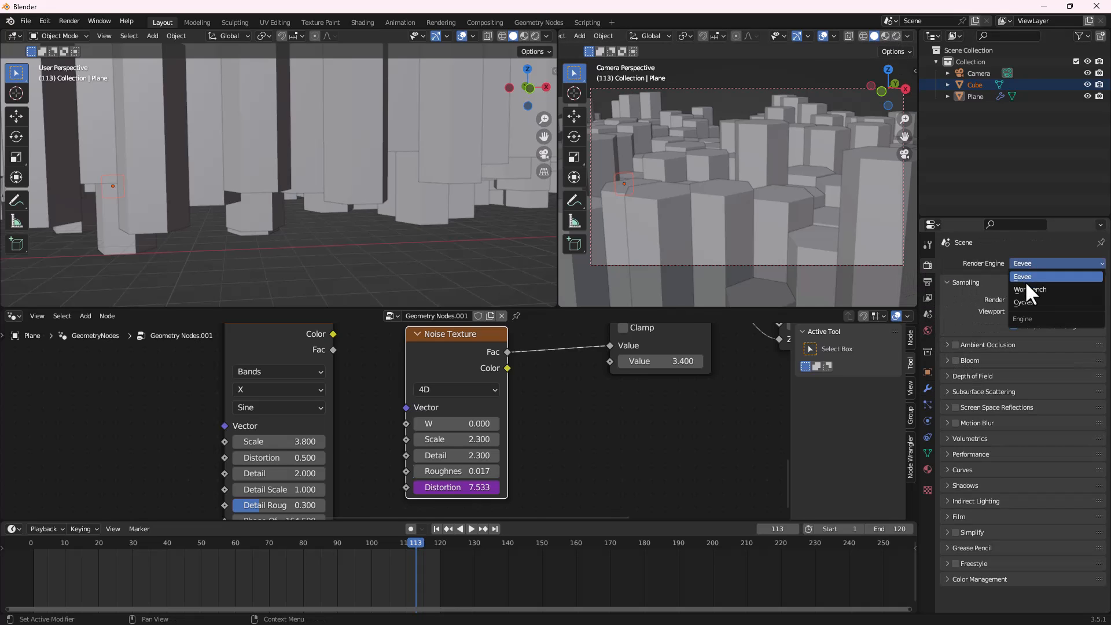
click(1022, 300)
click(1050, 292)
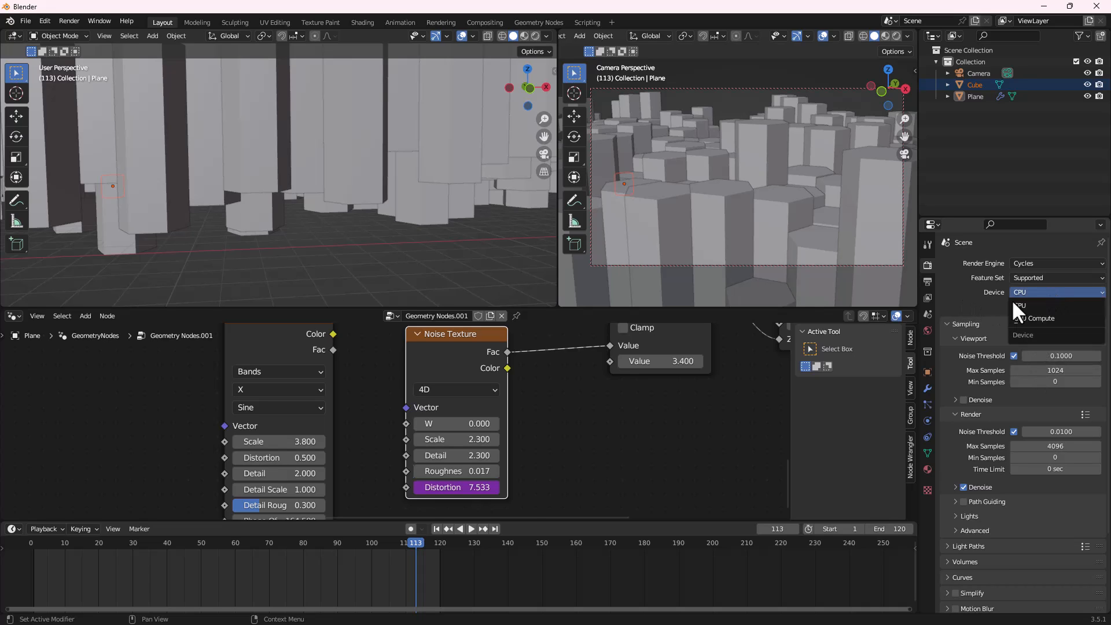
click(1038, 317)
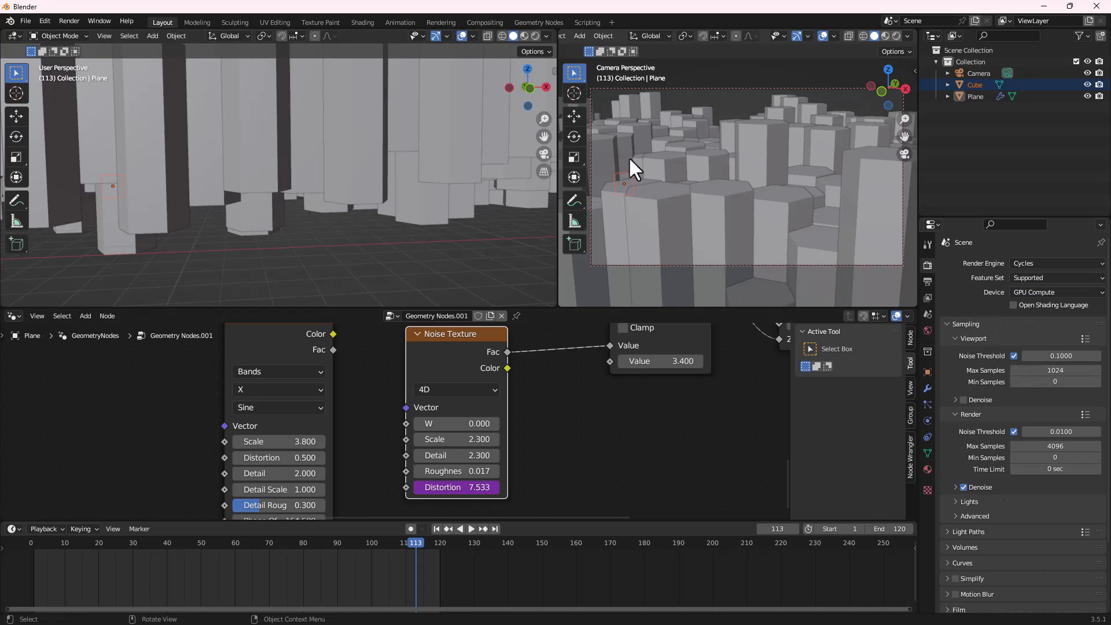
click(894, 35)
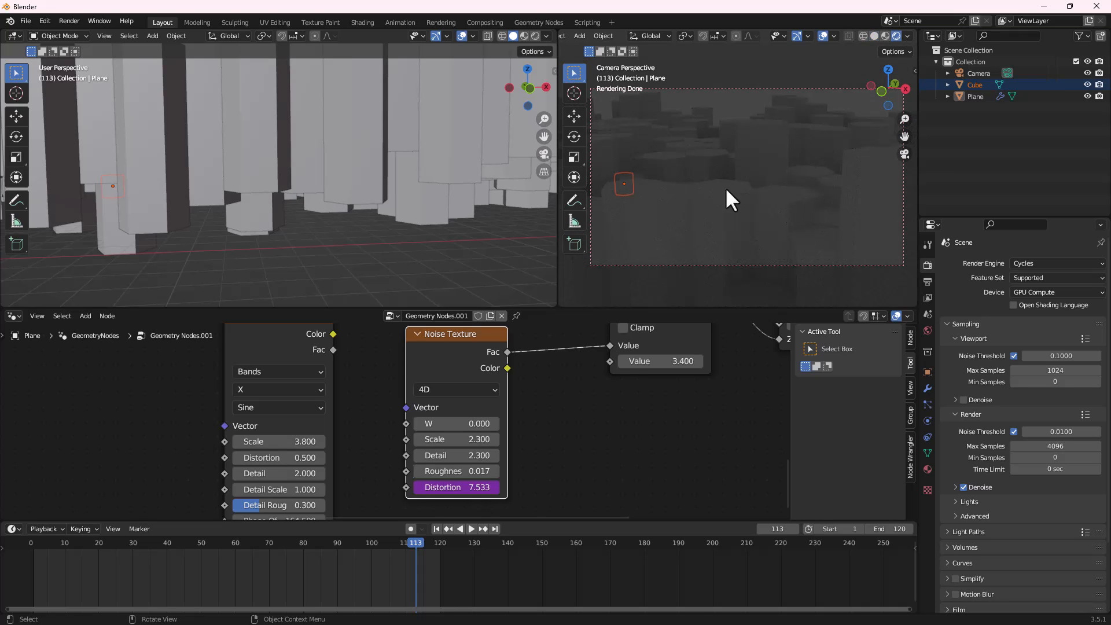
Enlarge the geometry node editor and move the Group Output node farther from the Translate Instances node
scroll(367, 206, down, 8)
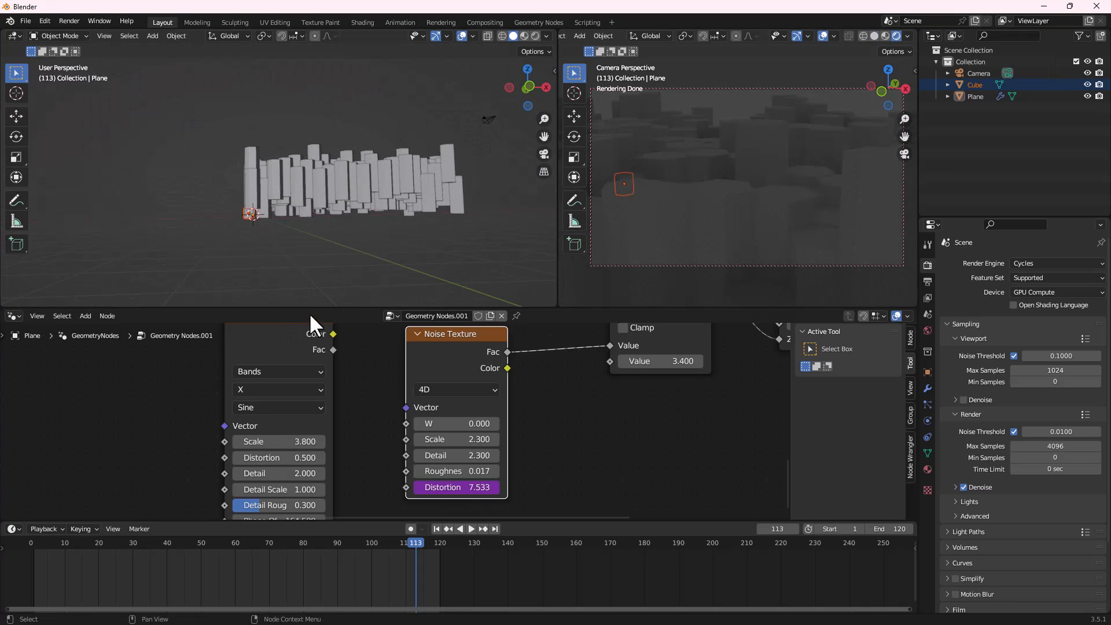
drag(311, 316, 313, 274)
scroll(363, 359, down, 5)
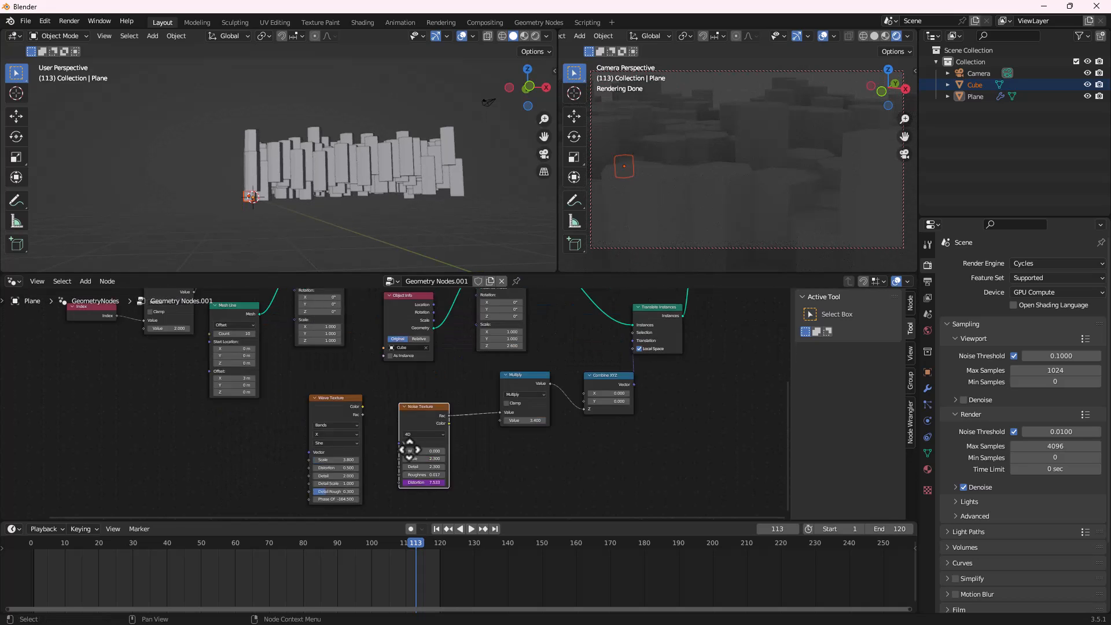
scroll(432, 436, down, 4)
mouse_move(409, 450)
middle_down()
mouse_move(452, 501)
mouse_move(427, 449)
mouse_move(428, 462)
middle_up()
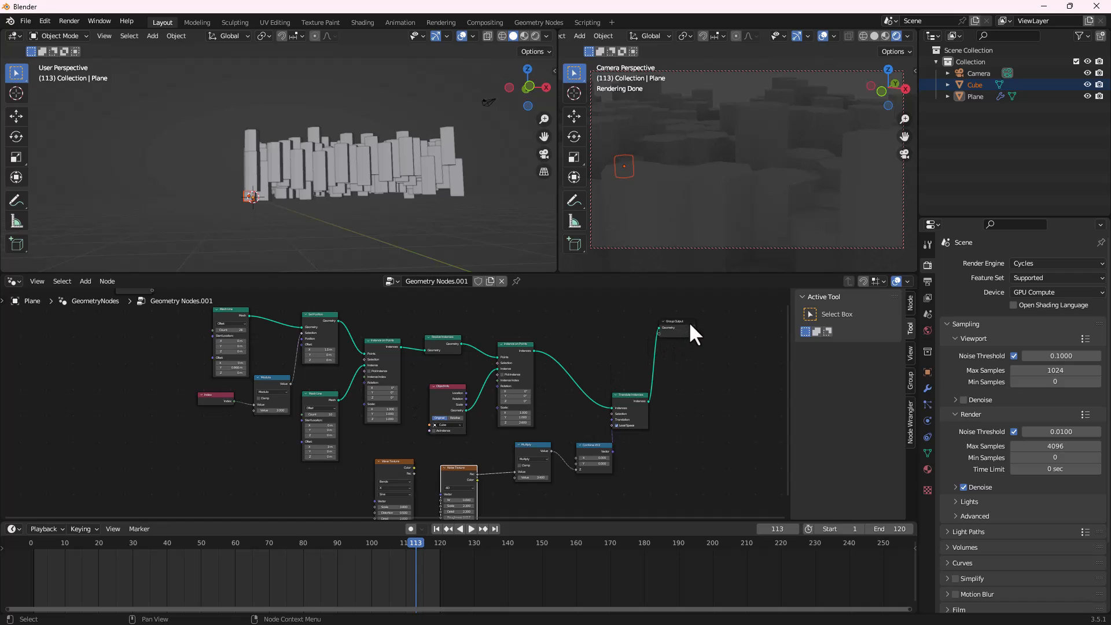
drag(689, 325, 726, 354)
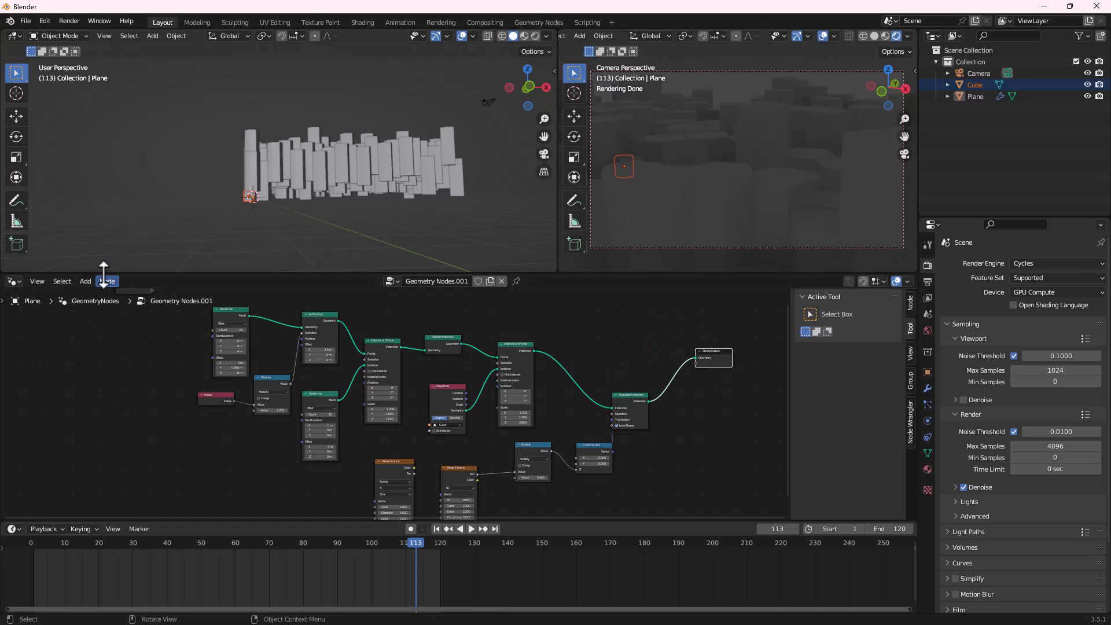
Turn the node area into a Shader Editor for the World and shift the Background and World Output nodes aside
click(13, 283)
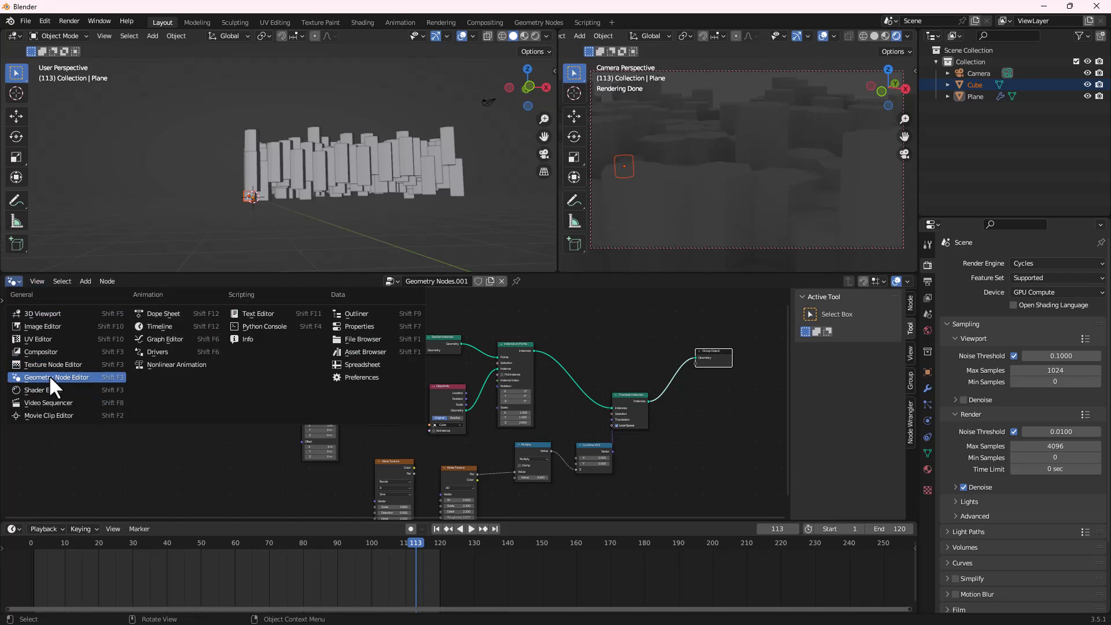
click(50, 390)
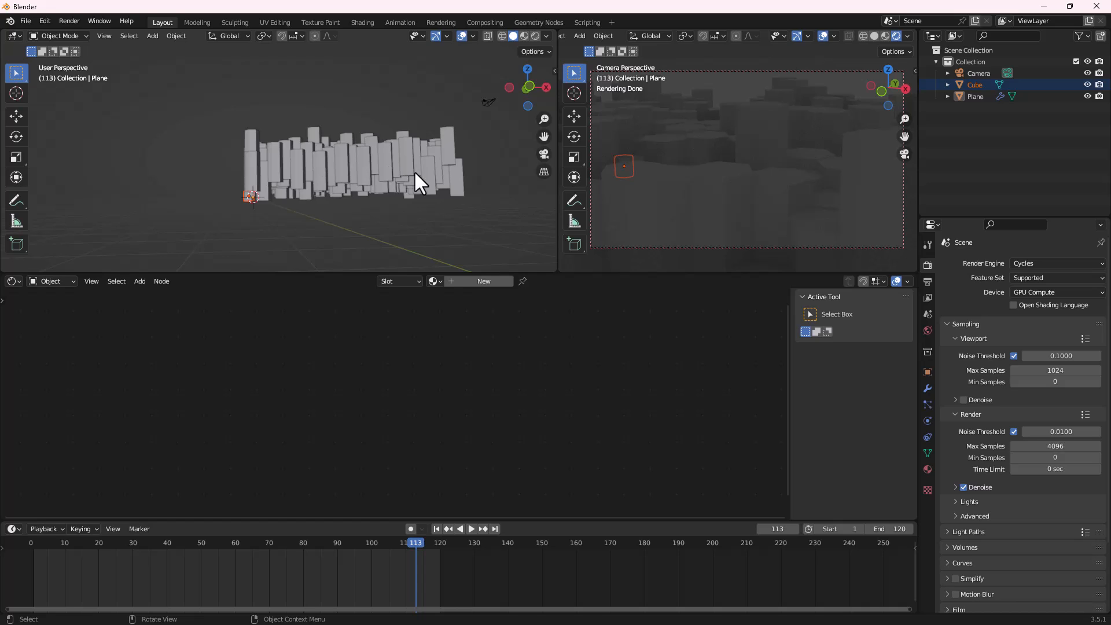
middle_drag(389, 156, 377, 194)
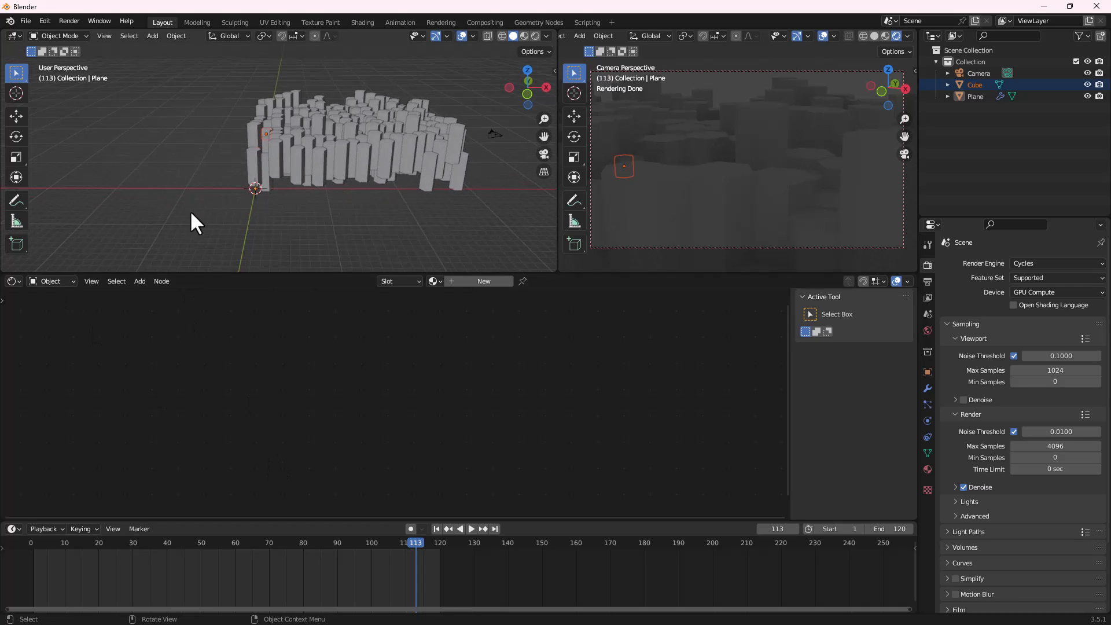
click(58, 287)
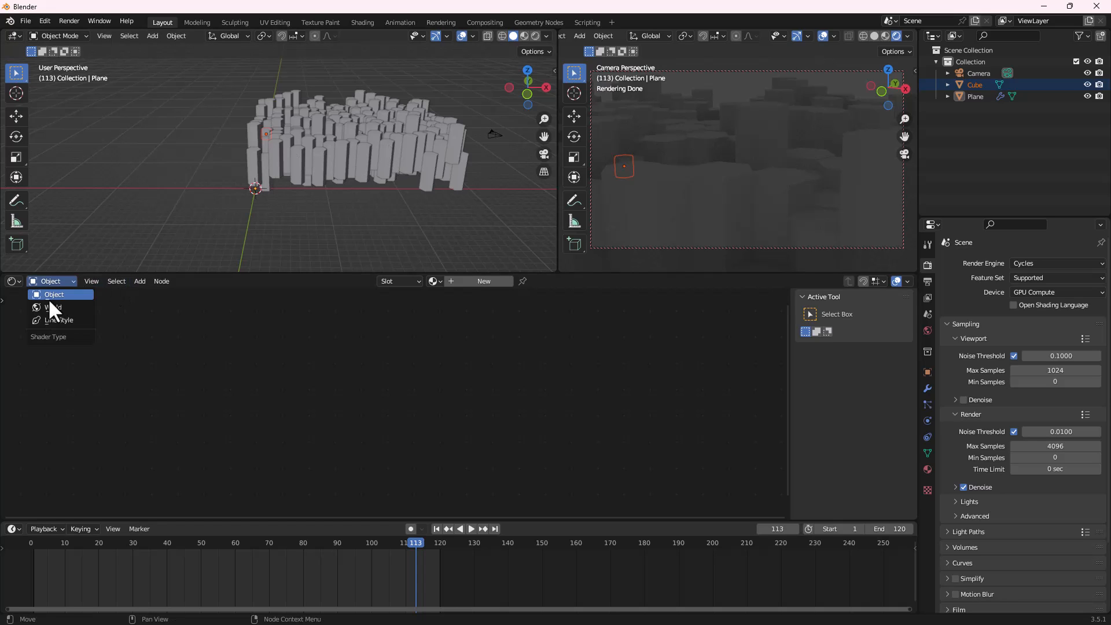
click(48, 307)
middle_drag(284, 460, 281, 475)
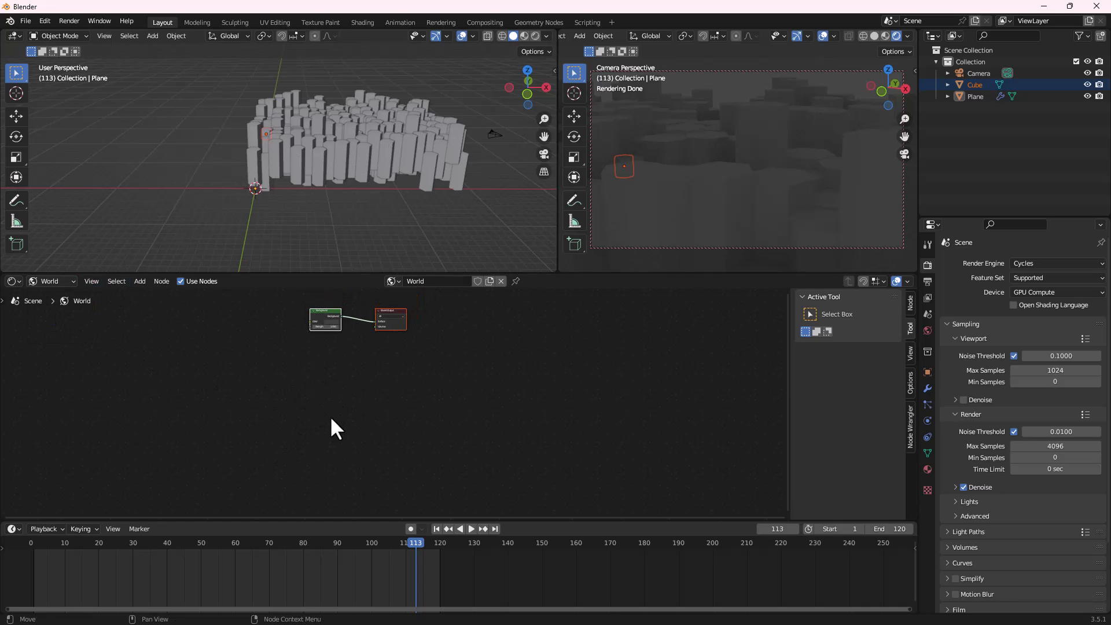
scroll(356, 318, up, 3)
middle_drag(341, 319, 367, 413)
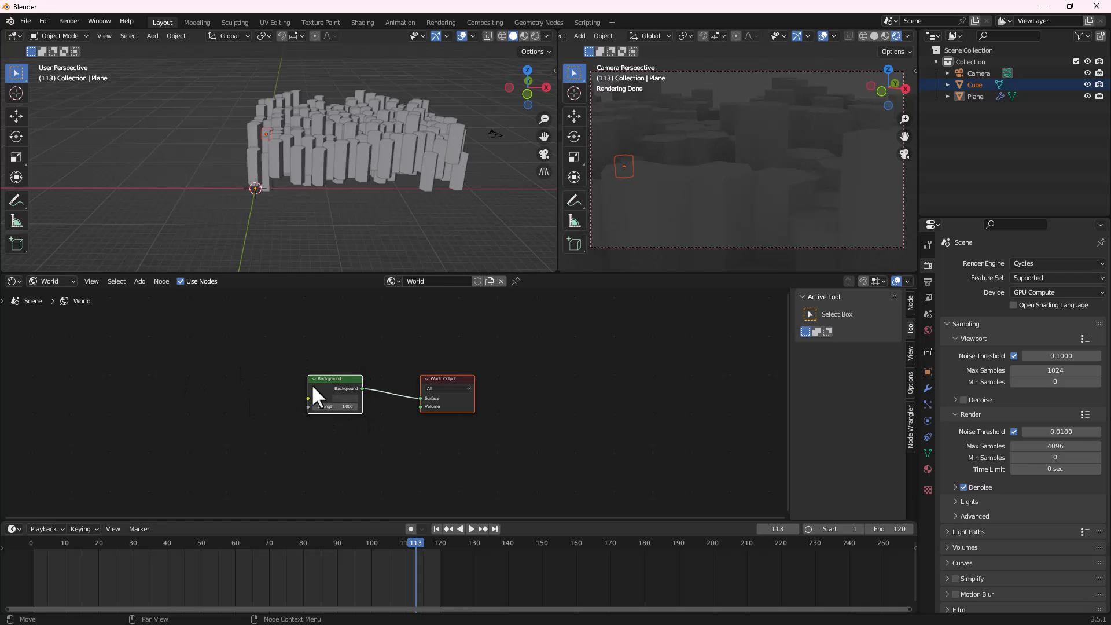
drag(438, 376, 550, 379)
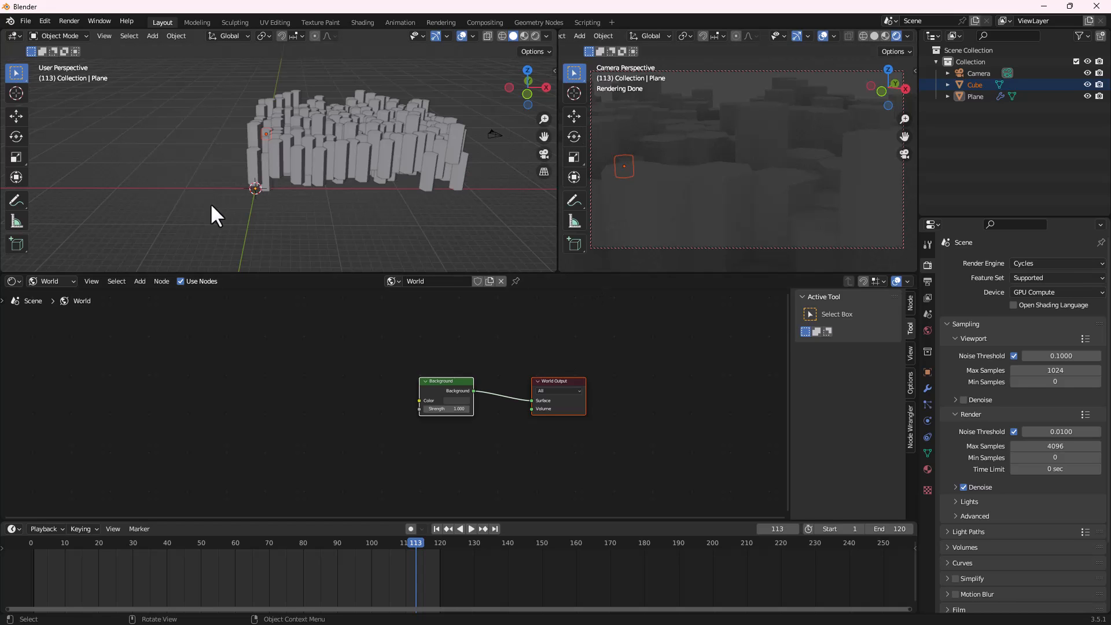
Add an area light, raise it along Z above the columns and scale it up to a large panel
middle_drag(358, 168, 267, 231)
key(shift+a)
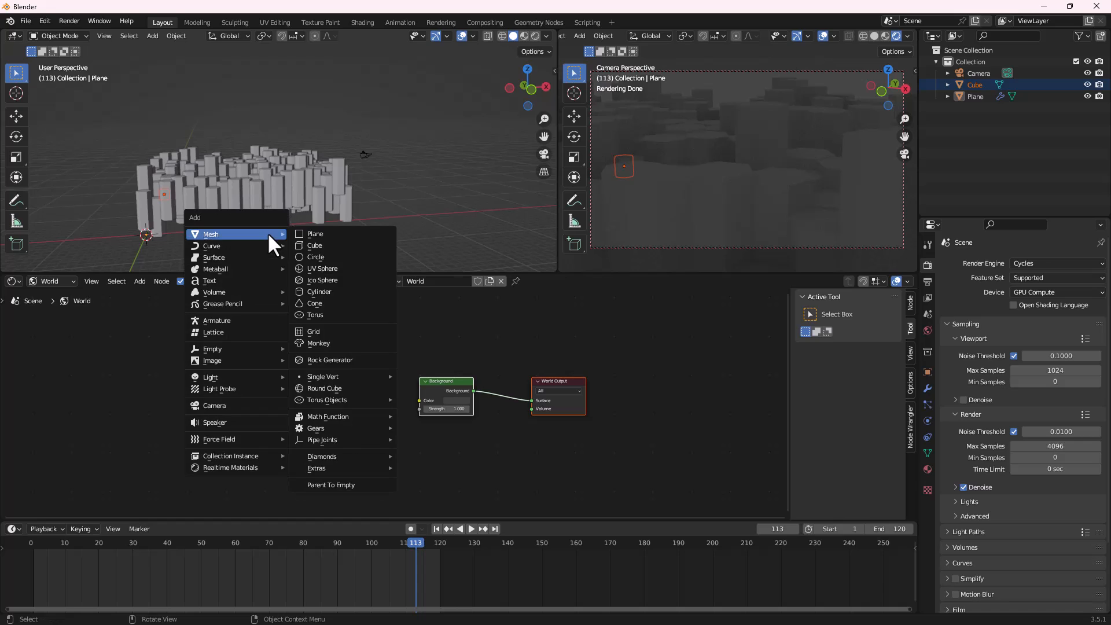
mouse_move(248, 376)
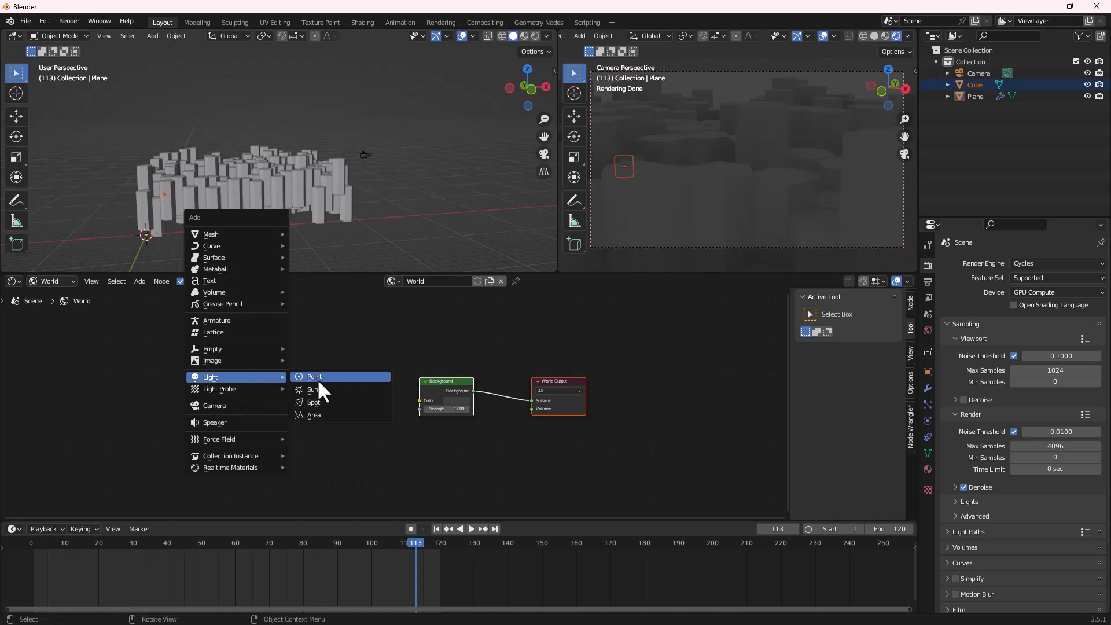
click(317, 414)
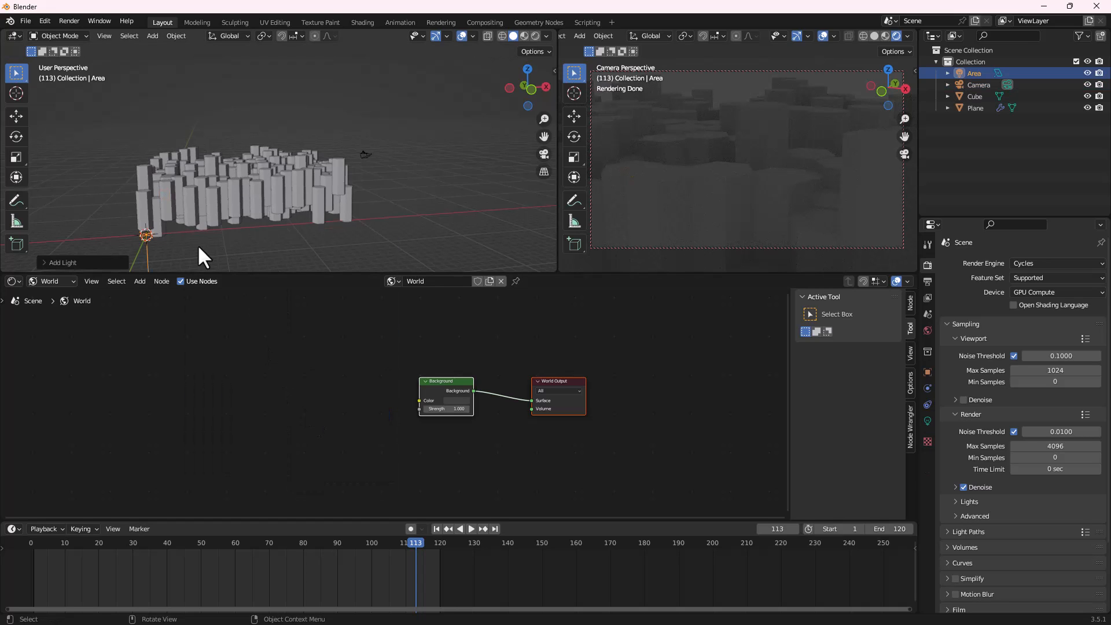
key(g)
key(z)
click(224, 137)
key(s)
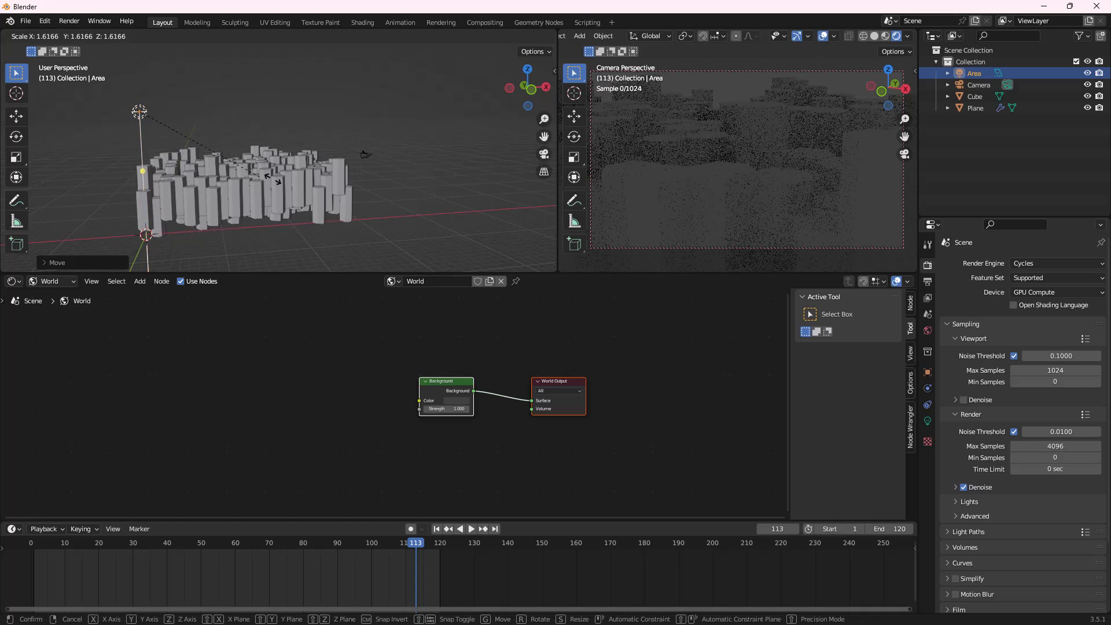
click(207, 235)
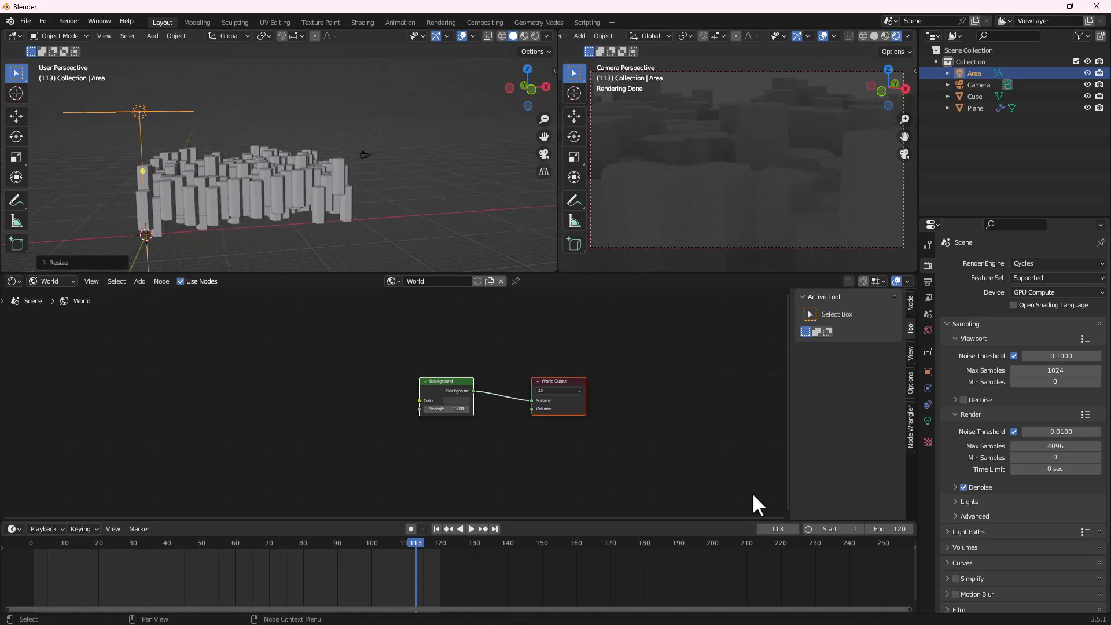
Try a power of 200000 W for the area light and settle on 20000 W
click(926, 420)
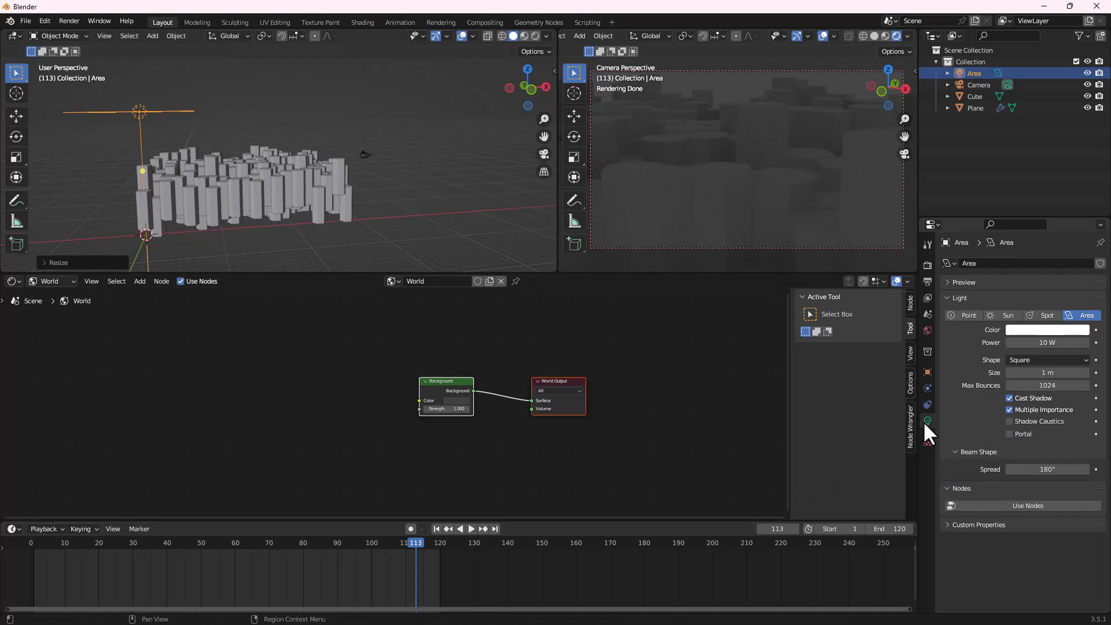
click(1046, 342)
text(200000)
key(Return)
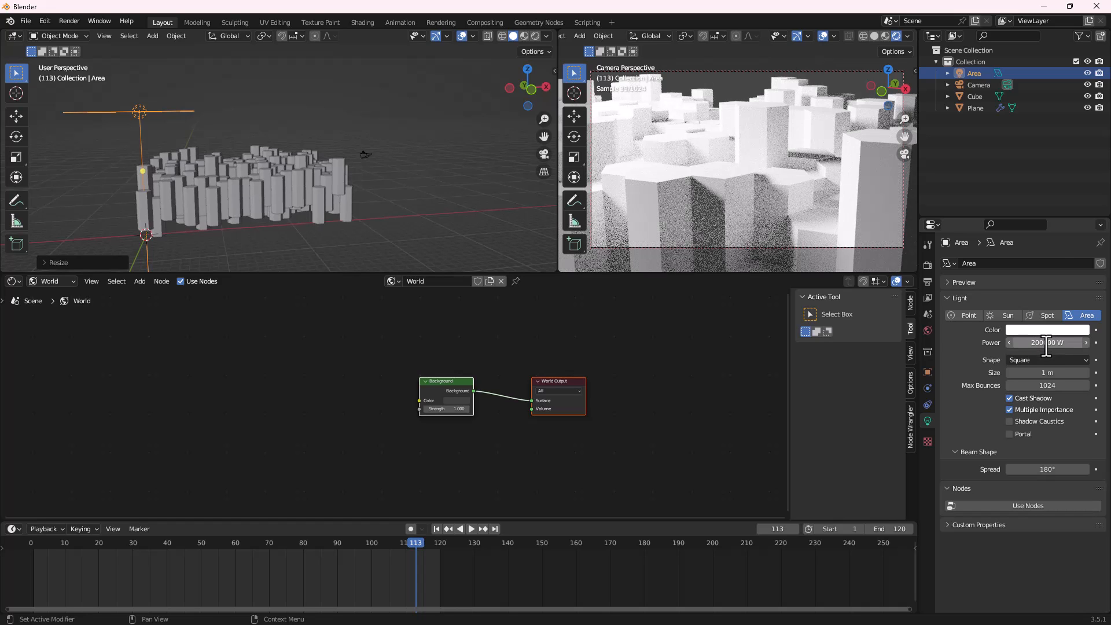
click(1041, 341)
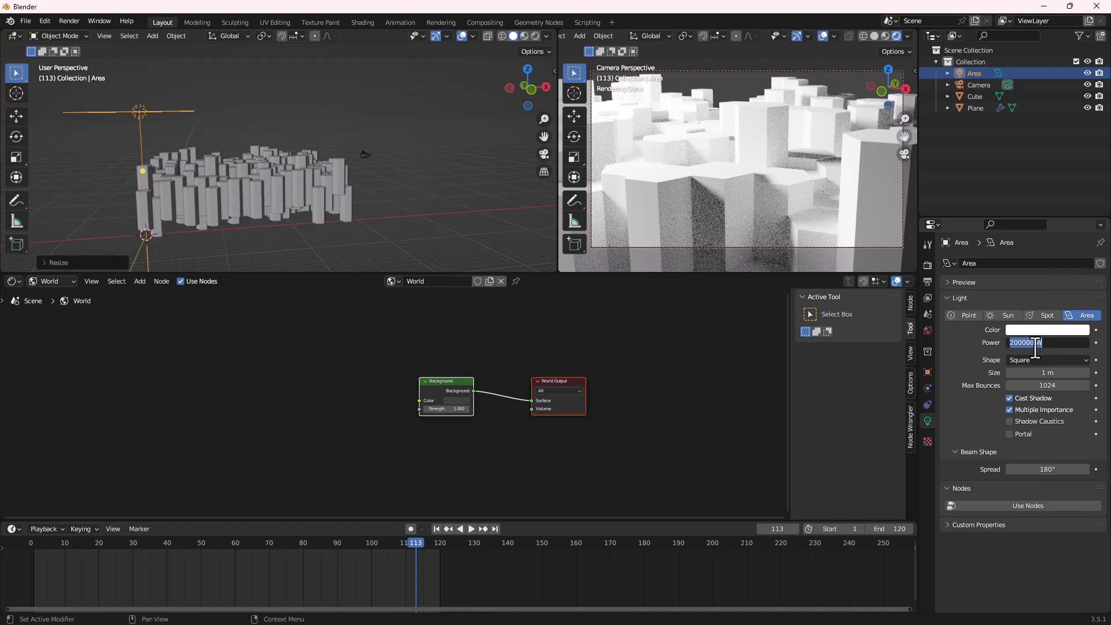
click(1032, 344)
key(BackSpace)
key(Return)
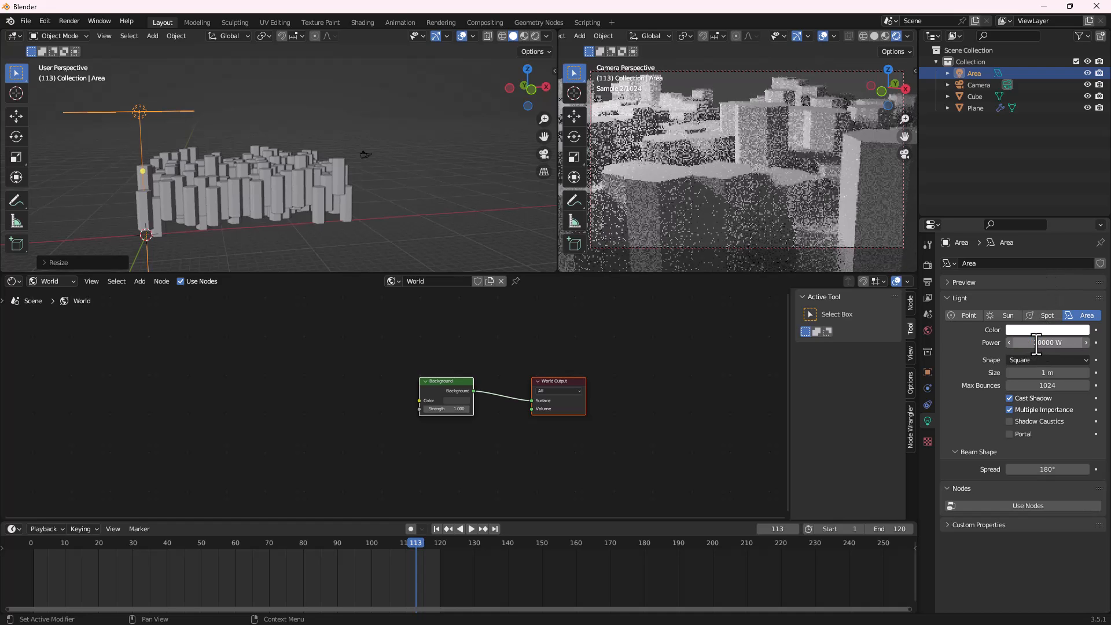
Raise the area light higher along Z and shift it along Y until it sits over the column grid
middle_drag(265, 203, 246, 166)
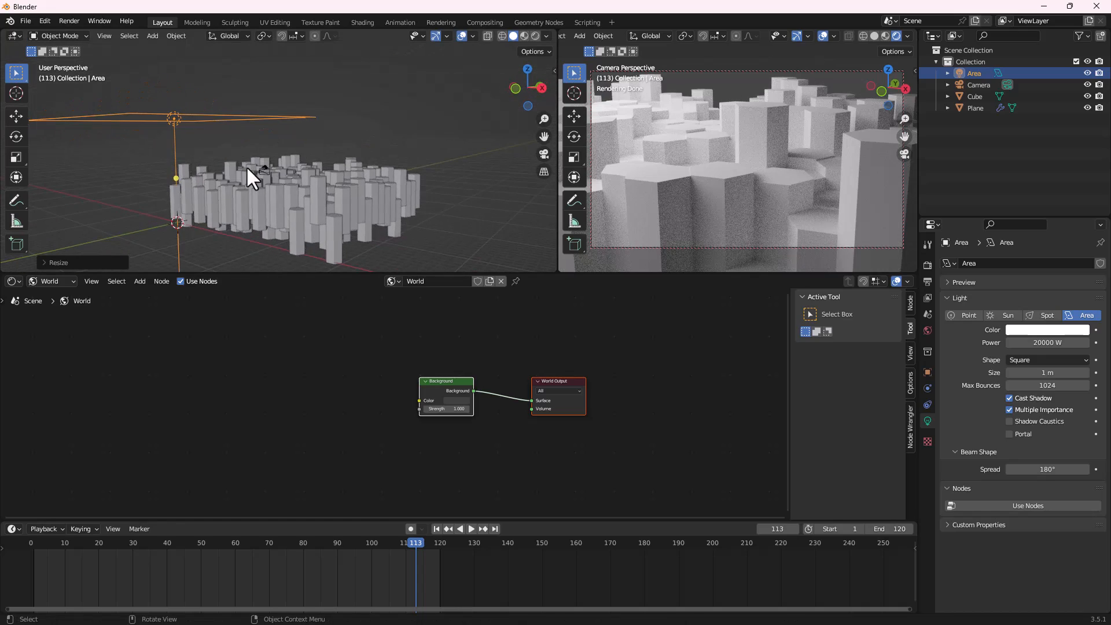
key(g)
key(z)
click(324, 109)
middle_drag(322, 113, 219, 220)
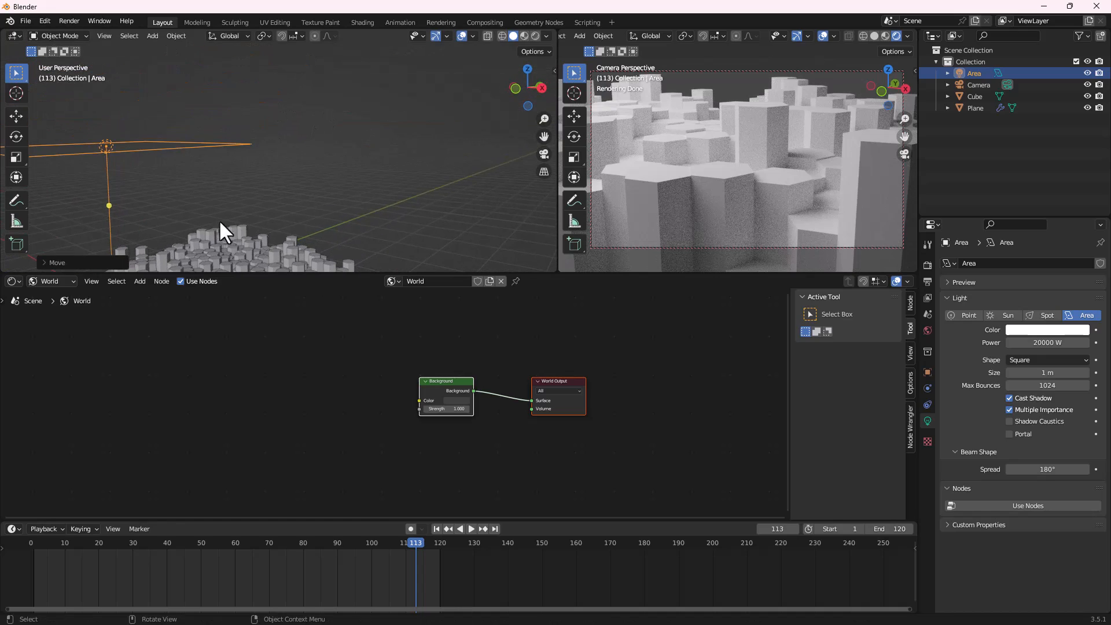
key(g)
key(y)
click(250, 195)
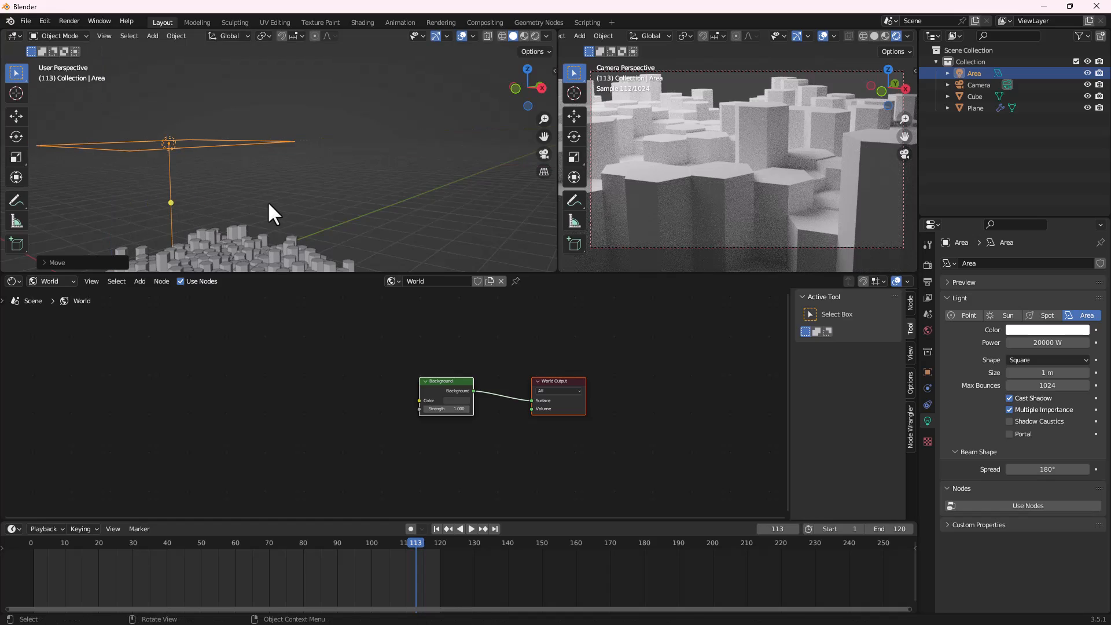
Try scaling the area light along Z and lift it a little over 5 m higher
key(s)
key(z)
click(335, 216)
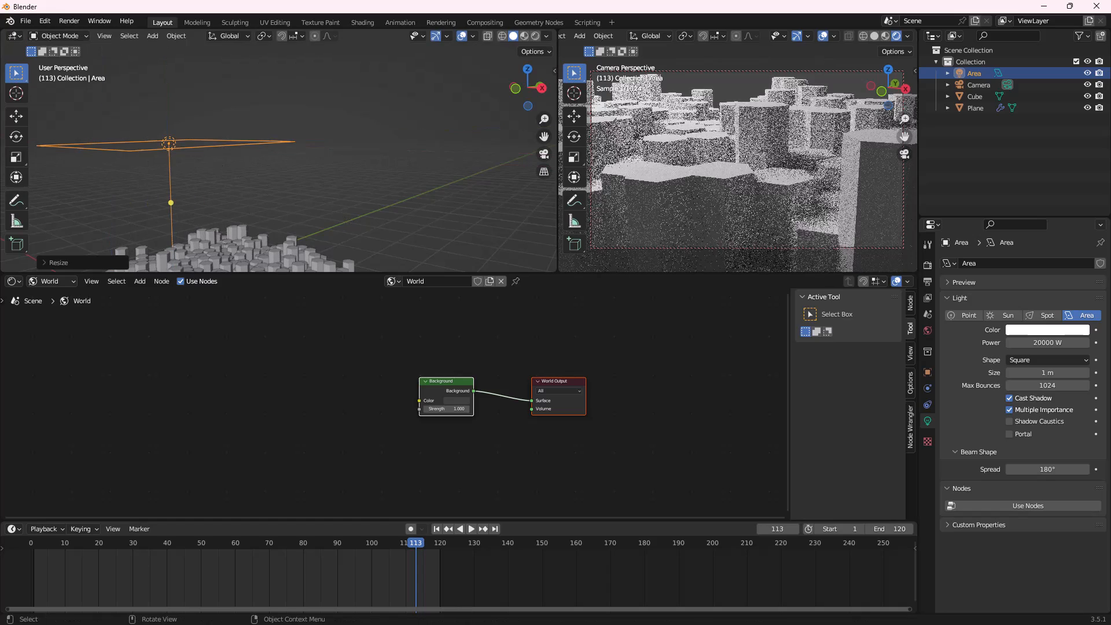
key(g)
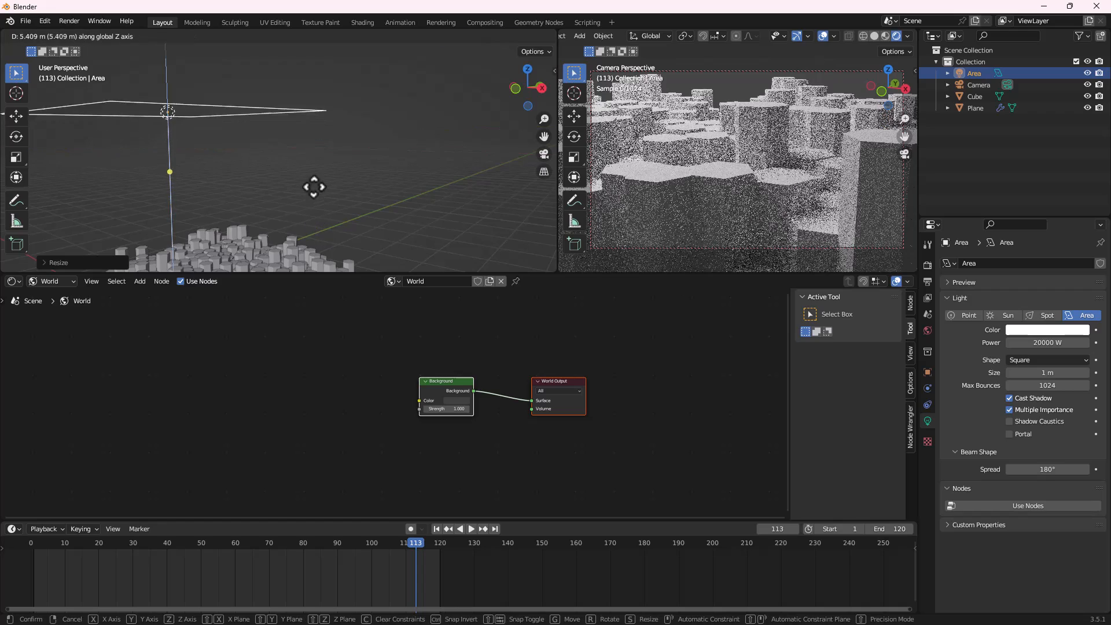
click(314, 179)
Duplicate the area light, place the copy lower beside the column grid and rotate it to face the columns
middle_drag(315, 181, 226, 238)
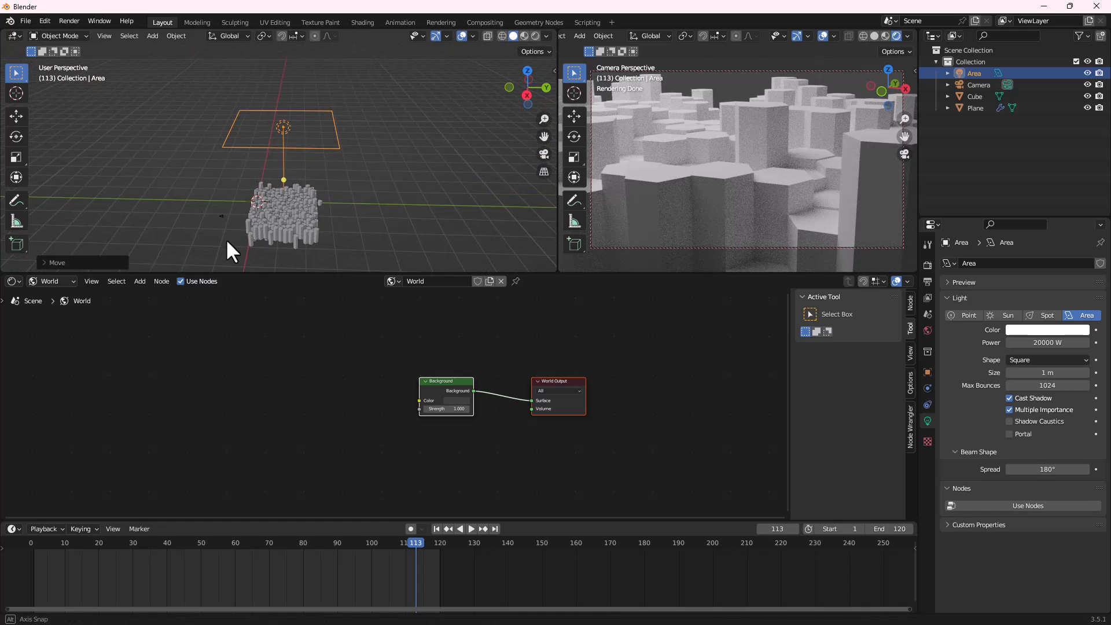
middle_drag(276, 212, 259, 198)
key(shift+d)
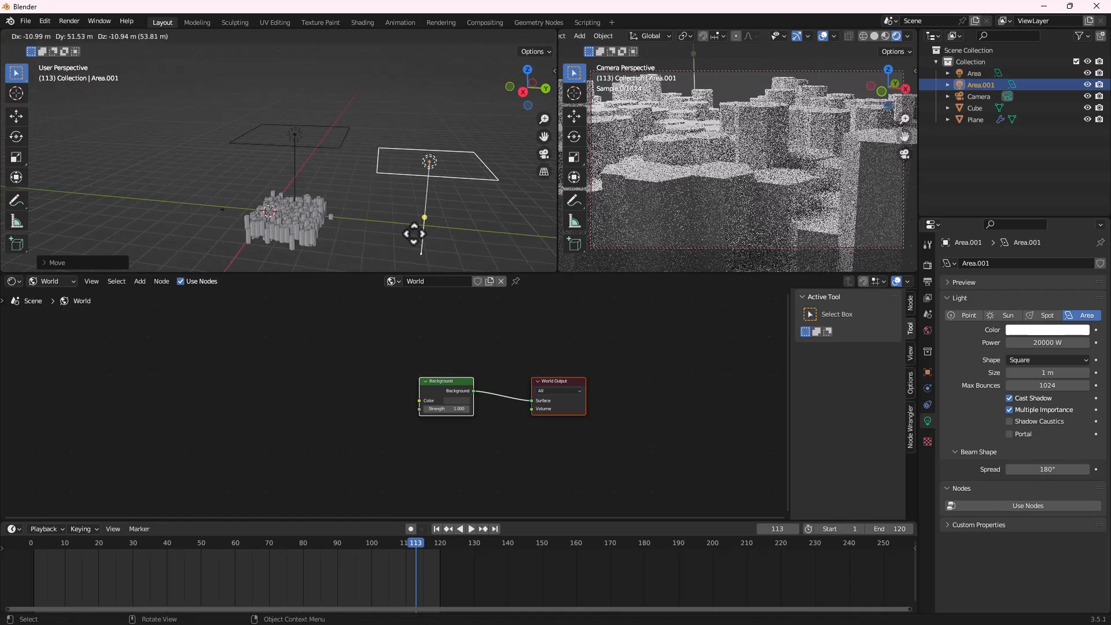
click(379, 264)
mouse_move(415, 261)
middle_down()
mouse_move(377, 241)
mouse_move(426, 266)
mouse_move(346, 247)
mouse_move(399, 250)
middle_up()
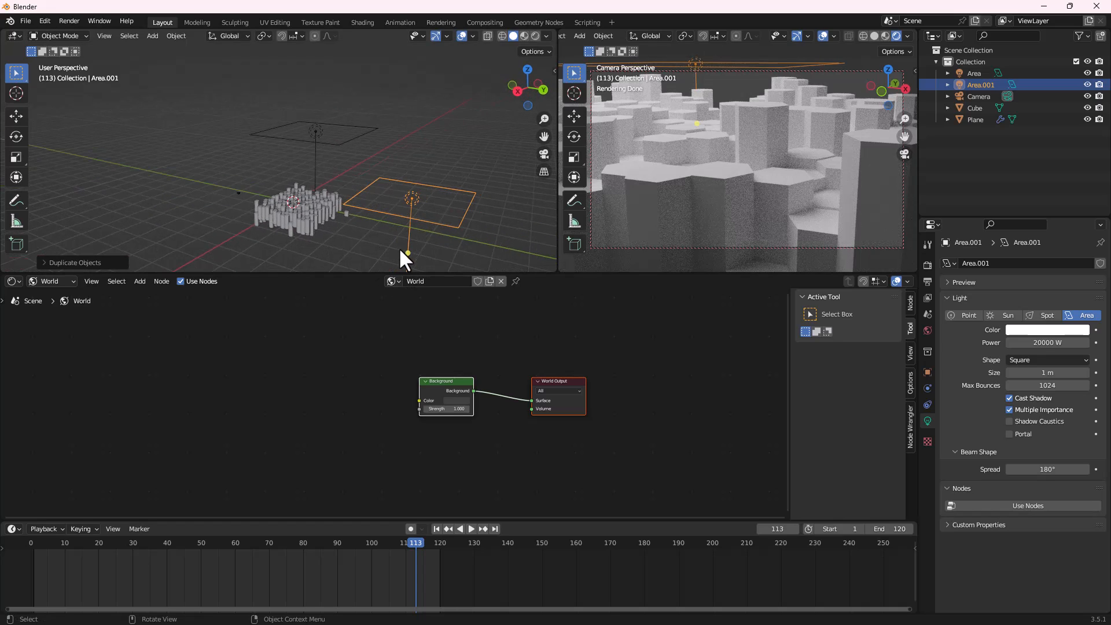
key(r)
click(274, 217)
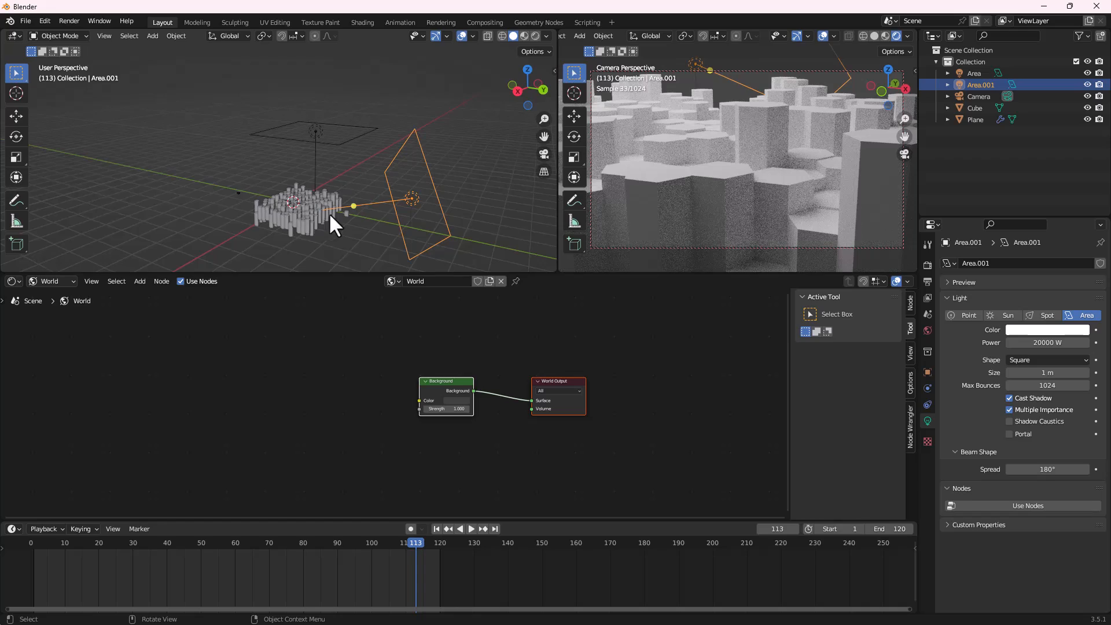
Duplicate the side area light, place the copy on the opposite side of the column grid and rotate it to face the columns
scroll(347, 223, down, 5)
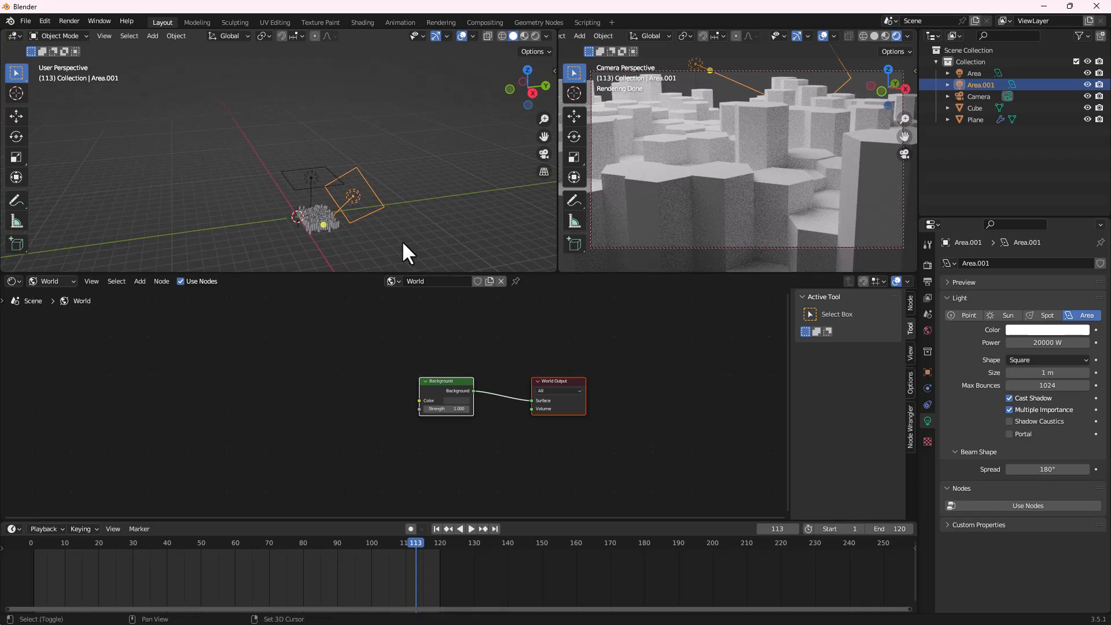
key(shift+d)
click(194, 234)
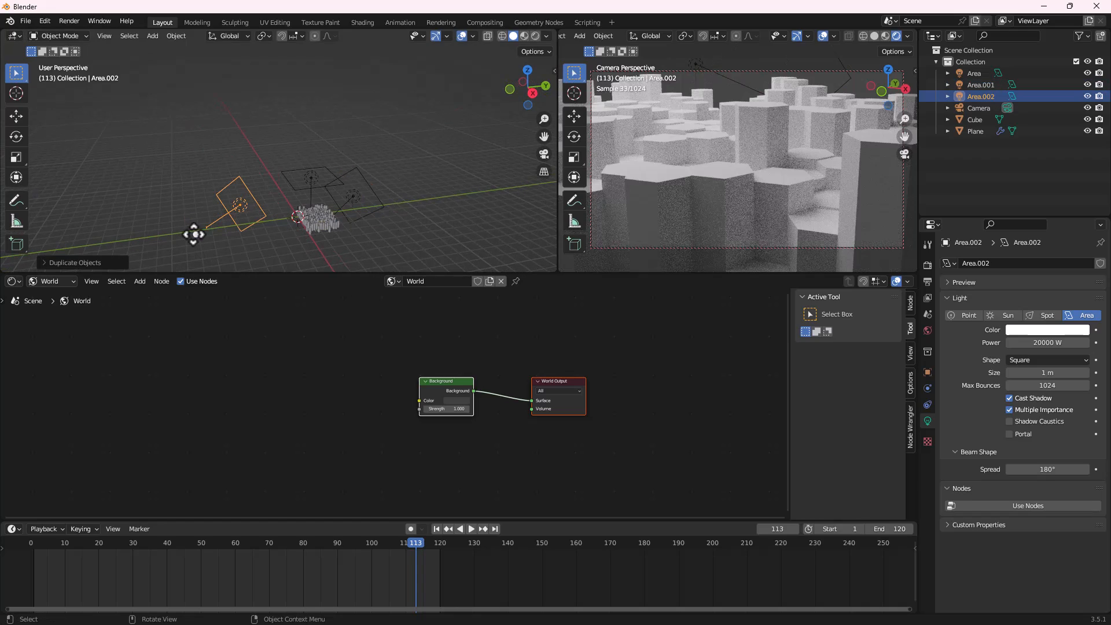
key(r)
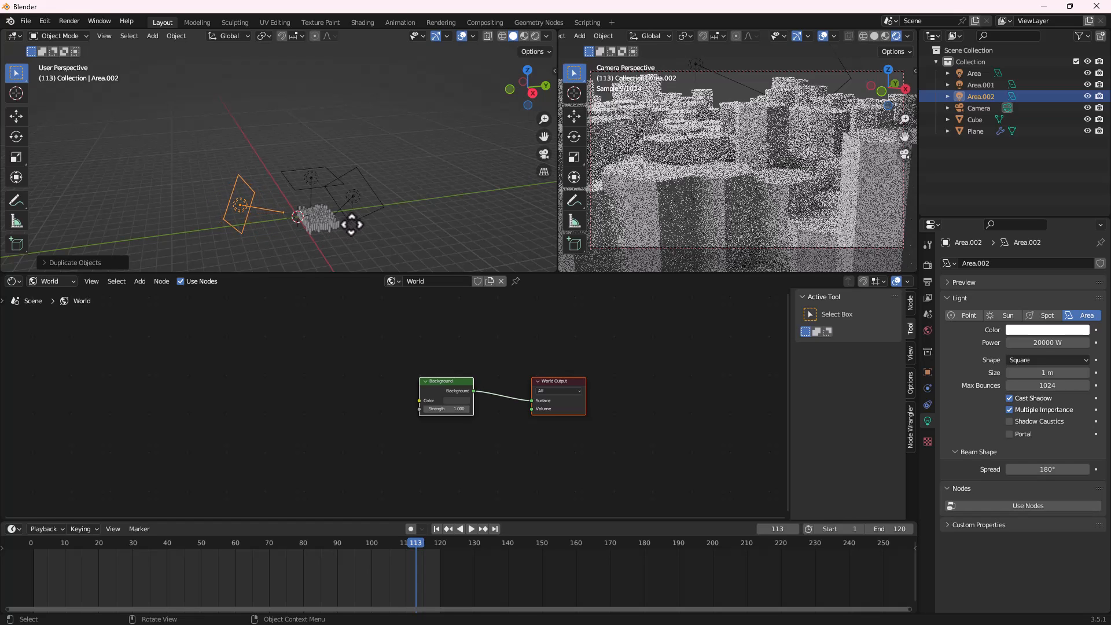
click(354, 229)
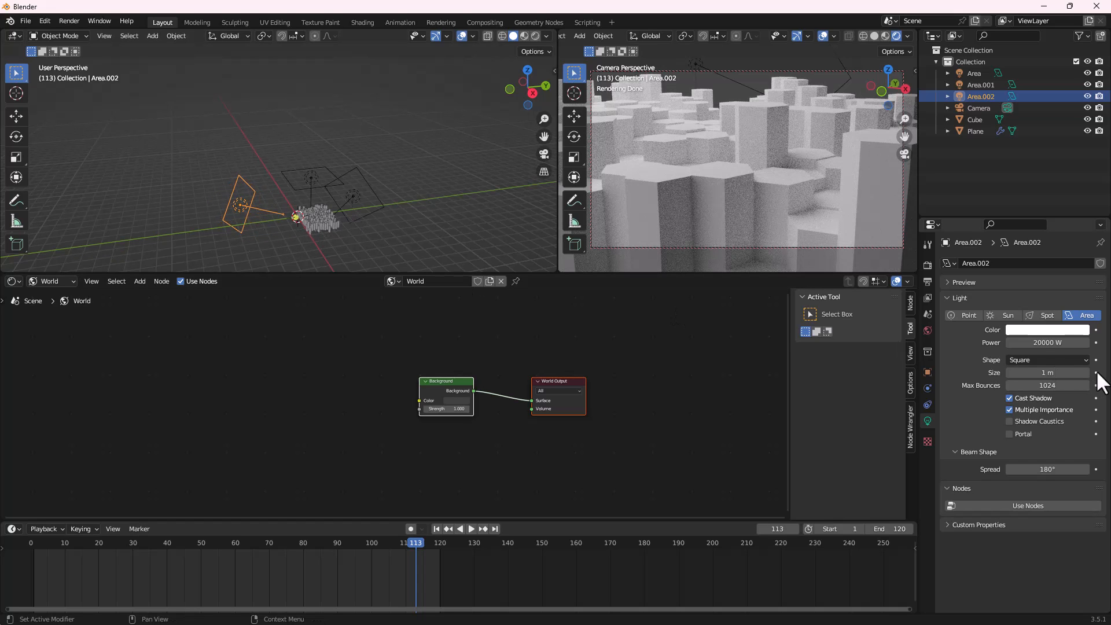
Set the new area light's power to 10000 W and tint its color pale blue
click(1041, 342)
text(1)
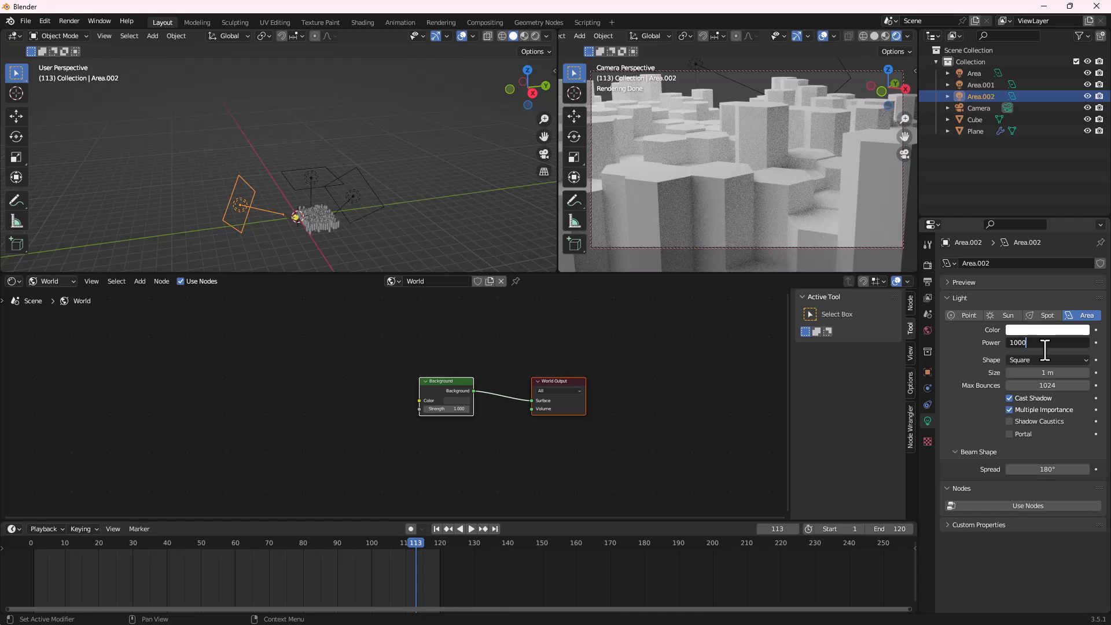
text(0000)
key(Return)
click(1041, 330)
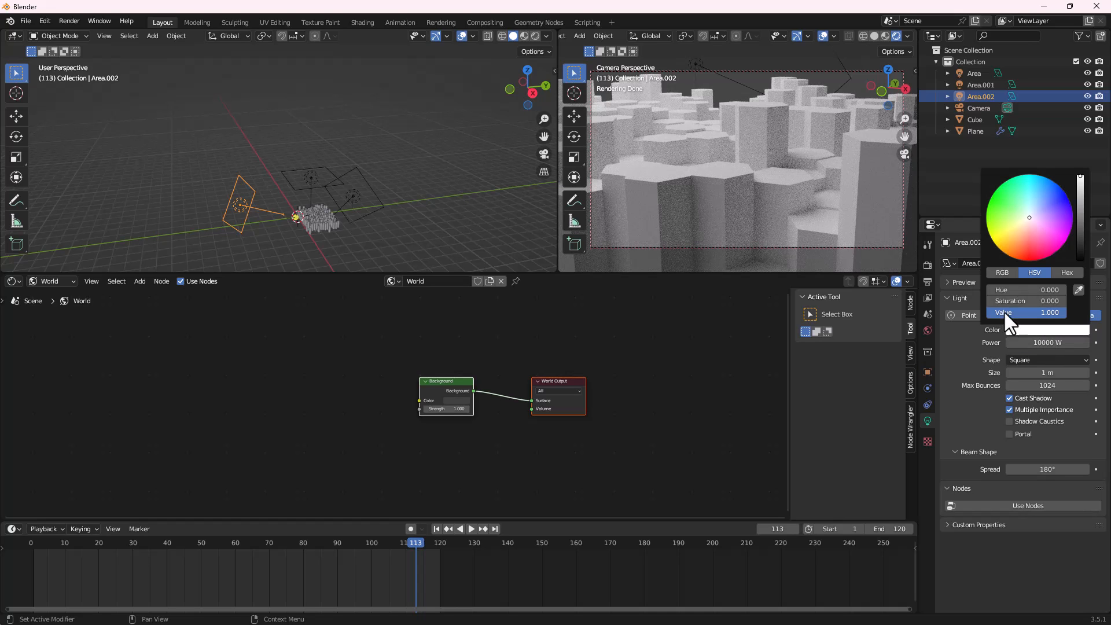
drag(1028, 243, 1035, 210)
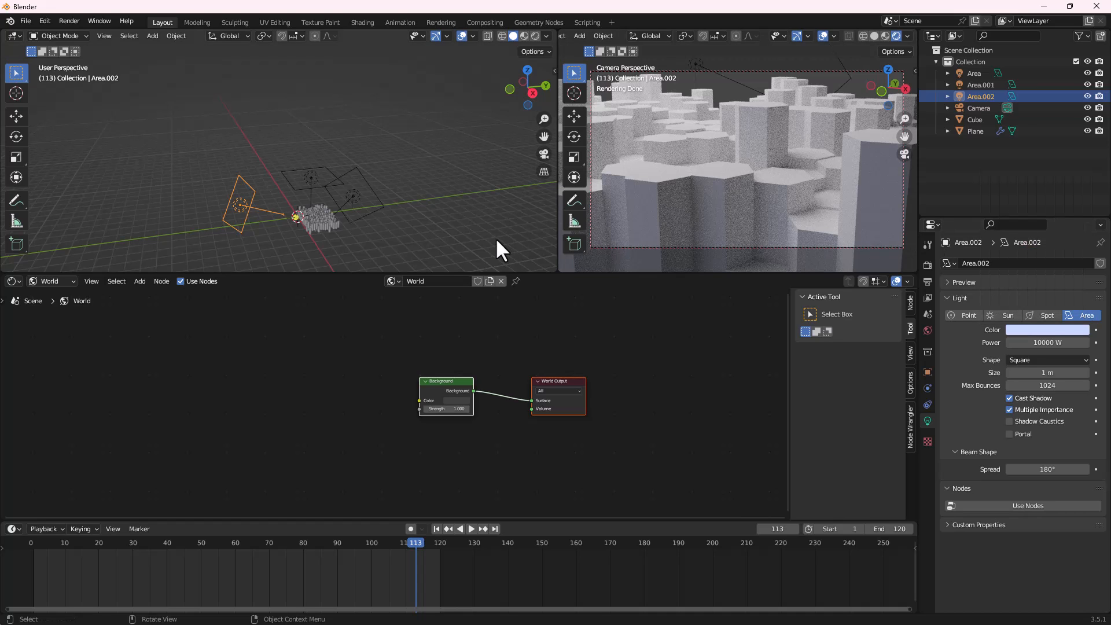
Select the Cube object used as the hexagonal column and add a Bevel modifier to it
scroll(275, 195, up, 8)
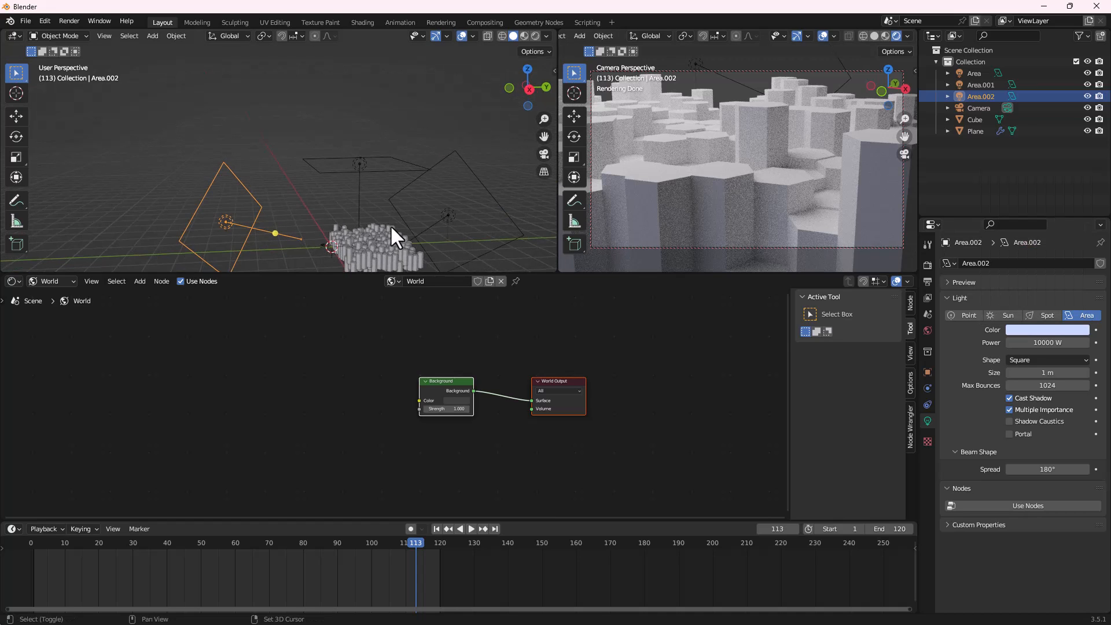
middle_drag(311, 213, 278, 174)
click(985, 122)
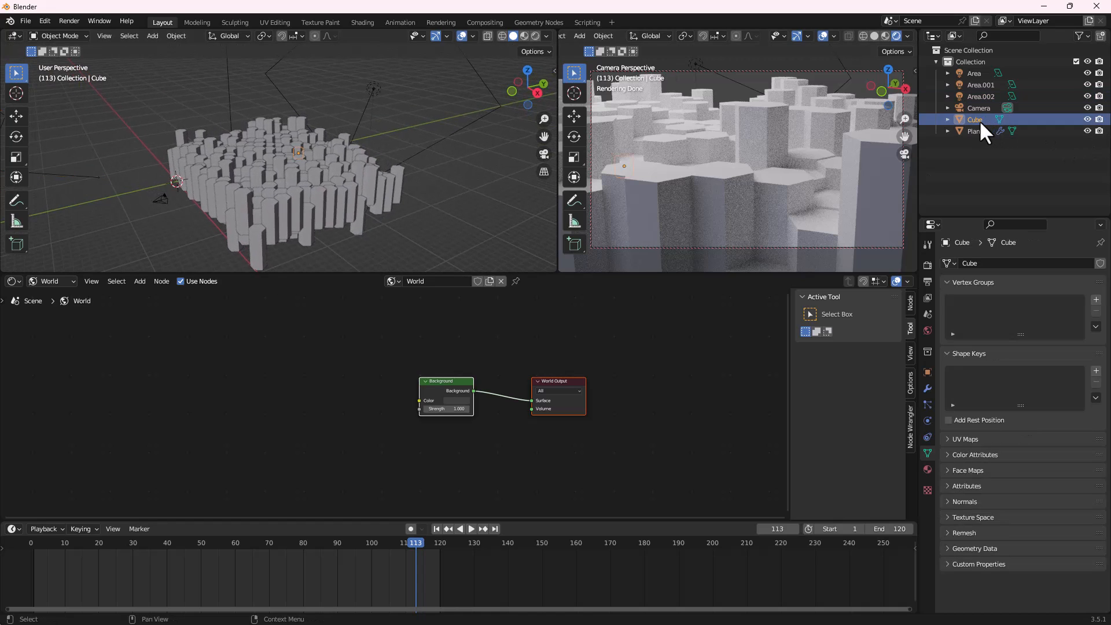
middle_drag(168, 130, 444, 154)
scroll(394, 139, up, 4)
scroll(409, 154, up, 6)
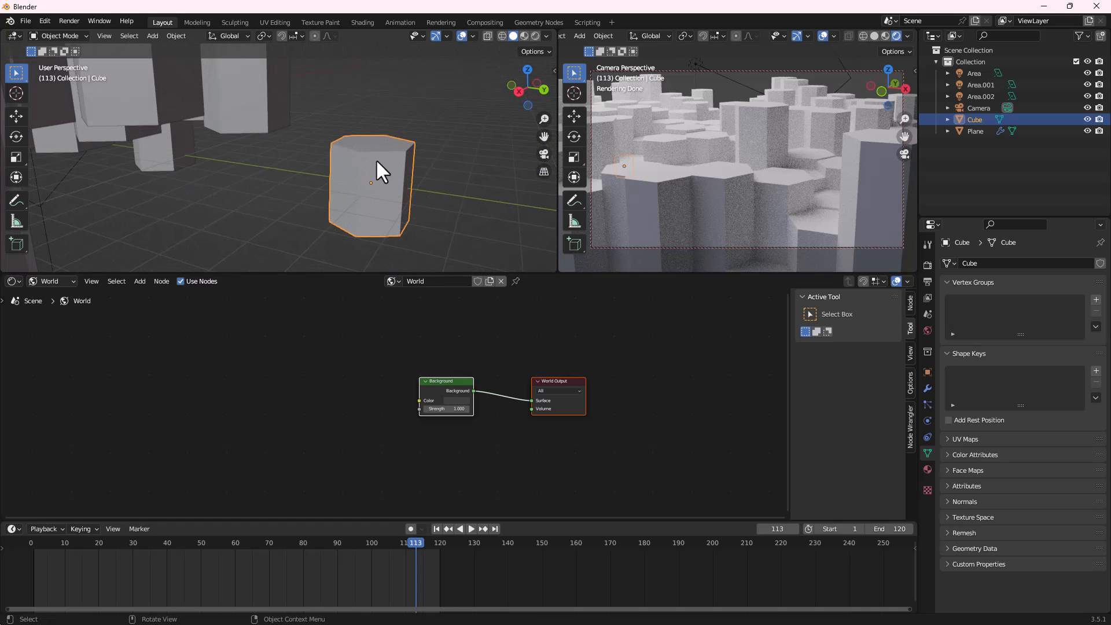
scroll(376, 158, up, 5)
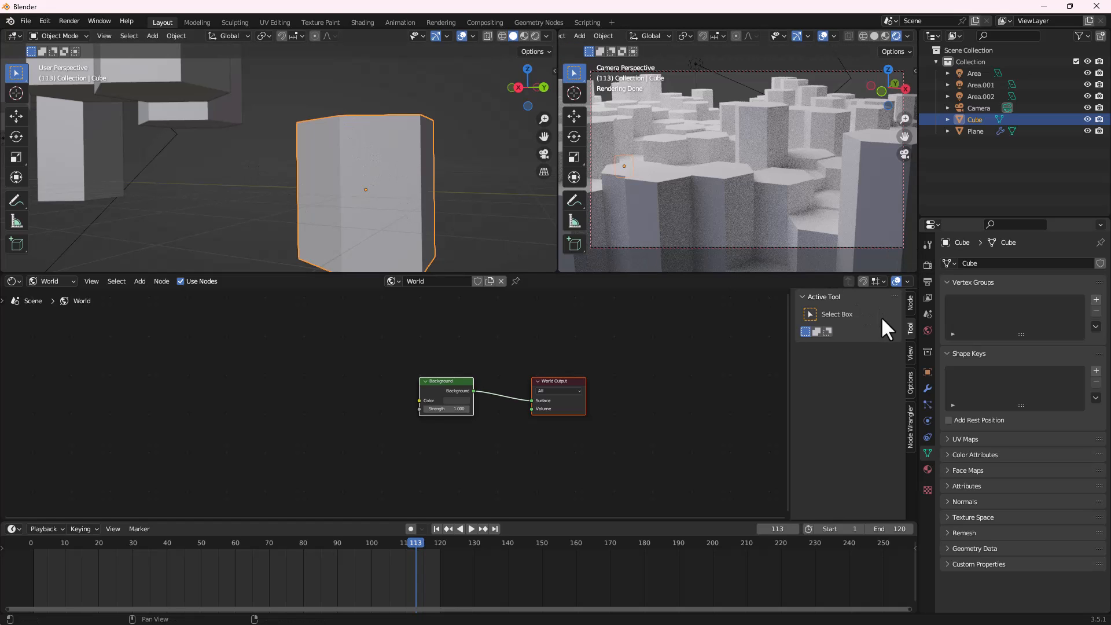
click(926, 389)
click(965, 262)
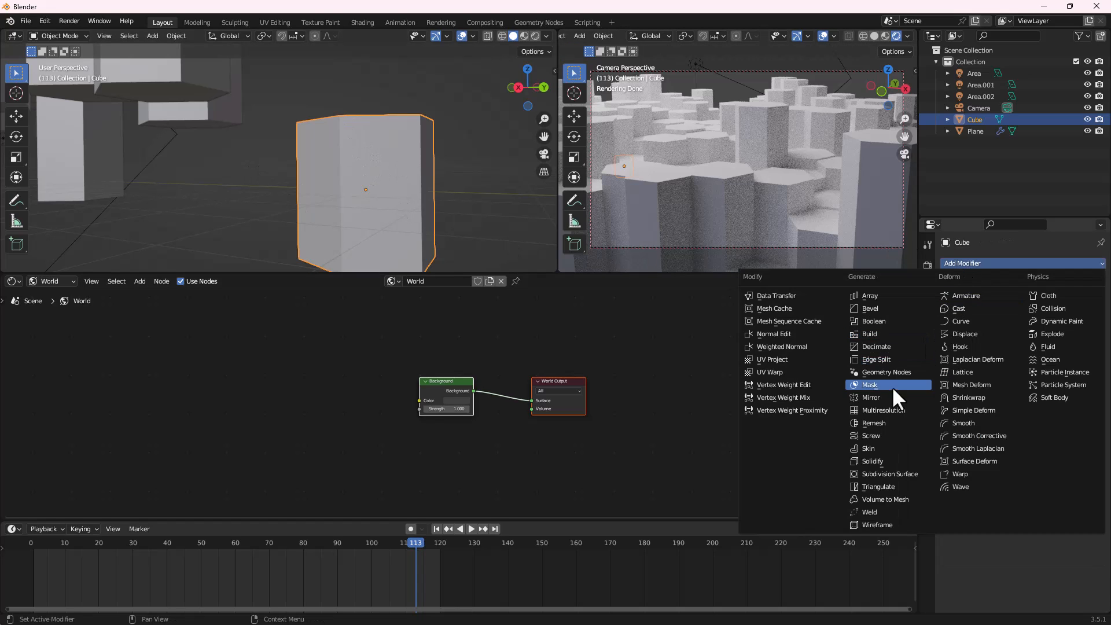
click(882, 308)
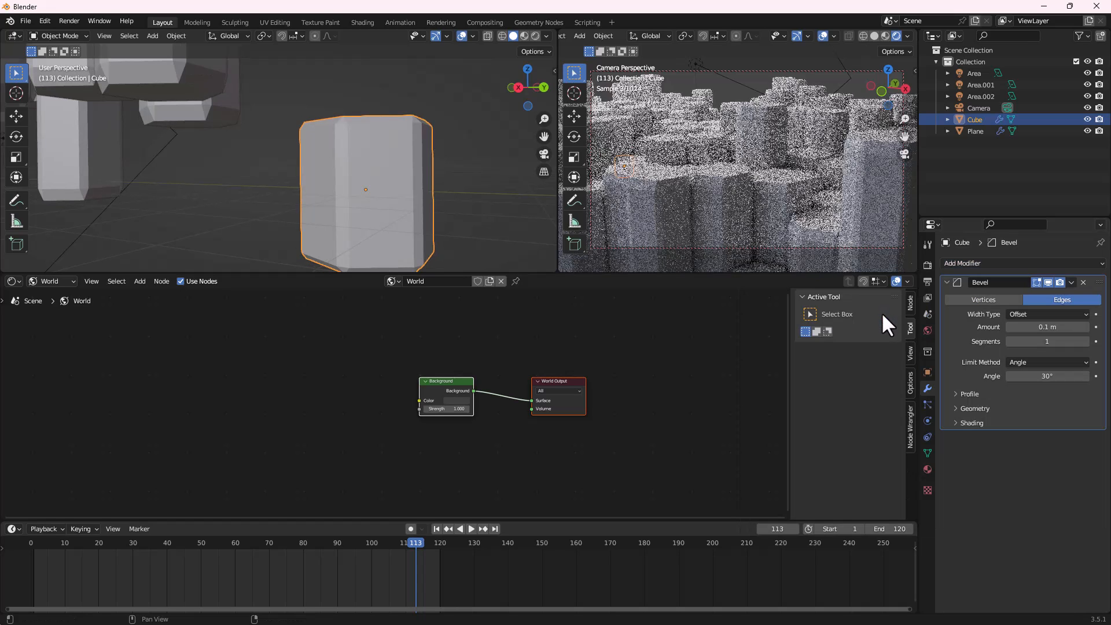
Set the column's bevel amount to 0.103 m and its segments to 4
middle_drag(255, 164, 377, 184)
scroll(376, 179, up, 5)
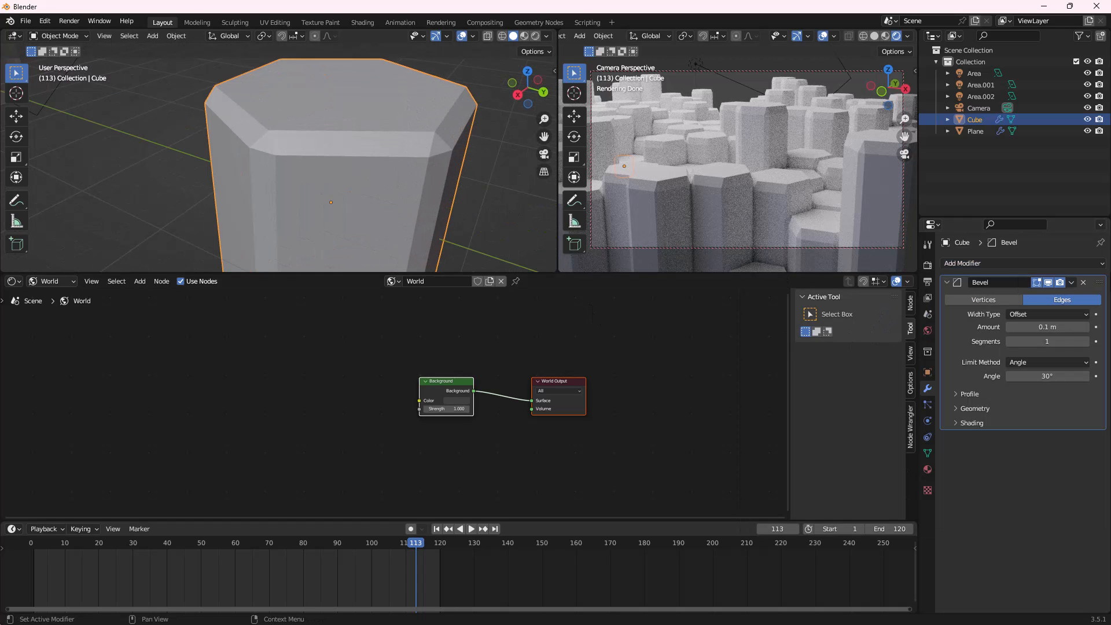
mouse_move(1058, 327)
mouse_down()
mouse_move(1070, 327)
mouse_move(1060, 327)
mouse_up()
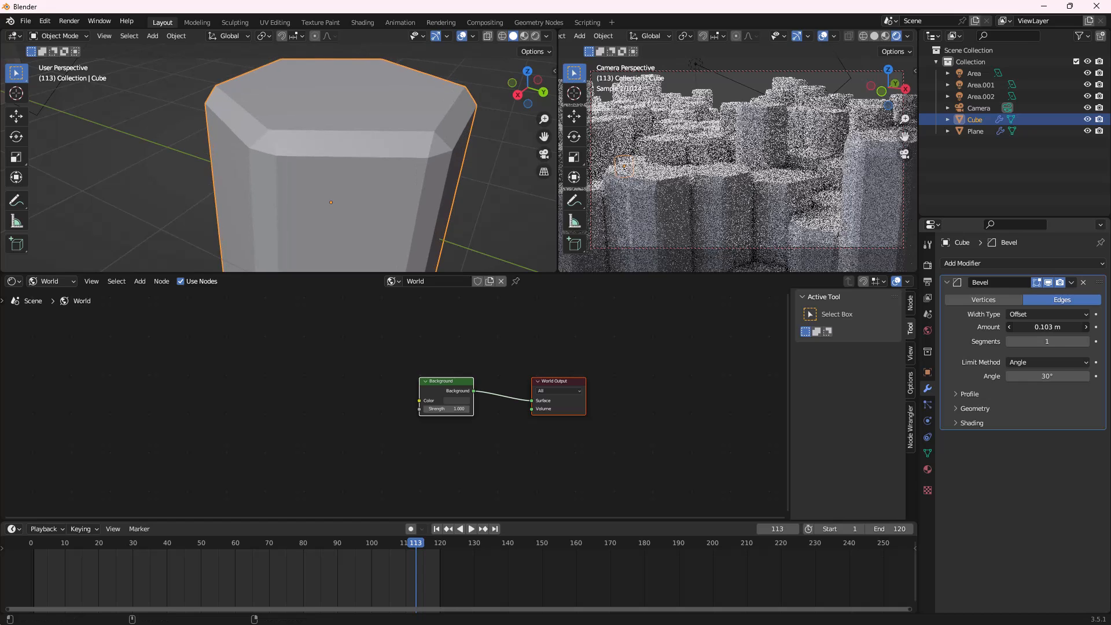
click(1084, 342)
click(1085, 342)
click(1085, 342)
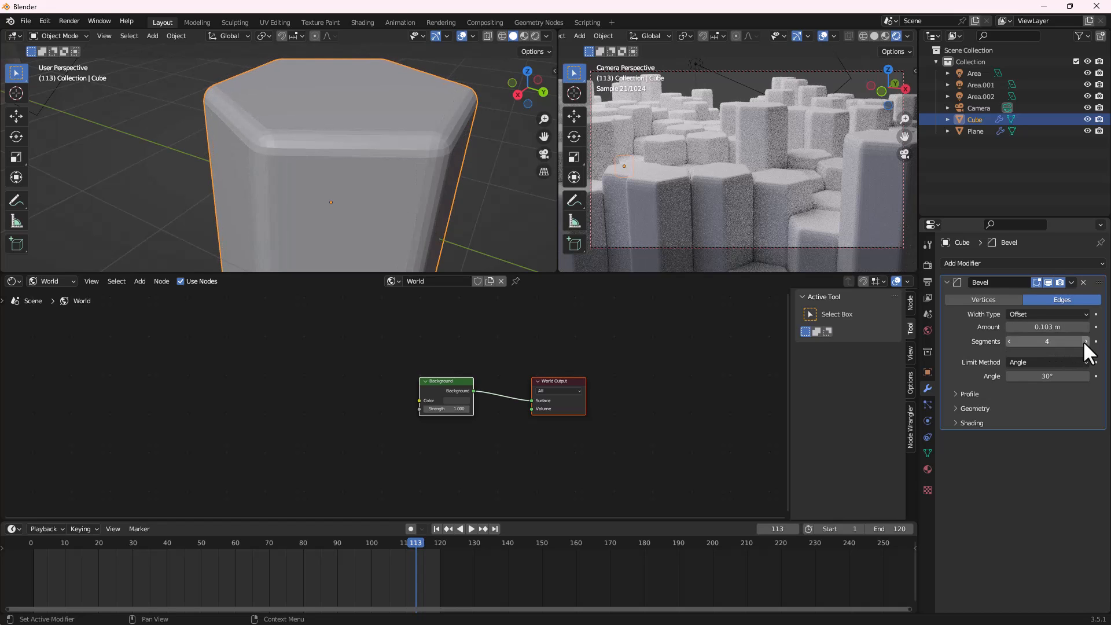
Apply smooth shading to the hexagonal column and set its bevel amount to 0.072 m
right_click(327, 130)
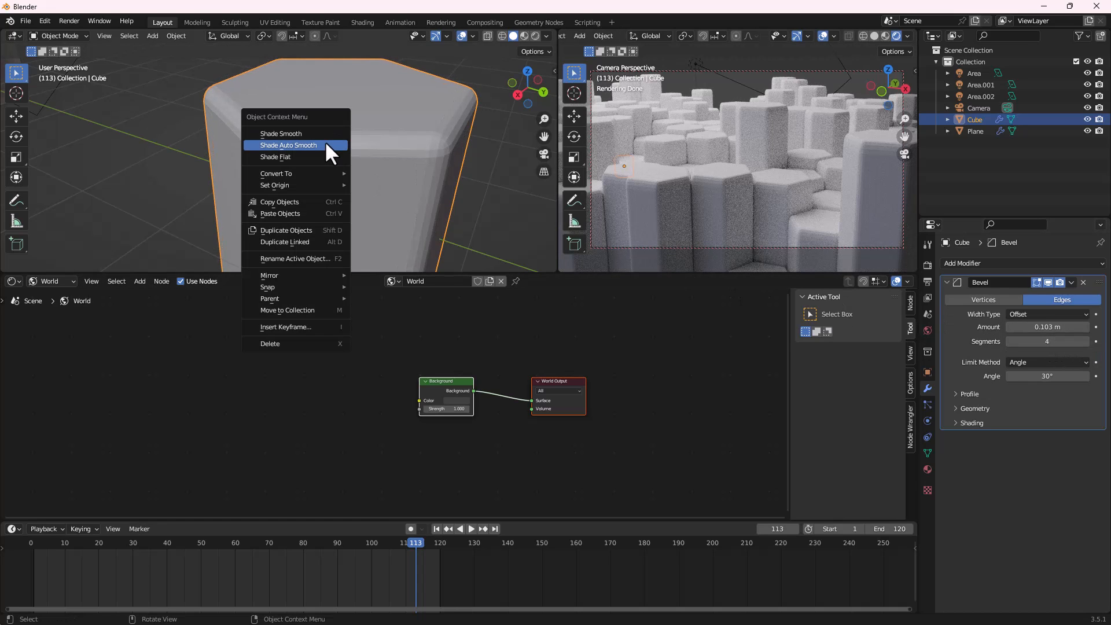
click(324, 141)
scroll(365, 168, down, 3)
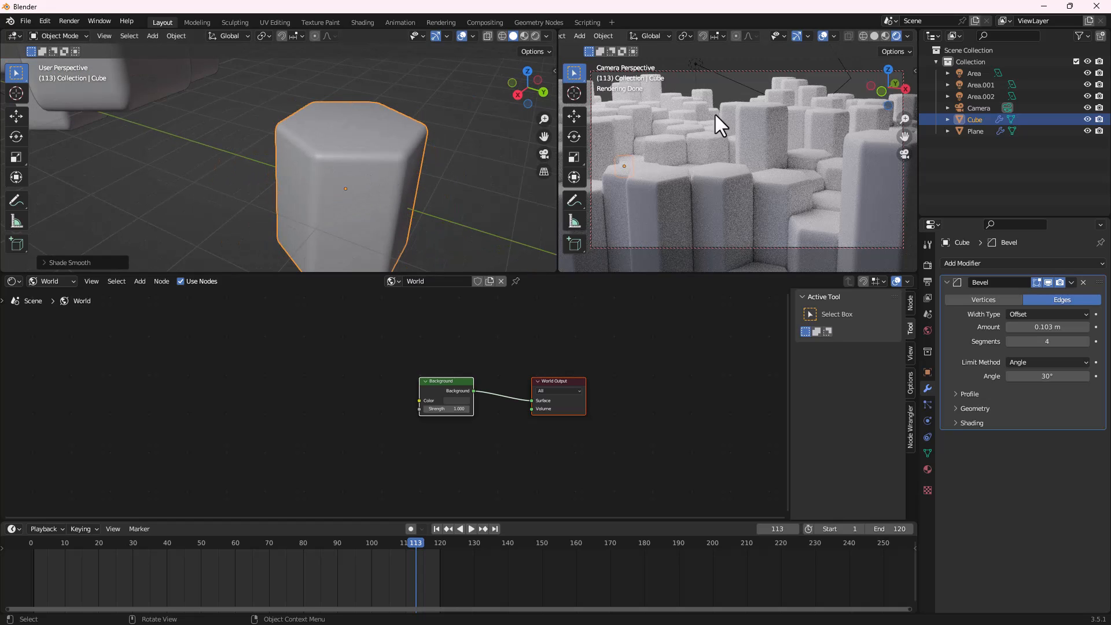
drag(1046, 329, 1020, 327)
drag(1047, 327, 1040, 327)
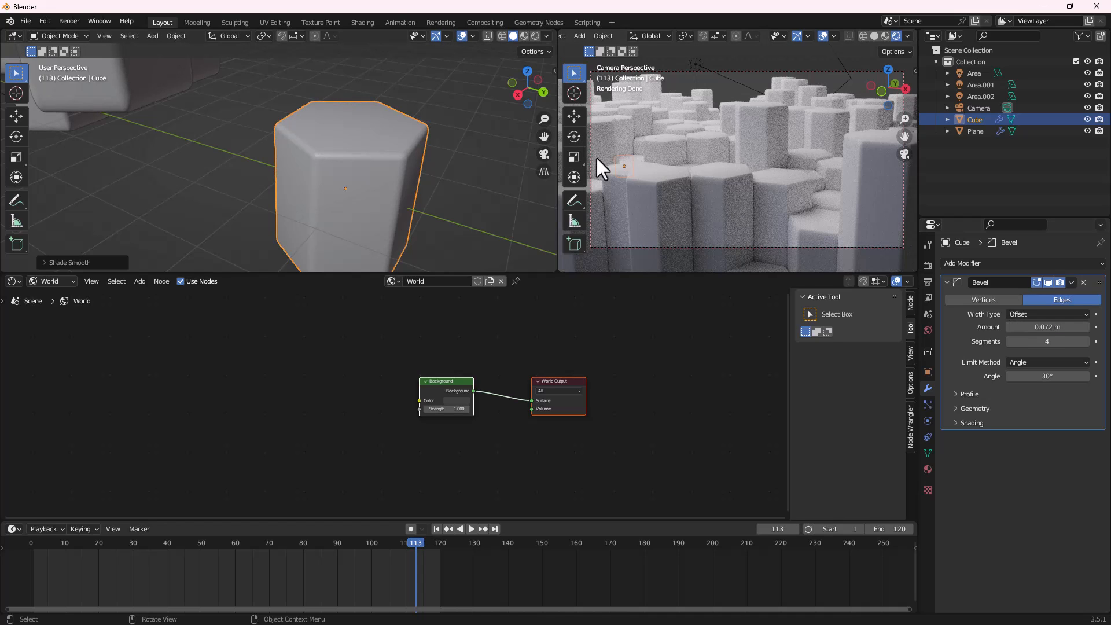
Switch the shader editor from World to Object and create a new material for the hexagonal column
scroll(302, 138, down, 4)
middle_drag(302, 138, 321, 87)
scroll(429, 390, up, 3)
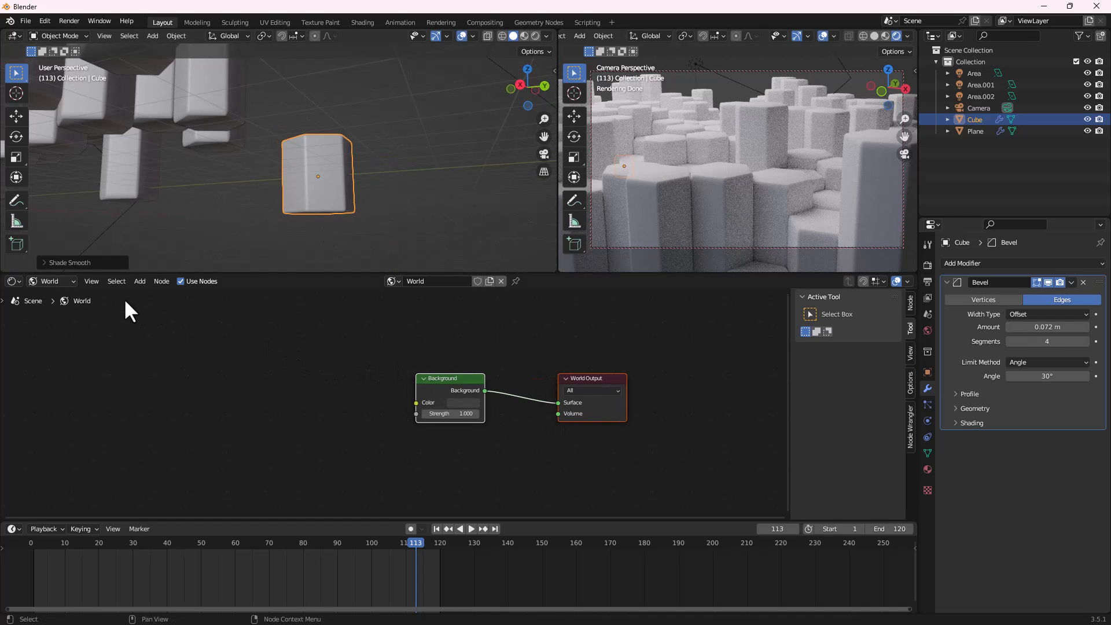
click(46, 278)
click(60, 292)
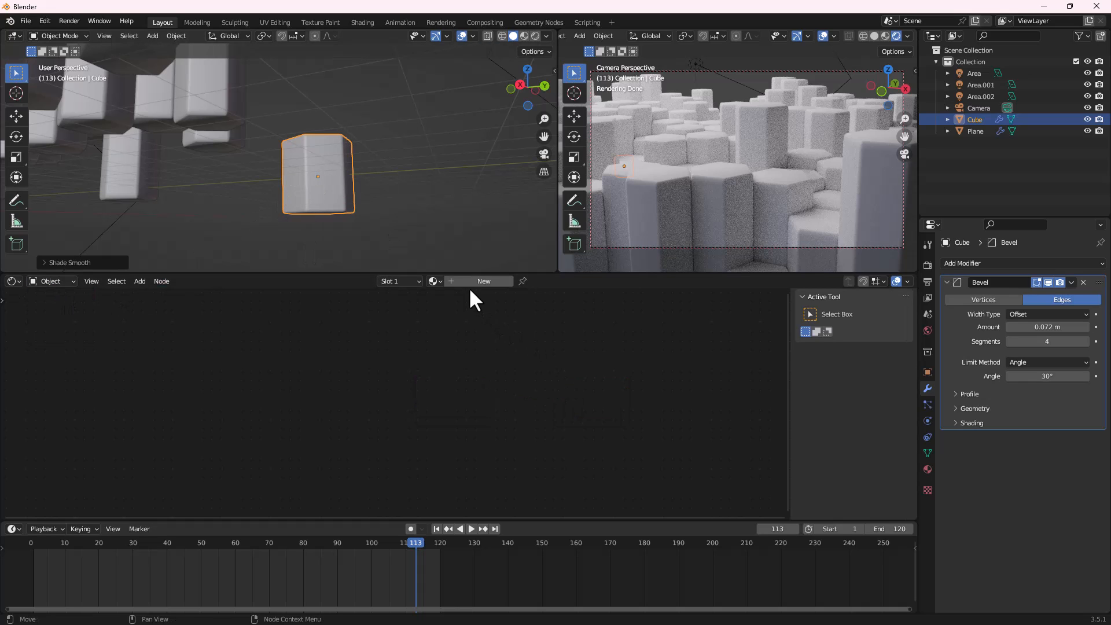
middle_drag(338, 218, 266, 211)
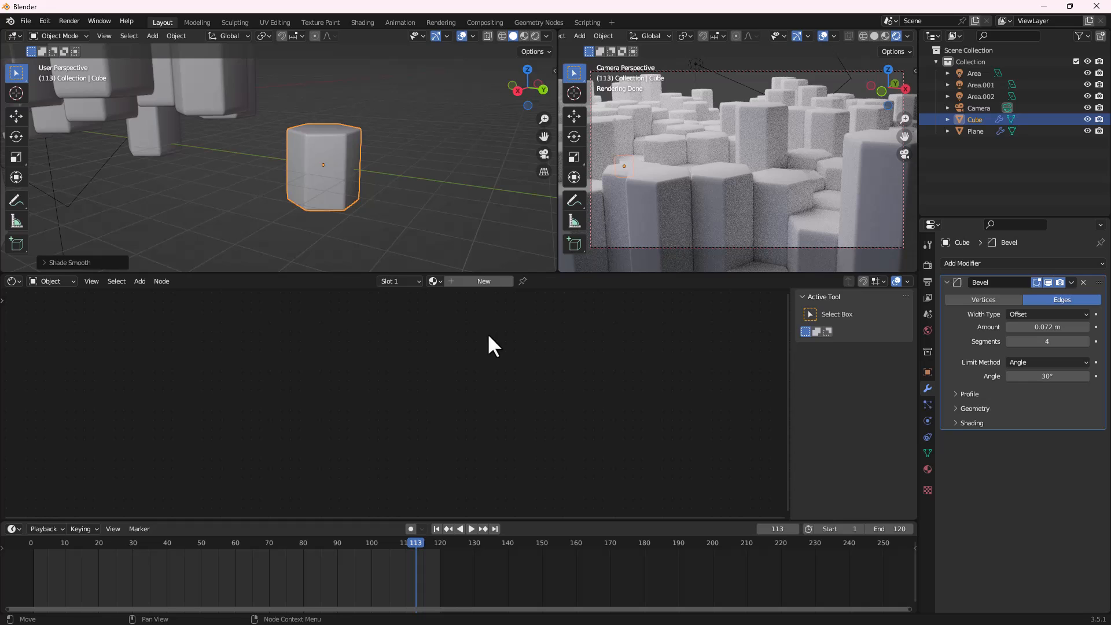
click(478, 282)
Move the Material Output node farther away from the Principled BSDF node to make room between them
scroll(486, 380, down, 1)
scroll(531, 422, up, 2)
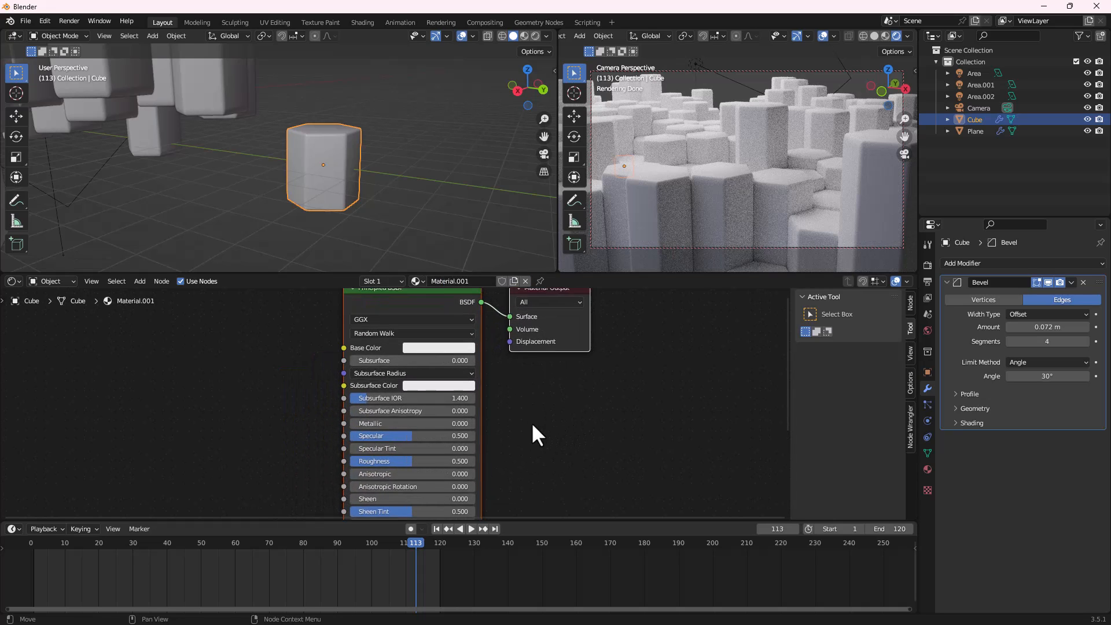
scroll(532, 424, up, 1)
middle_drag(540, 431, 583, 471)
drag(611, 325, 702, 346)
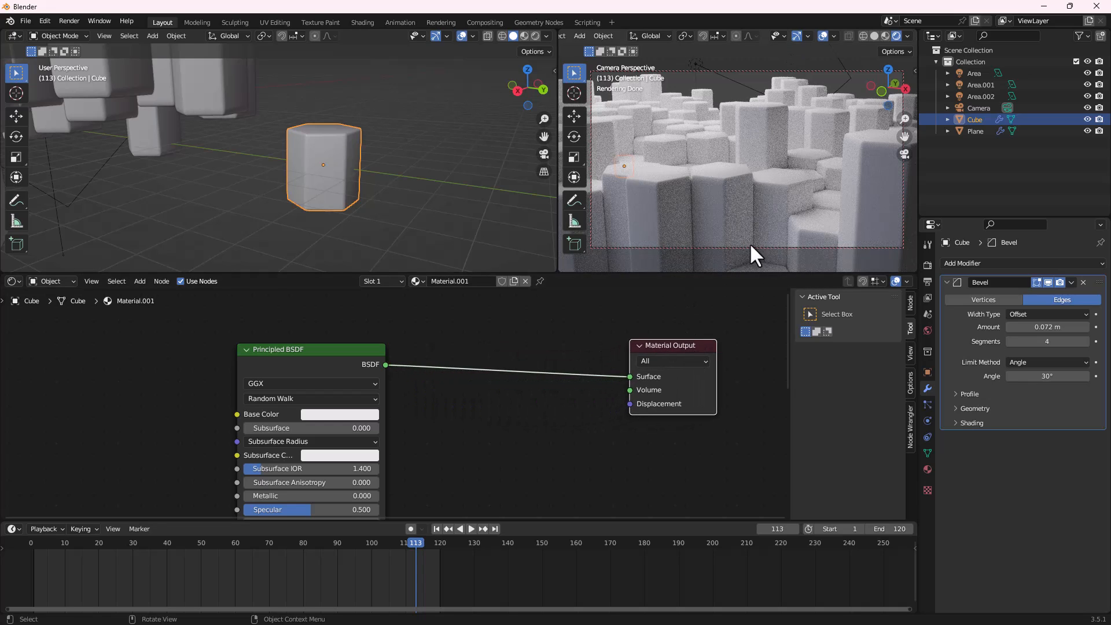
Add an Object Info node and place it well ahead of the Principled BSDF node
scroll(488, 445, down, 4)
middle_drag(489, 445, 509, 420)
ctrl+scroll(306, 407, up, 5)
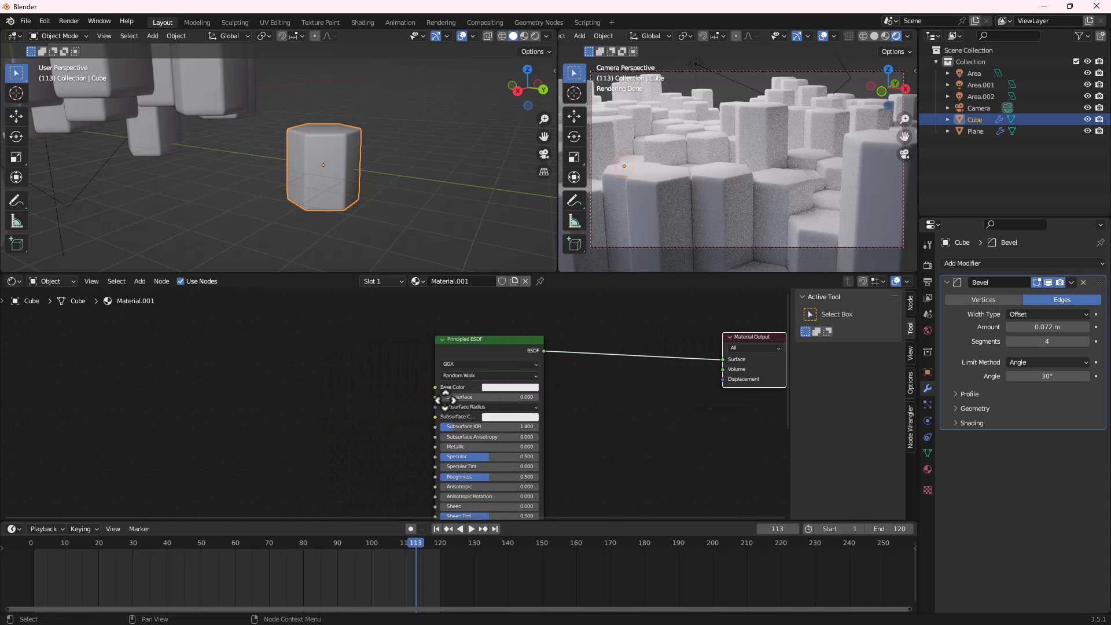
key(shift+a)
click(279, 409)
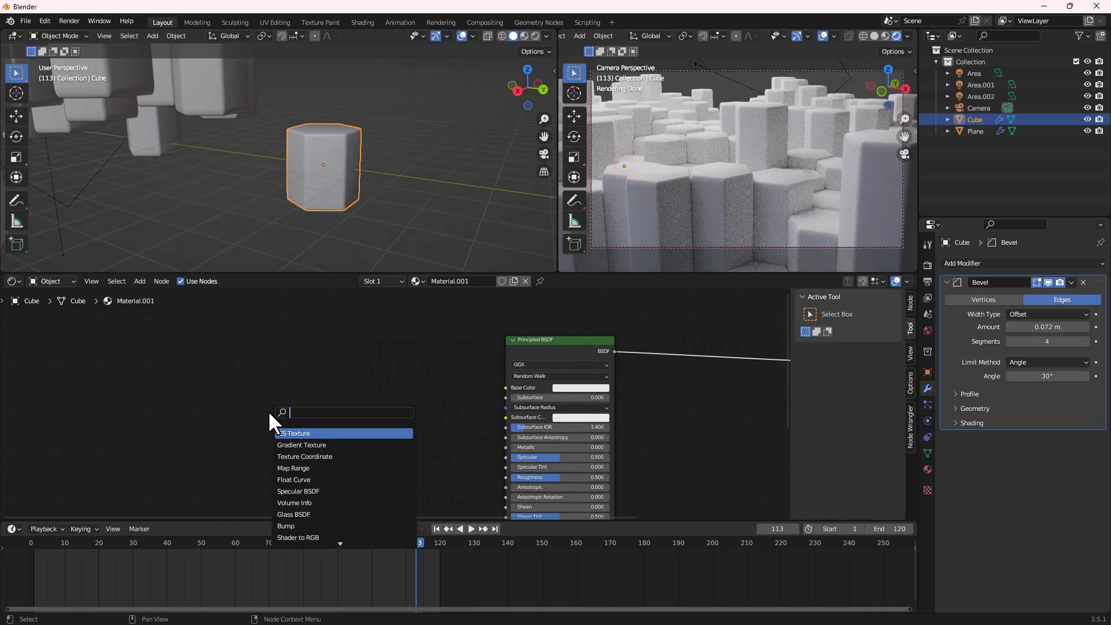
text(obj)
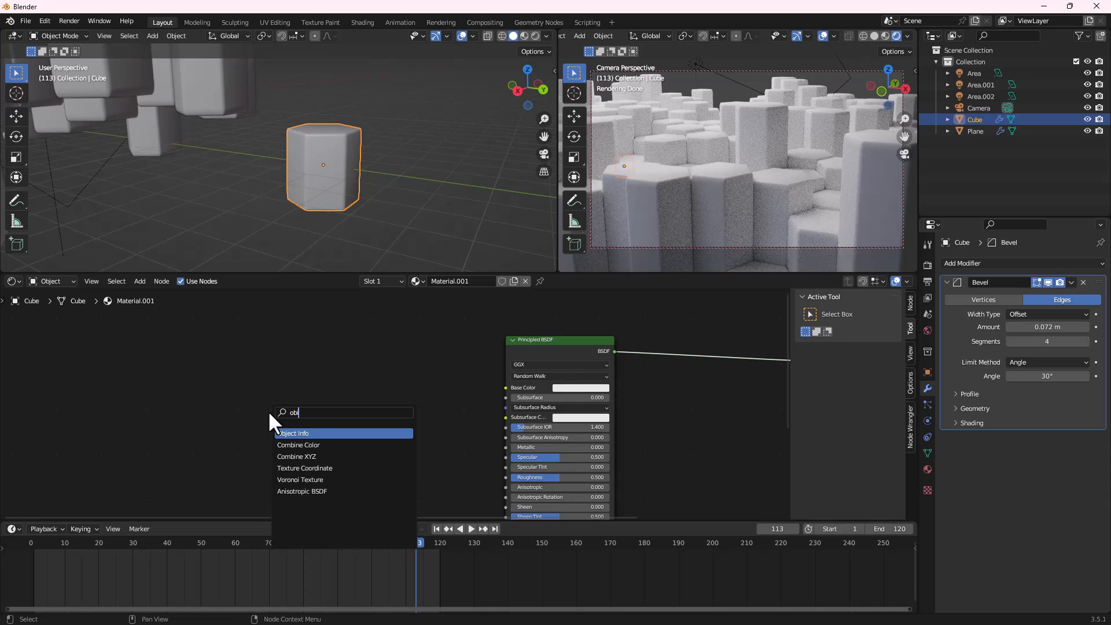
key(Return)
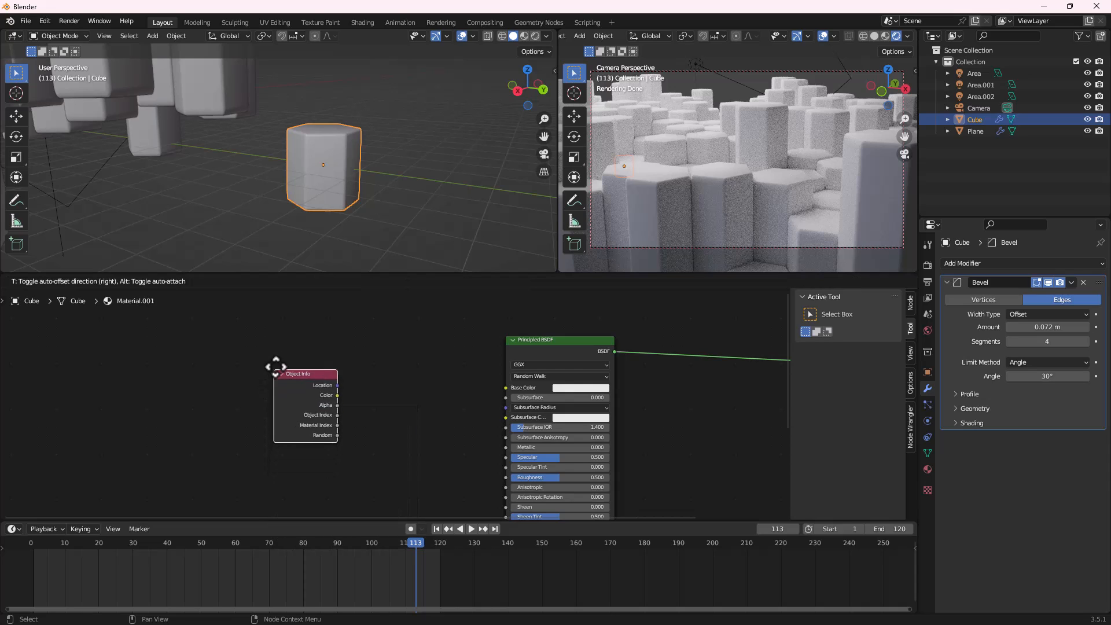
click(235, 345)
scroll(271, 404, up, 2)
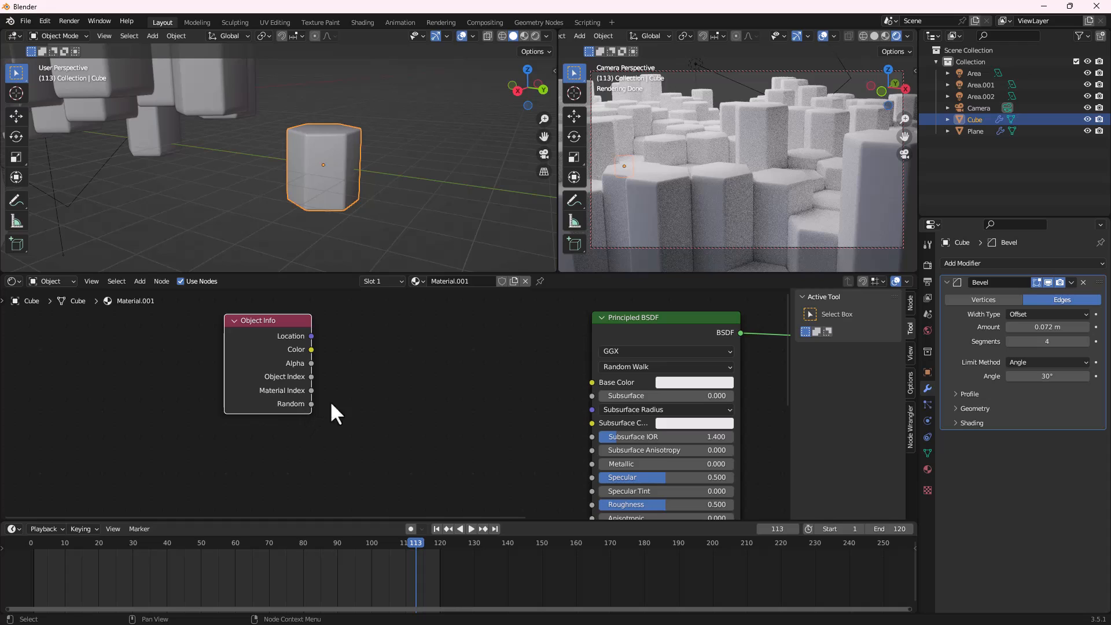
drag(311, 403, 345, 417)
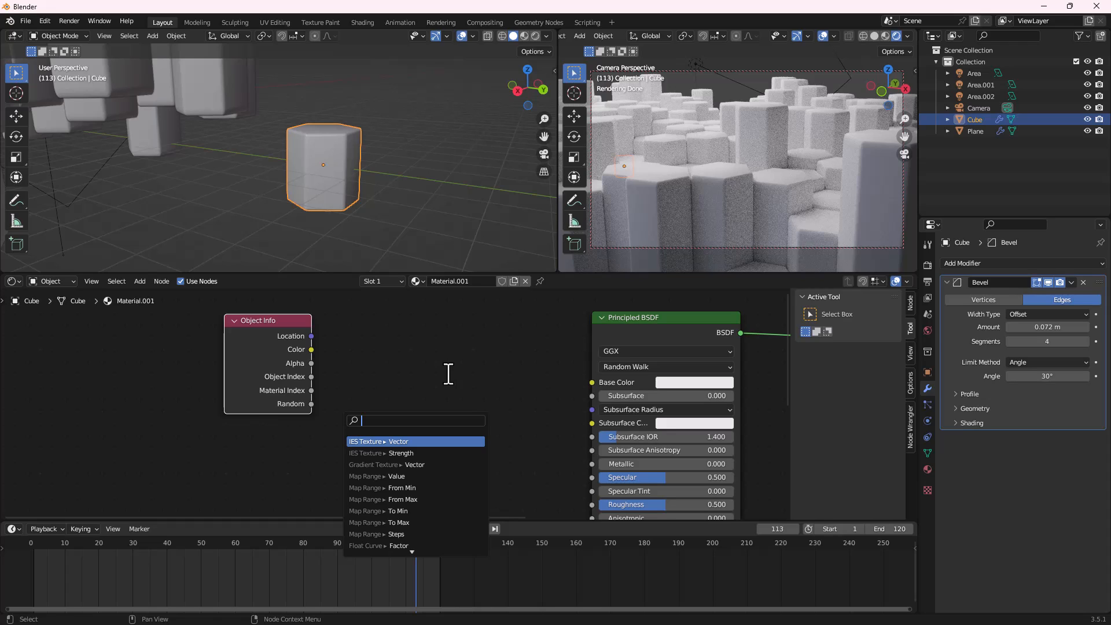
text(col)
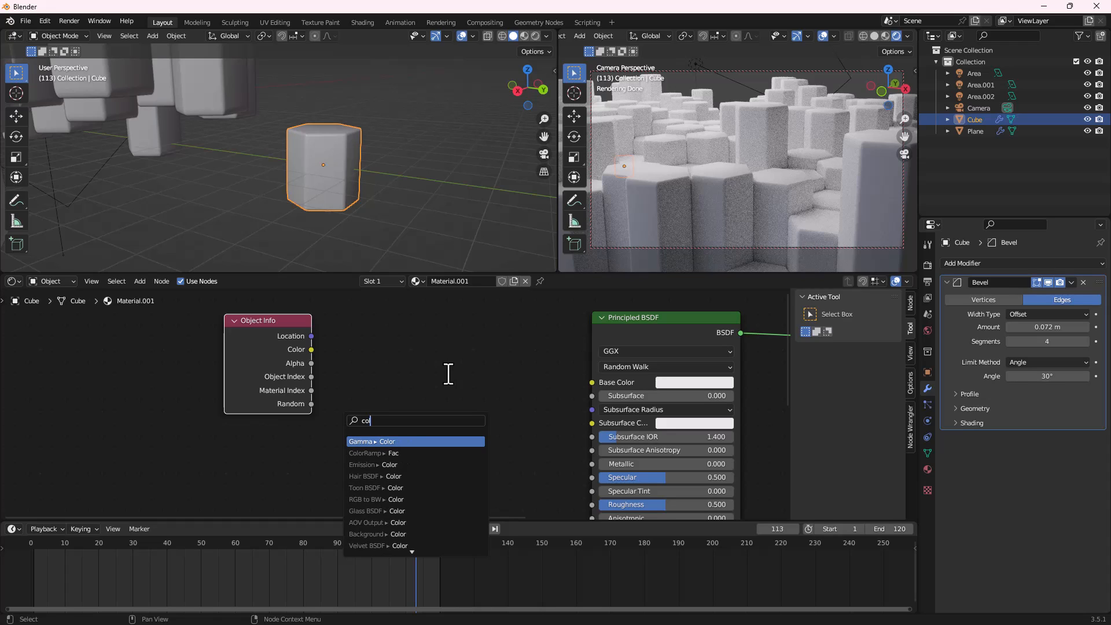
text(or ro)
key(BackSpace)
text(a)
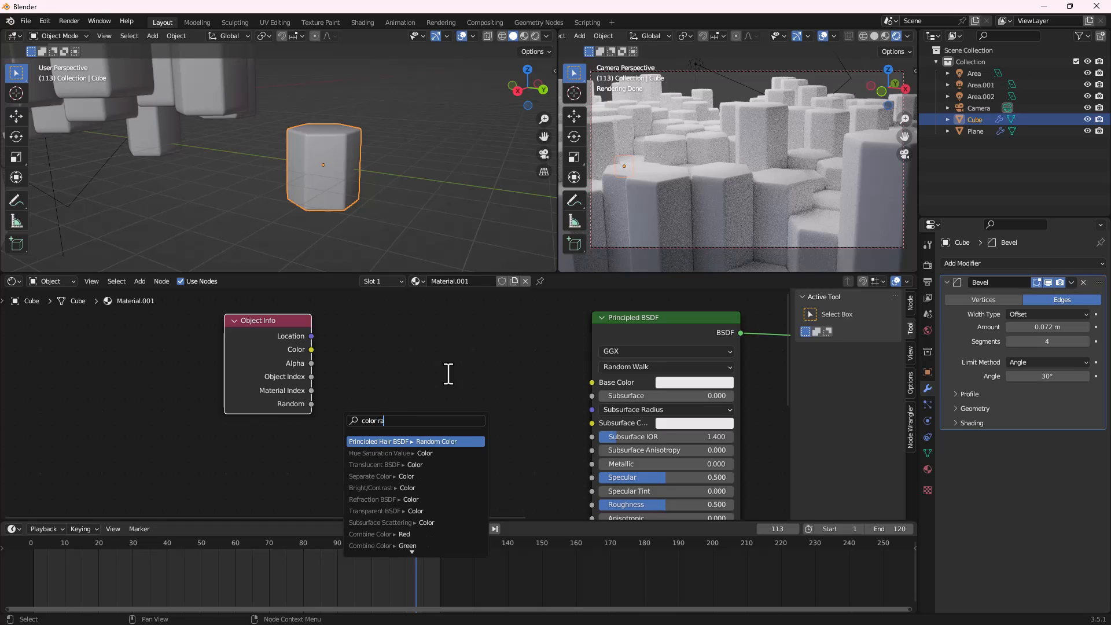
text(m)
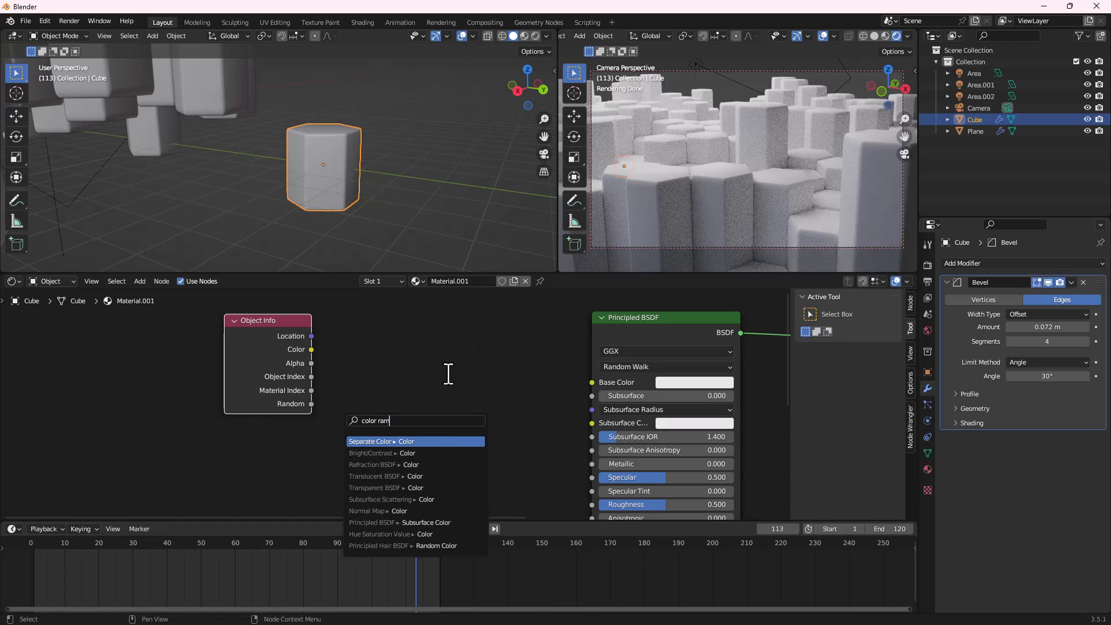
text(p)
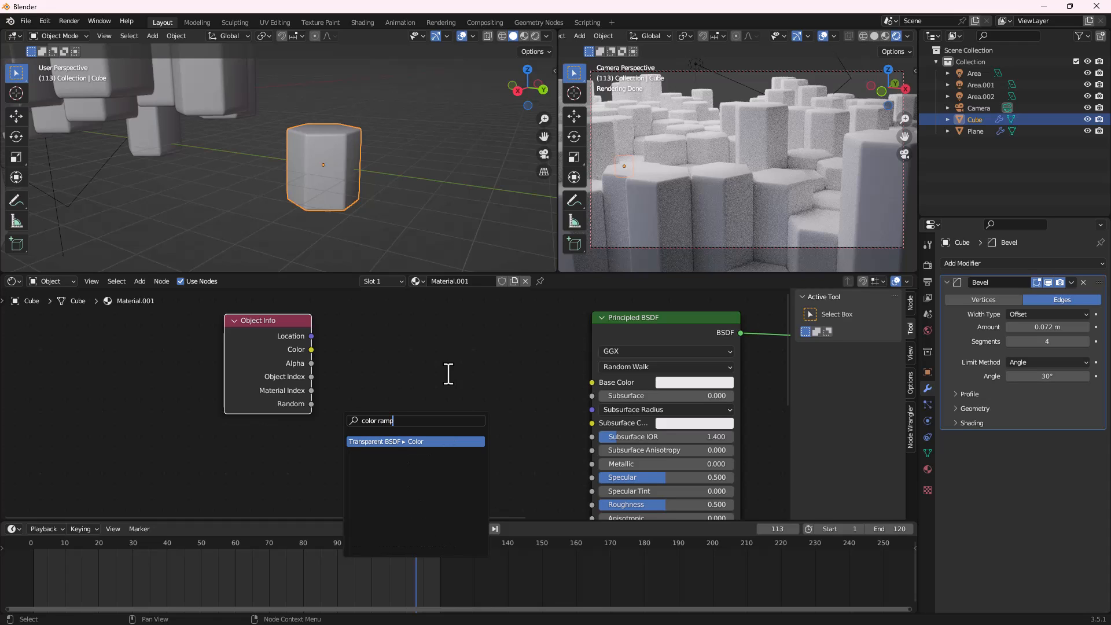
key(Escape)
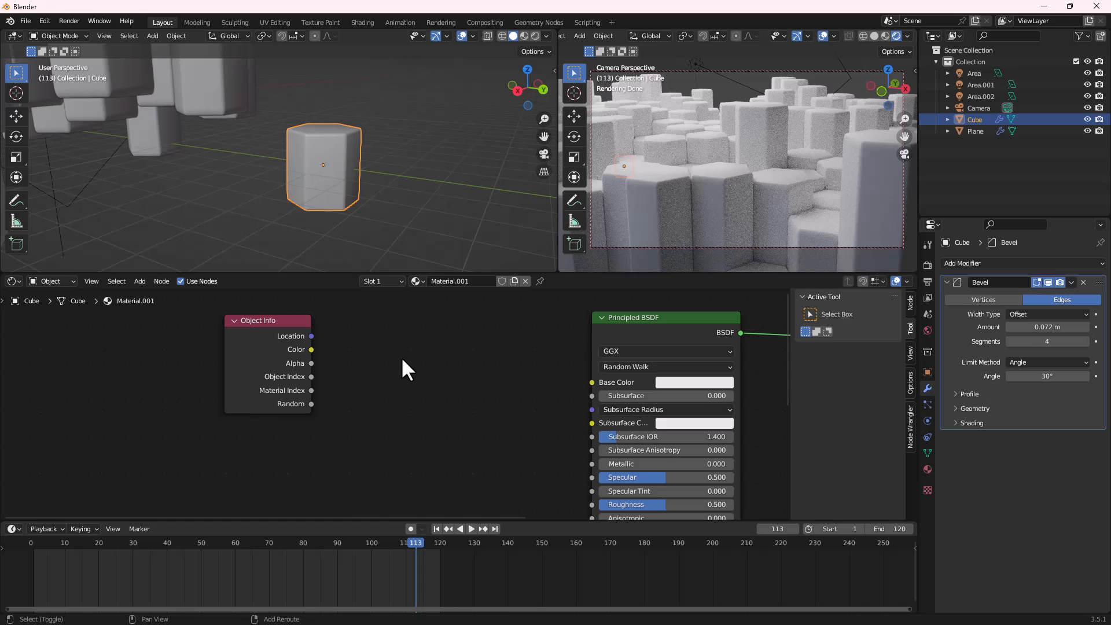
Add a ColorRamp node, feed its Fac from the Object Info Random output, and connect its Color to the Principled BSDF Base Color
key(shift+a)
text(color ramp)
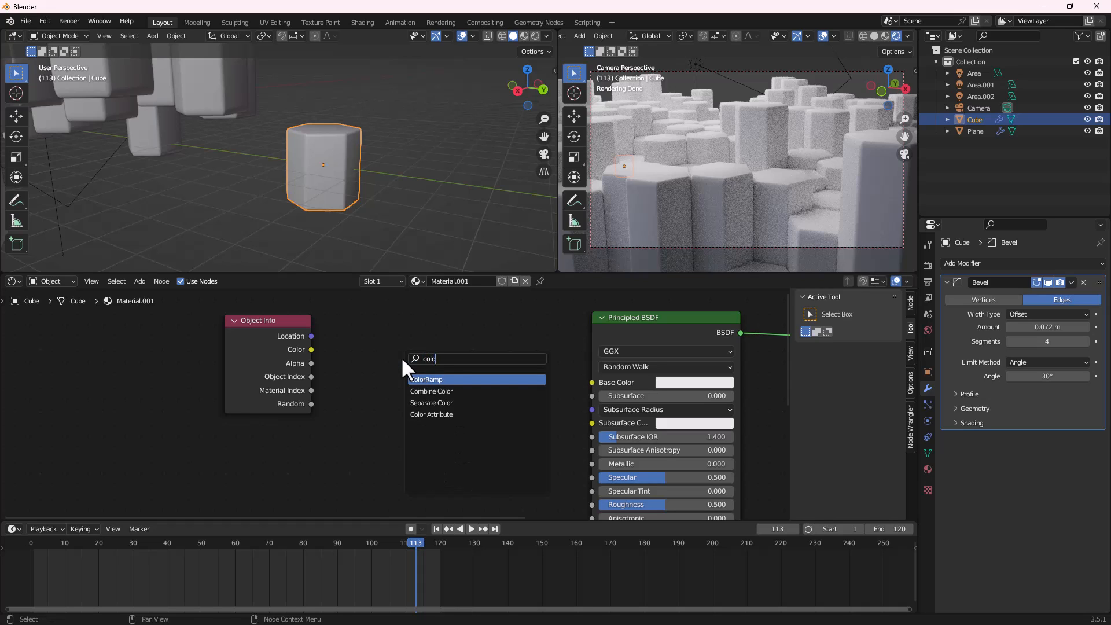
key(Return)
click(383, 344)
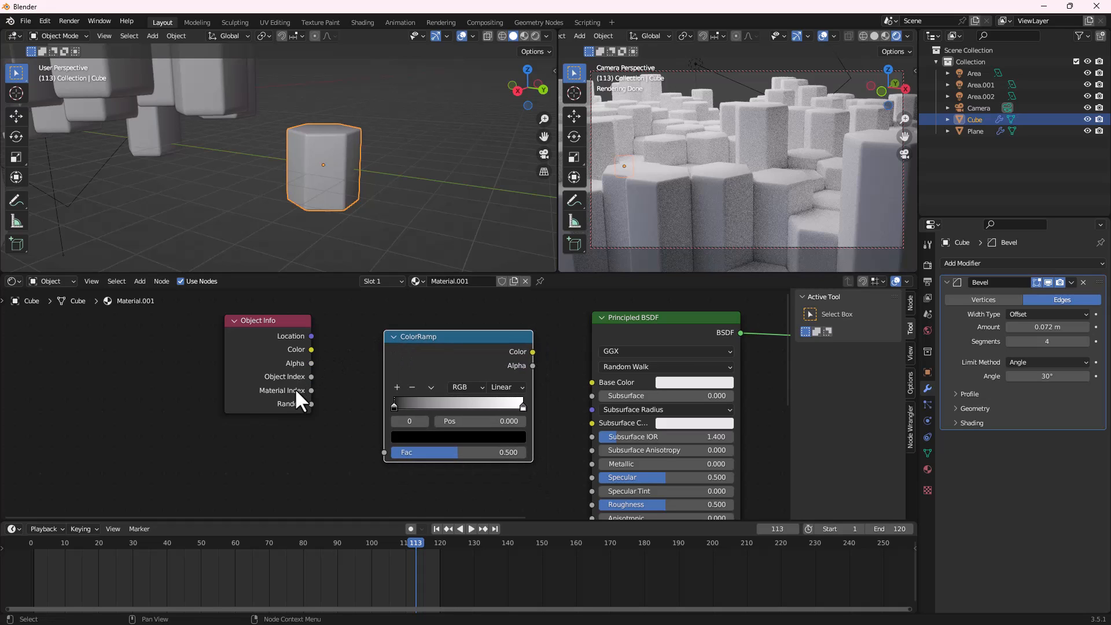
drag(311, 404, 385, 452)
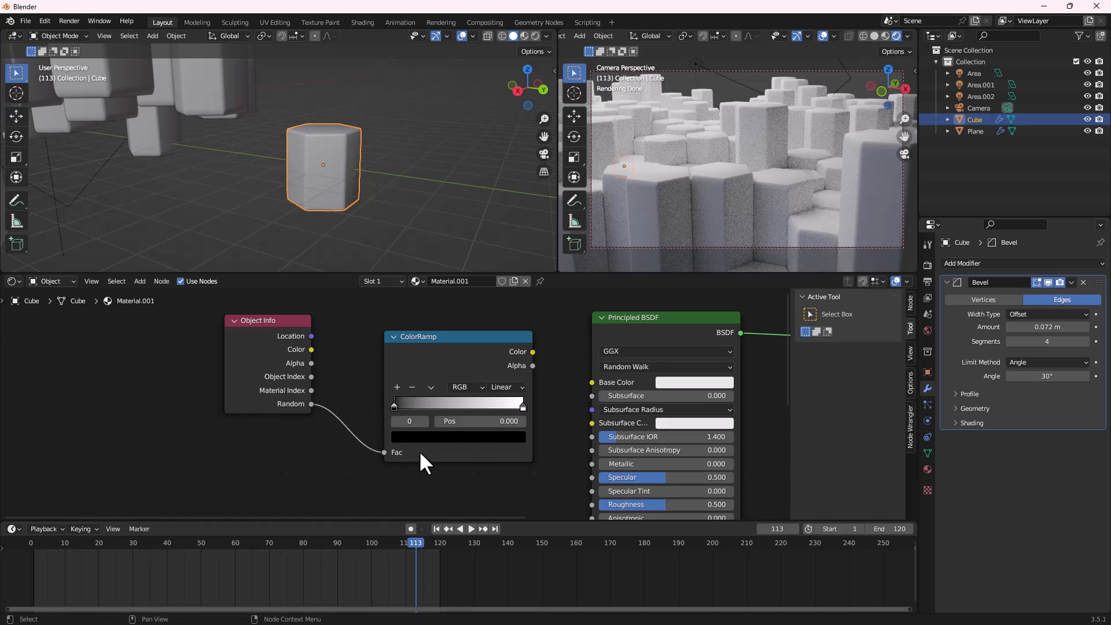
drag(532, 351, 590, 382)
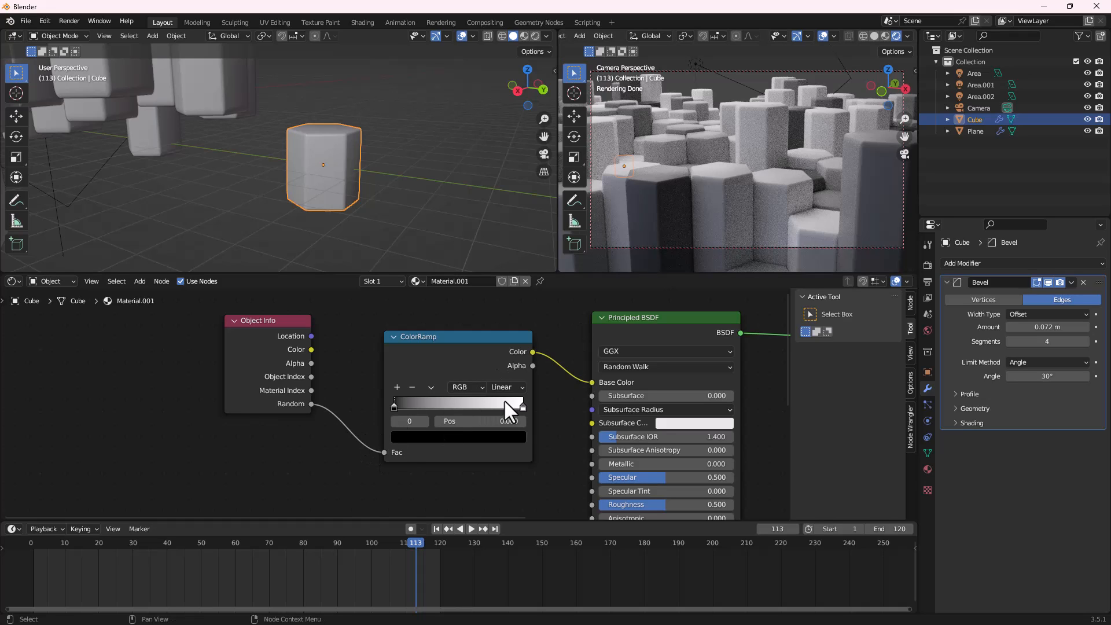
Set the ColorRamp interpolation to Constant and move its white stop to about 0.641
click(513, 386)
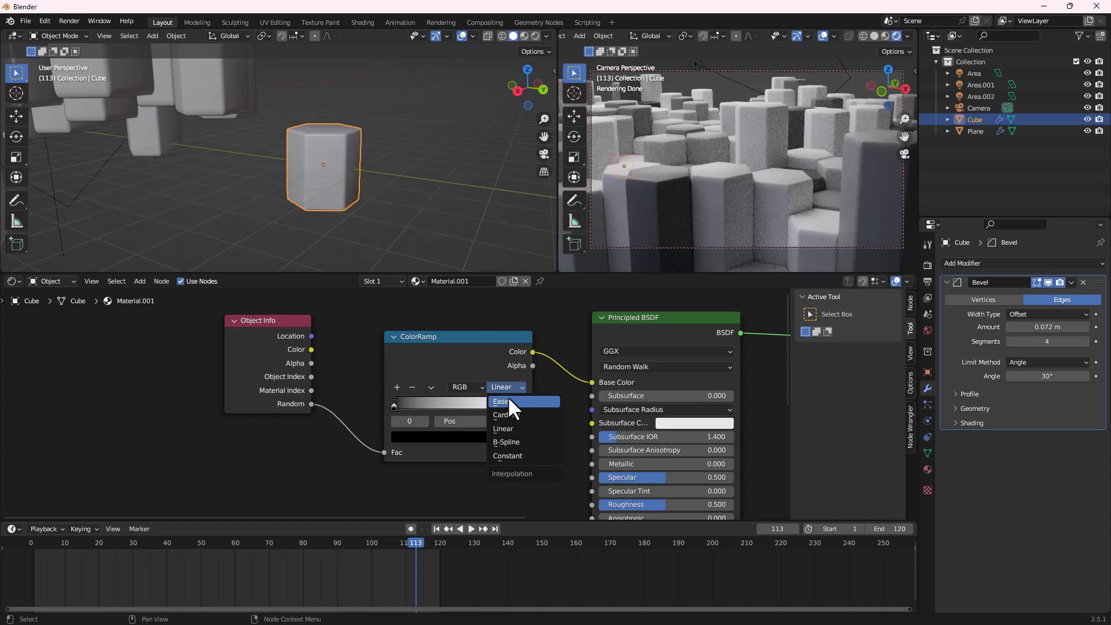
click(519, 385)
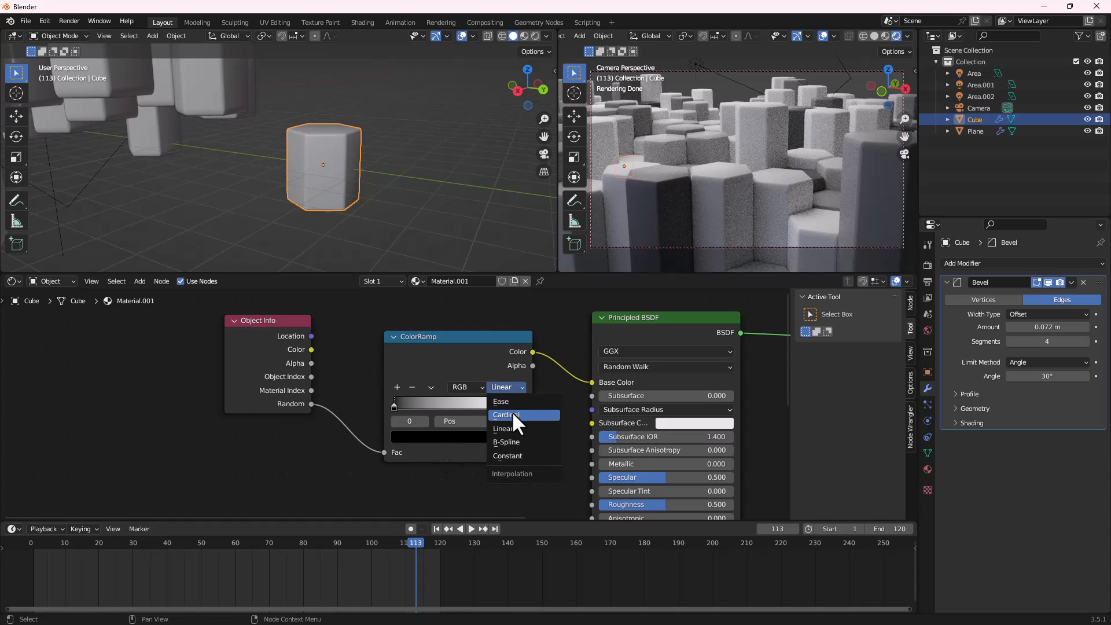
click(515, 457)
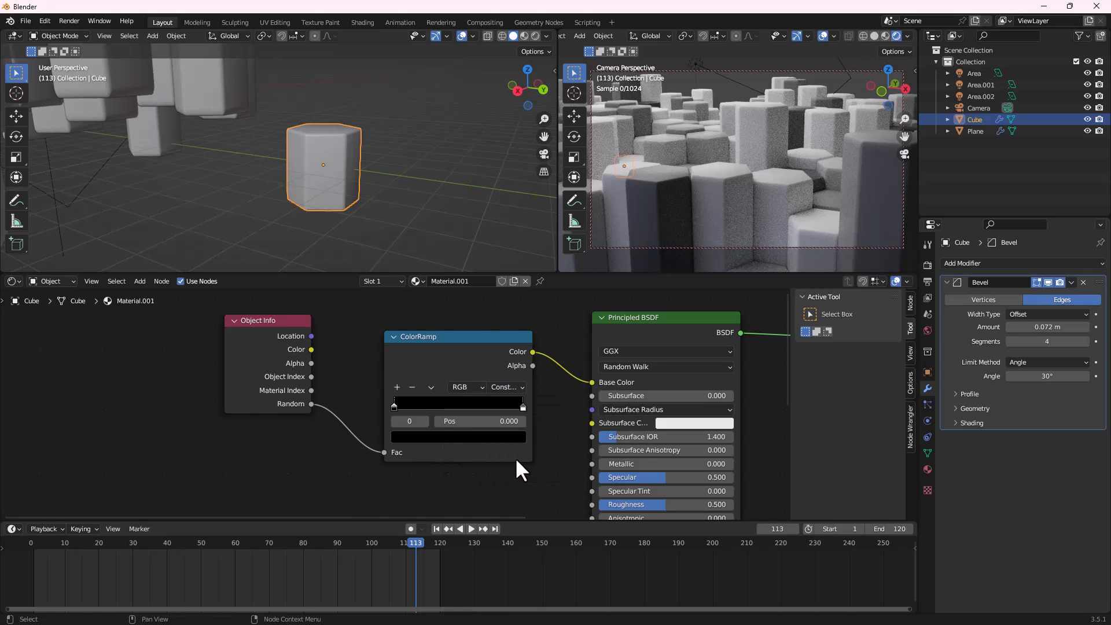
drag(523, 410, 444, 413)
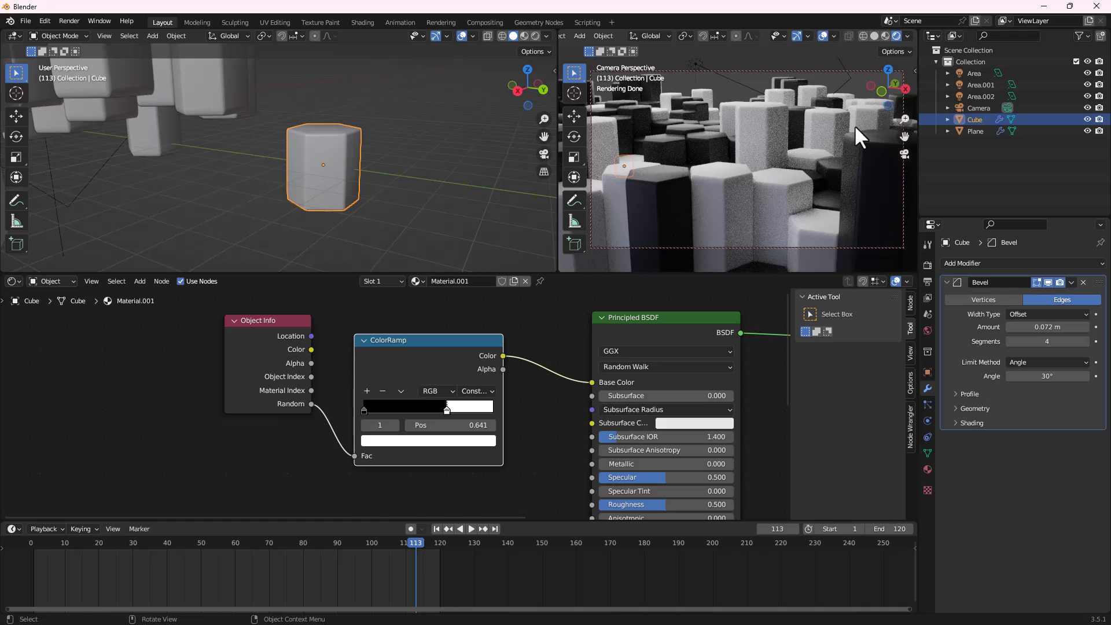
Change the ColorRamp's first, black stop to a medium green
click(364, 410)
click(369, 437)
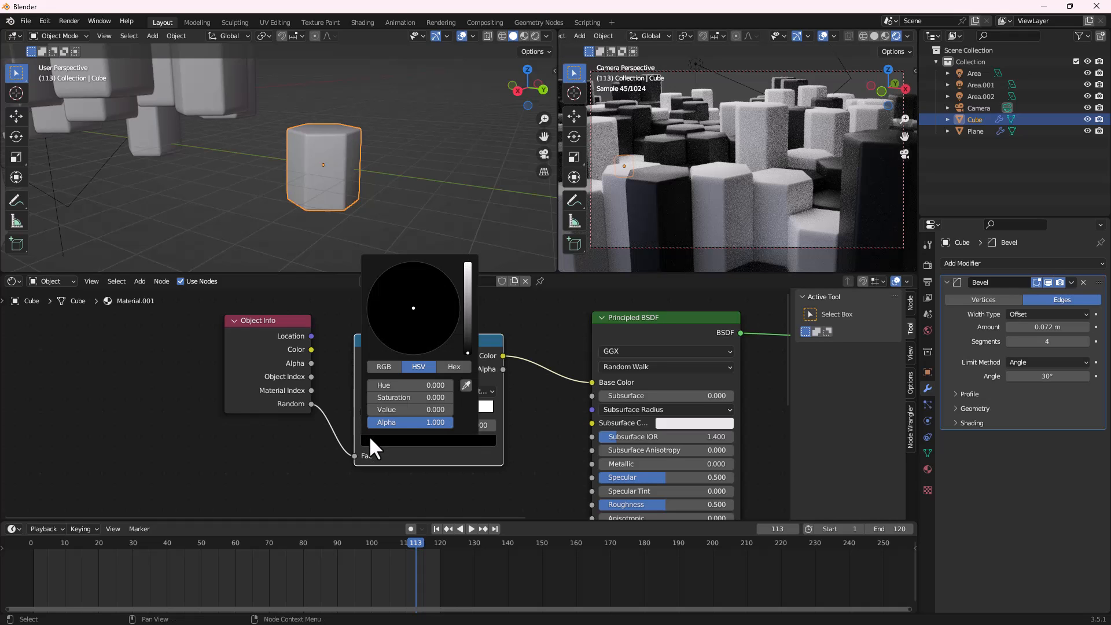
click(464, 299)
click(386, 299)
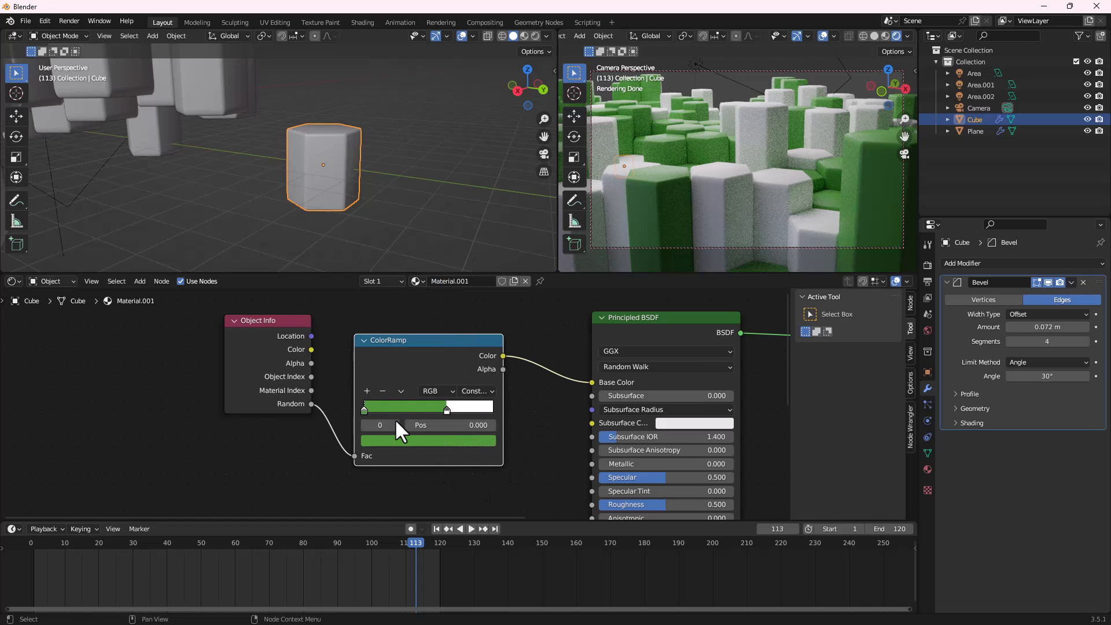
Move the ColorRamp's white stop to about 0.468 and change its colour to light blue
drag(448, 409, 424, 408)
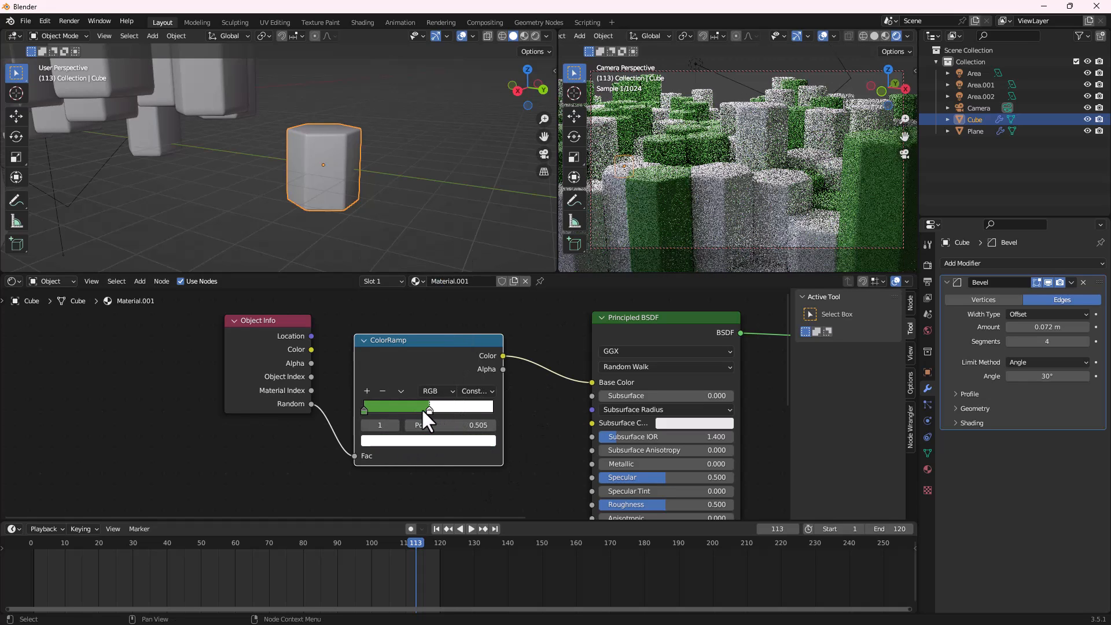
click(433, 442)
drag(429, 301, 417, 291)
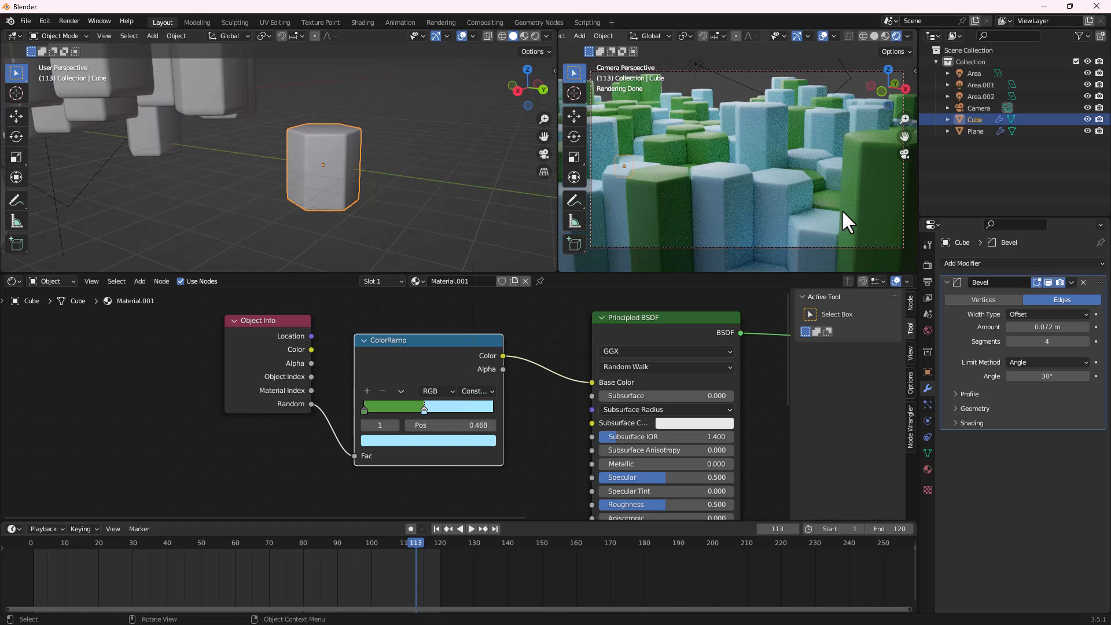
Move the Material Output node farther away from the Principled BSDF node to make room for another shader
scroll(425, 428, down, 1)
middle_drag(434, 427, 392, 443)
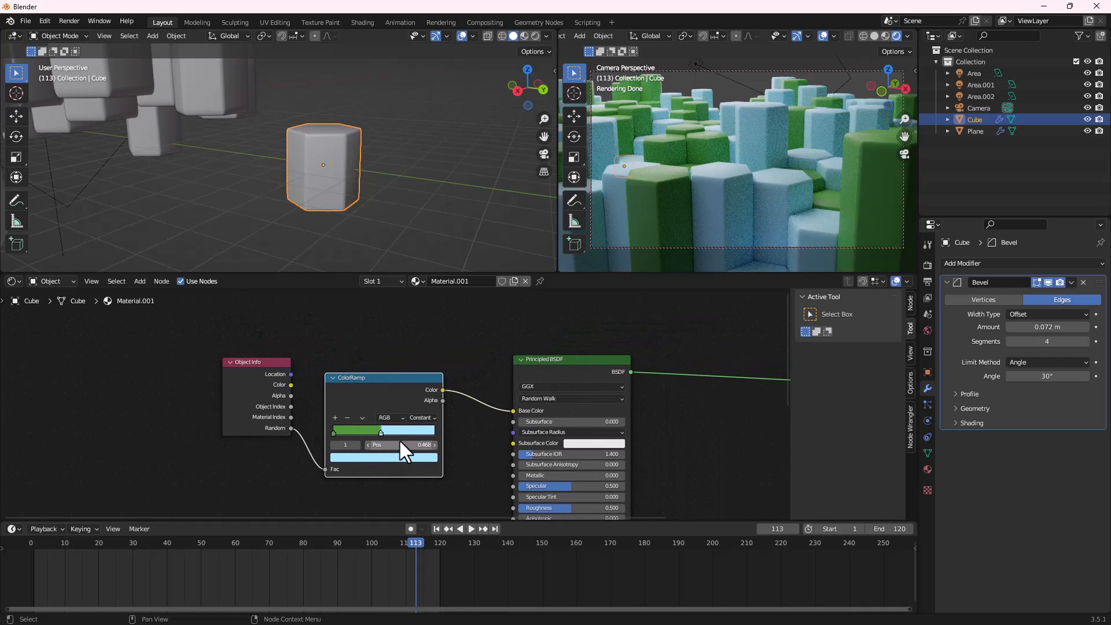
scroll(471, 380, down, 2)
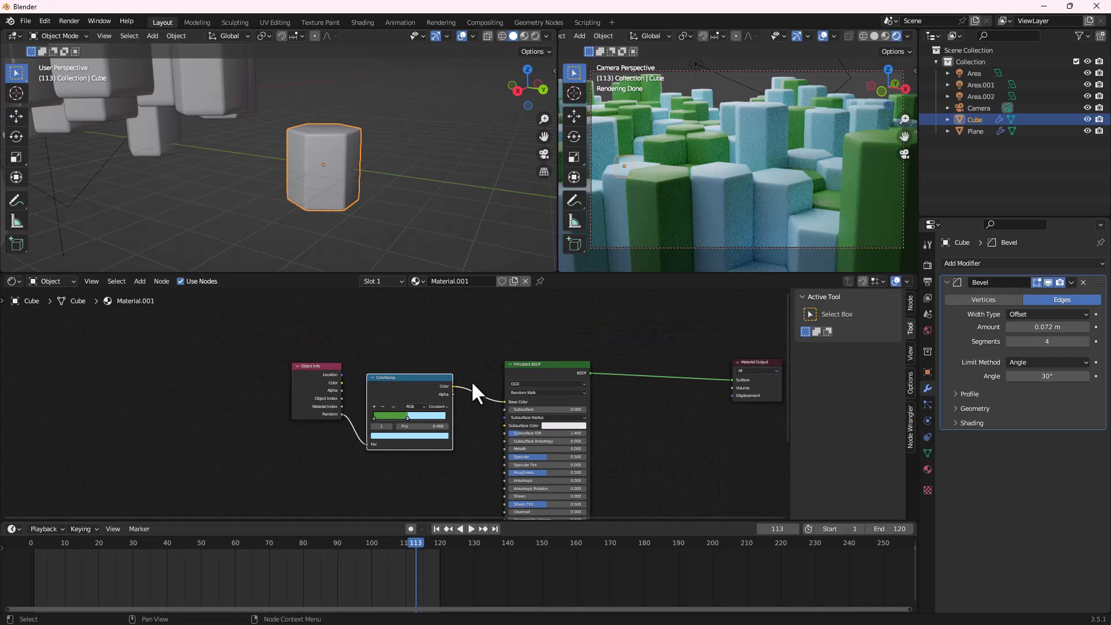
middle_drag(471, 380, 442, 405)
scroll(602, 434, down, 3)
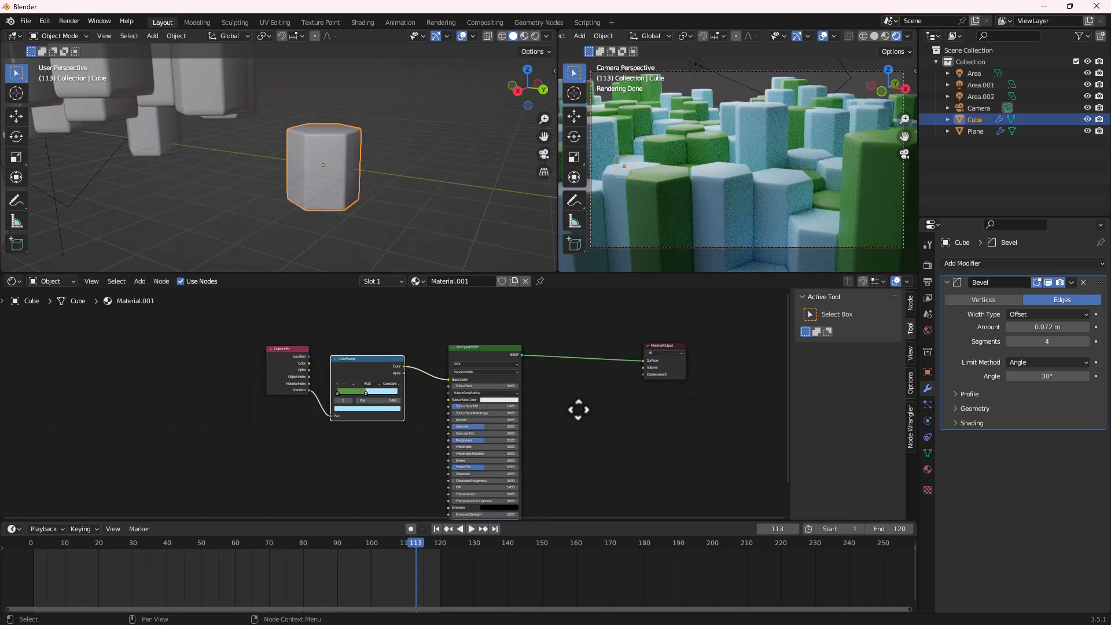
drag(661, 347, 700, 341)
Add a Mix Shader node and insert it into the link between the Principled BSDF and the Material Output
key(shift+a)
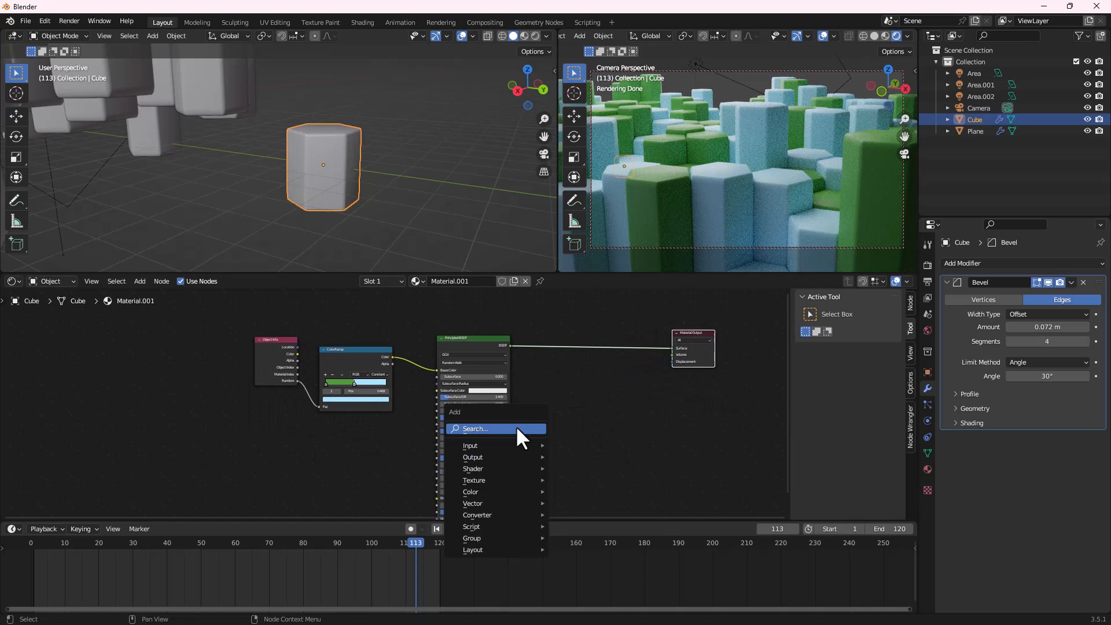
click(516, 426)
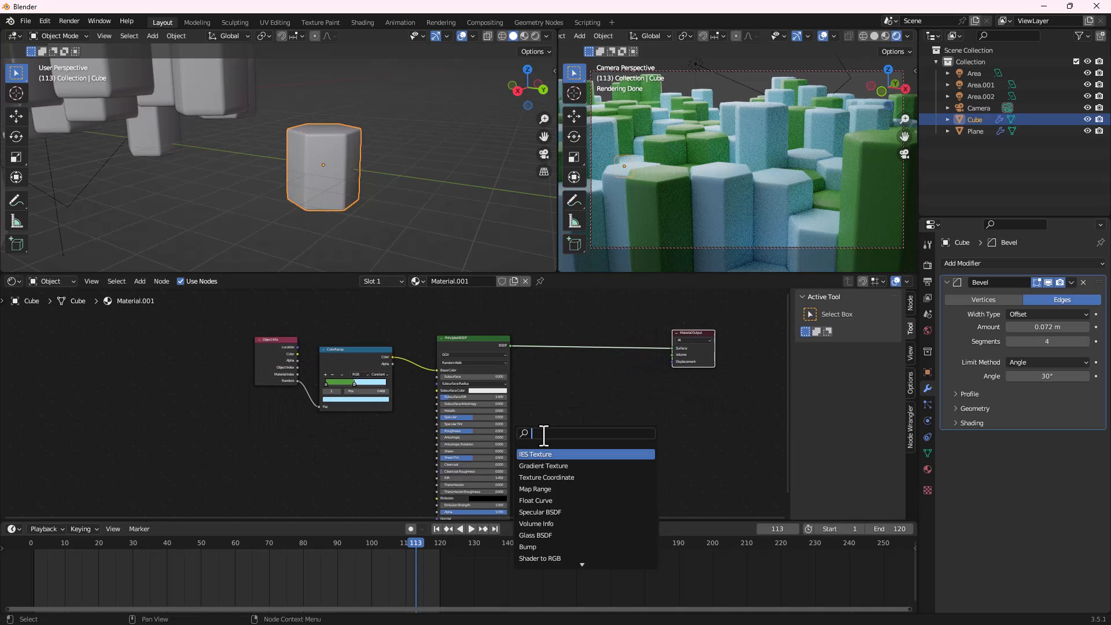
text(jor)
key(BackSpace)
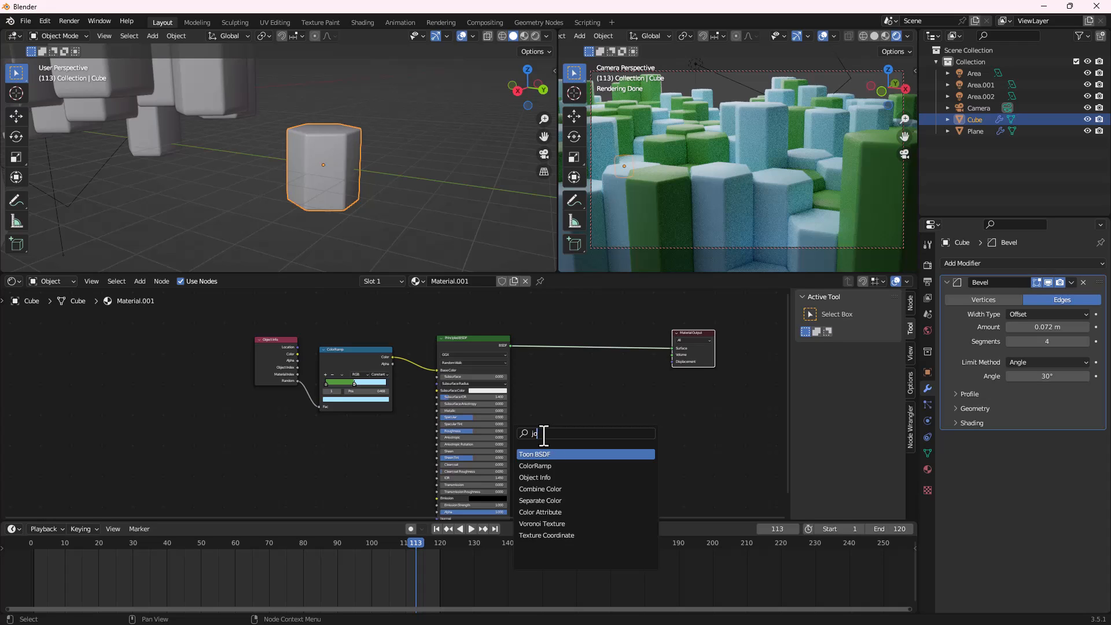
text(in)
key(BackSpace)
key(BackSpace)
key(BackSpace)
key(BackSpace)
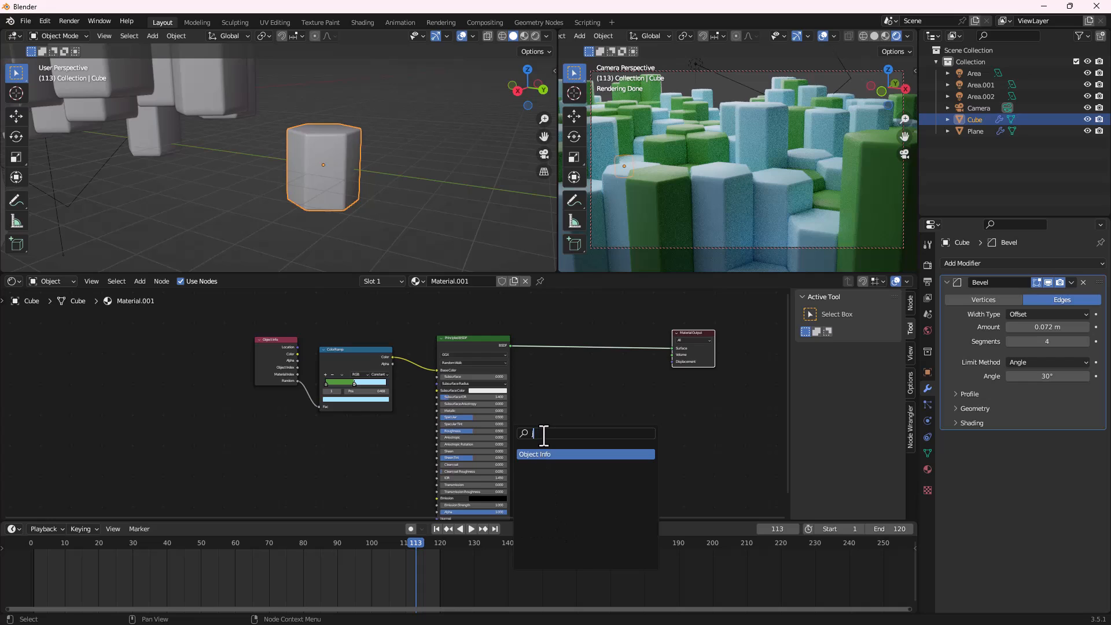
text(mix)
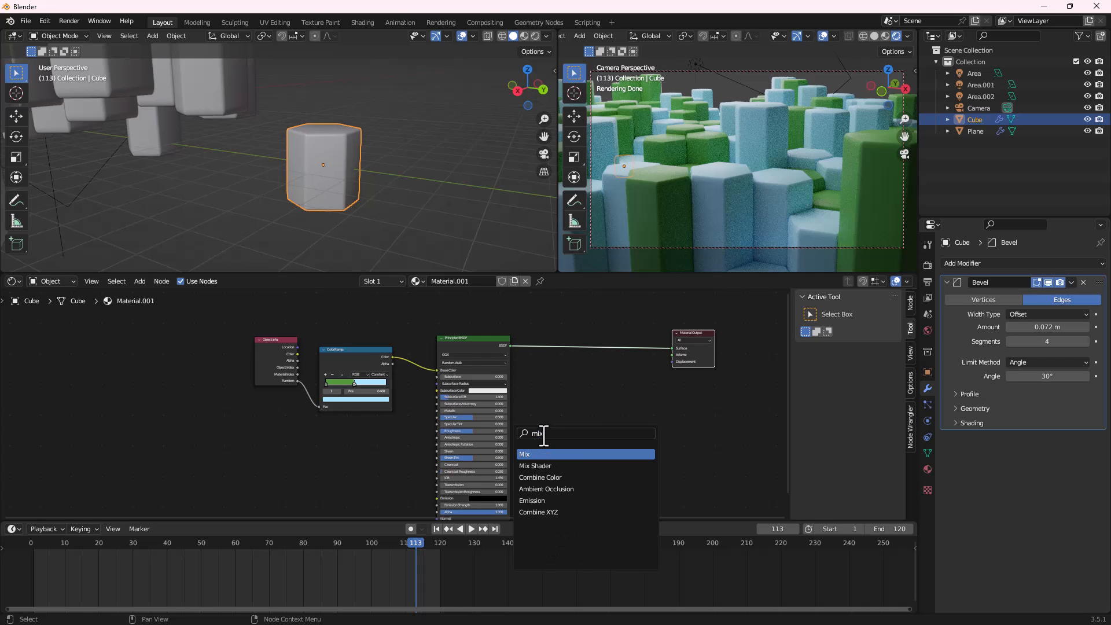
click(536, 466)
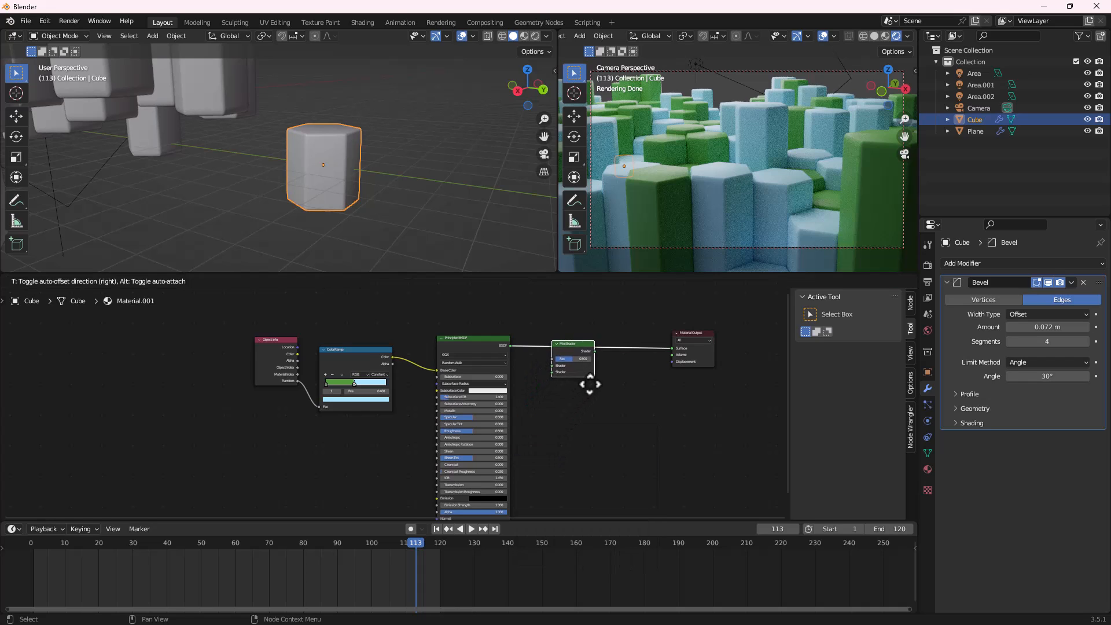
click(588, 385)
Duplicate the Principled BSDF node and place the copy below the Mix Shader node
scroll(559, 388, up, 2)
scroll(455, 327, down, 2)
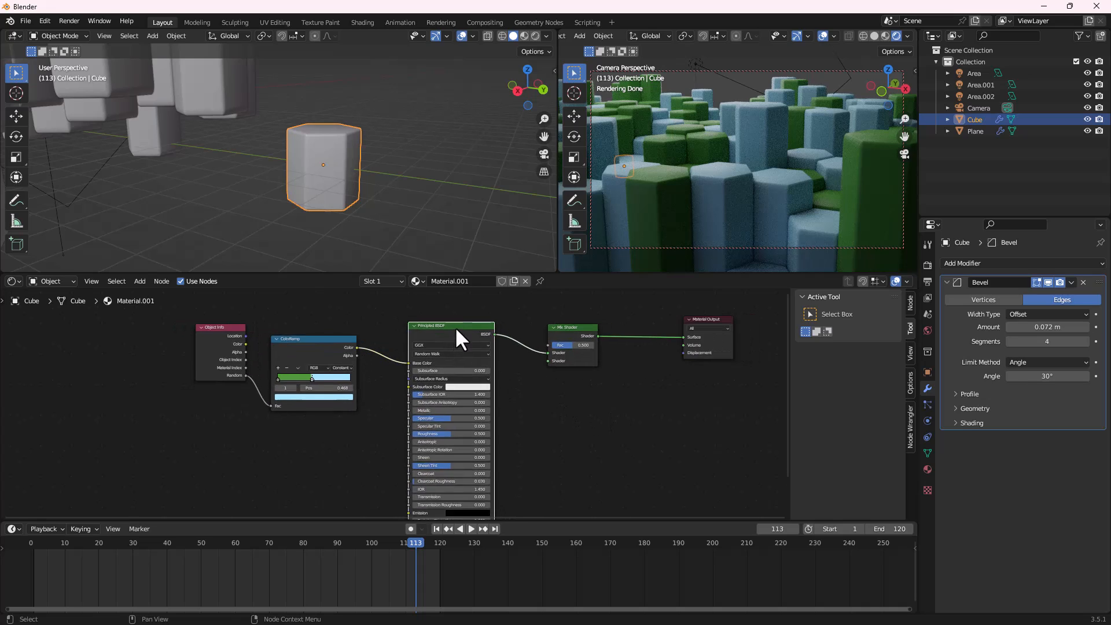
click(456, 332)
key(shift+d)
click(525, 409)
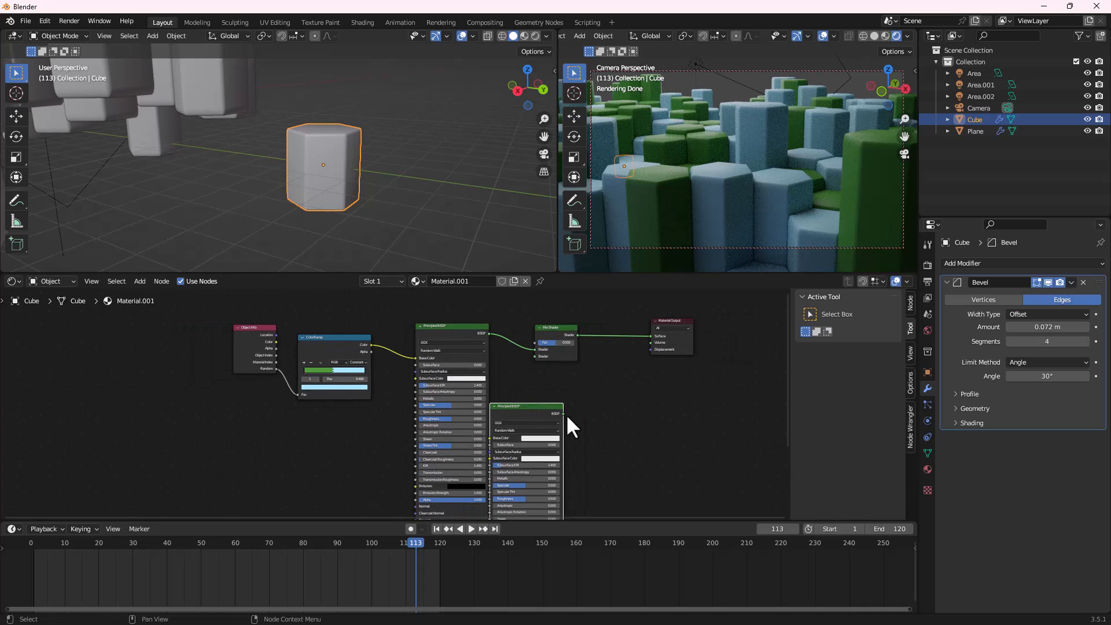
Connect the duplicated Principled BSDF's output to the second Shader input of the Mix Shader
drag(562, 412, 539, 359)
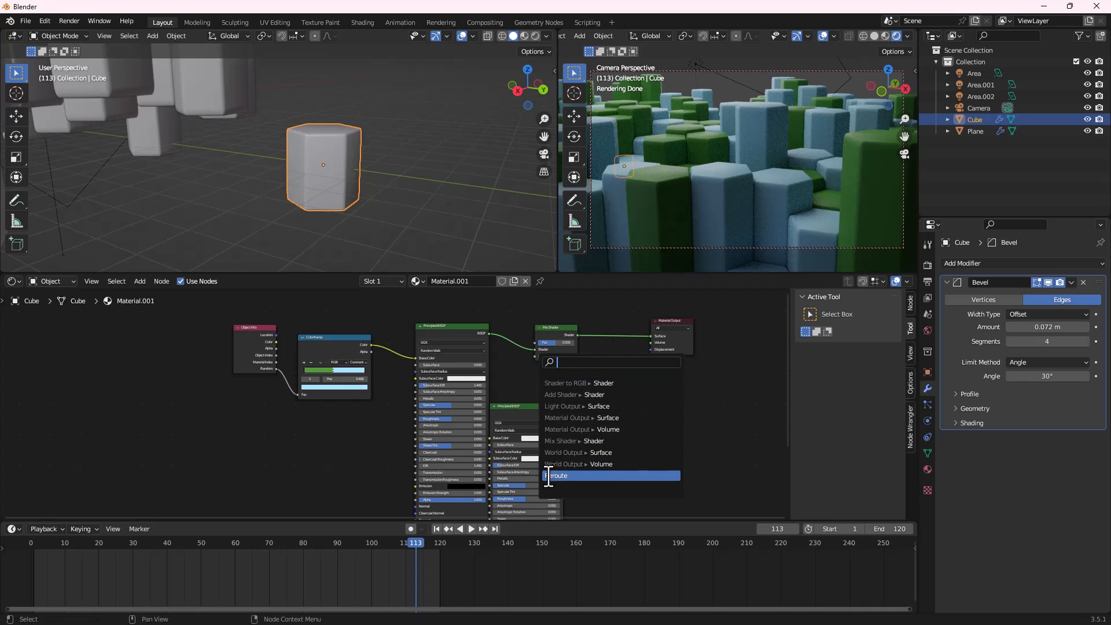
click(513, 412)
drag(563, 413, 661, 379)
scroll(596, 439, up, 6)
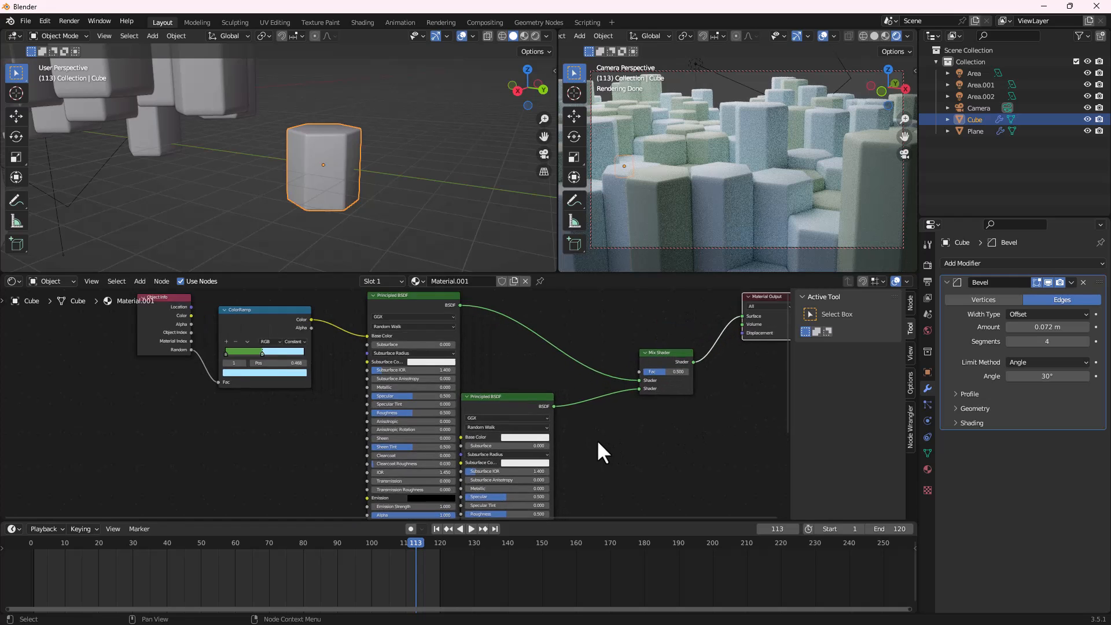
Try a Metallic value of 1.000 on the duplicated Principled BSDF node and undo it
scroll(500, 421, down, 5)
middle_drag(461, 476, 451, 375)
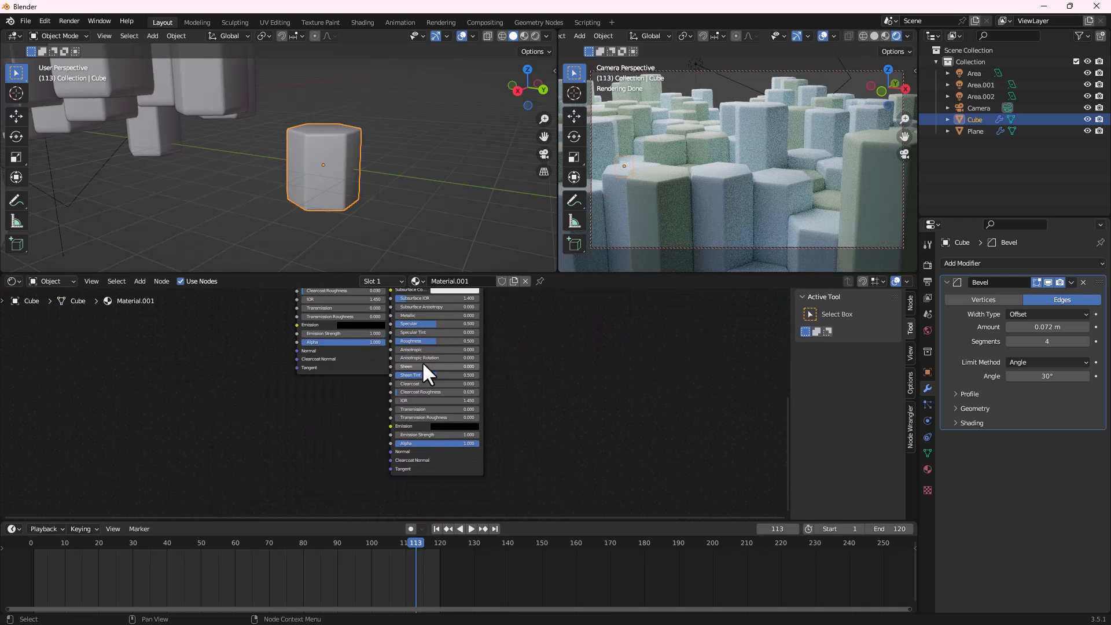
drag(410, 314, 478, 315)
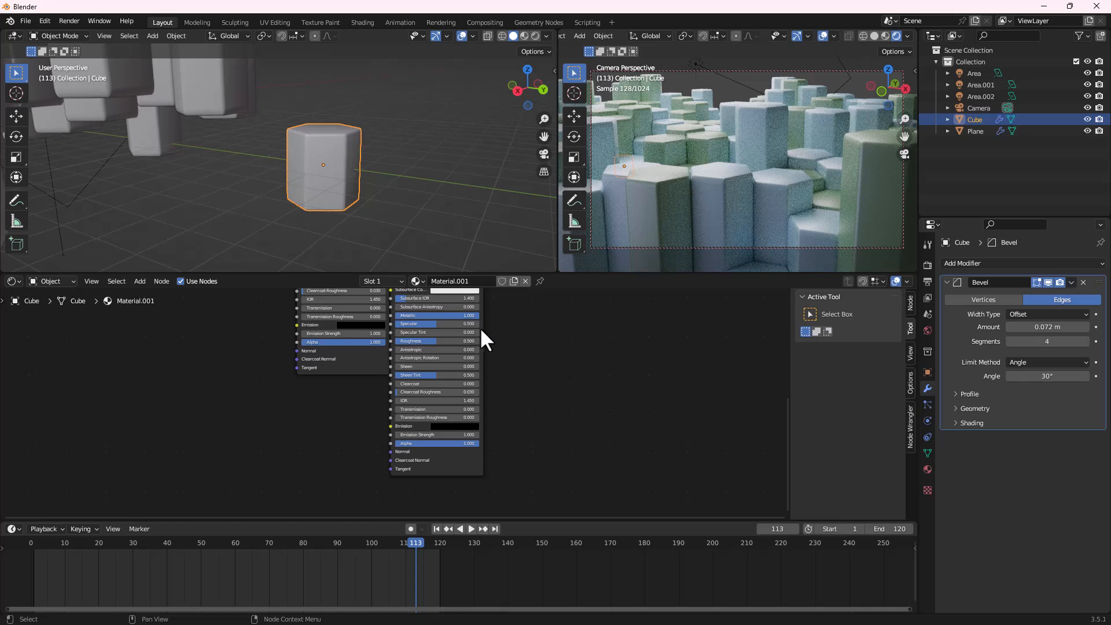
middle_drag(416, 385, 419, 423)
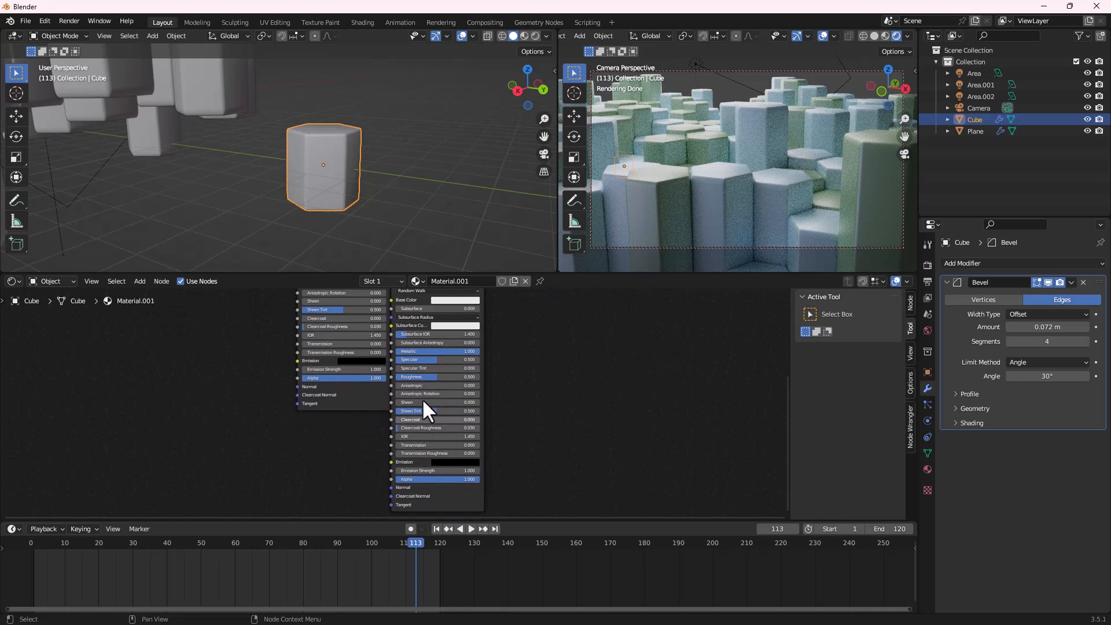
key(ctrl+z)
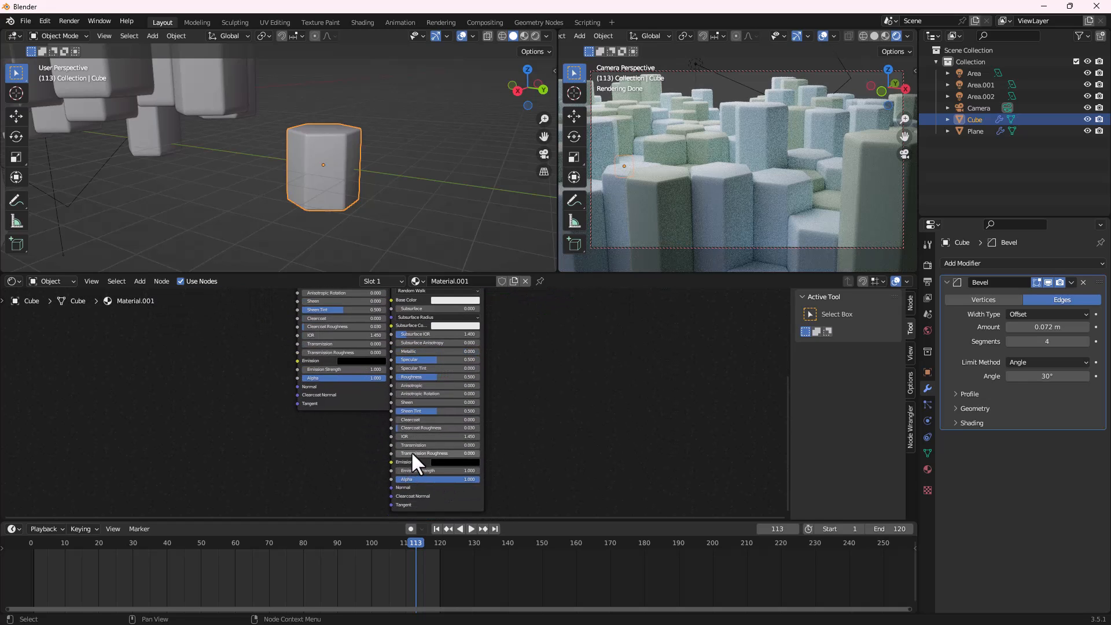
Set the duplicated Principled BSDF's Transmission to 1.000 and connect the ColorRamp's Color output to the Mix Shader's Fac
scroll(412, 456, up, 3)
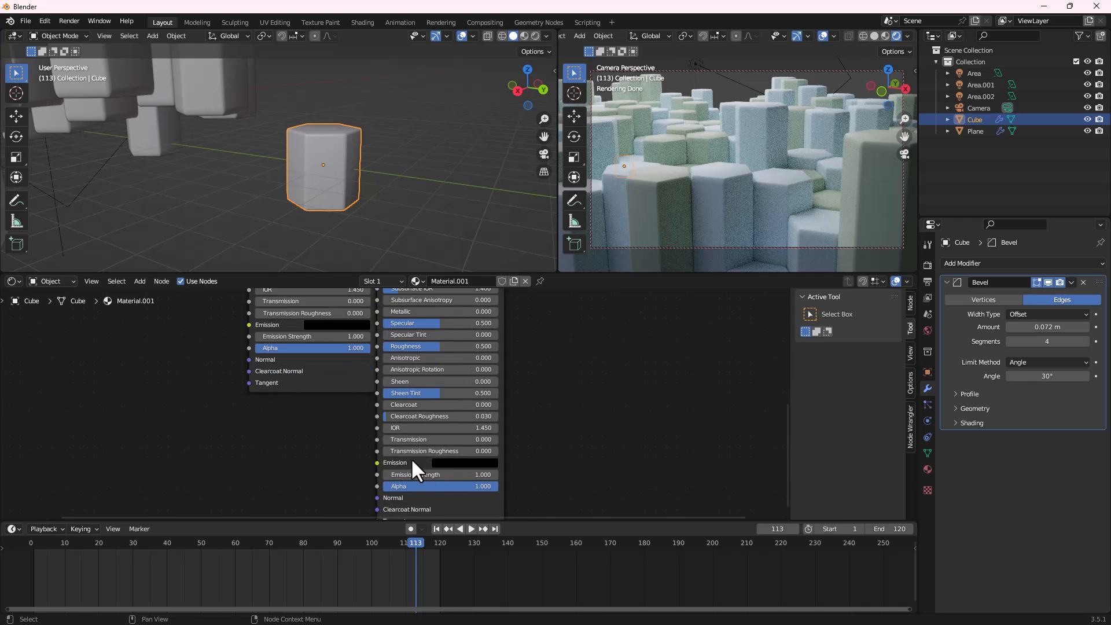
drag(400, 433, 589, 442)
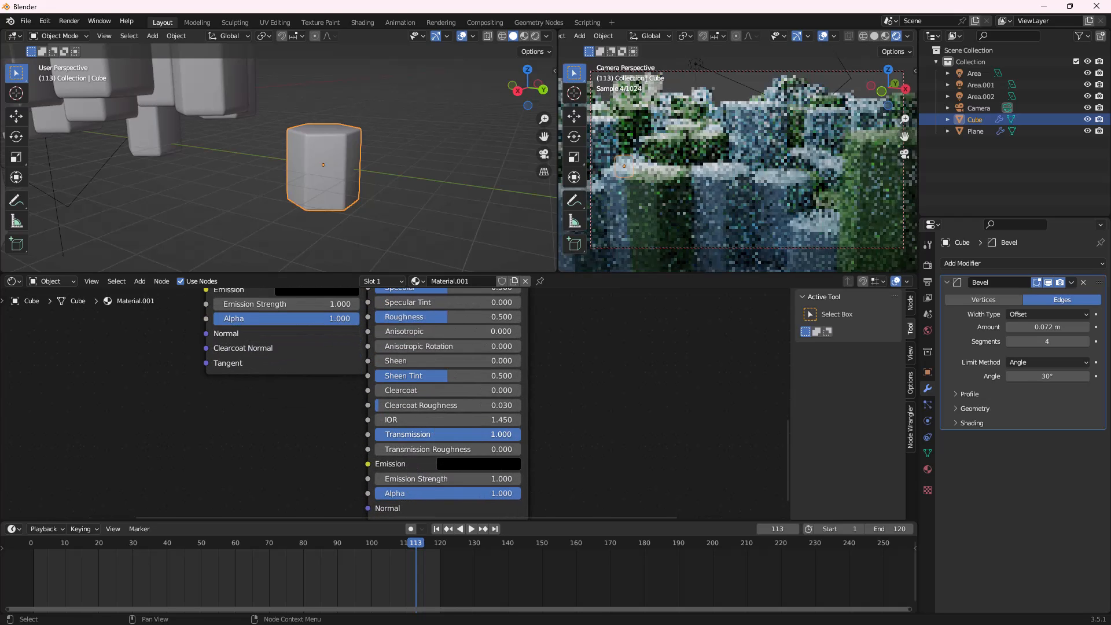
scroll(538, 404, down, 5)
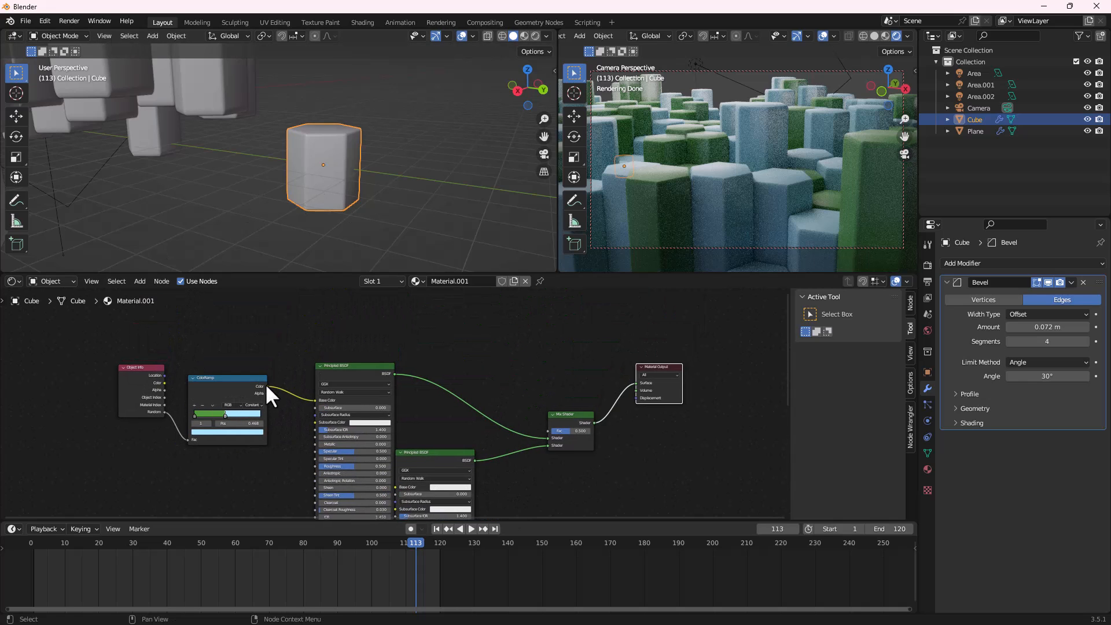
drag(267, 386, 548, 433)
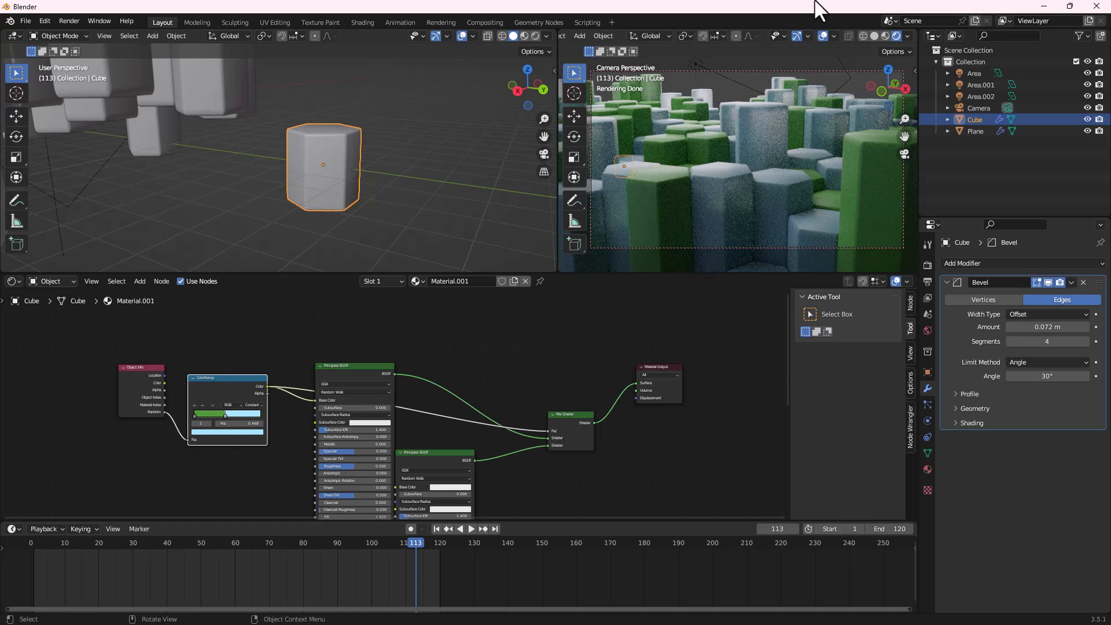
Tilt the camera view to look down on the rendered columns from a higher angle
middle_drag(786, 147, 803, 250)
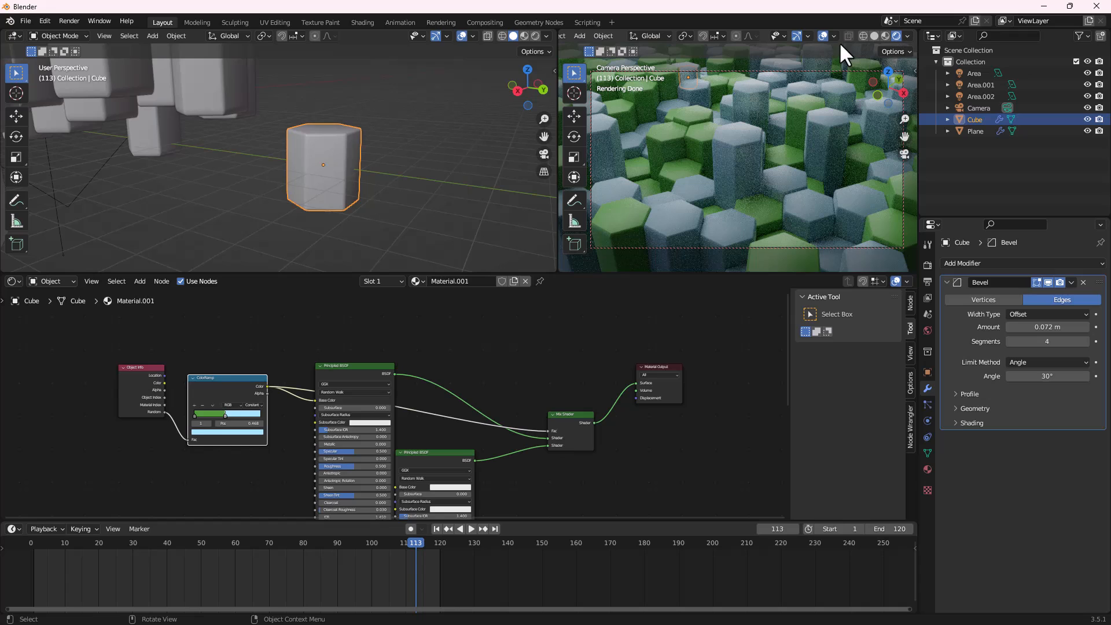
scroll(480, 469, down, 5)
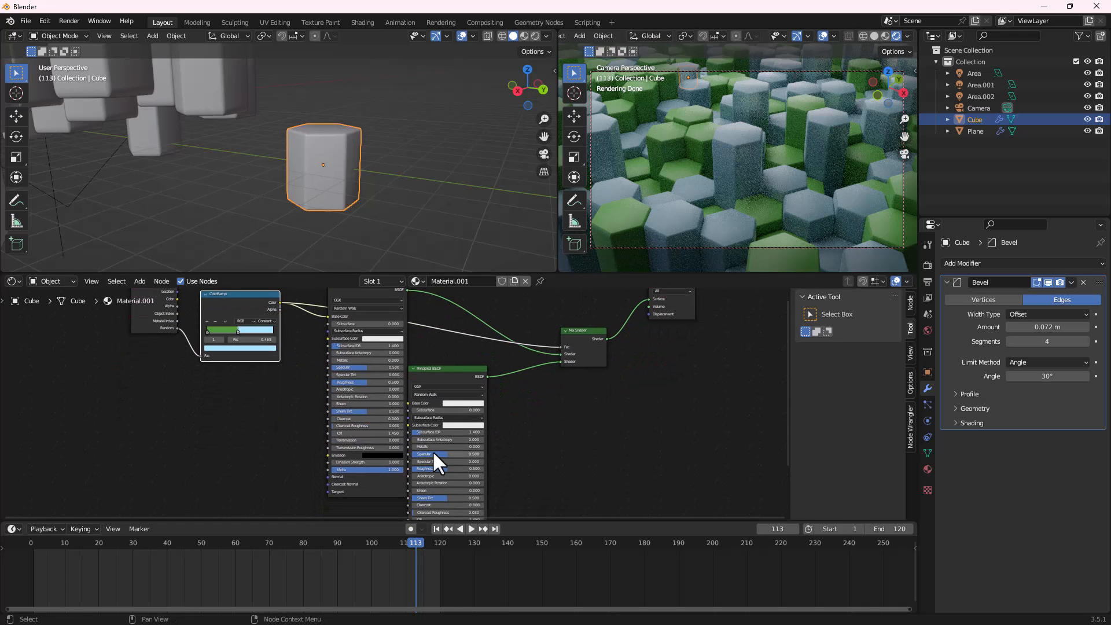
Turn the duplicated Principled BSDF into a pink metal with Transmission 0.000 and Metallic 1.000
scroll(440, 463, down, 5)
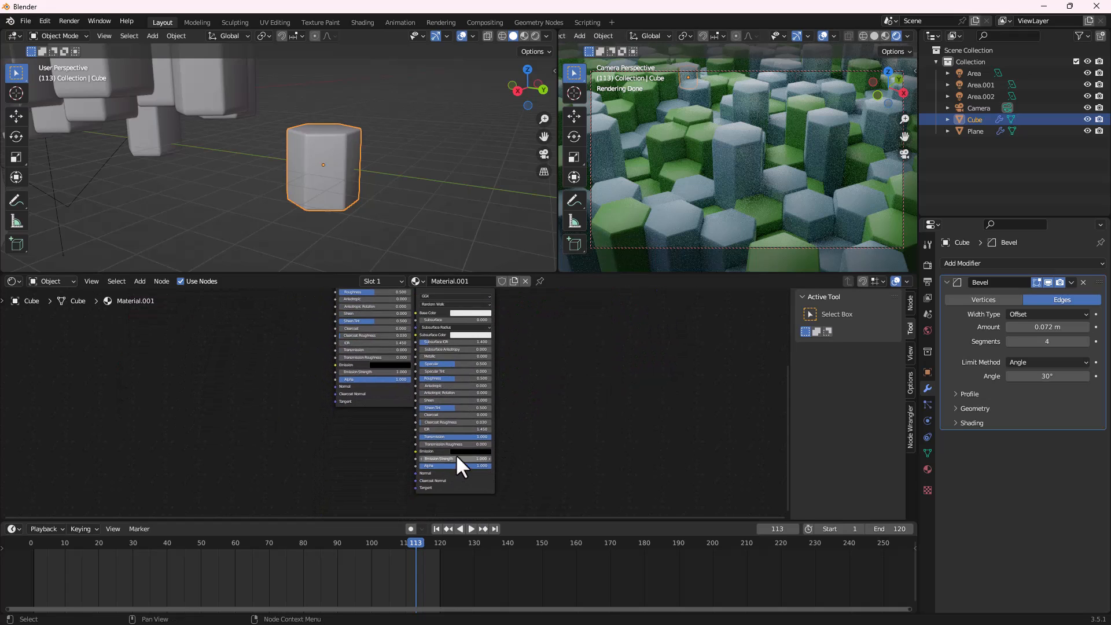
key(BackSpace)
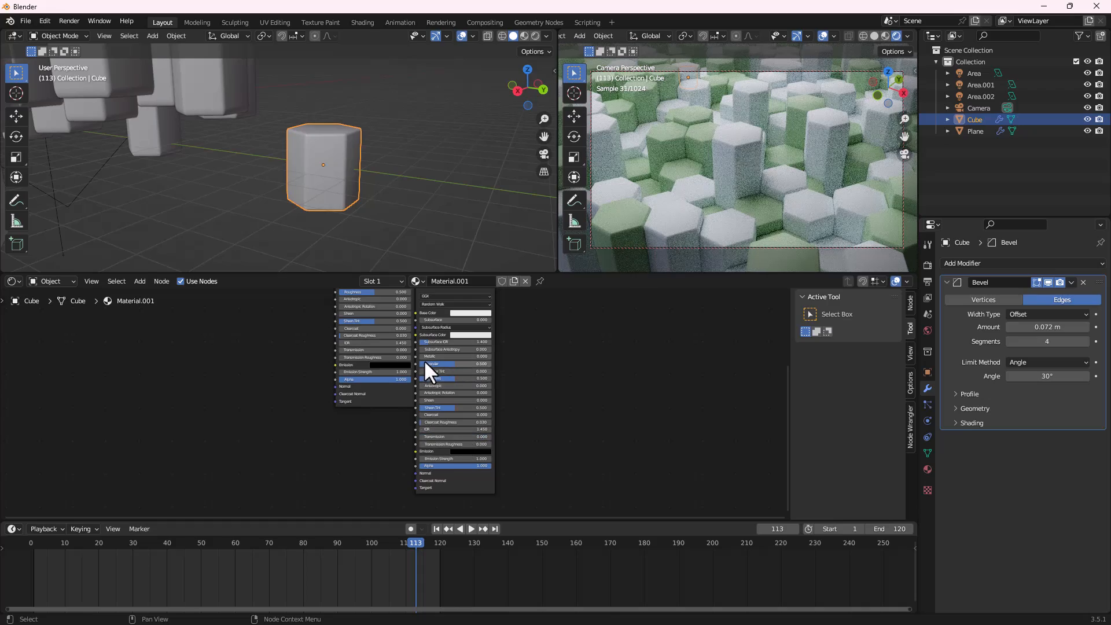
drag(426, 357, 492, 357)
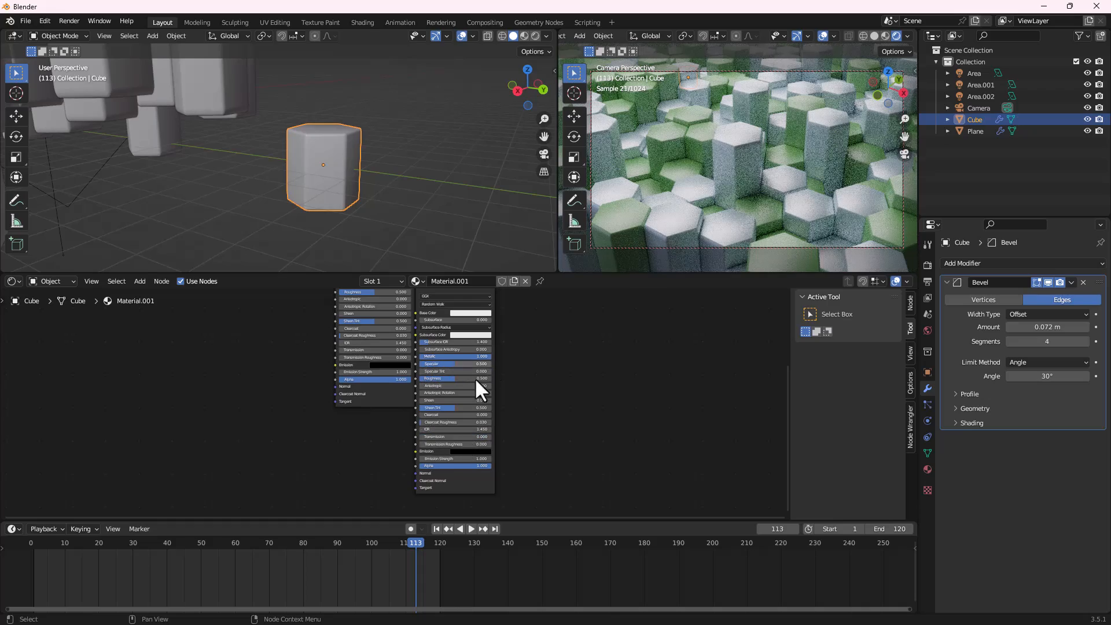
click(470, 313)
click(480, 253)
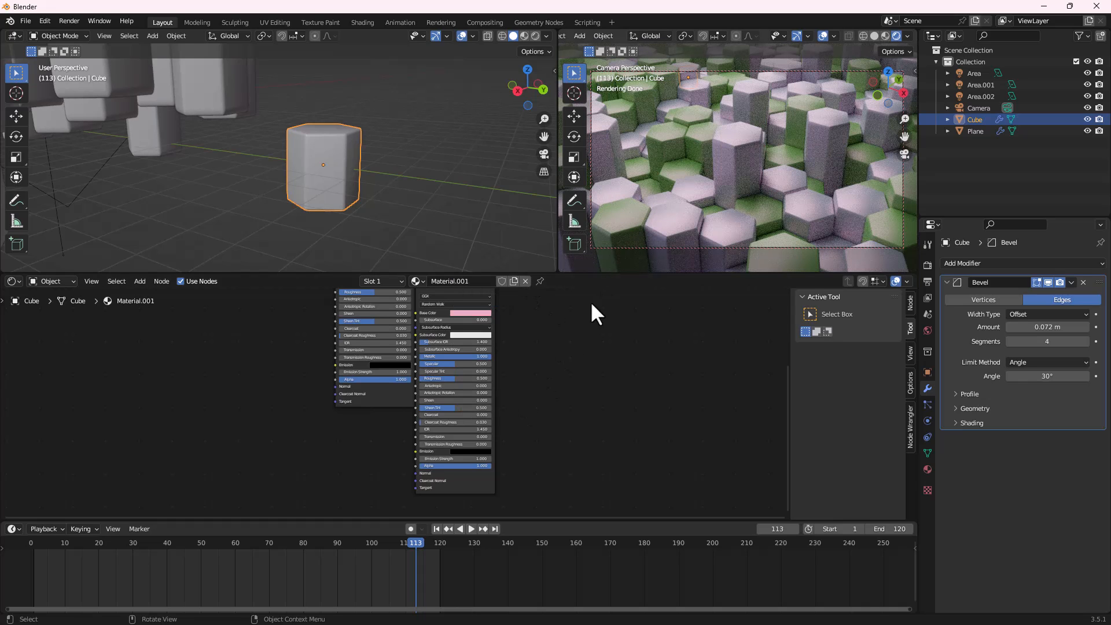
Switch the scene's render engine to Eevee
click(907, 36)
click(928, 264)
click(1026, 261)
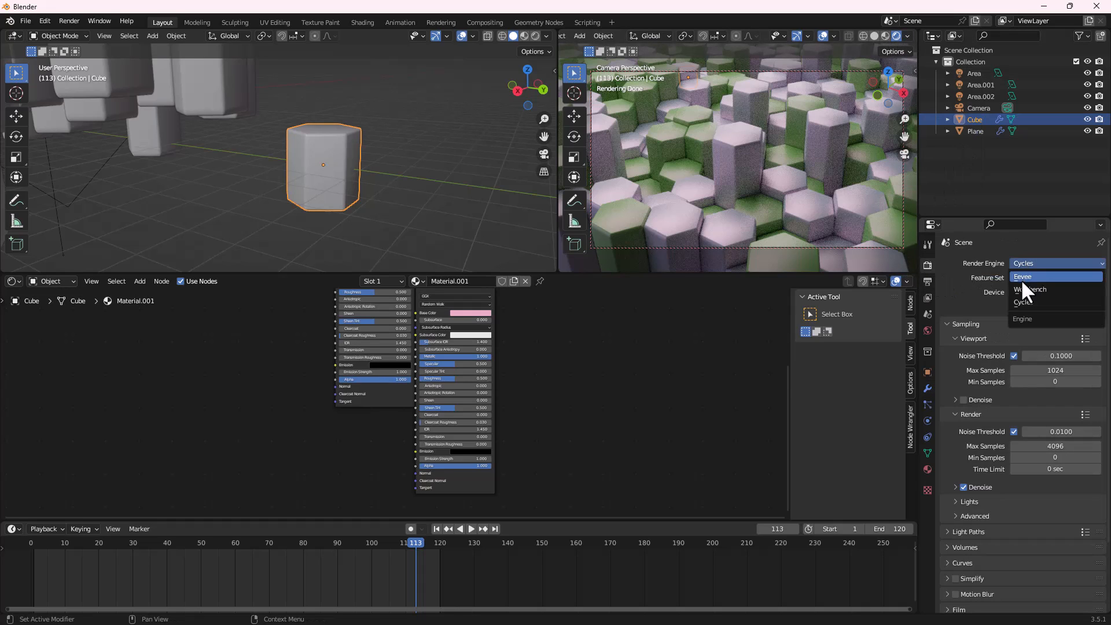
click(1021, 277)
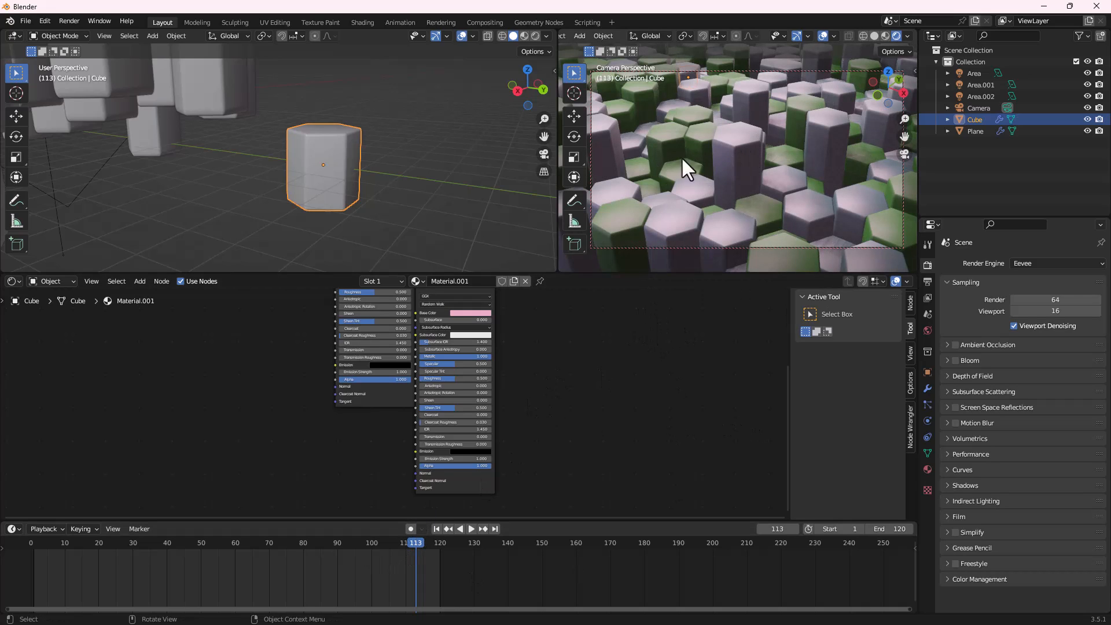
Play the column animation from frame 11 to preview it in Eevee and stop playback
drag(415, 545, 69, 546)
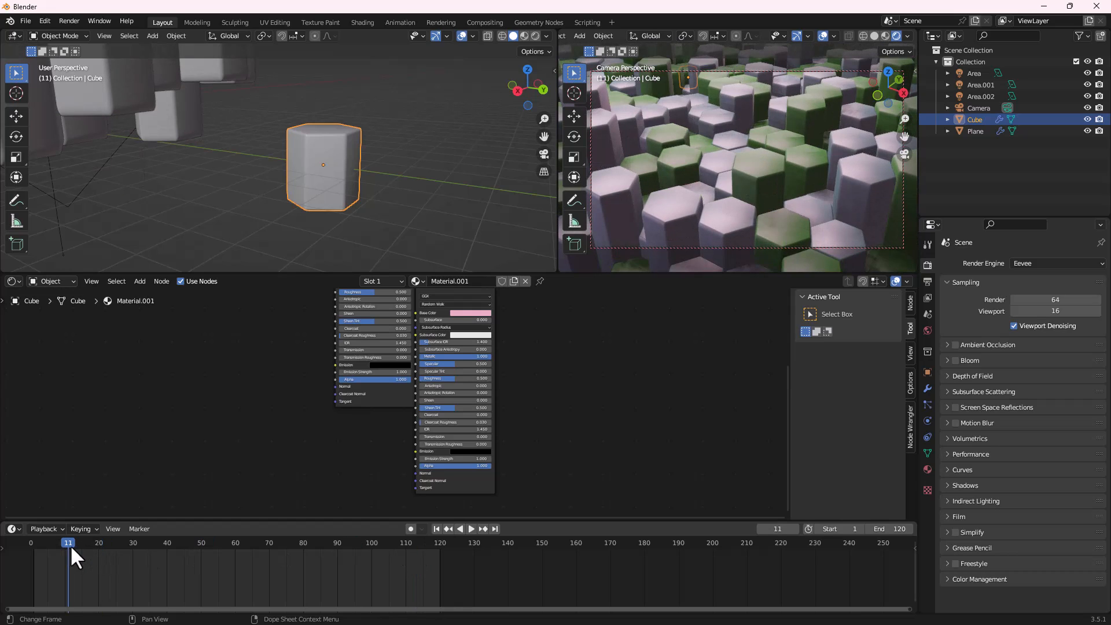
key(space)
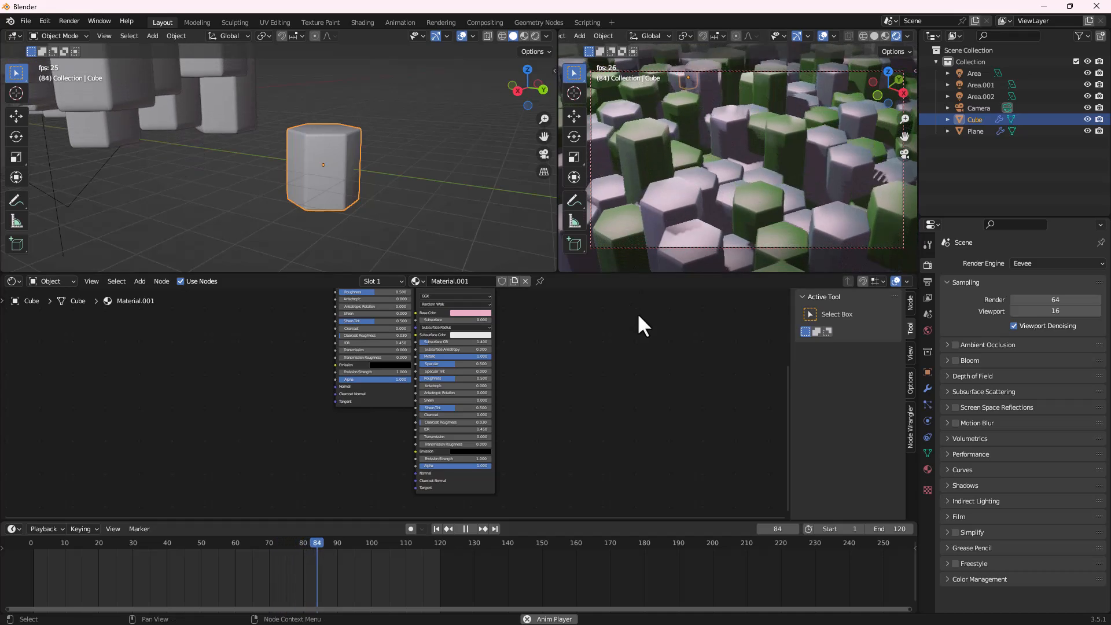
click(398, 207)
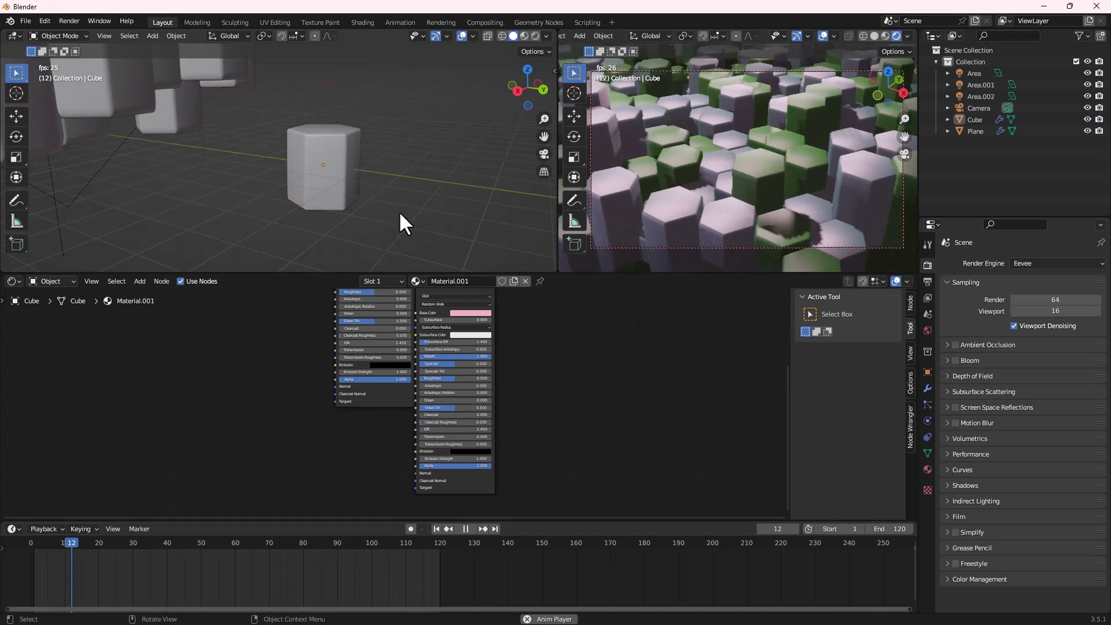
key(space)
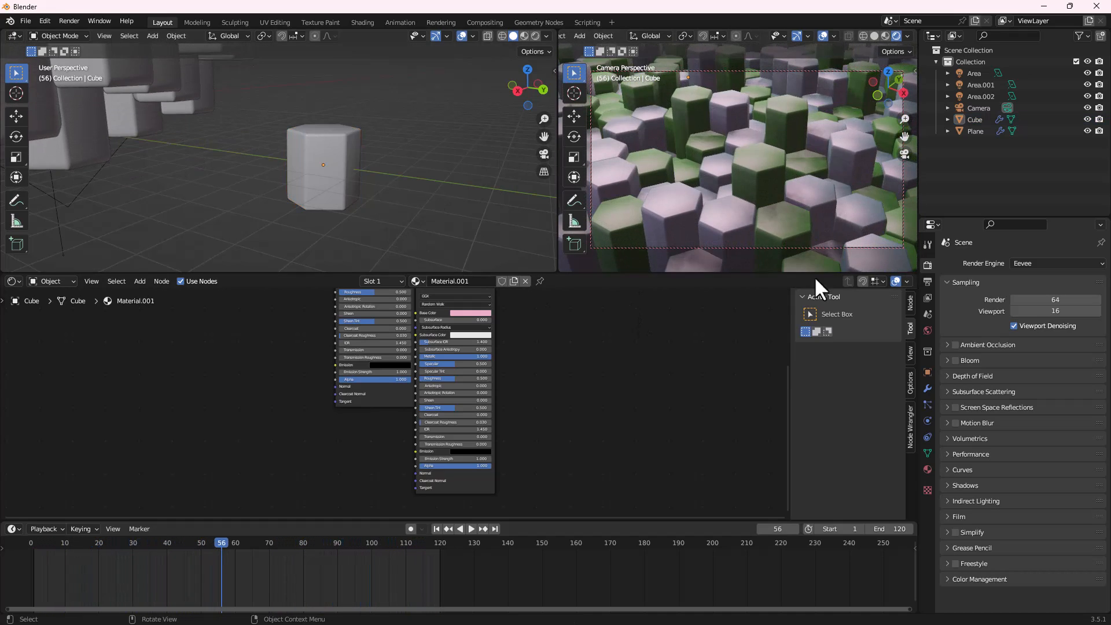
Enable Ambient Occlusion, Bloom and Screen Space Reflections for Eevee, and show its Depth of Field settings
click(955, 344)
click(956, 360)
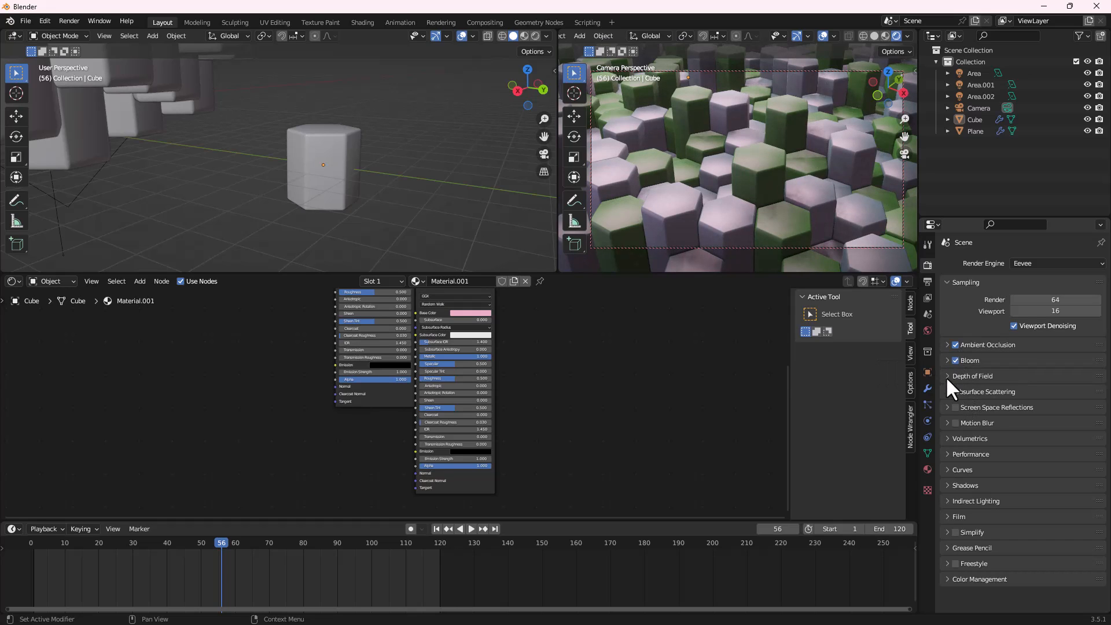
click(955, 407)
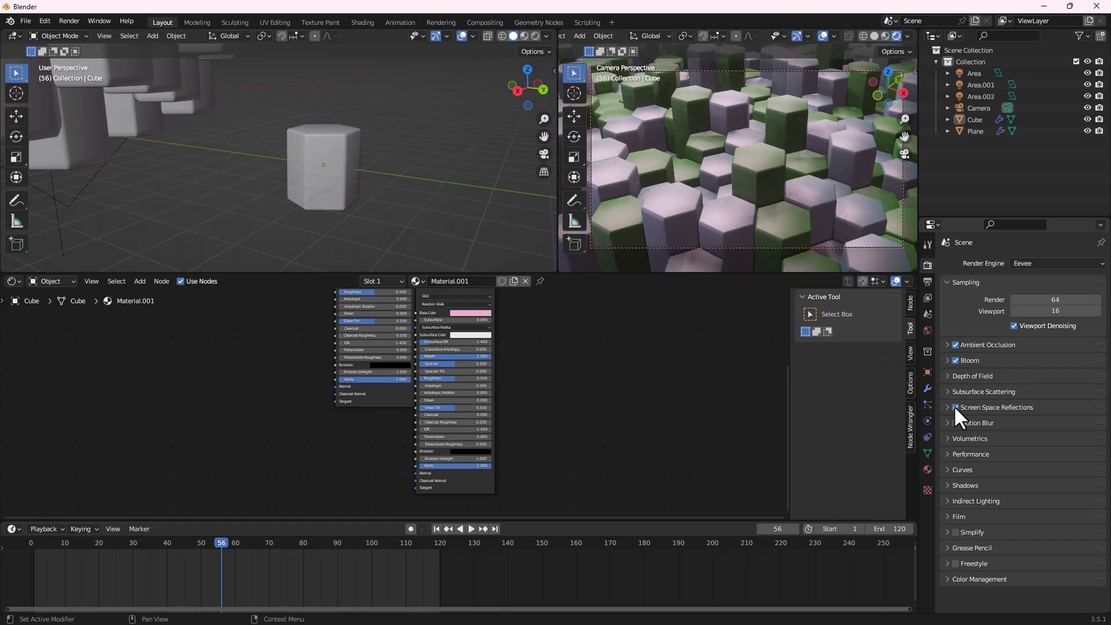
click(947, 375)
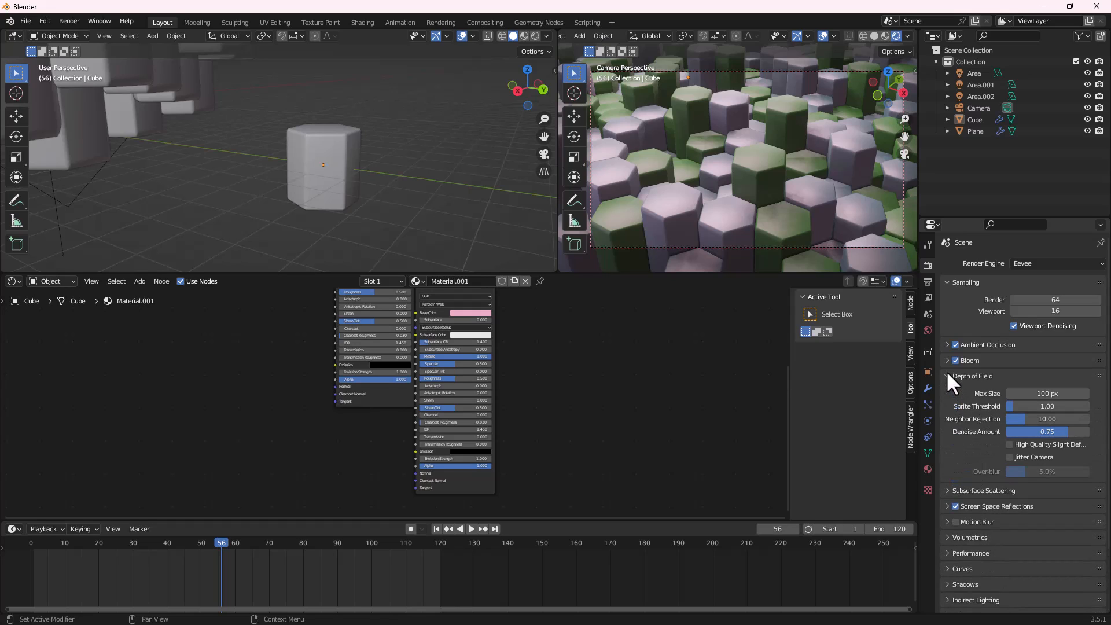
scroll(953, 488, down, 3)
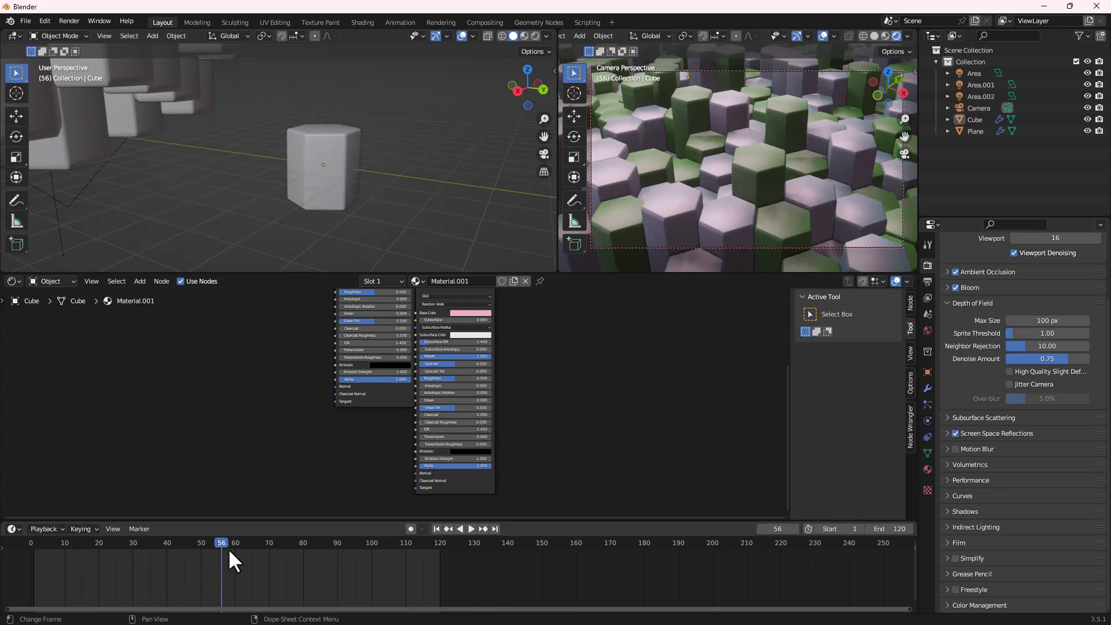
Play the animation from the first frame to check the new Eevee effects, and stop it
key(shift+Left)
key(space)
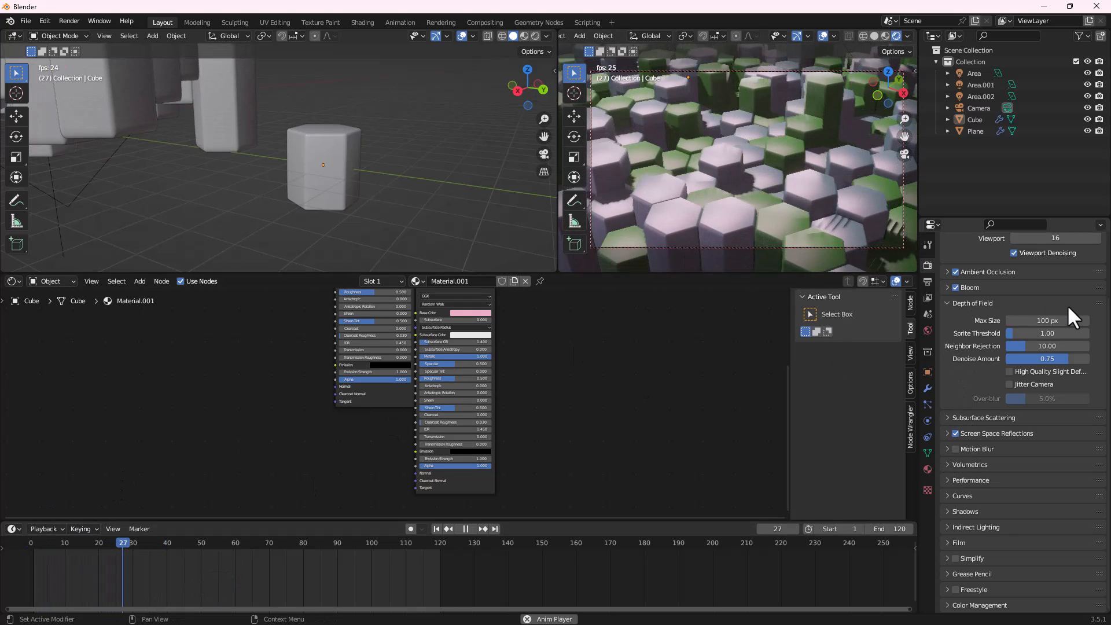
key(space)
Add a Plain Axes empty to the scene
scroll(446, 189, down, 6)
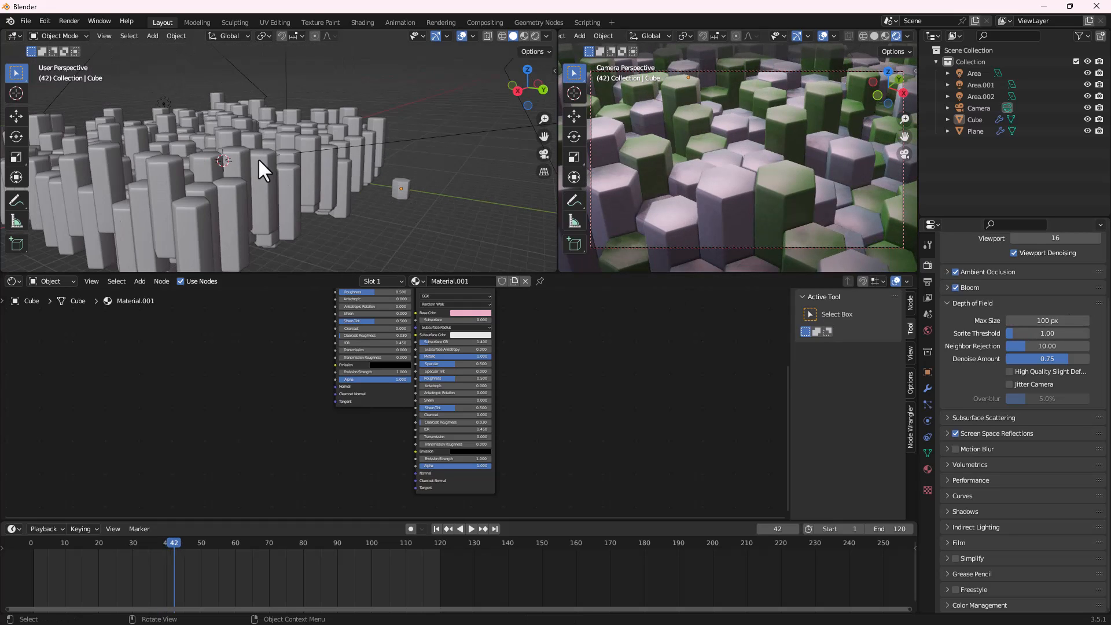
middle_drag(258, 158, 359, 134)
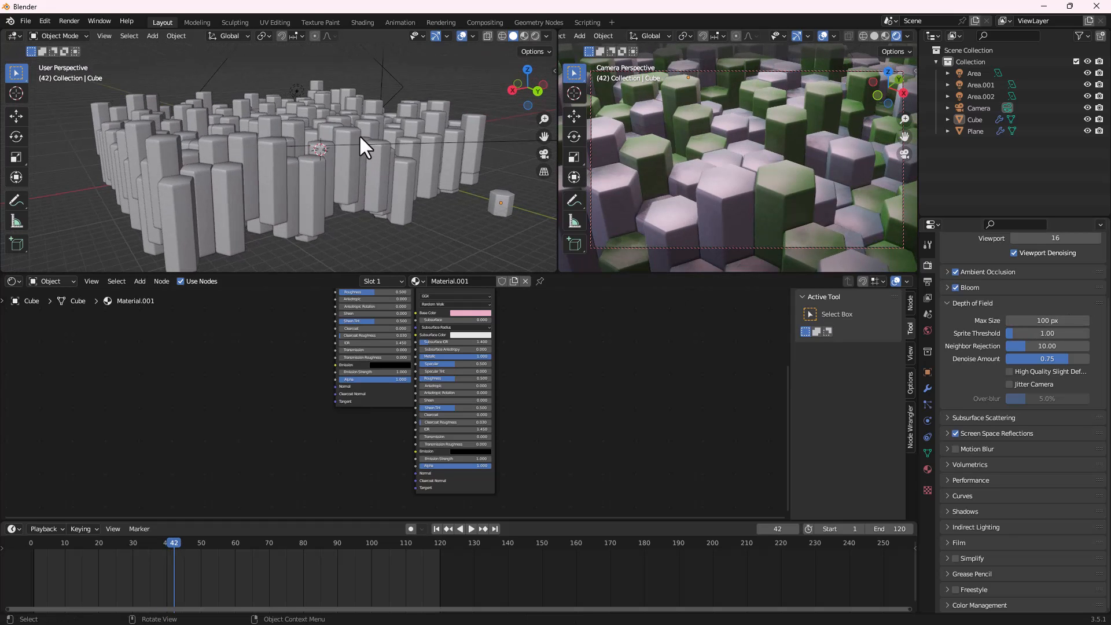
mouse_move(279, 159)
middle_down()
mouse_move(327, 158)
mouse_move(277, 176)
middle_up()
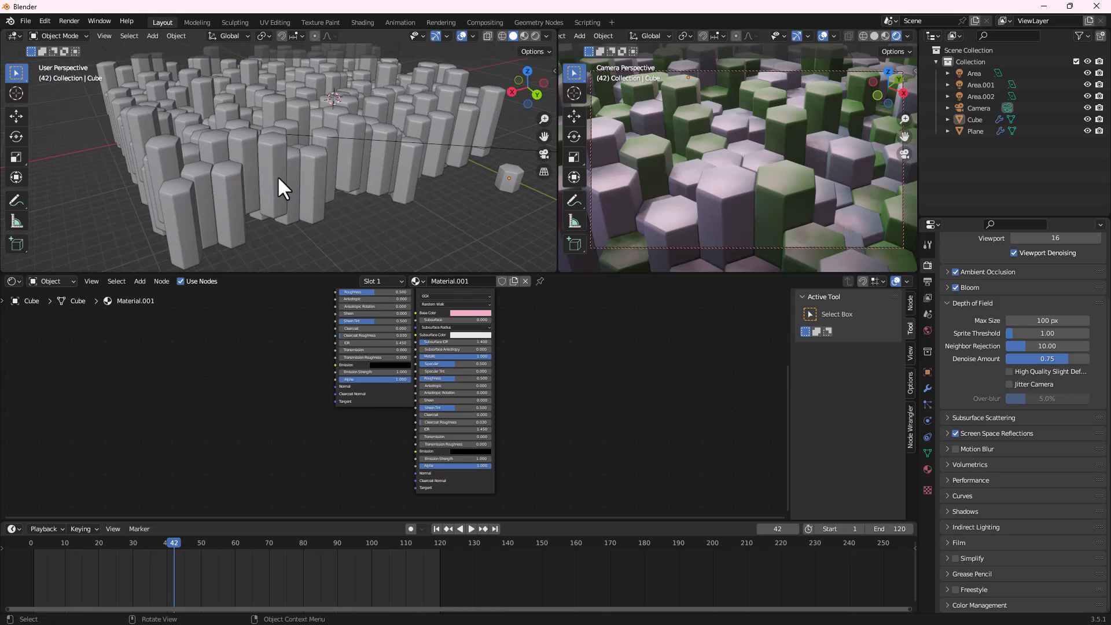
key(shift+a)
mouse_move(277, 176)
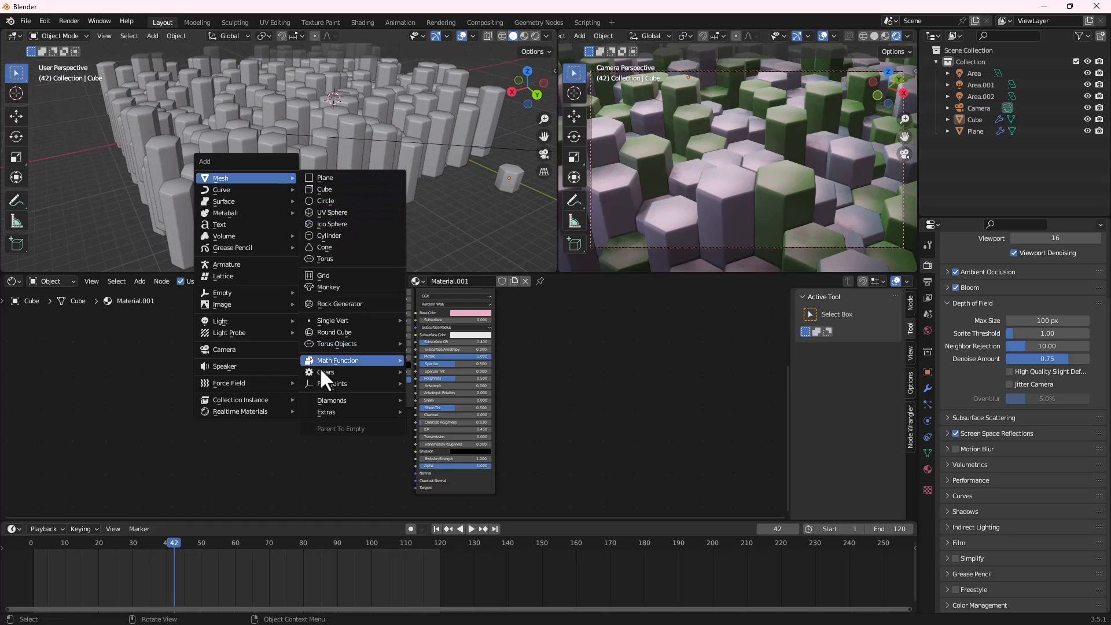
mouse_move(242, 322)
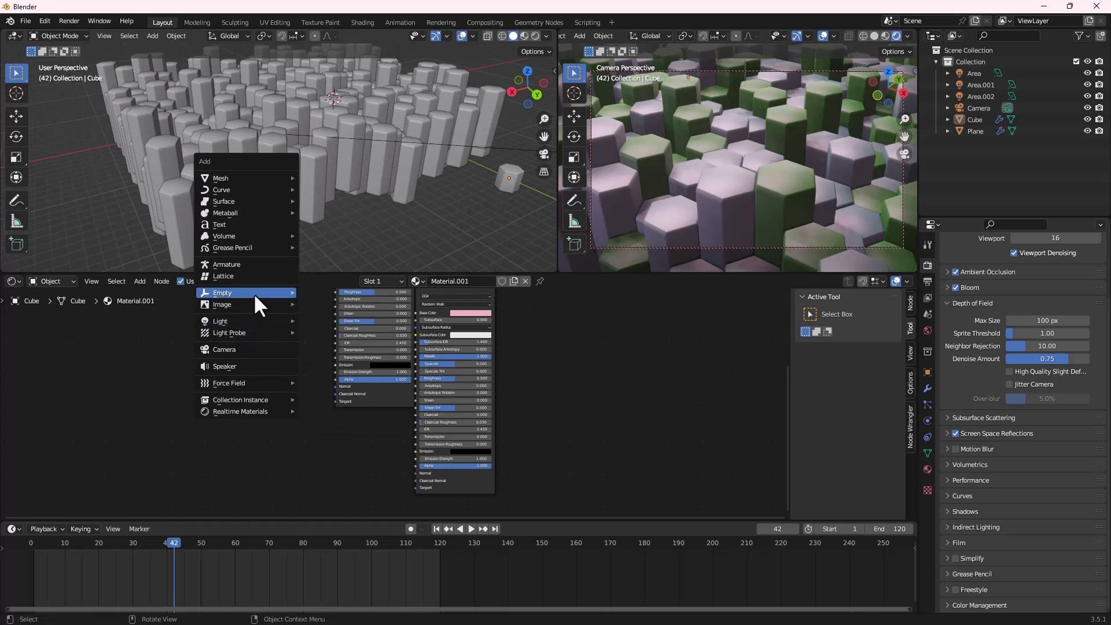
mouse_move(254, 293)
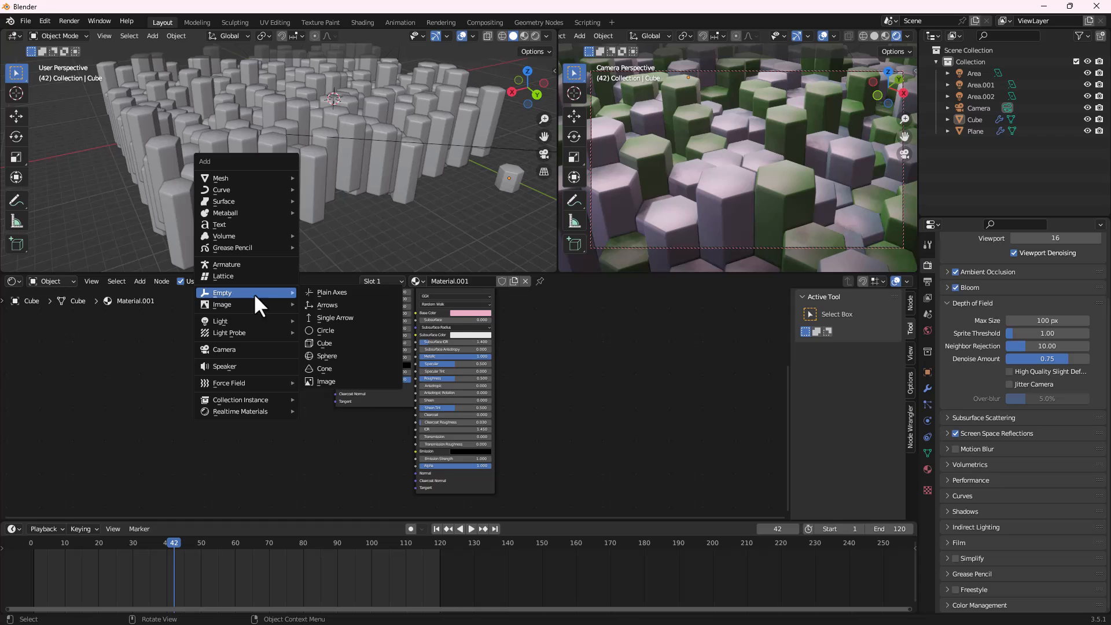
click(339, 291)
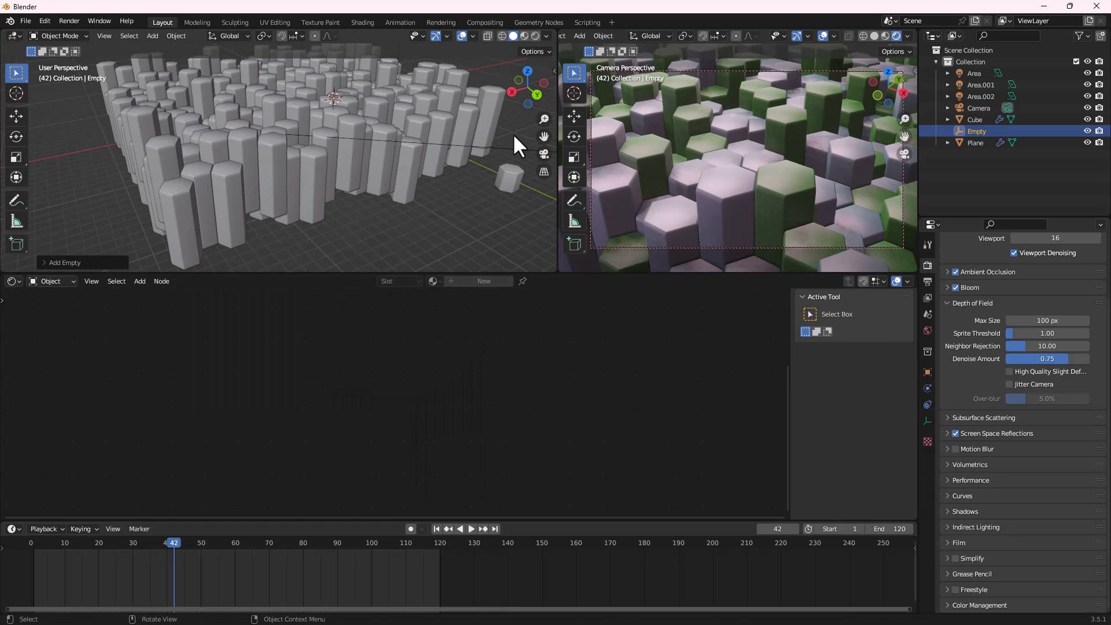
Move the Empty up onto the column tops inside the grid
scroll(374, 98, down, 3)
middle_drag(289, 115, 290, 267)
mouse_move(422, 242)
middle_down()
mouse_move(370, 267)
mouse_move(339, 97)
mouse_move(445, 219)
mouse_move(406, 248)
mouse_move(427, 255)
middle_up()
scroll(444, 217, up, 4)
key(g)
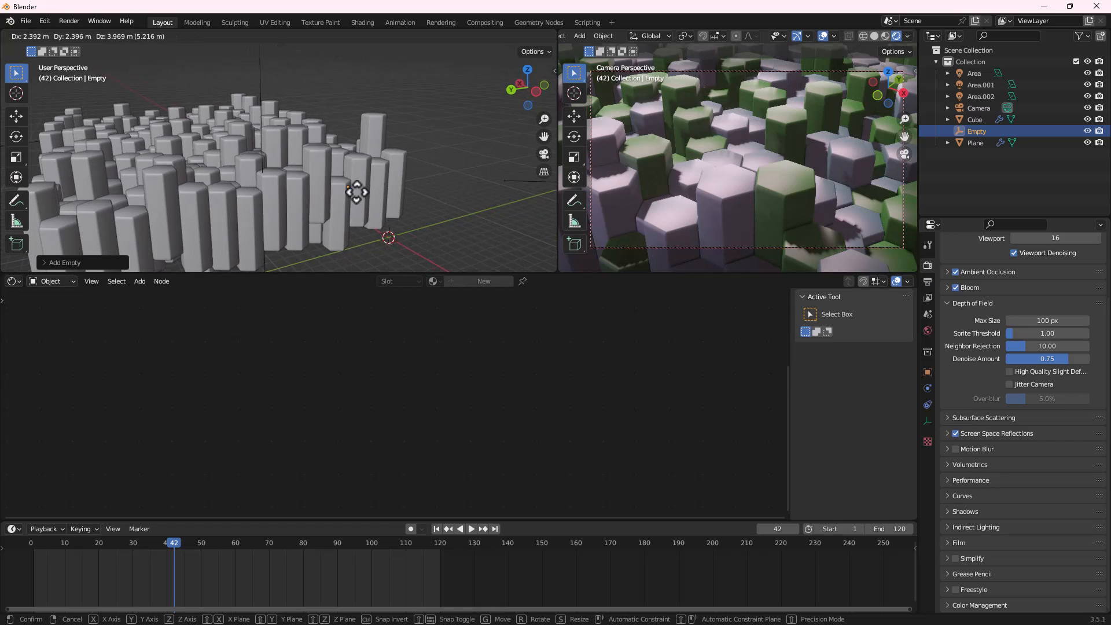
click(181, 151)
middle_drag(181, 150, 285, 181)
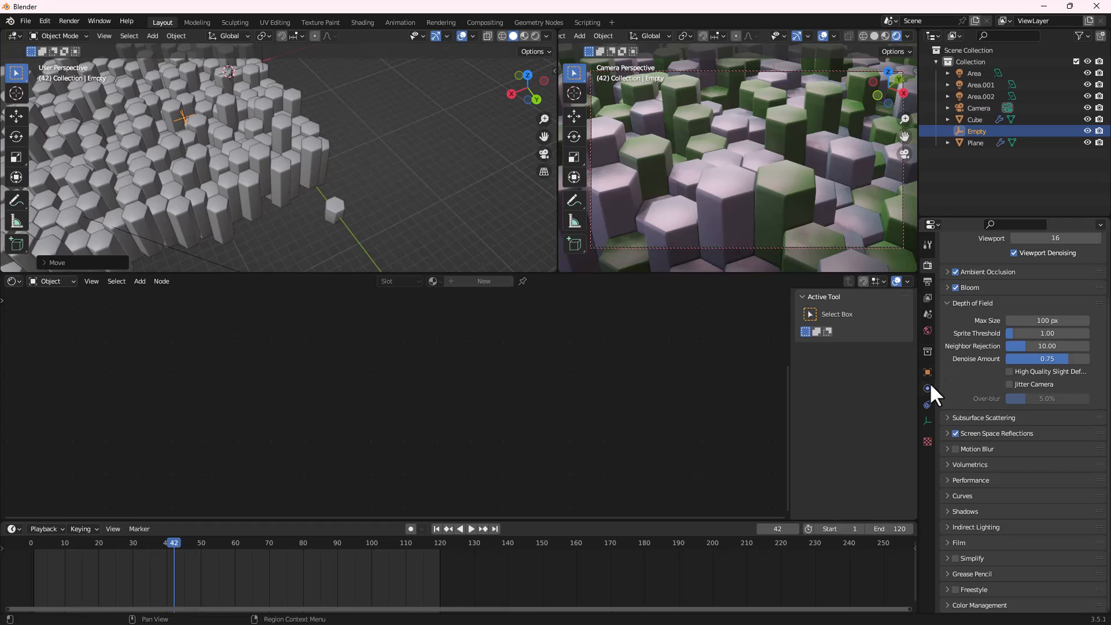
Enable the camera's depth of field with the Empty as focus object and an F-Stop of 0.5
click(979, 109)
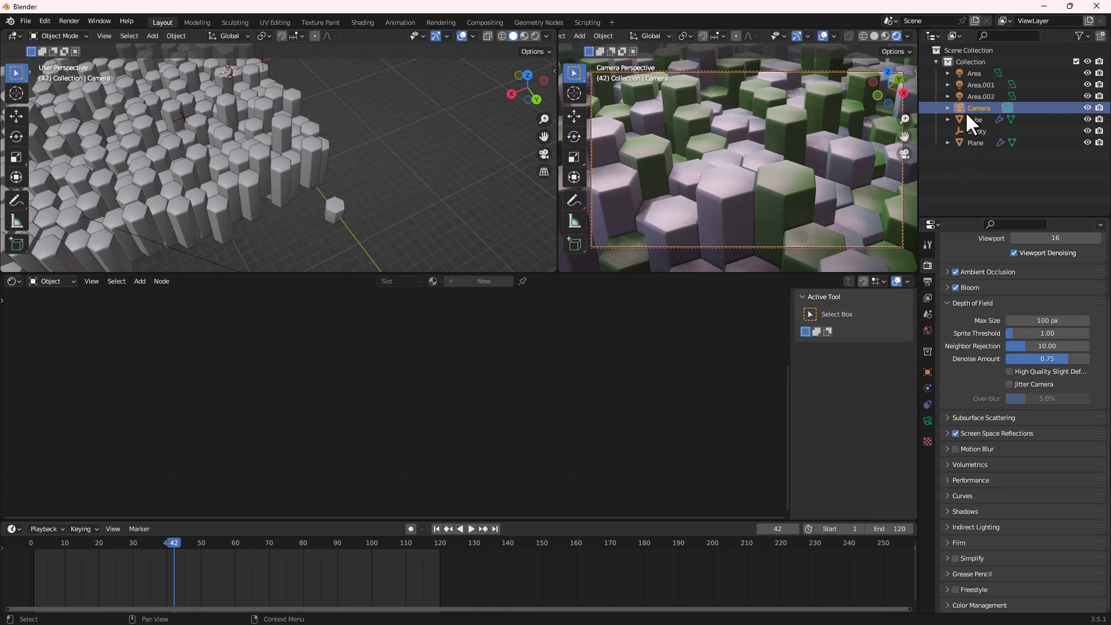
click(928, 421)
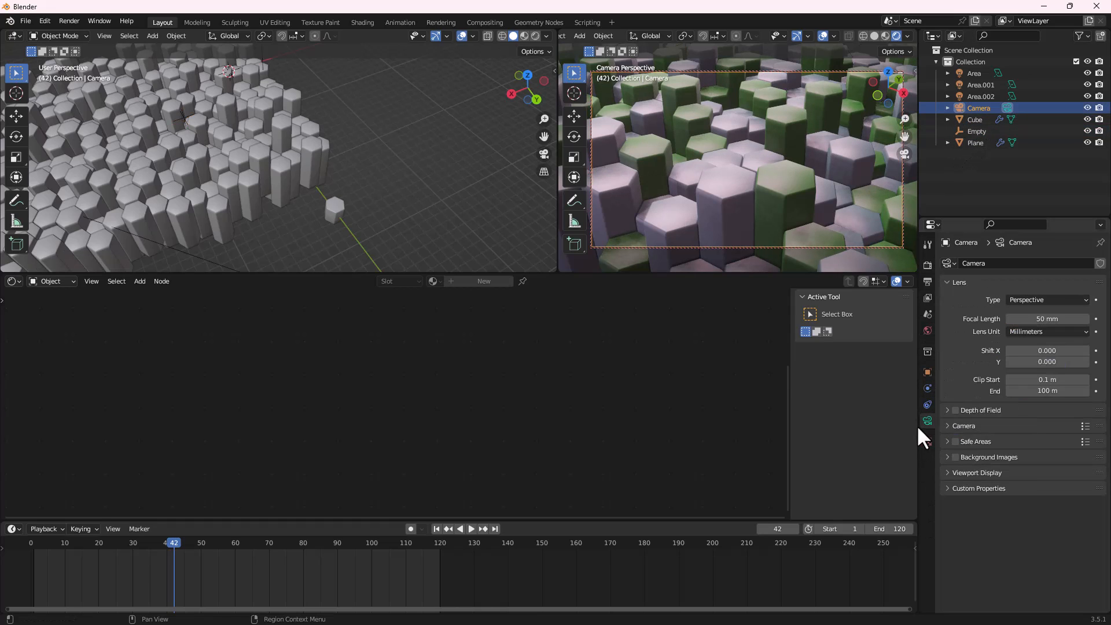
click(955, 410)
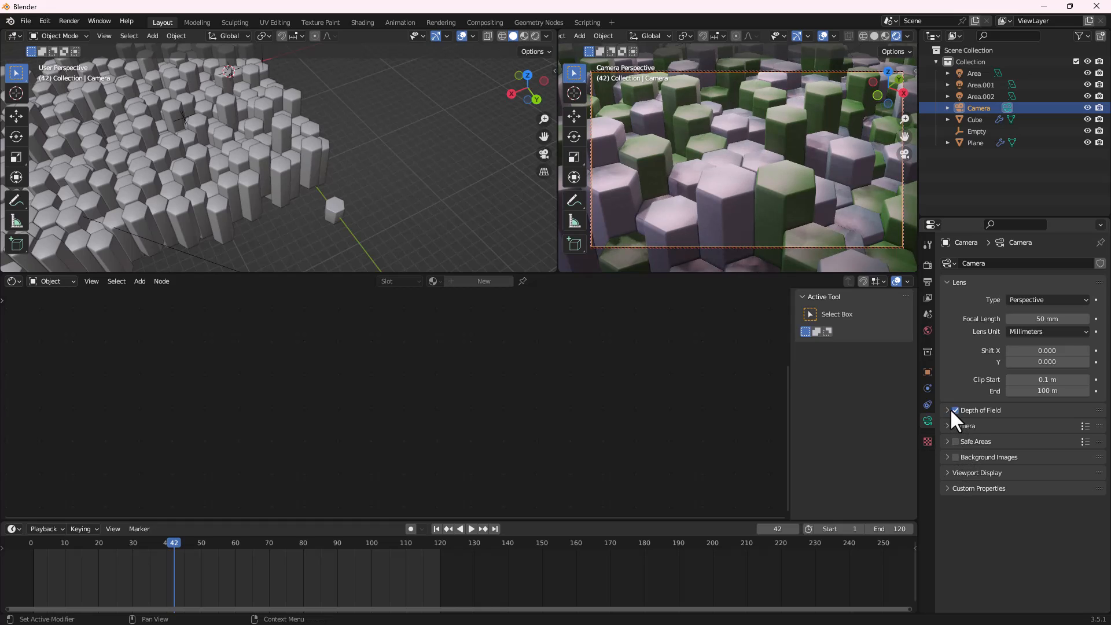
click(952, 411)
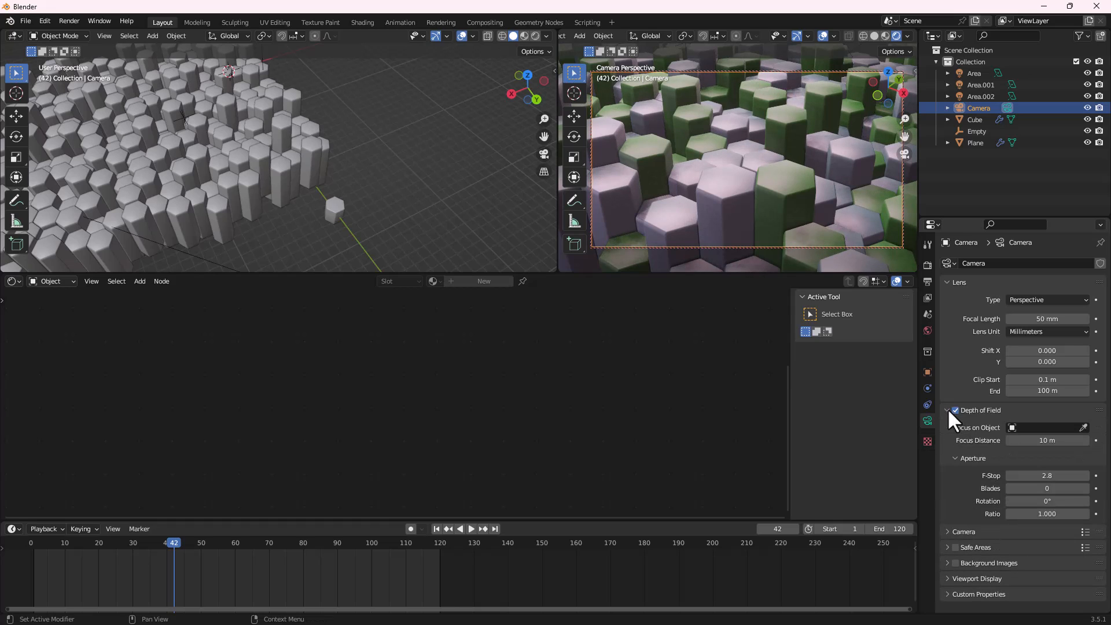
click(1081, 427)
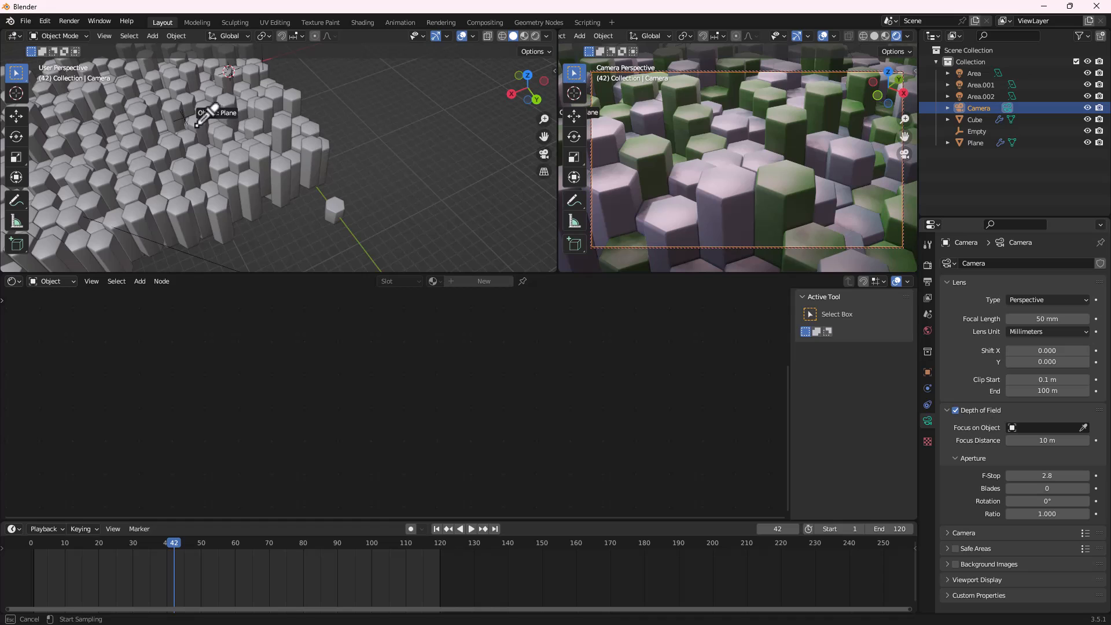
click(184, 117)
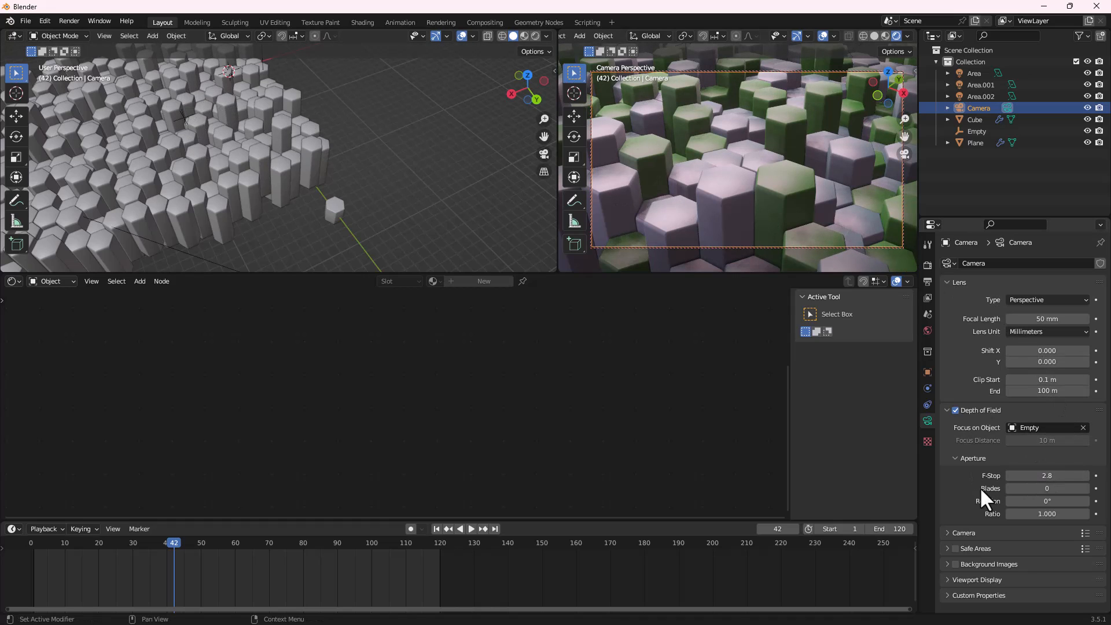
mouse_move(1049, 475)
mouse_down()
mouse_move(983, 476)
mouse_move(1047, 476)
mouse_up()
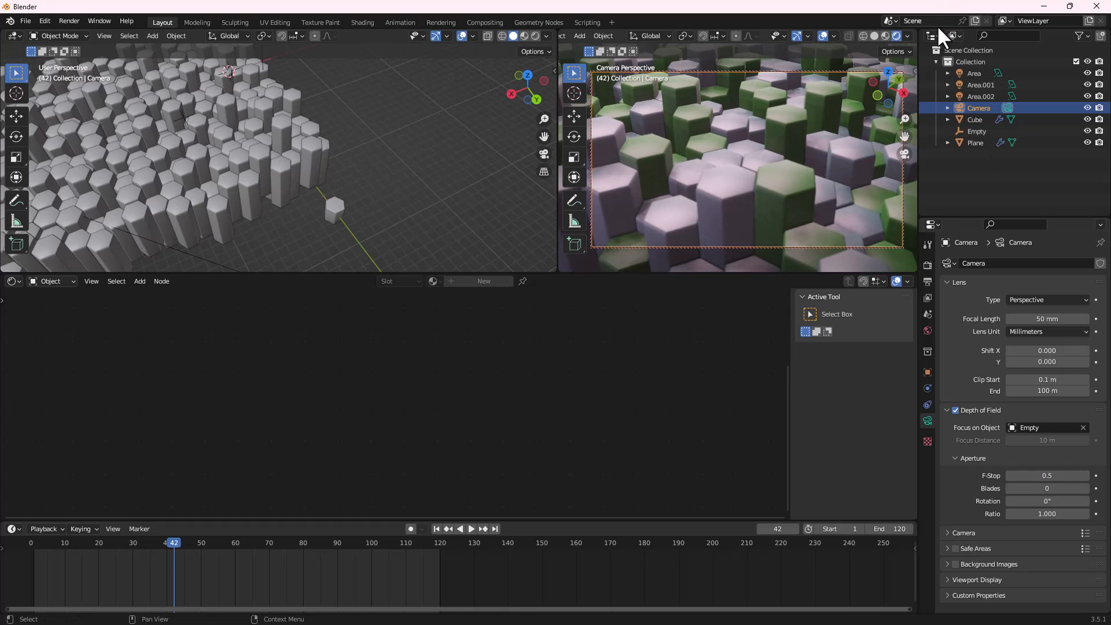
Switch the scene's render engine back to Cycles
click(927, 265)
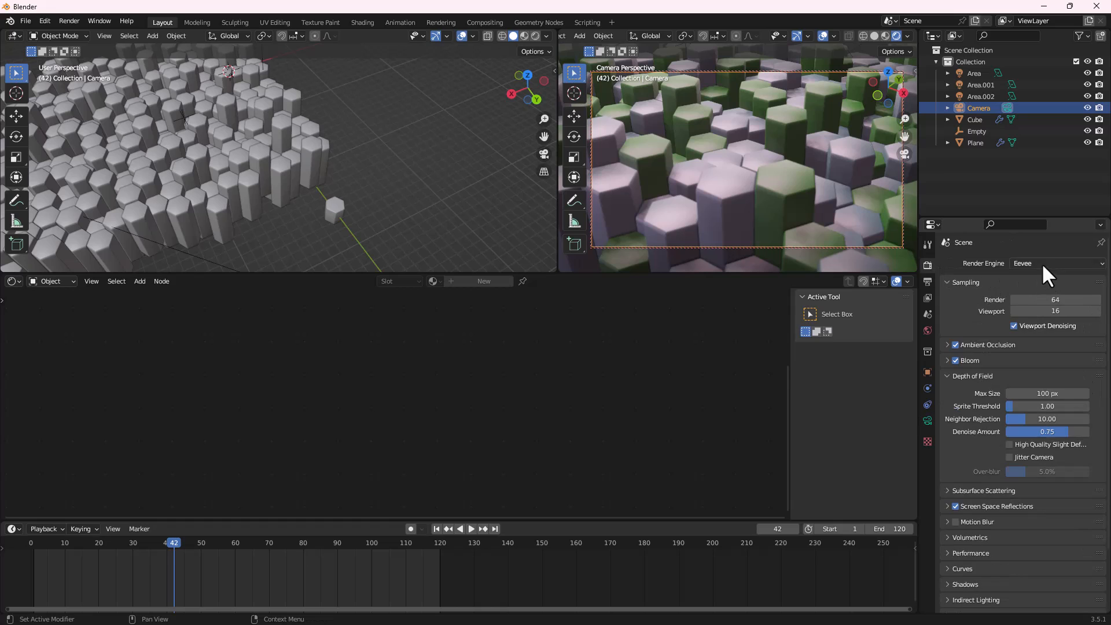
click(1044, 264)
click(1034, 302)
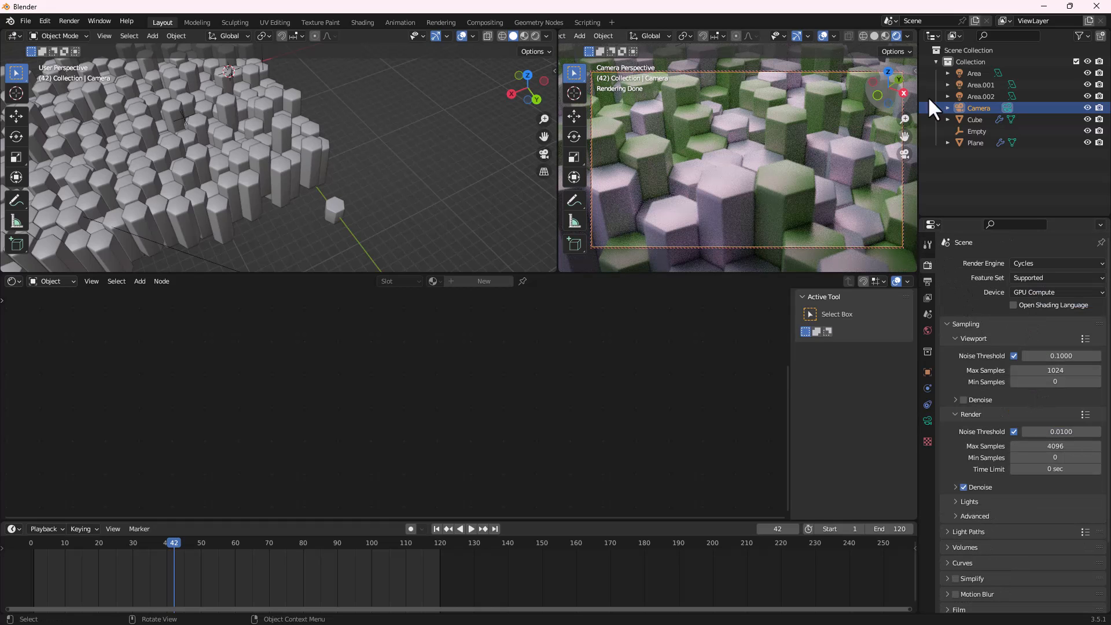
Lower the camera's depth of field F-Stop to 0.3
click(972, 121)
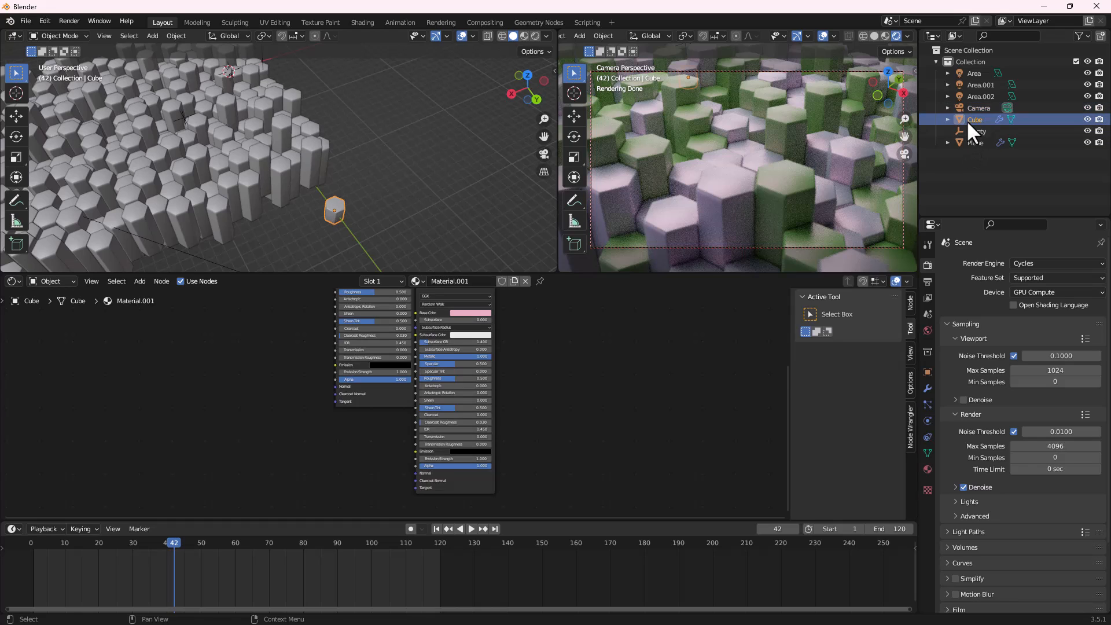
click(973, 109)
click(927, 421)
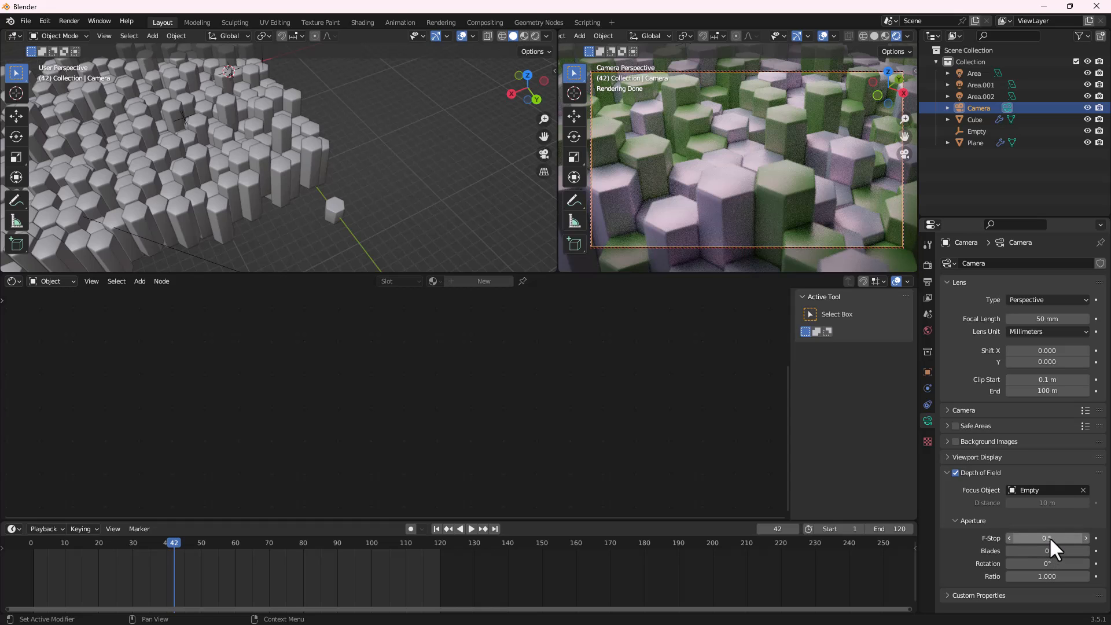
mouse_move(1050, 539)
mouse_down()
mouse_move(1033, 539)
mouse_move(1042, 539)
mouse_up()
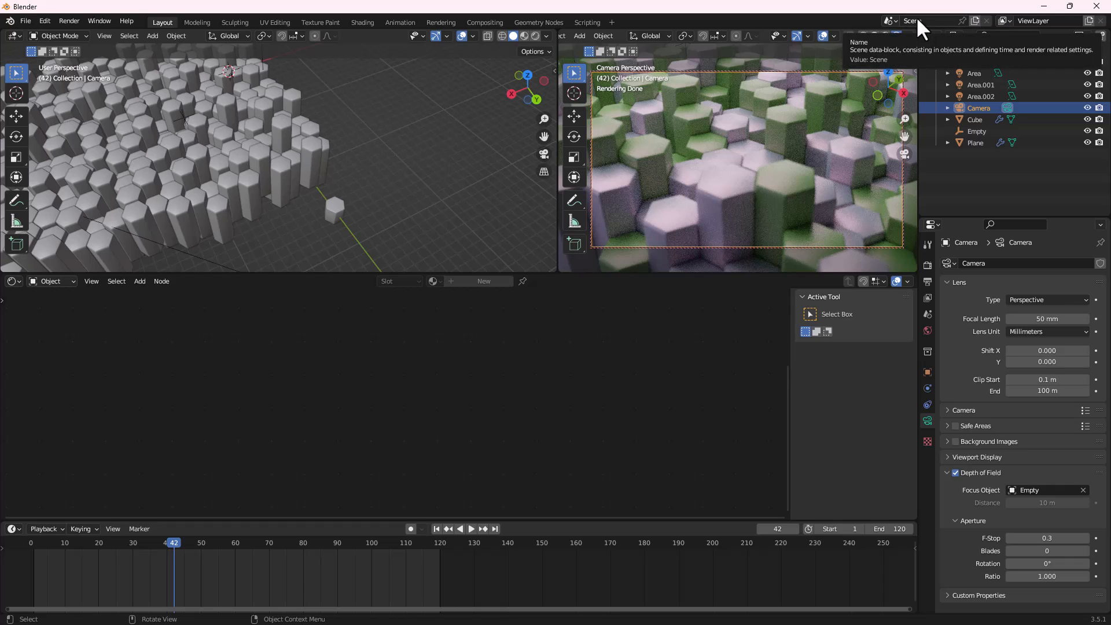
Switch the render engine to Eevee and enable High Quality Slight Defocus in its depth of field settings
click(928, 265)
click(1035, 264)
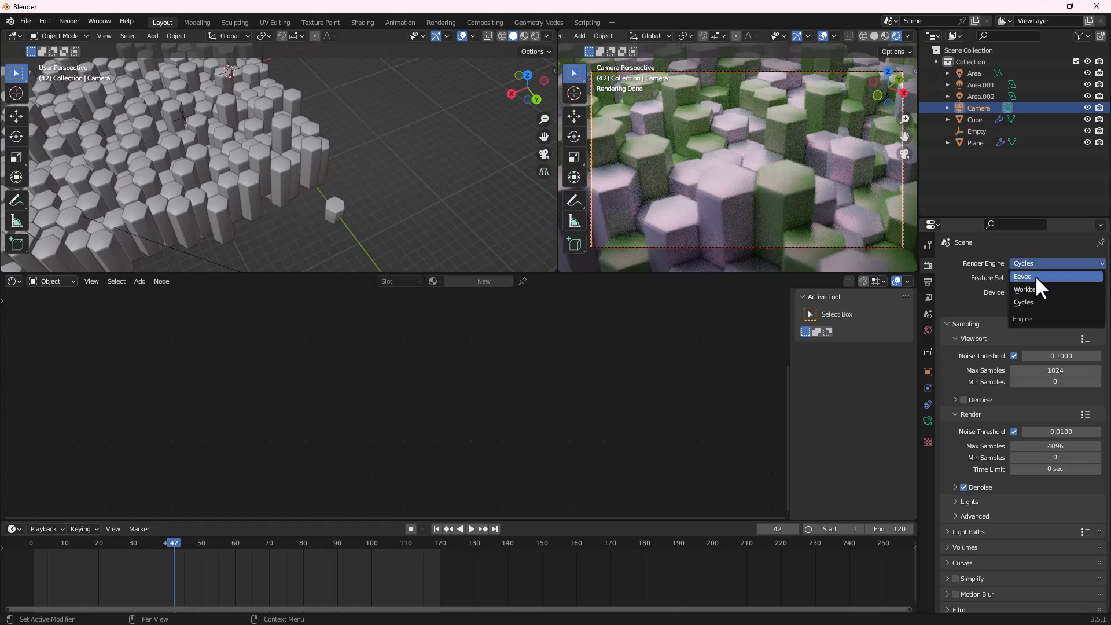
click(1035, 277)
scroll(958, 483, down, 3)
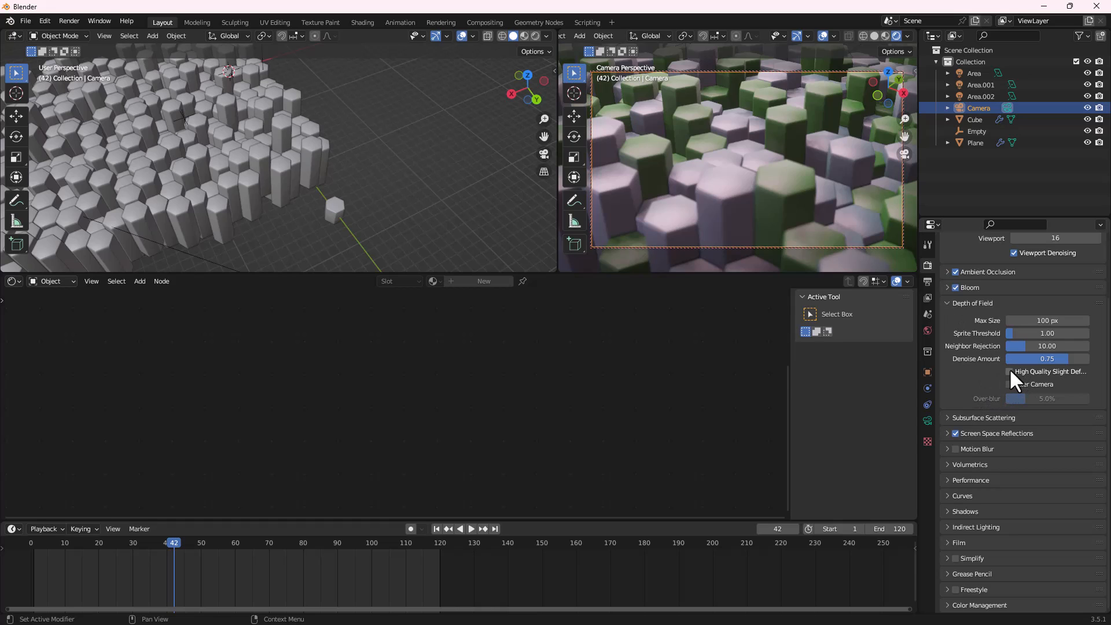
click(1011, 371)
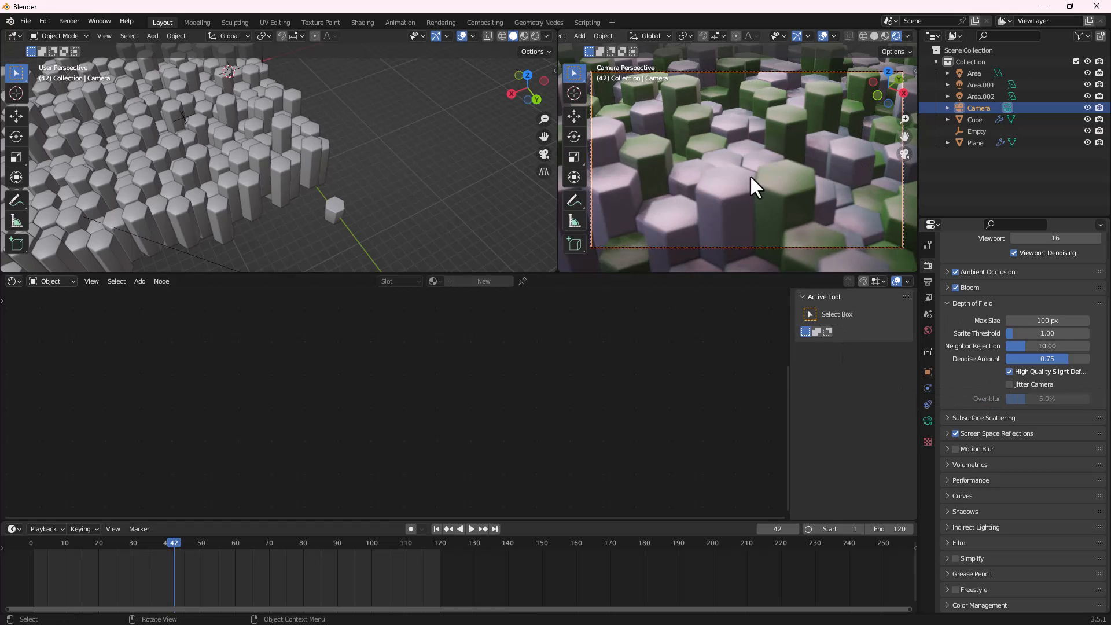
Lower the overhead Area light about 11 m along the global Z axis, closer to the column tops
scroll(337, 165, down, 6)
middle_drag(337, 165, 347, 133)
click(398, 87)
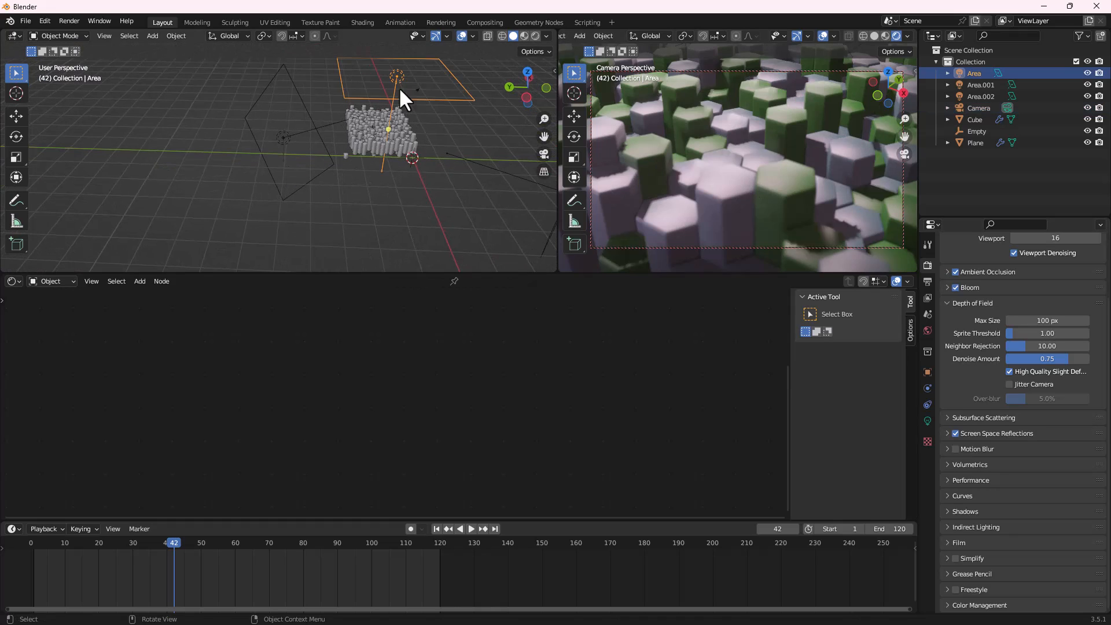
mouse_move(398, 87)
middle_down()
mouse_move(397, 117)
mouse_move(401, 105)
middle_up()
key(g)
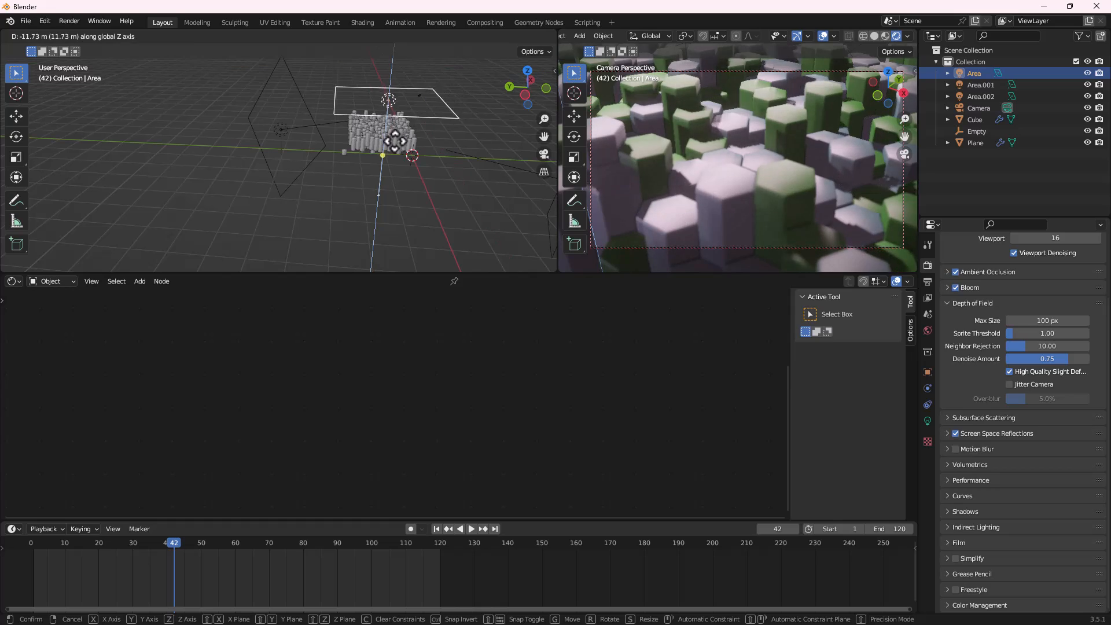
click(393, 137)
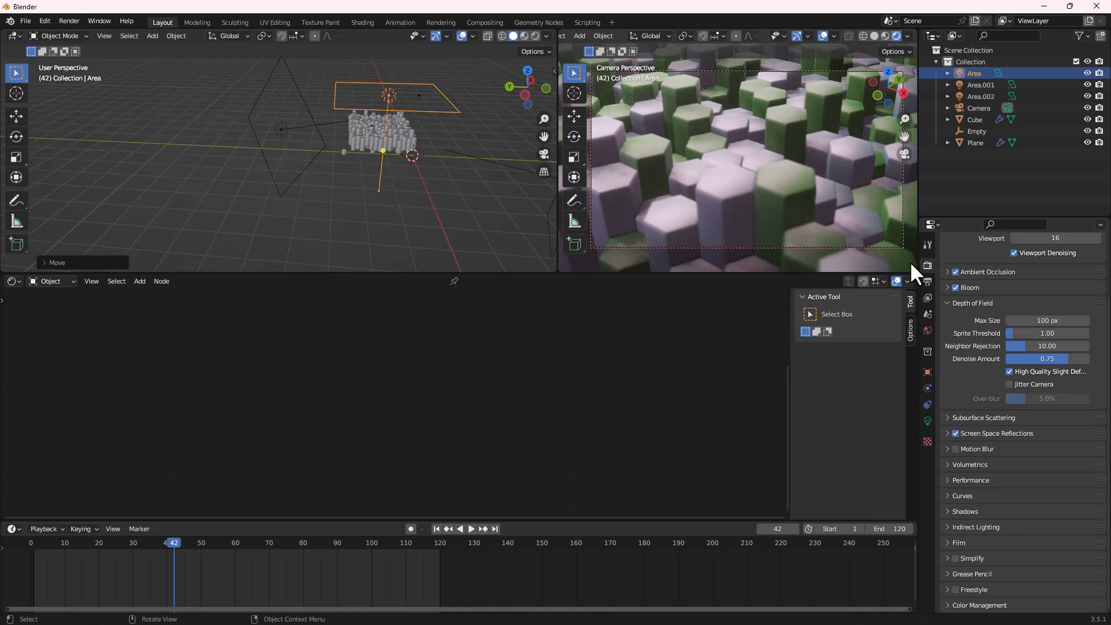
Set the output file format to FFmpeg Video and render the animation
click(928, 282)
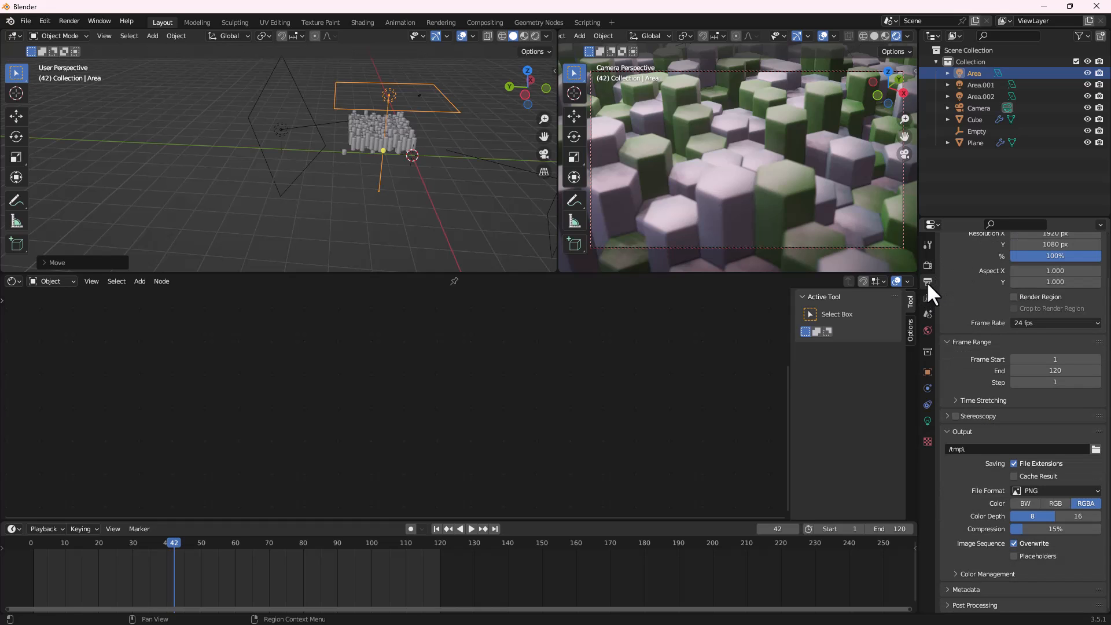
click(1064, 489)
click(956, 478)
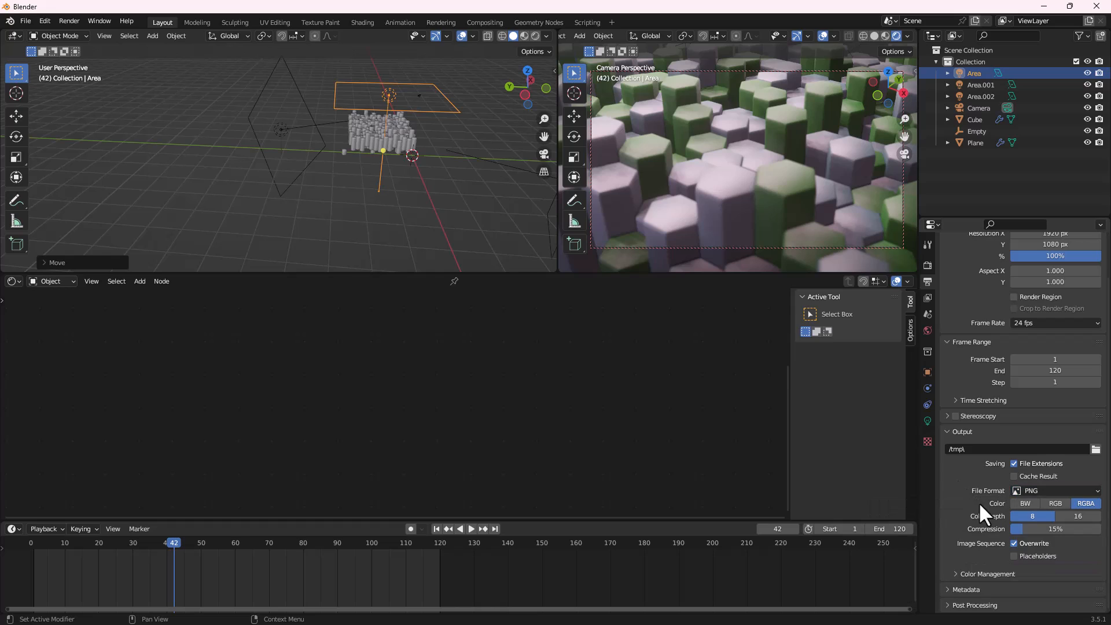
click(1057, 490)
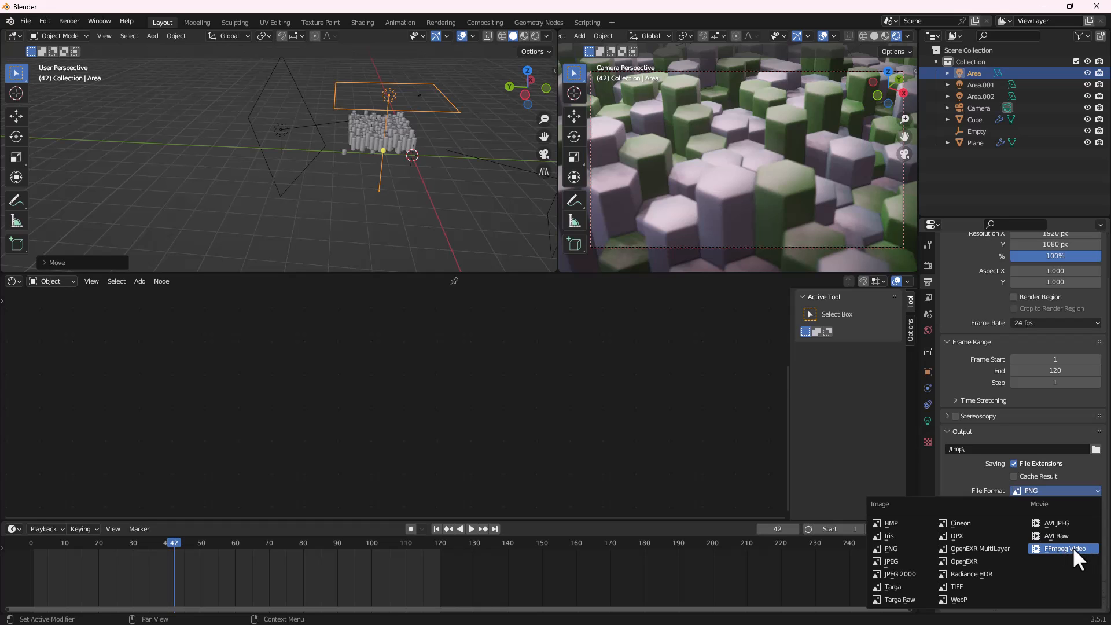
click(1050, 555)
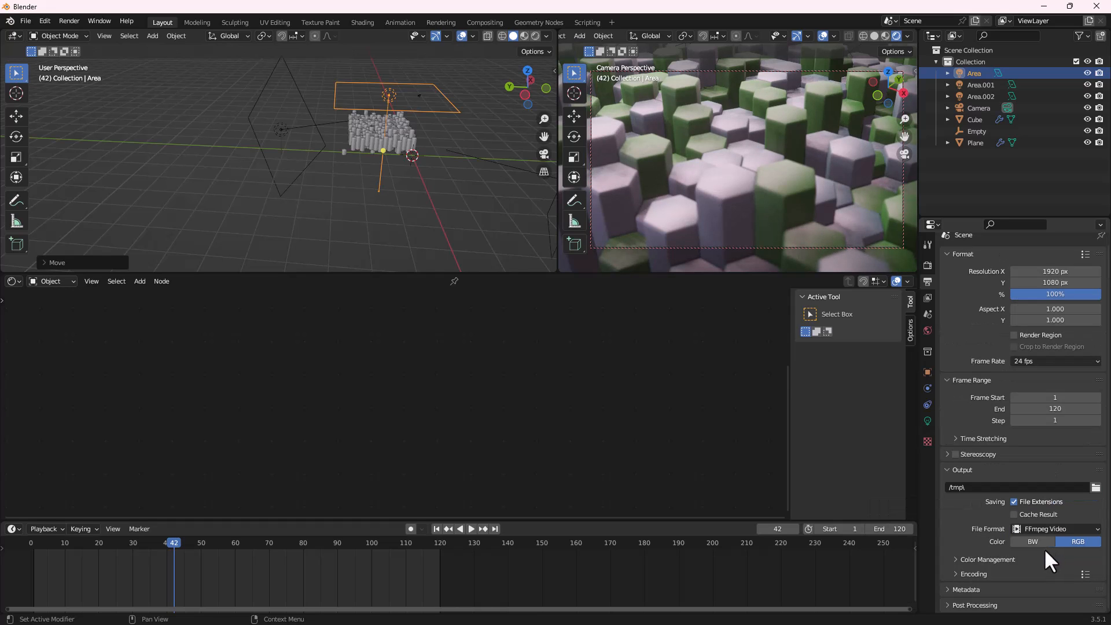
click(69, 21)
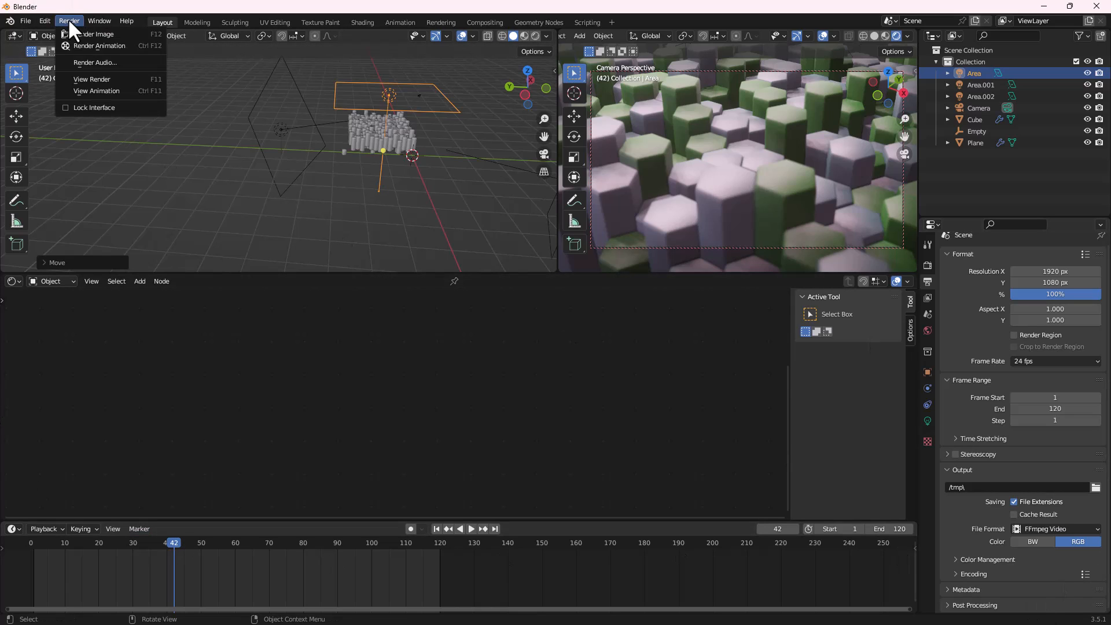
click(113, 42)
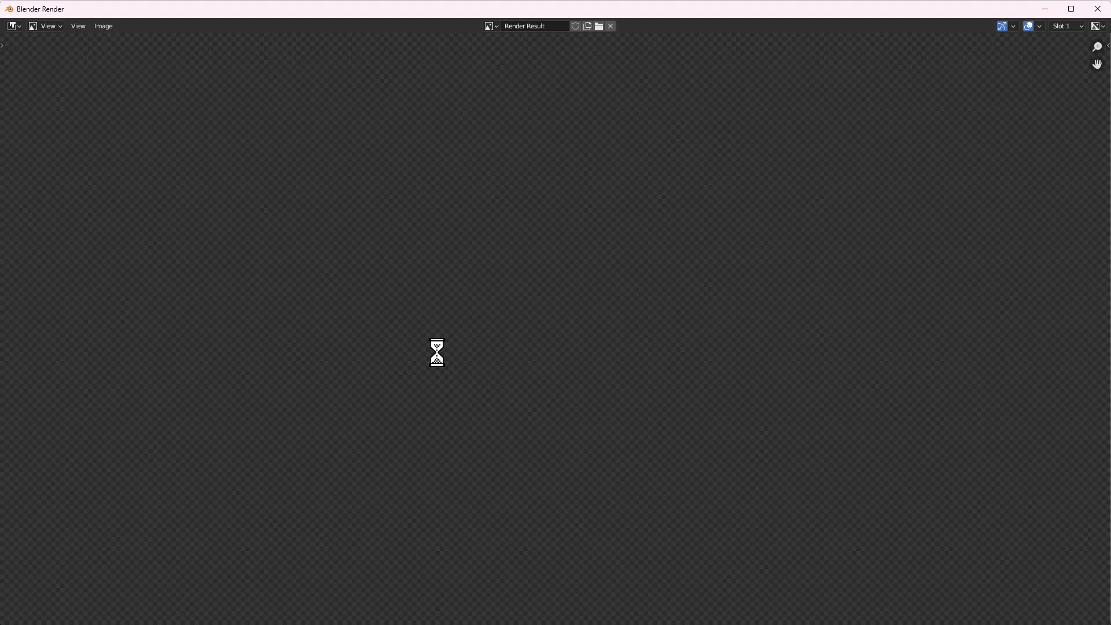